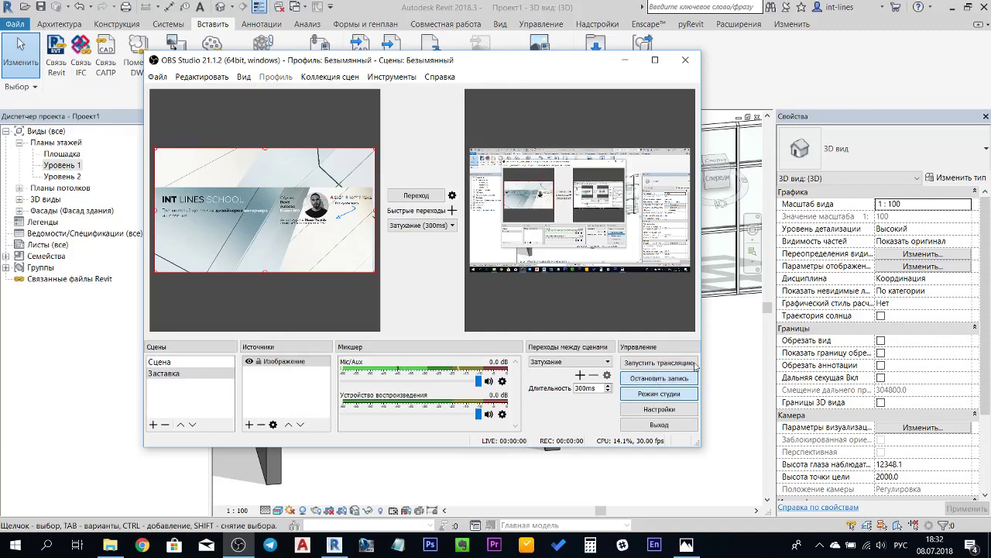
Start the OBS recording with Revit's glazed curtain wall 3D view showing.
left_click(732, 347)
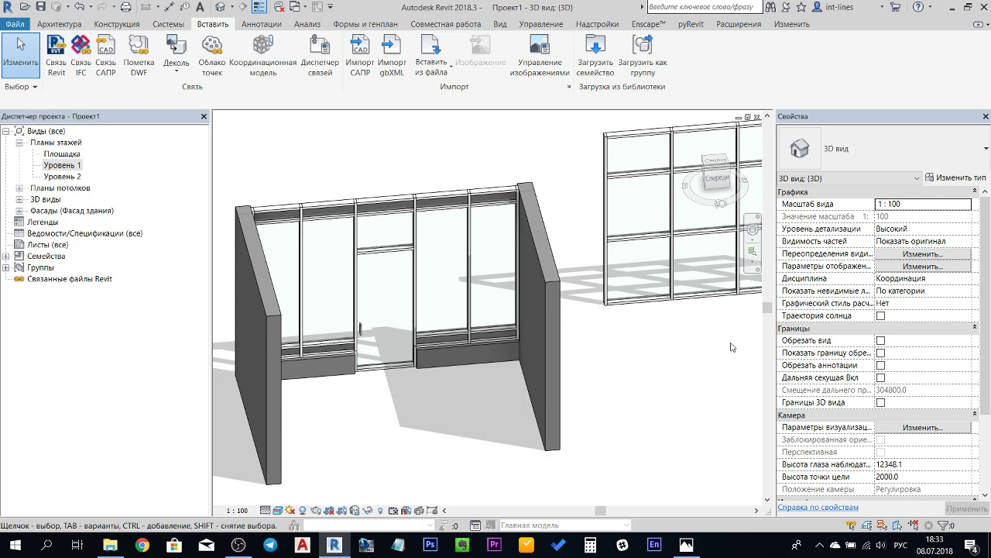
Select the glazed door panel in the curtain wall and open it in the Family Editor.
left_click(374, 316)
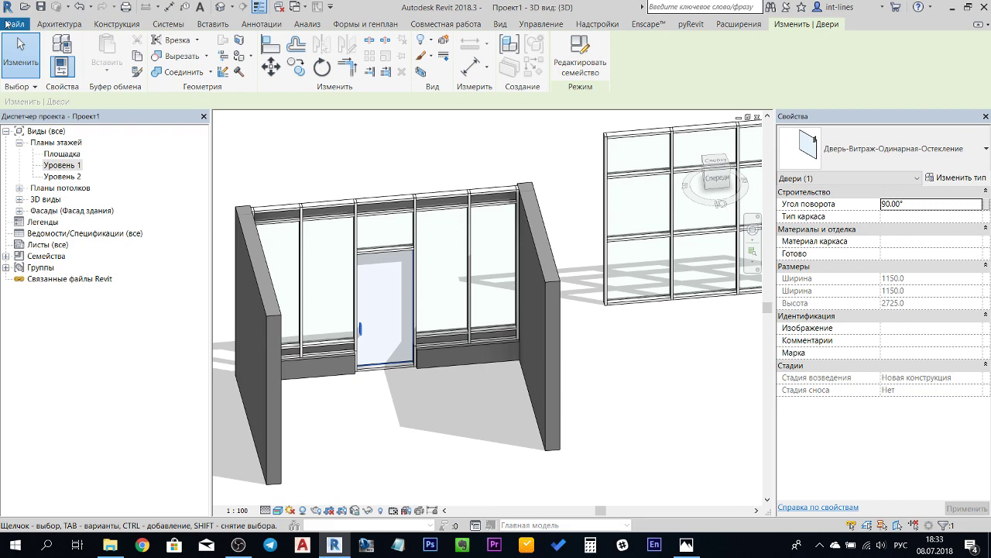
left_click(655, 416)
left_click(385, 302)
left_click(668, 405)
left_click(390, 292)
left_click(591, 67)
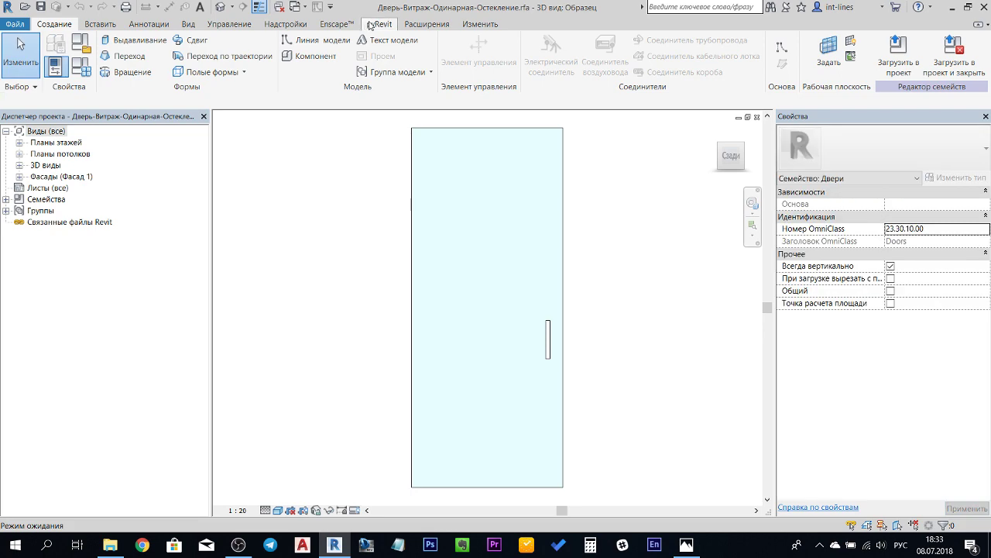
Open Save As > Family for the door and select the middle part of the file name.
left_click(15, 25)
mouse_move(48, 191)
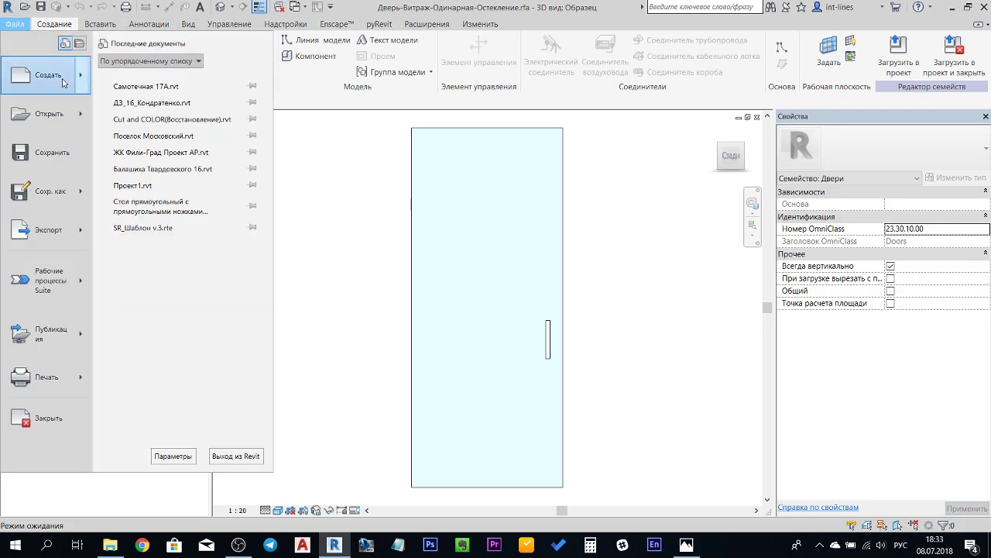
left_click(184, 158)
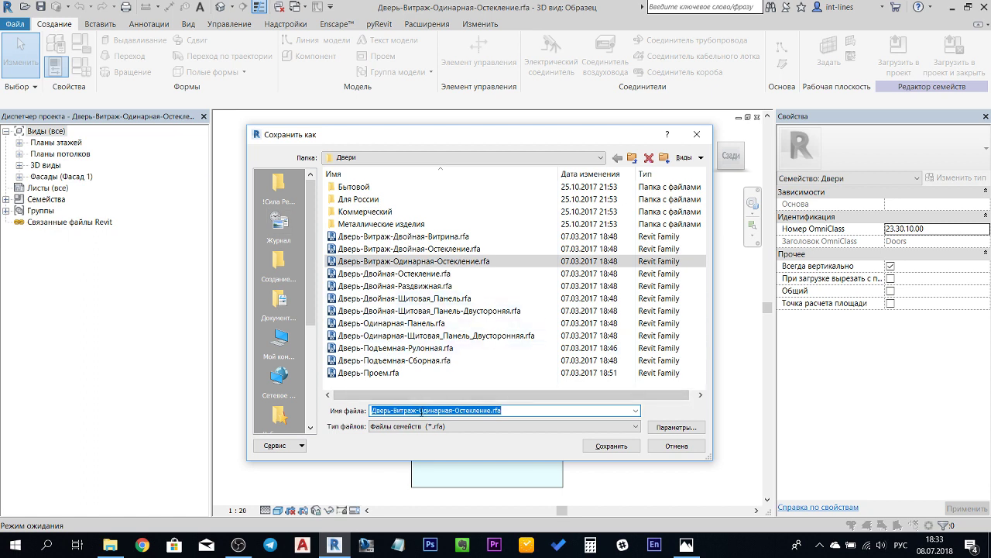
left_click_drag(419, 411, 489, 411)
Check the lower part of the reference door photo, then return to the Save As dialog.
left_click(687, 546)
scroll(603, 478, "up", 3)
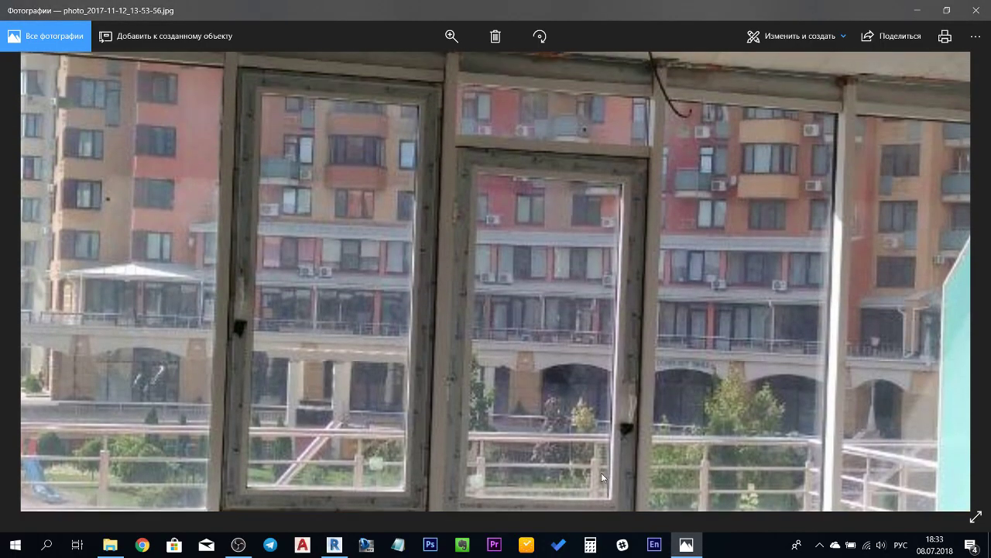
left_click_drag(603, 477, 595, 337)
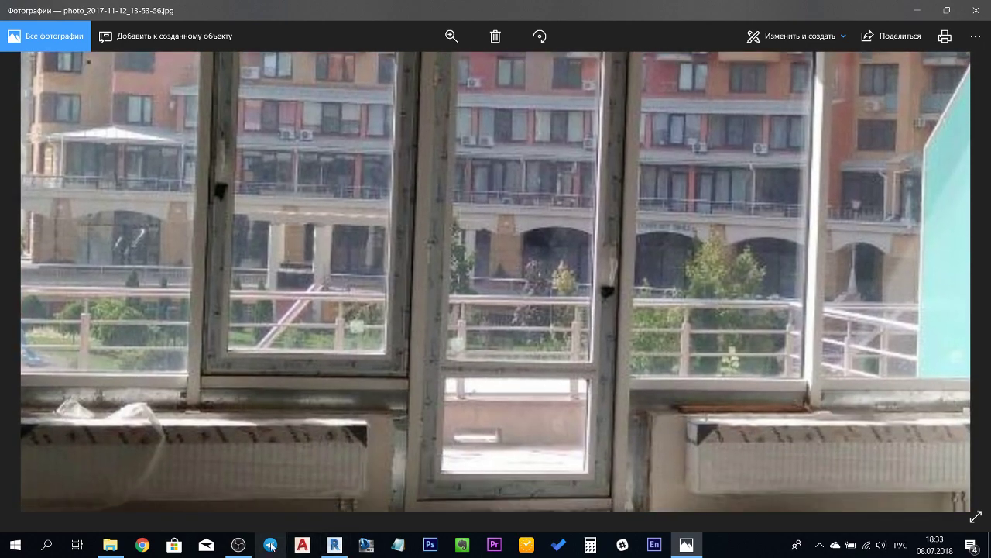
left_click(334, 544)
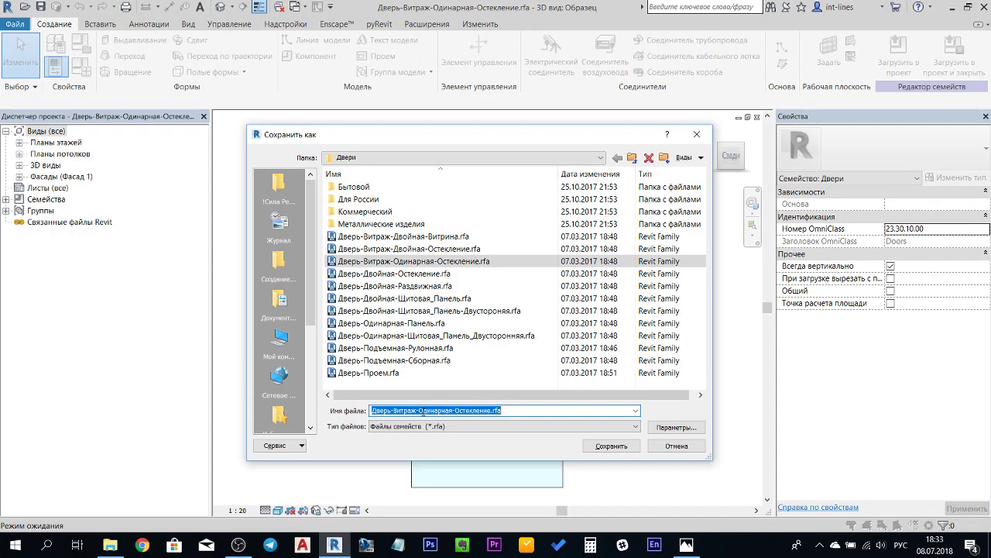
Save the family copy as 'Дверь-Витраж-Одинарная-С перемычкой.rfa'.
left_click_drag(455, 409, 490, 409)
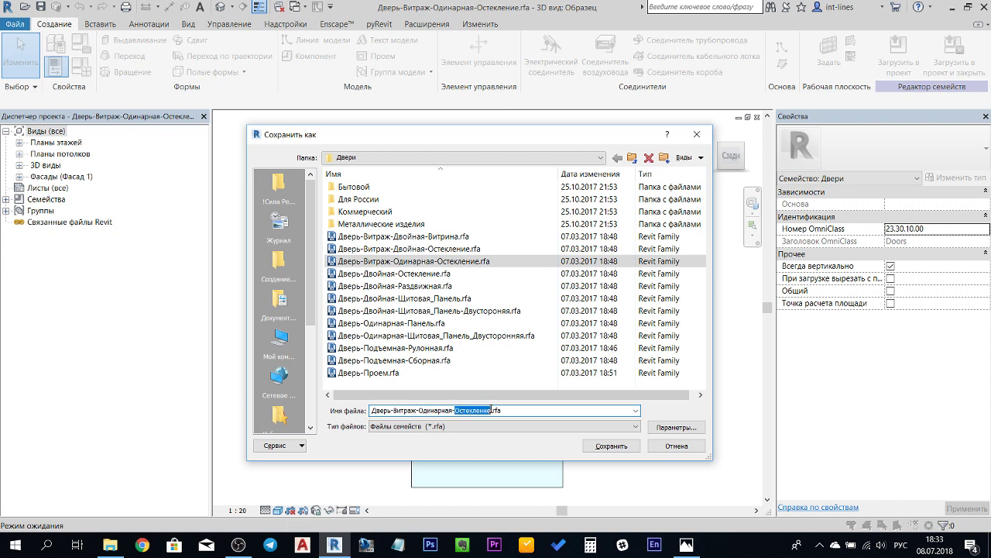
type("с")
key("Return")
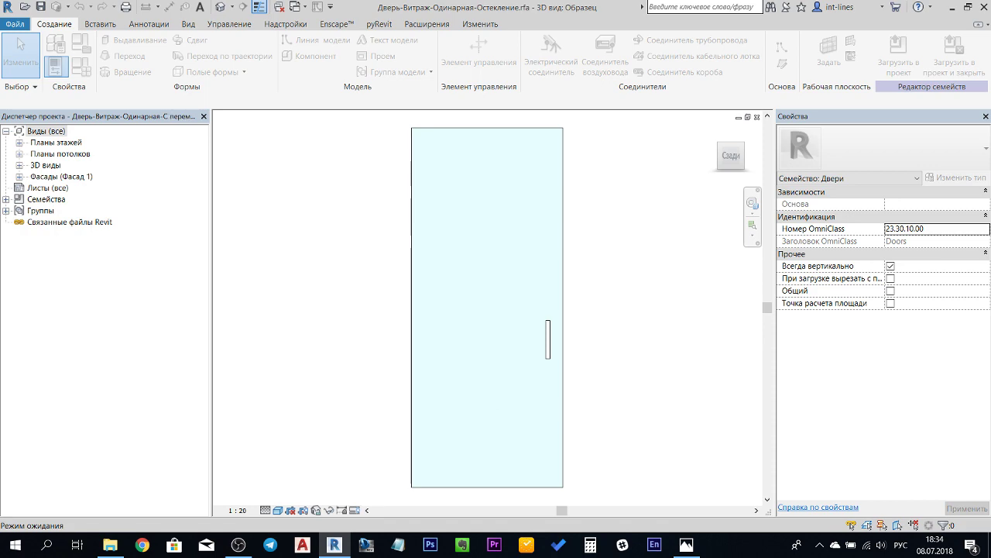
Select the metal handle extrusion, glance at the reference photo, then clear the selection.
left_click(548, 341)
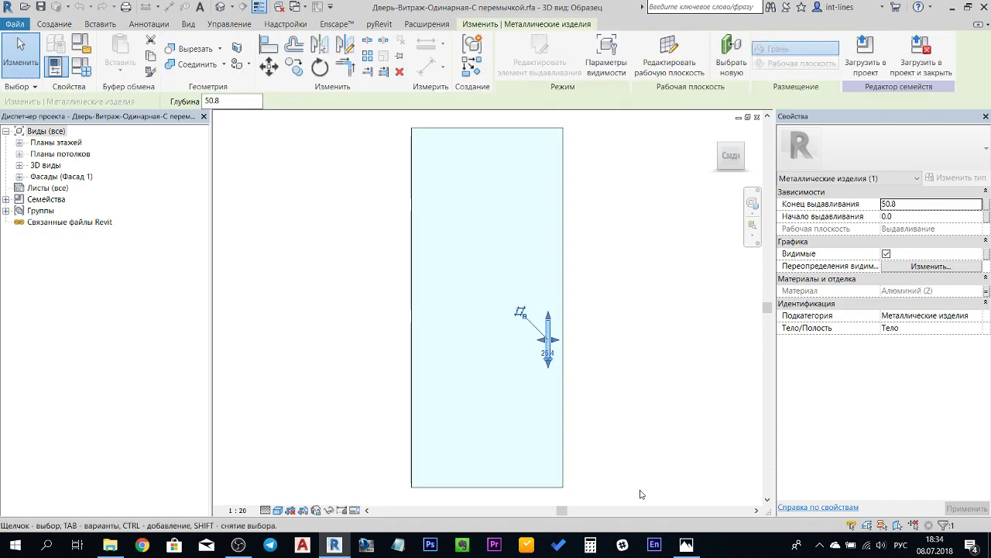
left_click(688, 546)
left_click(692, 550)
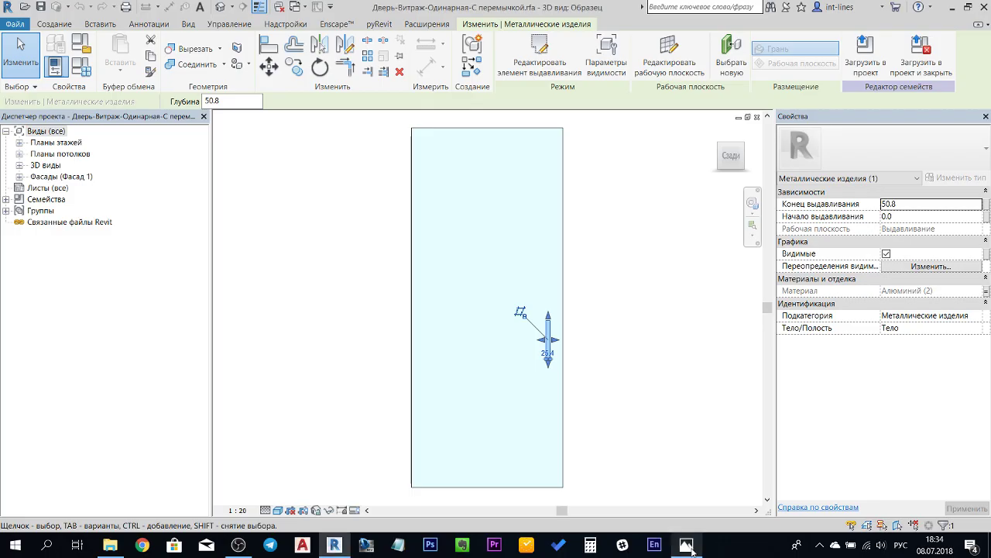
left_click(656, 395)
scroll(656, 395, "down", 3)
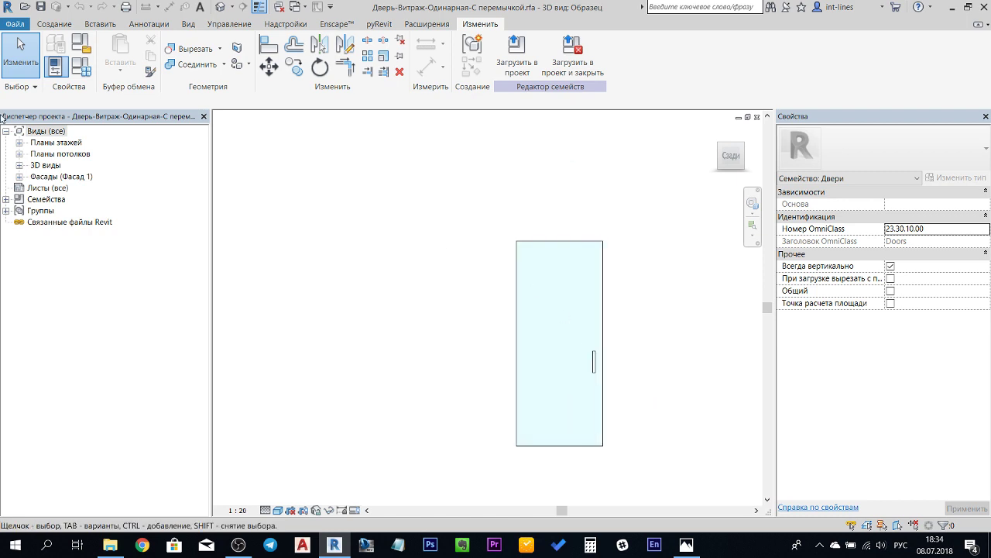
Expand the Фасады list and open the Внутренние elevation view.
left_click(18, 178)
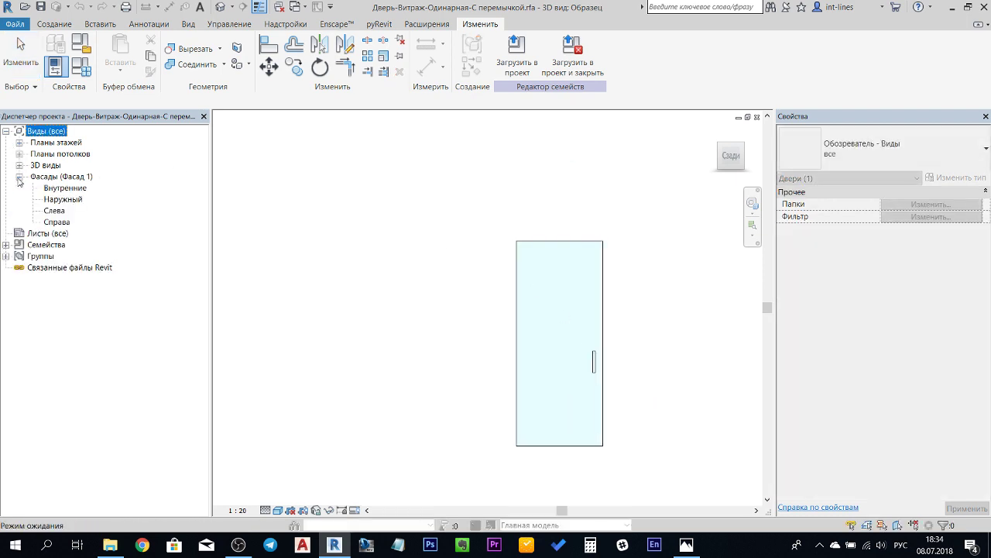
double_click(64, 189)
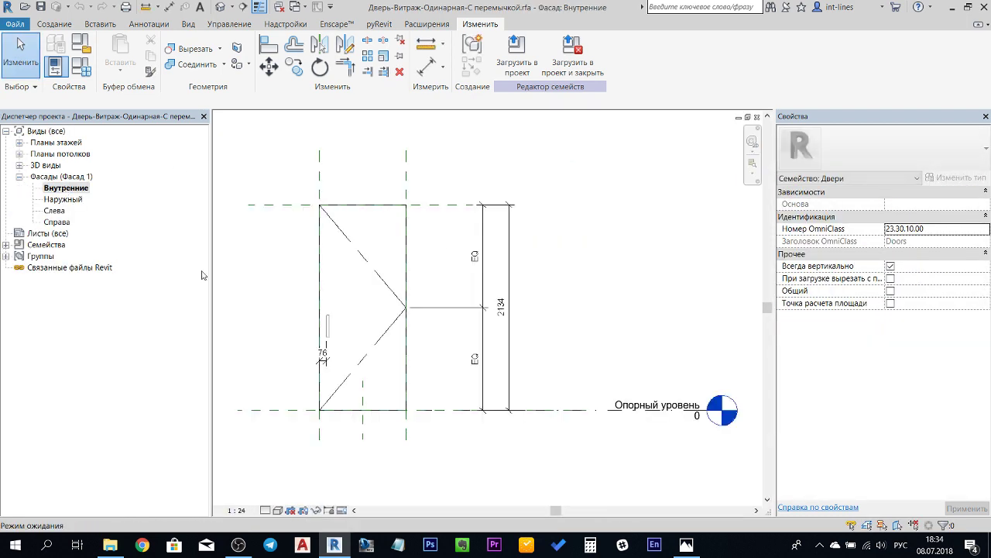
scroll(327, 394, "up", 2)
scroll(376, 456, "up", 1)
scroll(387, 328, "down", 3)
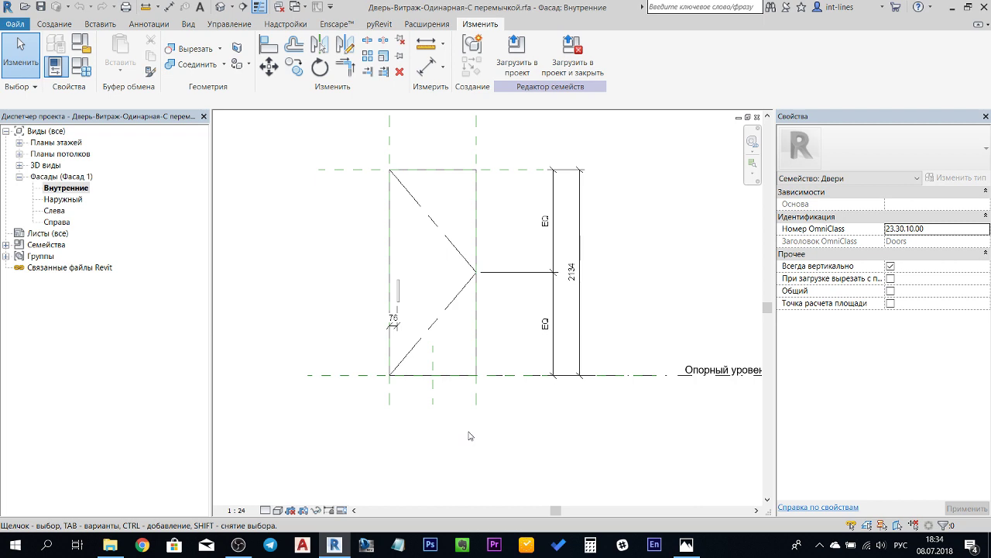
Recentre the door in the elevation, briefly checking the 76 edge dimension.
middle_click_drag(488, 324, 496, 347)
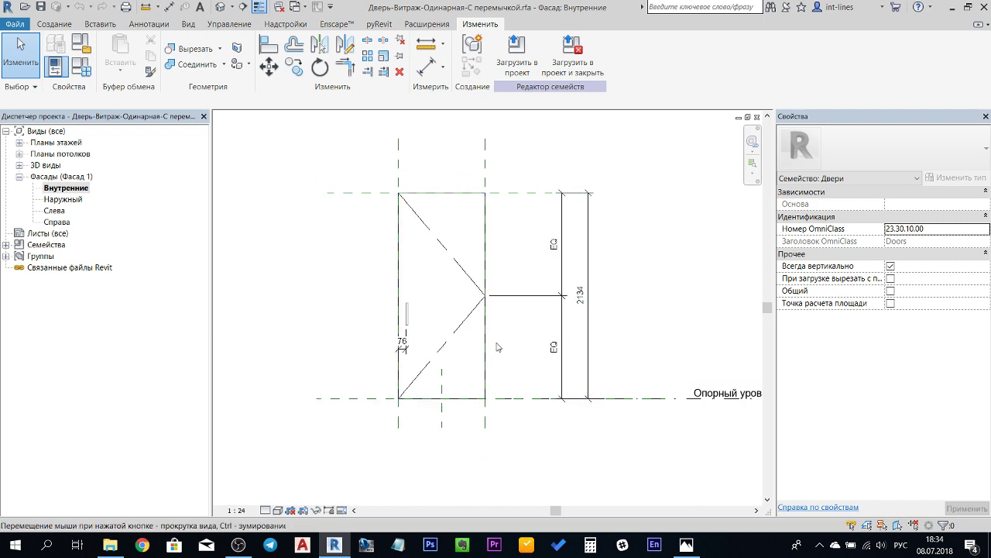
scroll(402, 351, "up", 2)
left_click(411, 339)
scroll(406, 332, "down", 3)
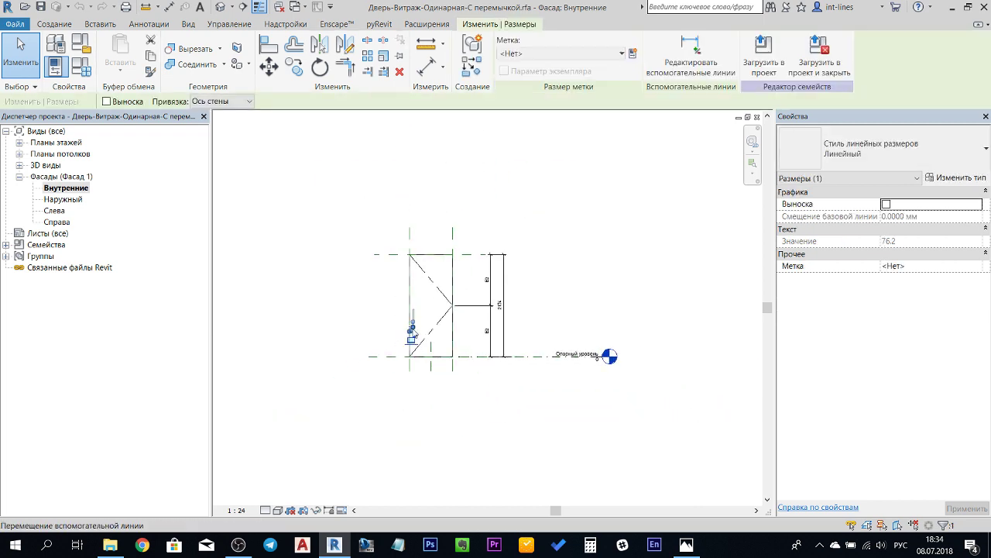
key("Escape")
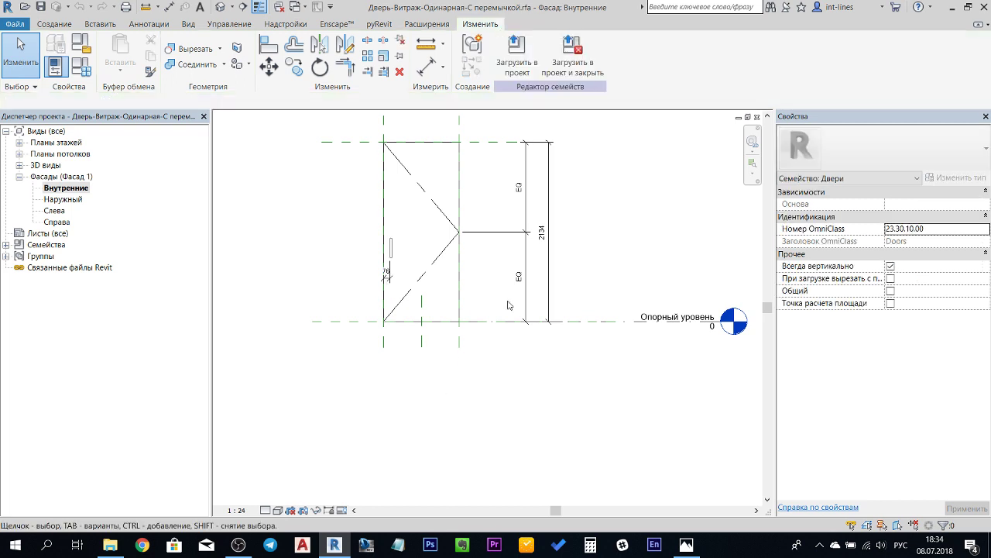
middle_click_drag(508, 304, 514, 348)
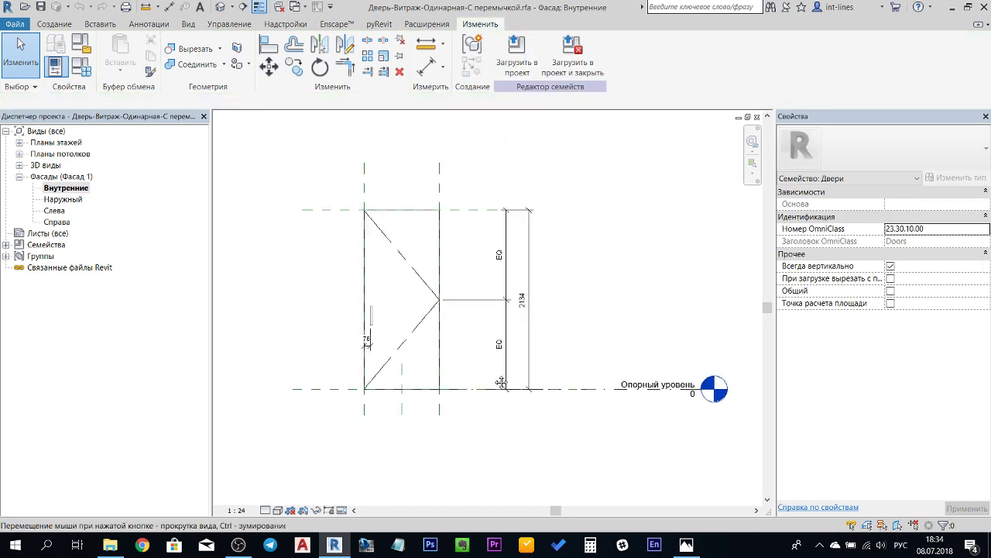
Add a 2134 height dimension between the bottom and top reference planes, left of the door.
left_click(169, 7)
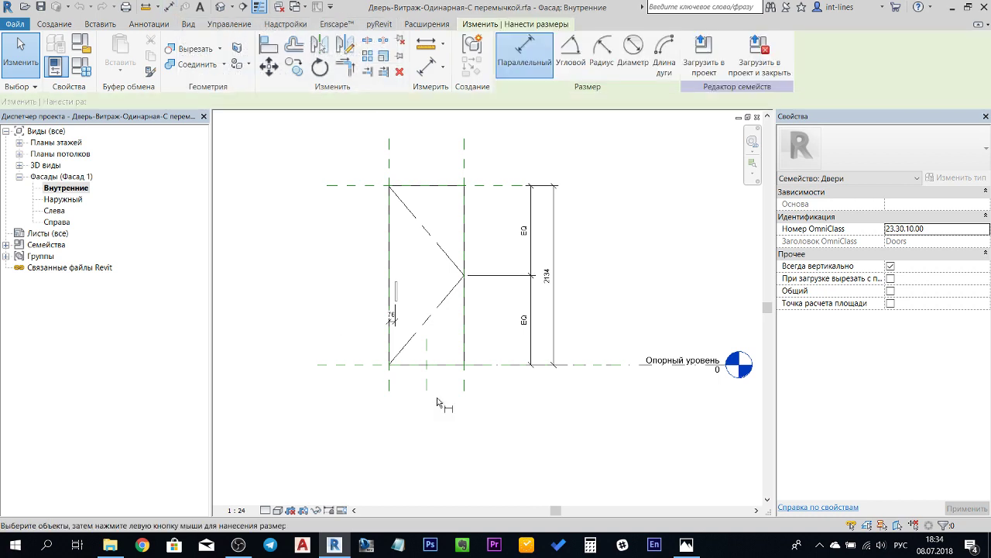
left_click(390, 388)
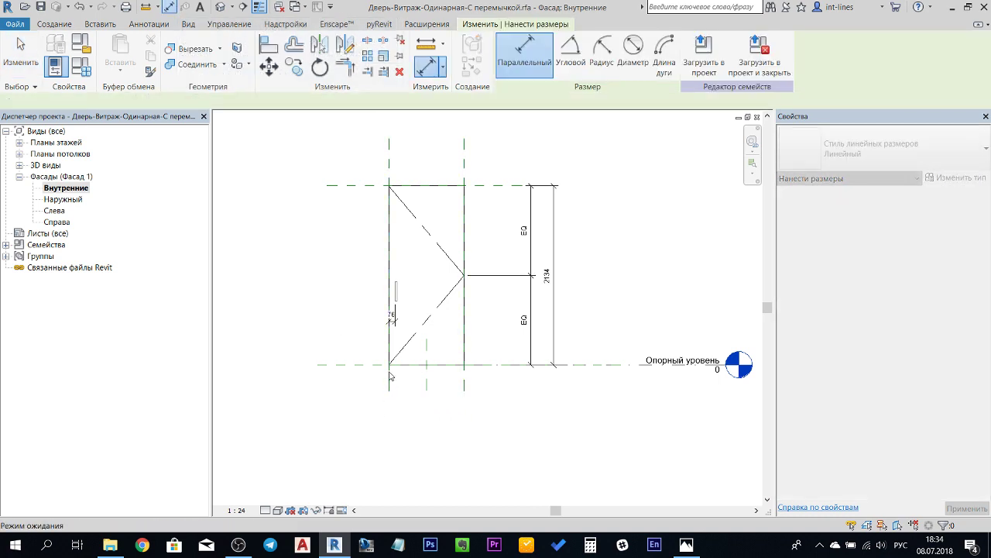
left_click(361, 187)
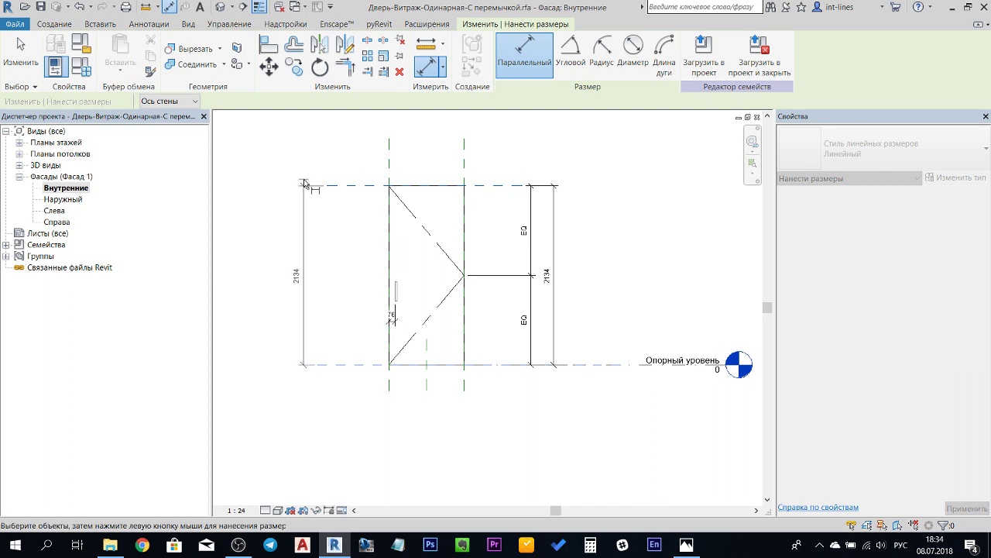
left_click(304, 183)
key("Escape")
key("Escape")
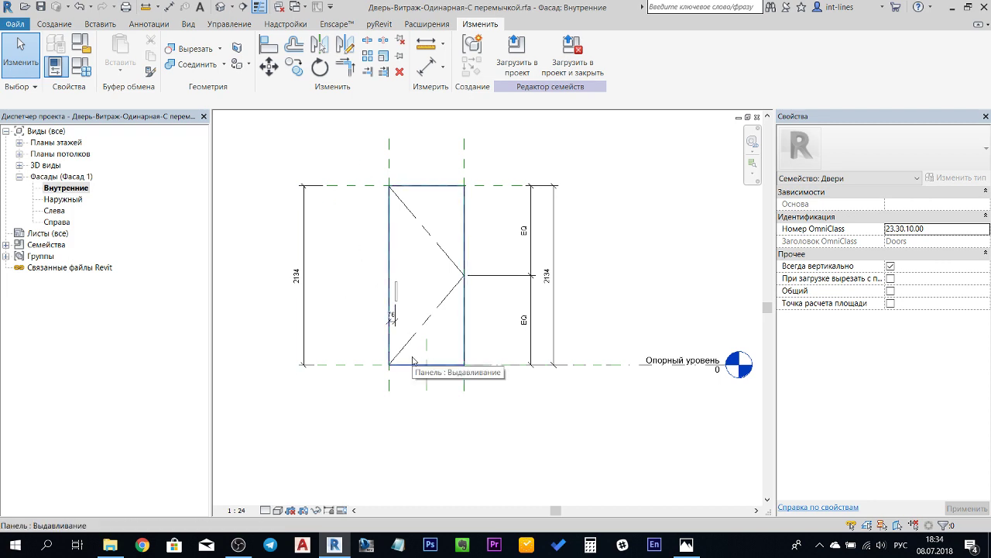
Inspect the right, Верх and bottom reference planes, then deselect and bring up the Create tools.
scroll(414, 360, "up", 1)
scroll(413, 360, "down", 1)
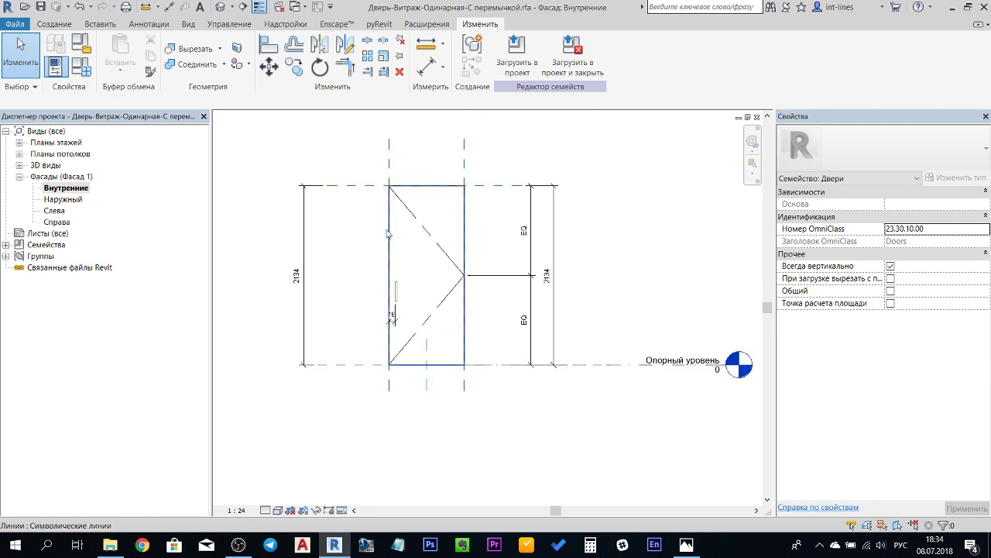
left_click(464, 383)
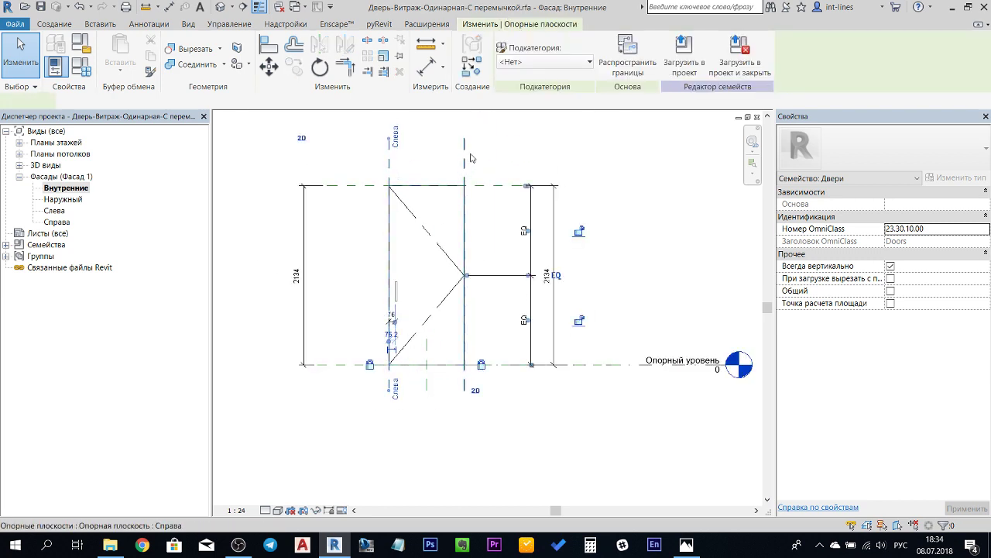
left_click(488, 187)
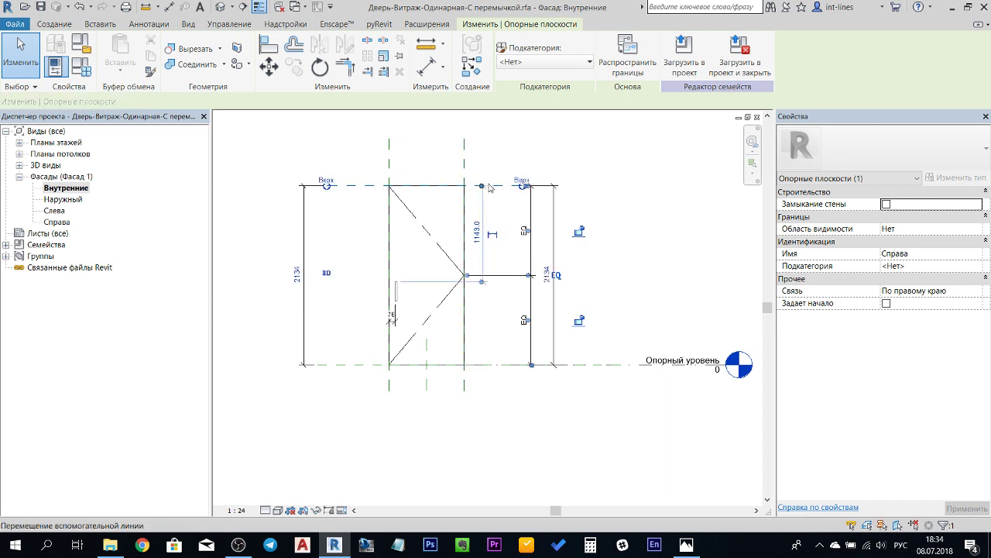
left_click(371, 366)
scroll(559, 377, "up", 1)
scroll(559, 377, "down", 1)
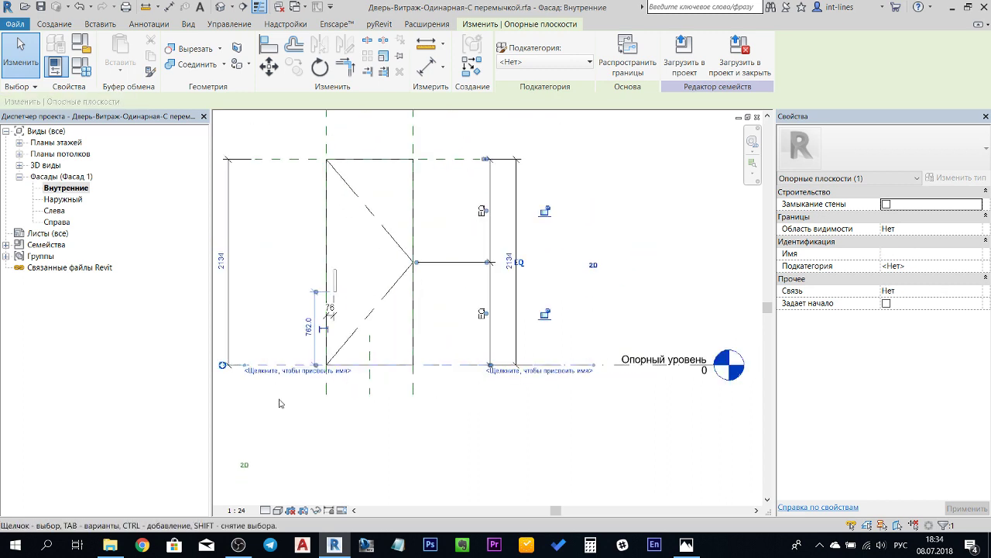
scroll(333, 391, "down", 1)
left_click(394, 442)
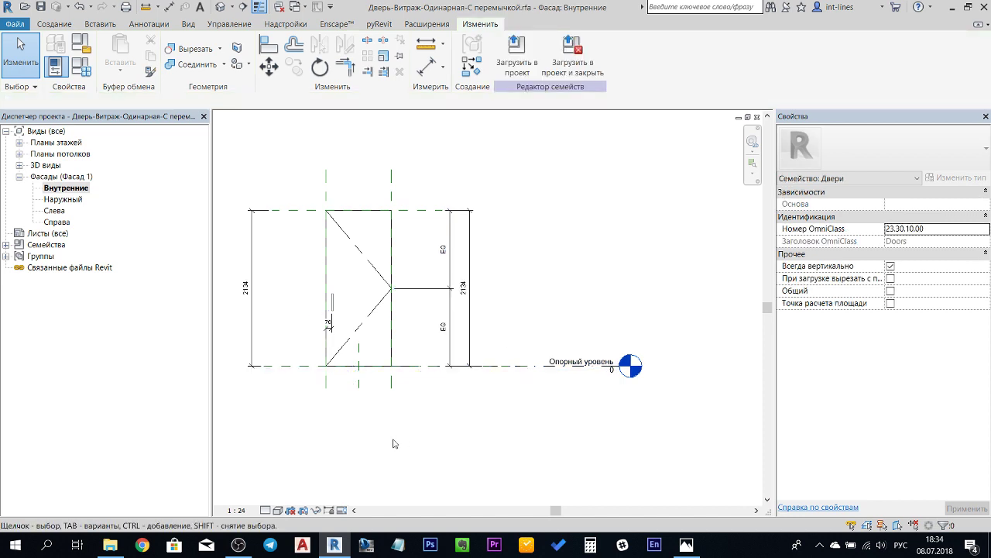
scroll(420, 432, "up", 1)
scroll(404, 197, "up", 2)
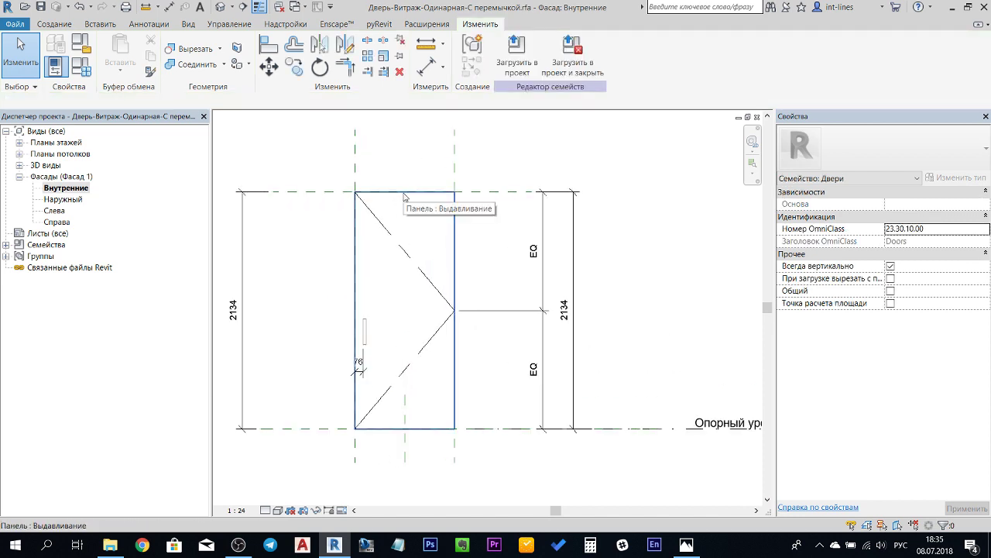
left_click(70, 25)
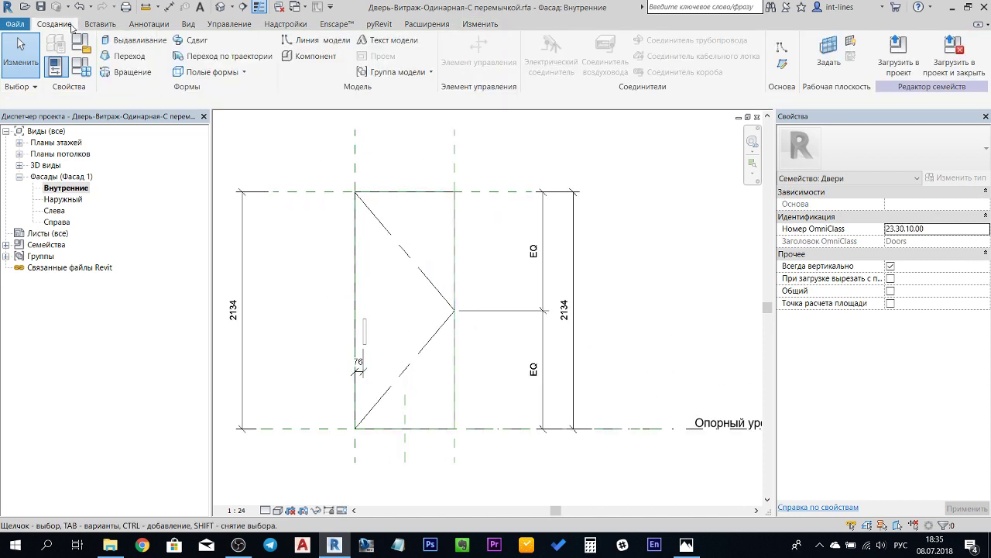
Draw two vertical non-reference planes inside the panel's left and right edges.
left_click(782, 65)
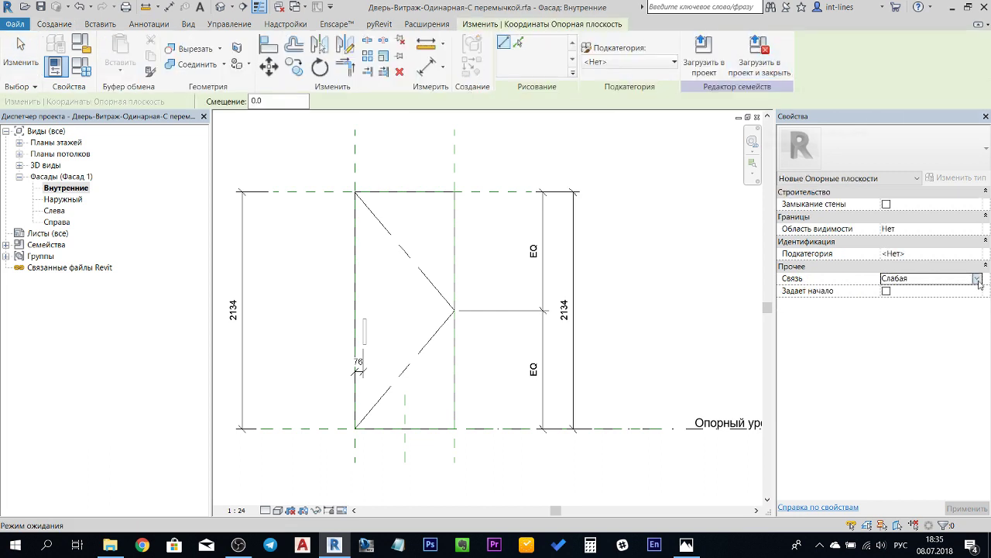
left_click(978, 281)
scroll(898, 298, "up", 2)
left_click(898, 290)
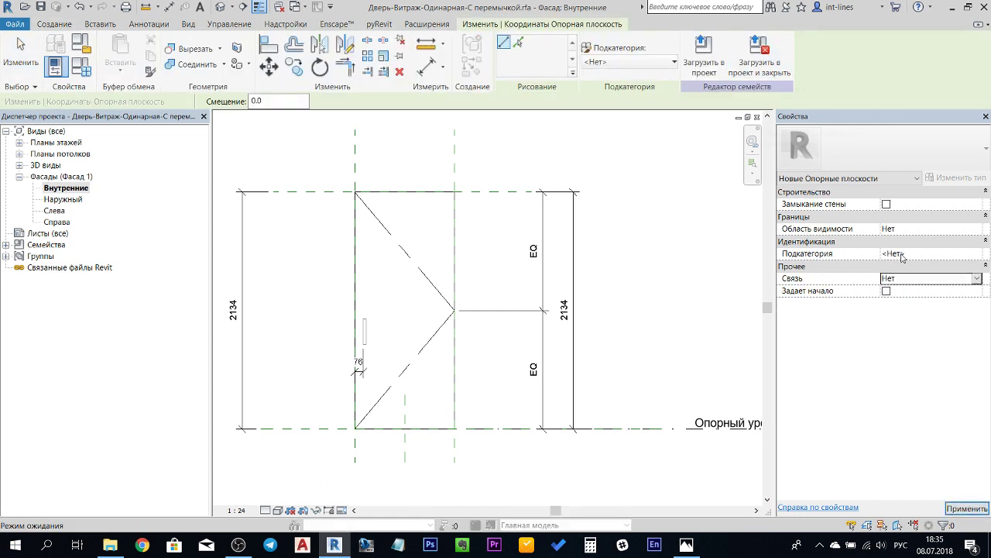
left_click(364, 143)
left_click(364, 462)
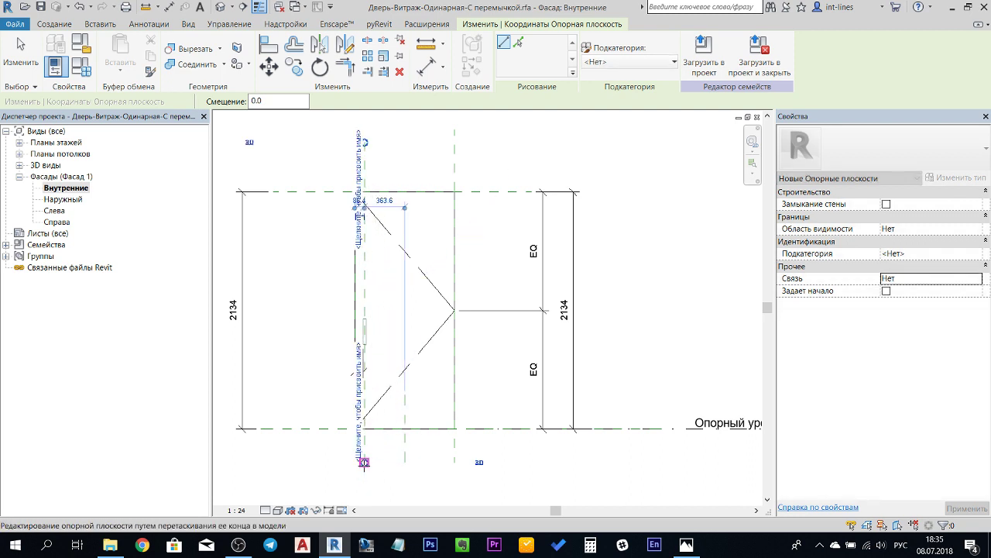
left_click(443, 142)
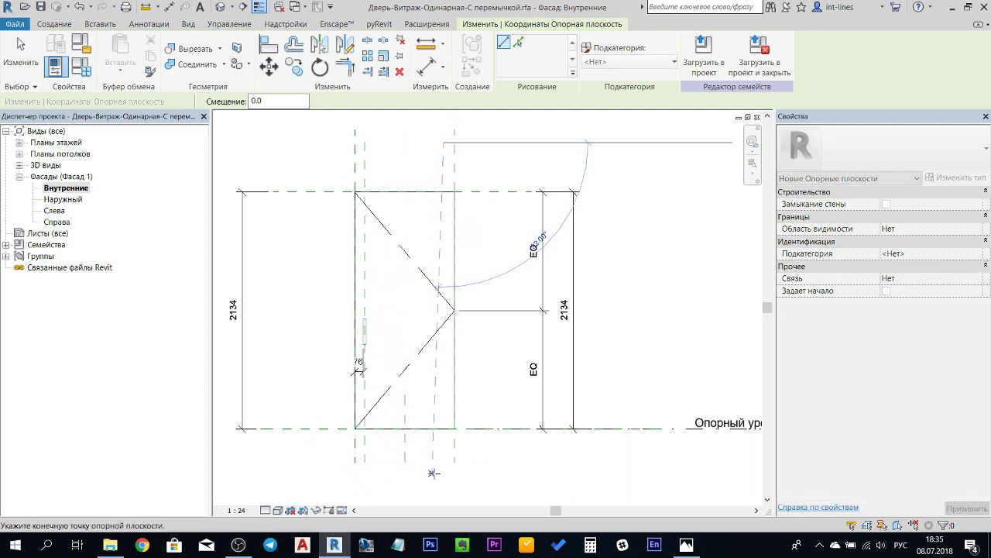
left_click(443, 462)
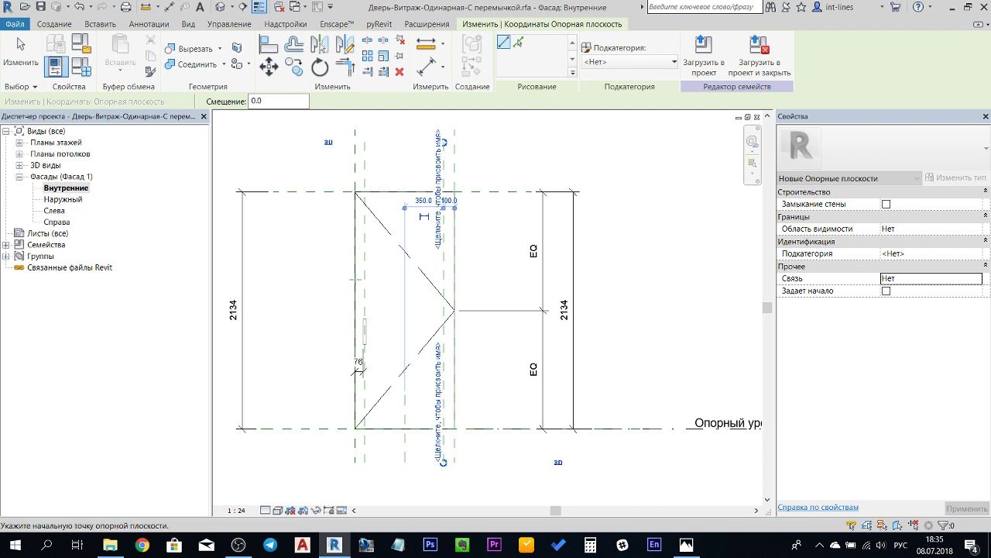
Add horizontal planes near the panel top, near the bottom, and across the lower panel.
left_click(285, 202)
left_click(507, 203)
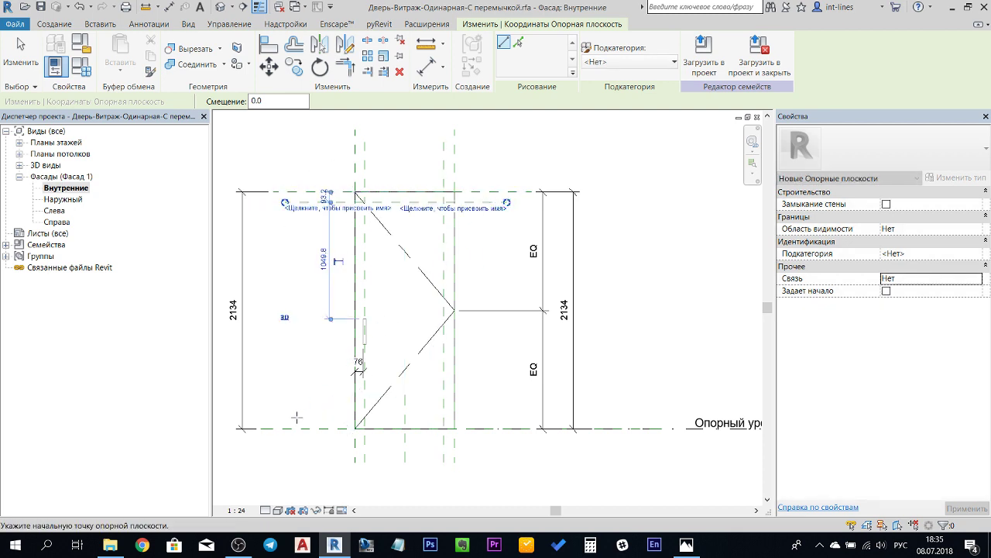
left_click(296, 418)
left_click(507, 418)
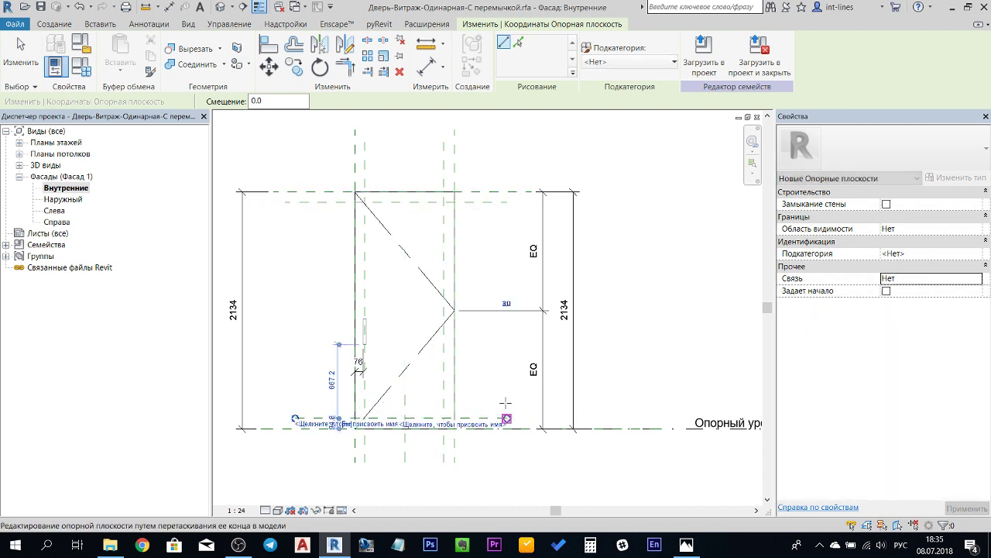
key("Escape")
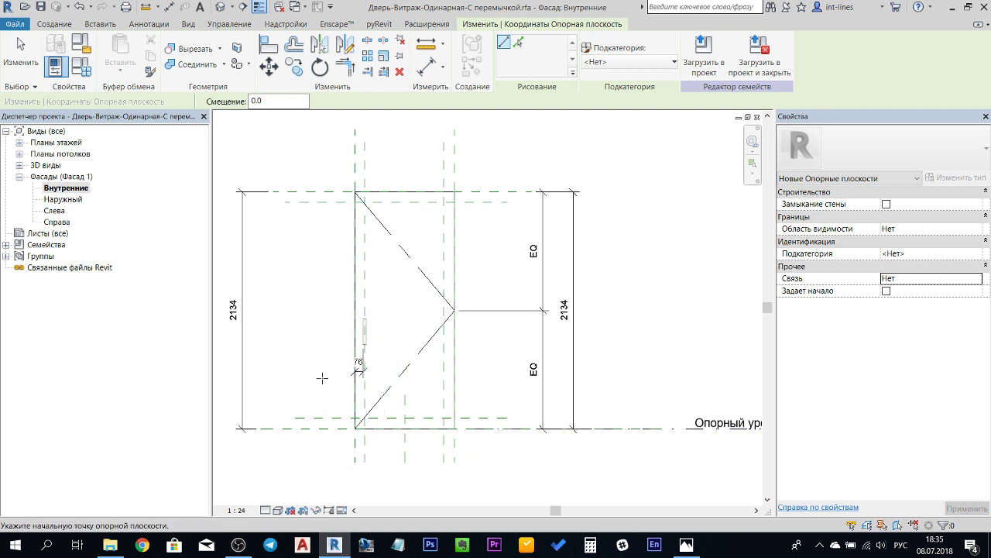
left_click(322, 378)
left_click(500, 377)
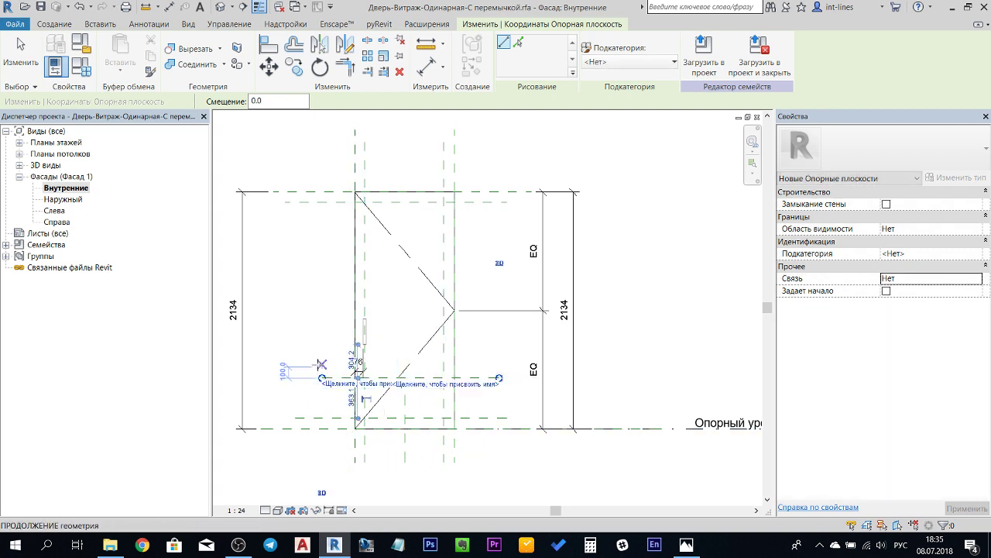
left_click_drag(364, 377, 364, 367)
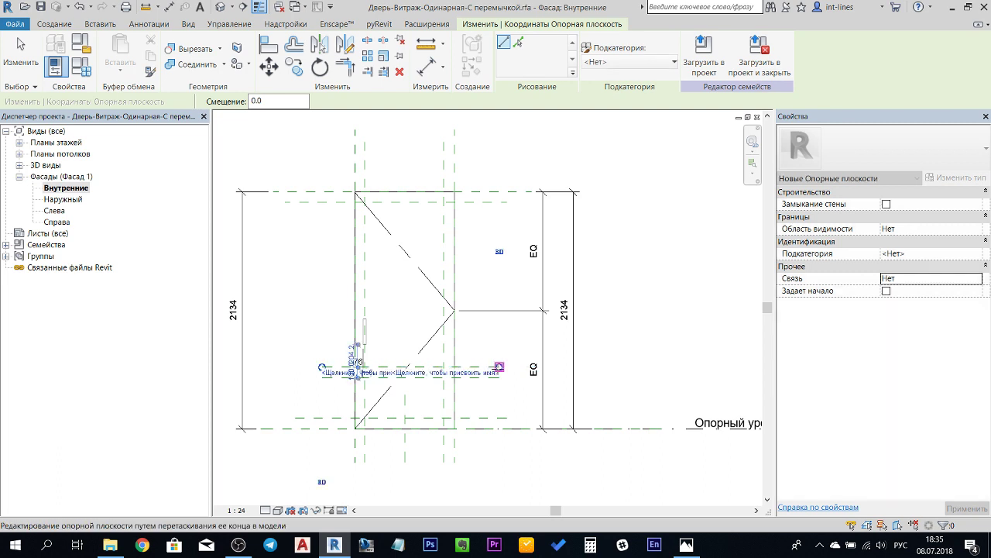
key("Escape")
key("Escape")
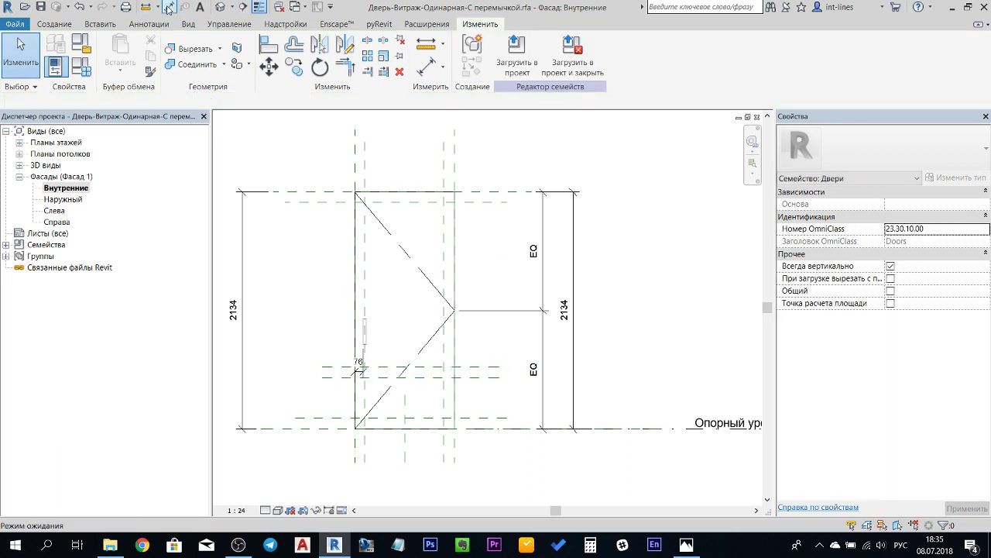
Dimension the inset planes to the panel edges: 100 at the side, 93 at top, 100 between lower planes.
left_click(167, 9)
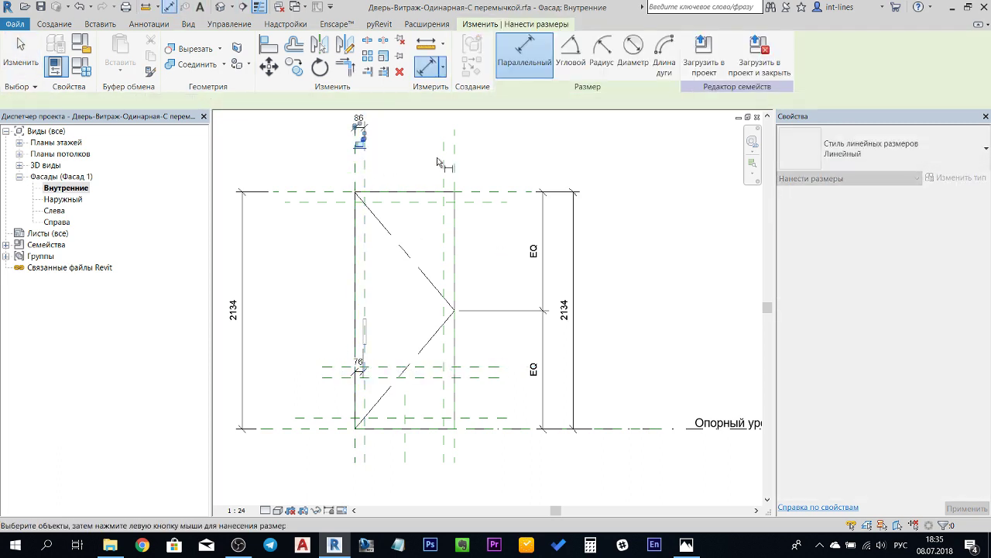
left_click(444, 162)
left_click(455, 159)
mouse_move(479, 138)
middle_mouse_down()
mouse_move(467, 202)
mouse_move(456, 129)
middle_mouse_up()
left_click(468, 203)
left_click(338, 179)
left_click(338, 188)
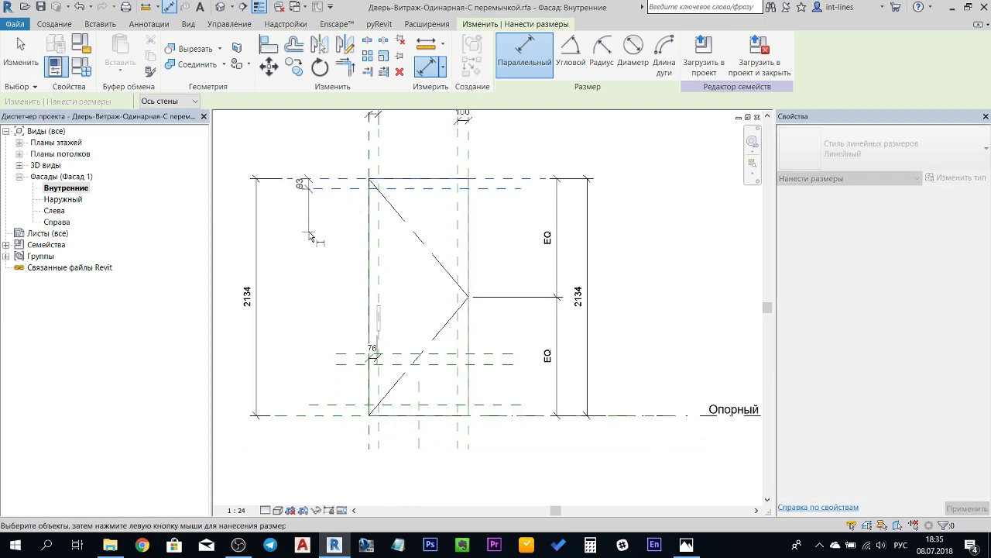
left_click(310, 236)
left_click(341, 353)
left_click(340, 363)
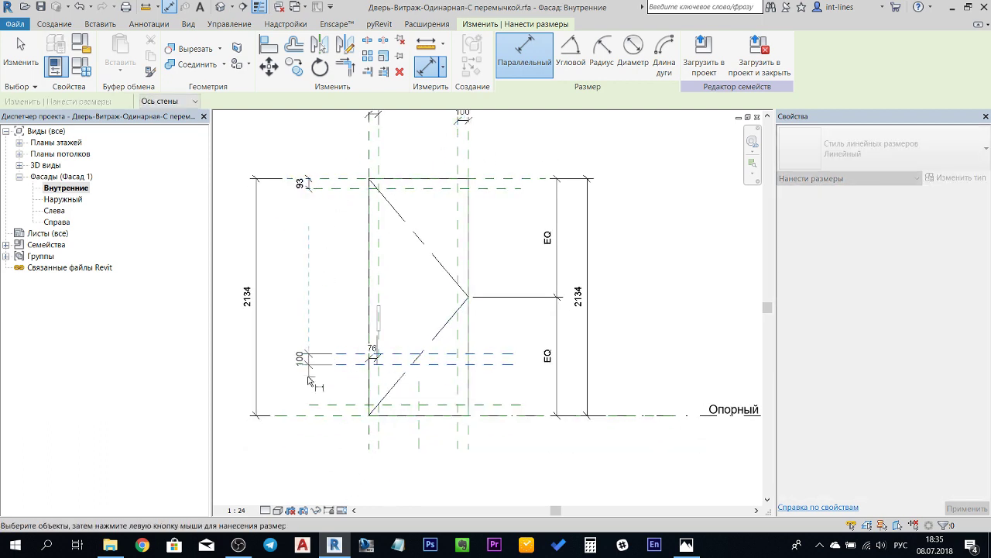
left_click(308, 379)
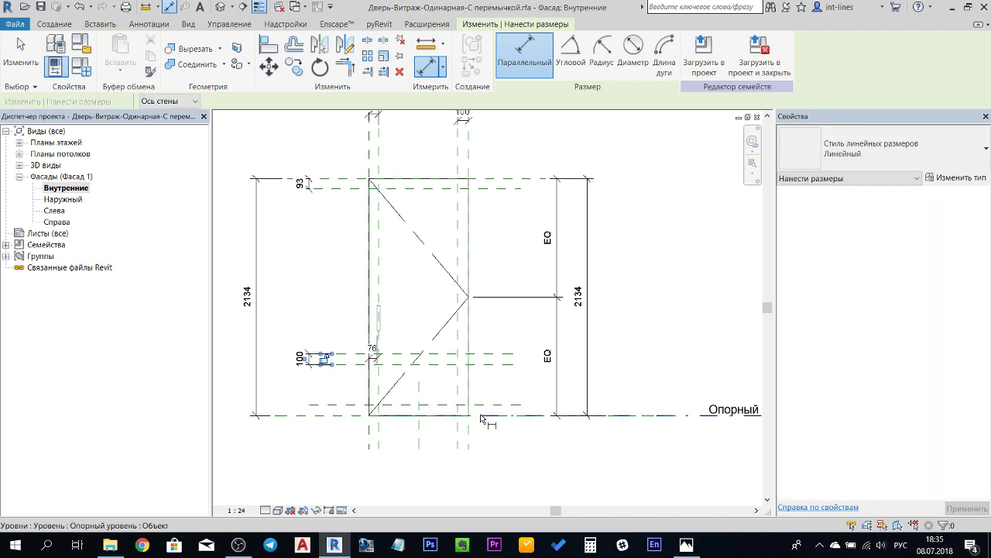
left_click(481, 416)
Place the 558 dimension from the level to the lower plane, left of the door.
left_click(481, 353)
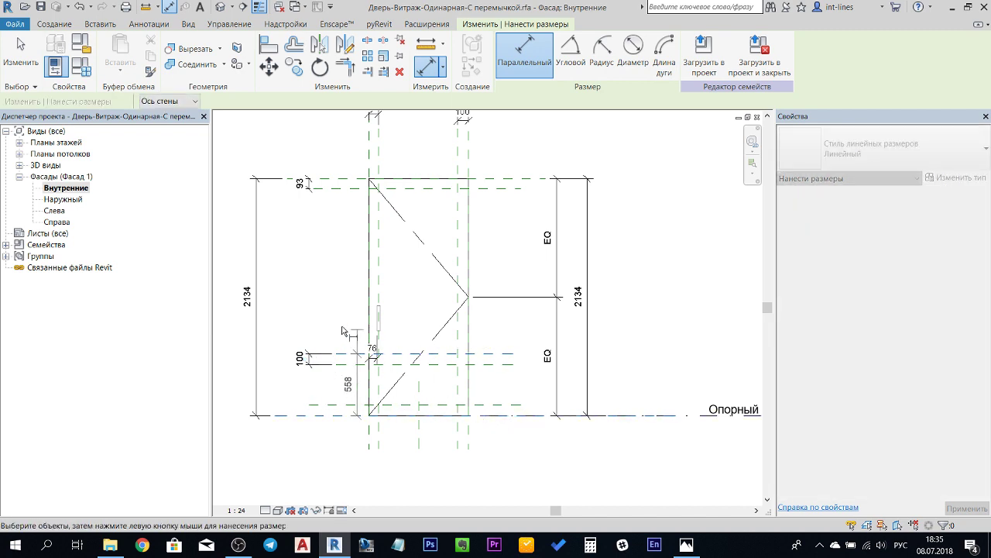
left_click(287, 324)
scroll(341, 322, "down", 2)
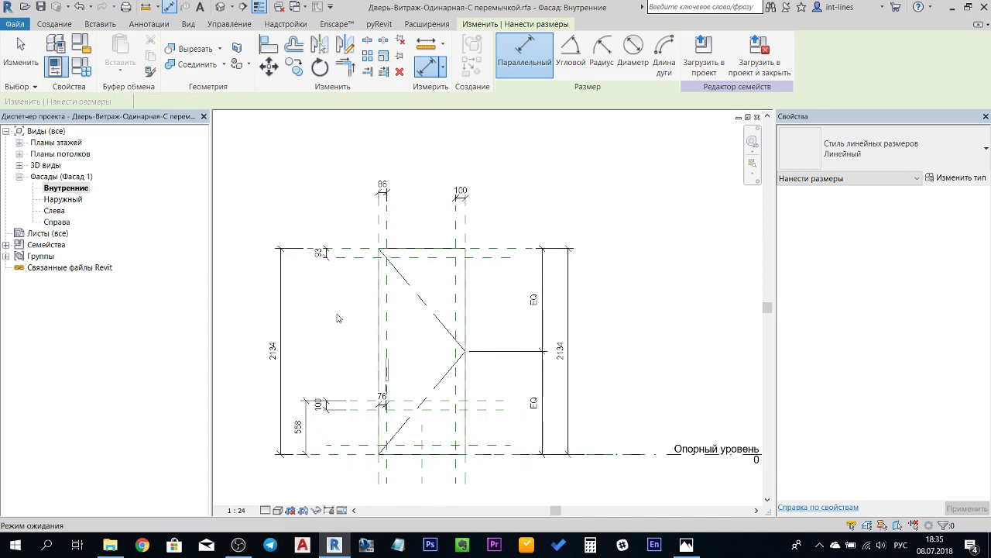
key("Escape")
key("Escape")
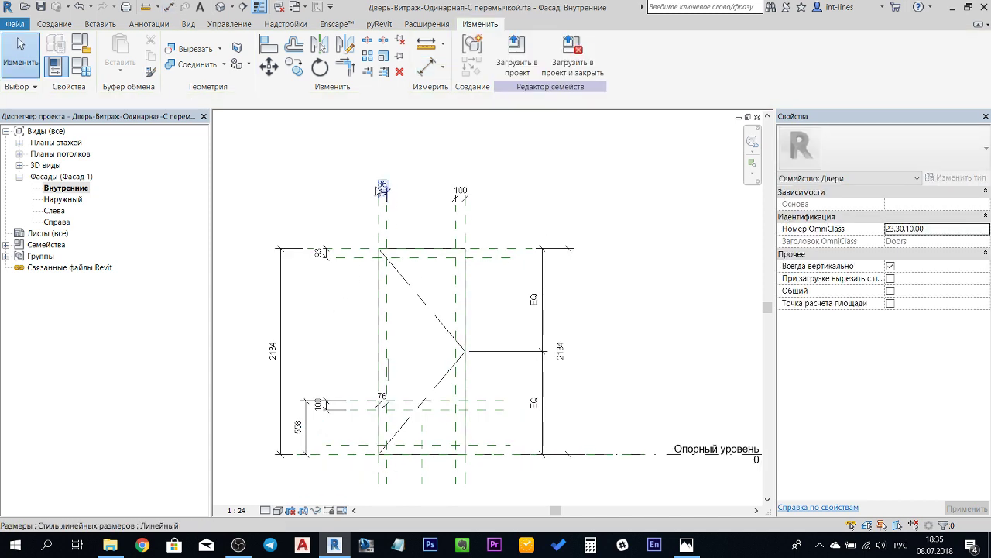
Label the four frame dimensions with a new parameter named Ширина каркаса.
left_click(383, 186)
left_click(320, 252, "ctrl")
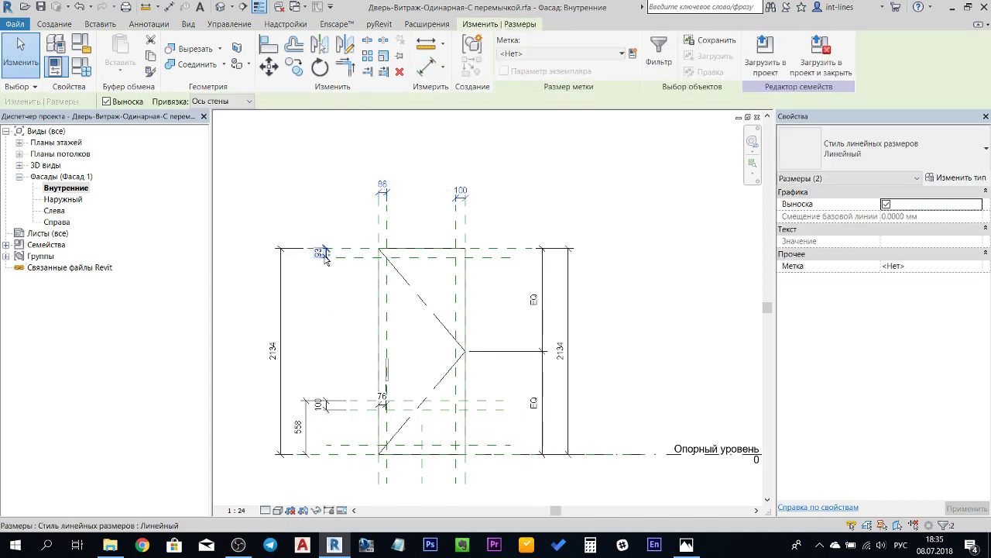
left_click(321, 404, "ctrl")
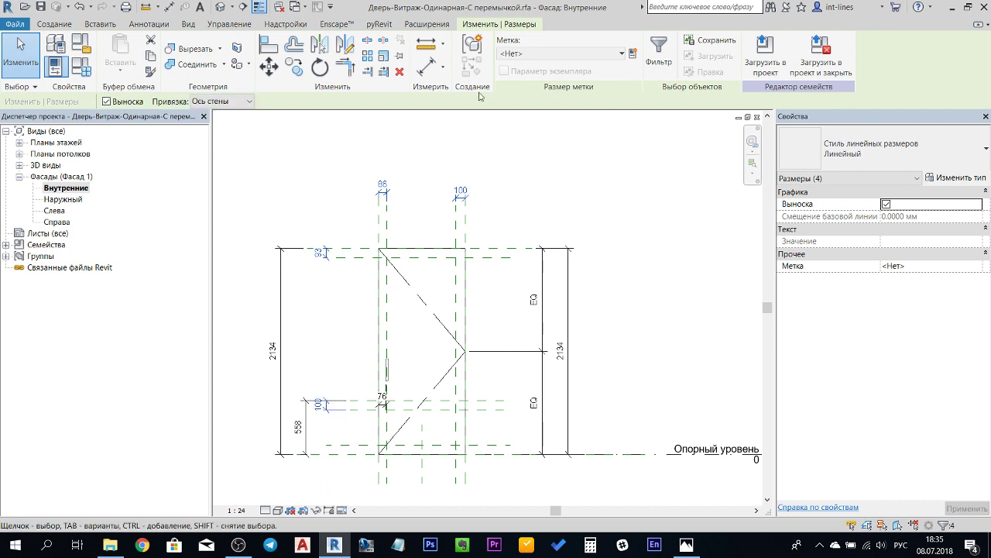
left_click(633, 53)
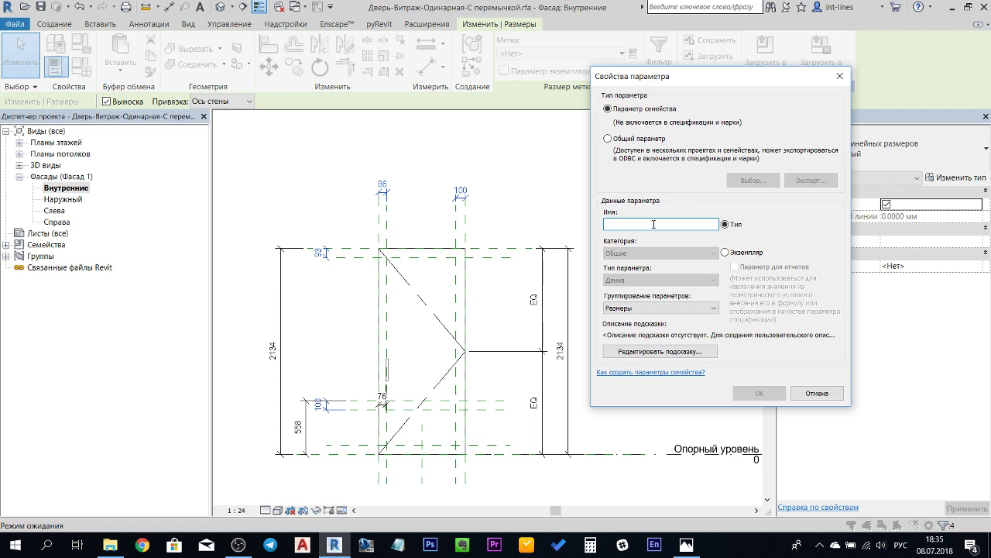
type("Т")
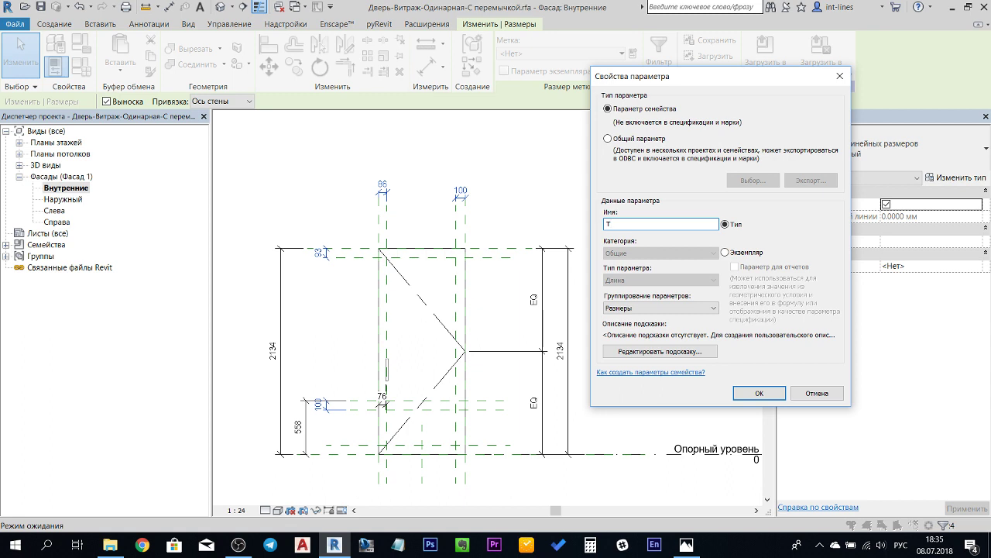
key("BackSpace")
type("Ширина каркаса")
left_click(759, 392)
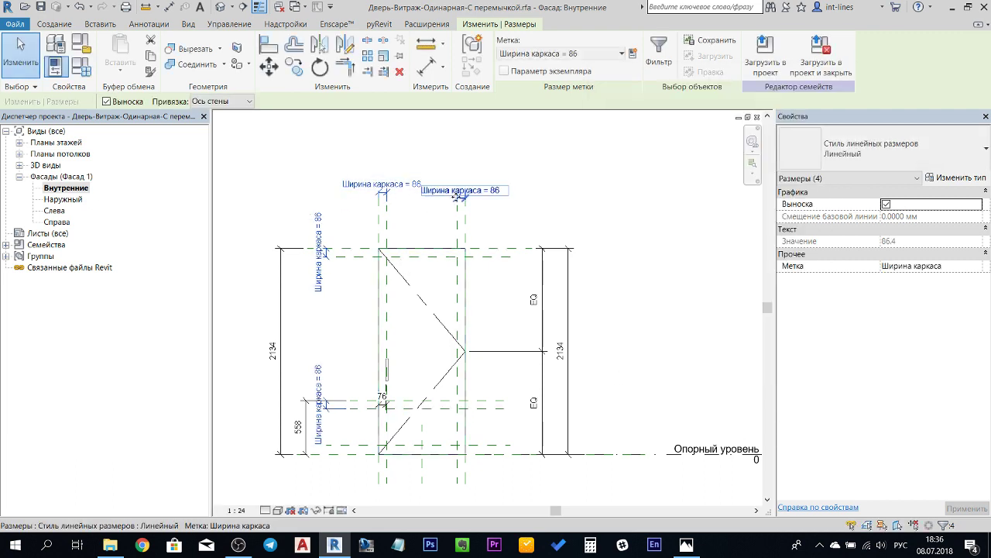
Change the Ширина каркаса value from 86.4 to 80.
double_click(464, 191)
left_click(488, 192)
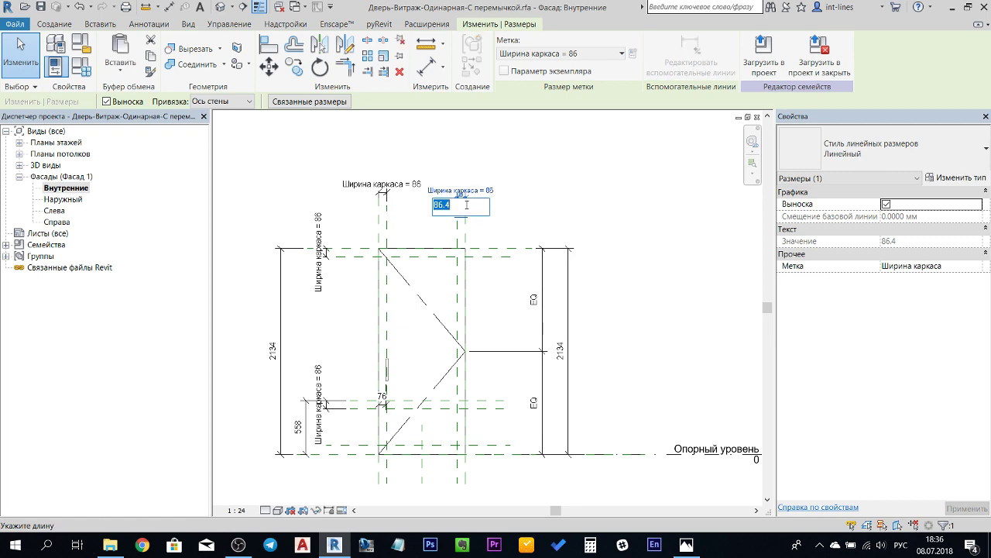
type("80")
key("Return")
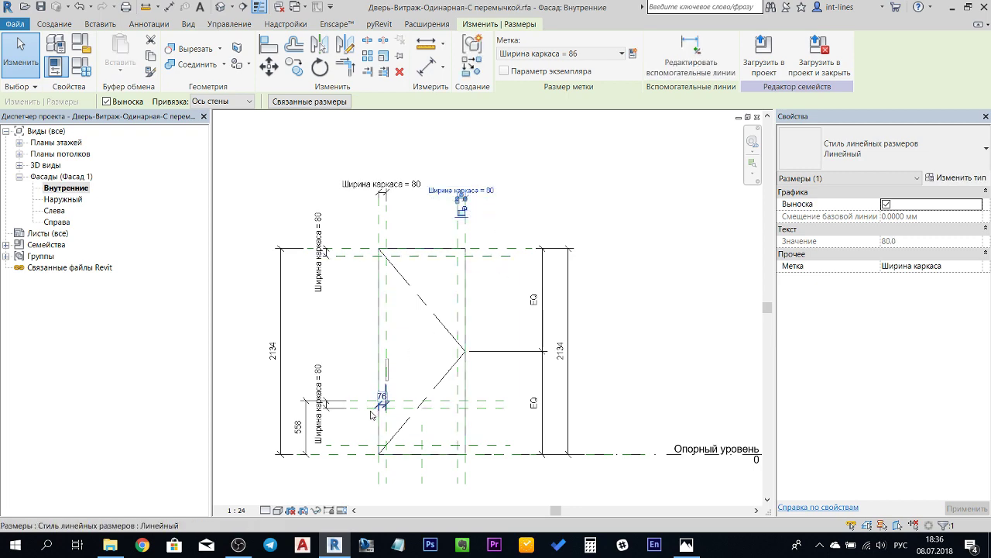
scroll(386, 356, "up", 2)
middle_click_drag(386, 356, 398, 311)
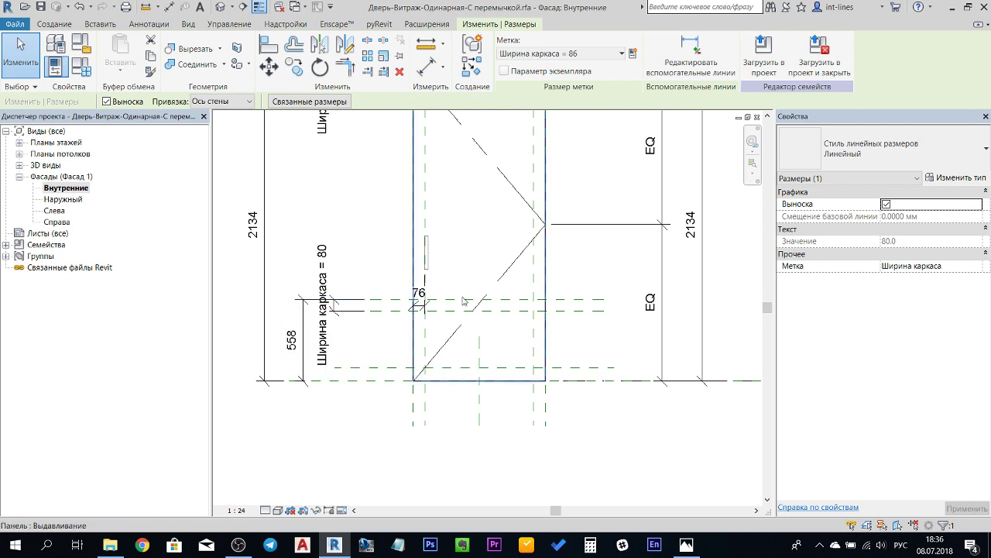
Label the 558 dimension with a new type parameter named Отступ перемычки.
left_click(403, 310)
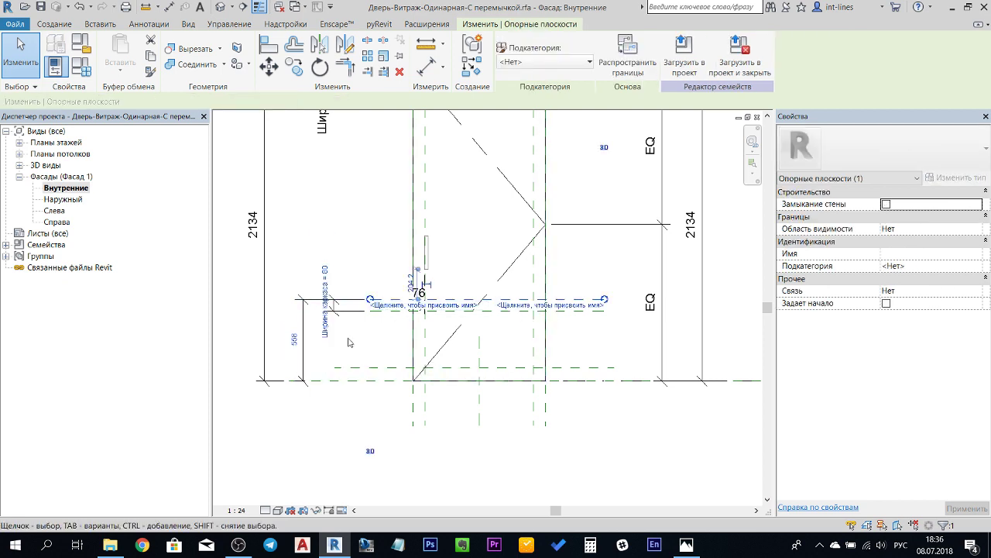
key("Escape")
left_click(311, 310)
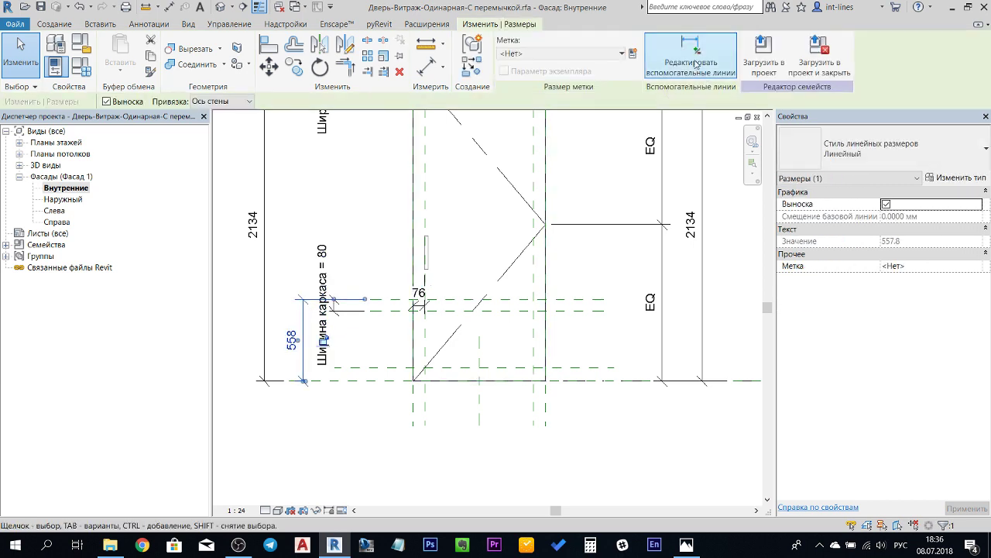
left_click(632, 53)
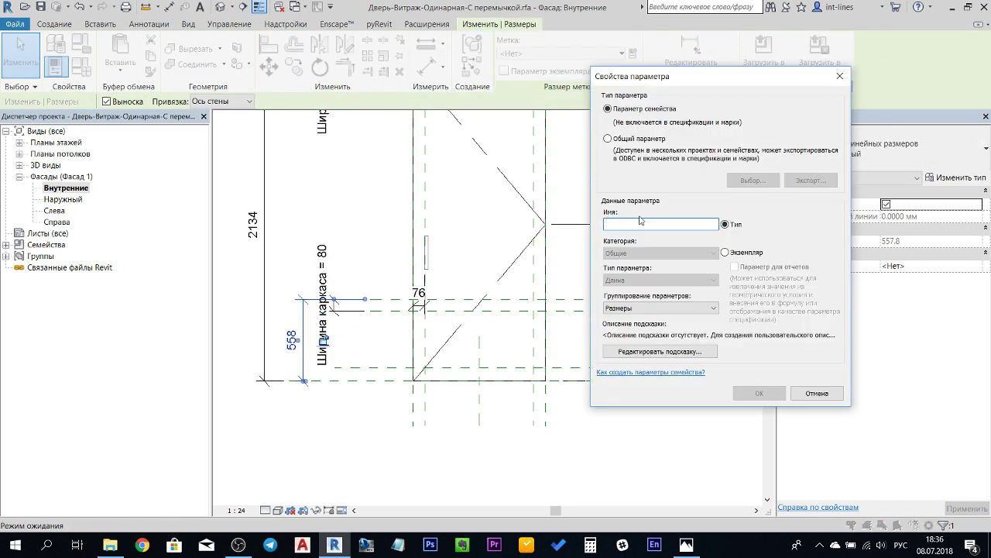
type("Отступ перемычки")
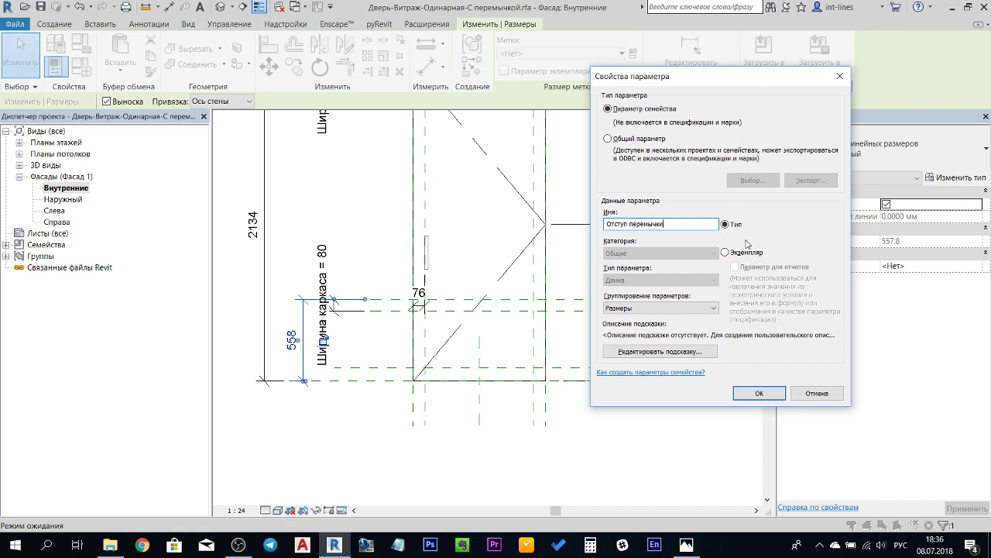
left_click(757, 394)
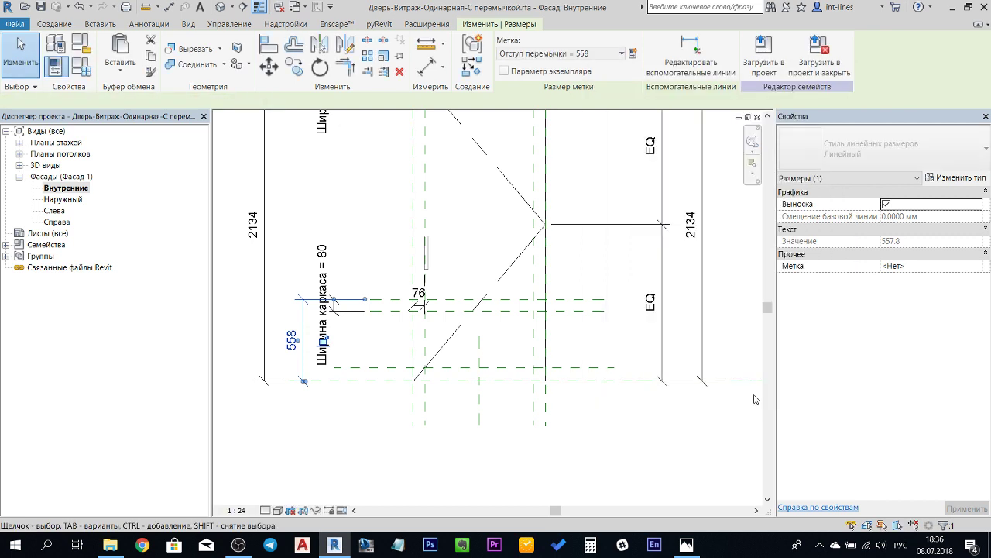
Set Отступ перемычки to 600, check the room photo, and deselect the dimension.
left_click(296, 340)
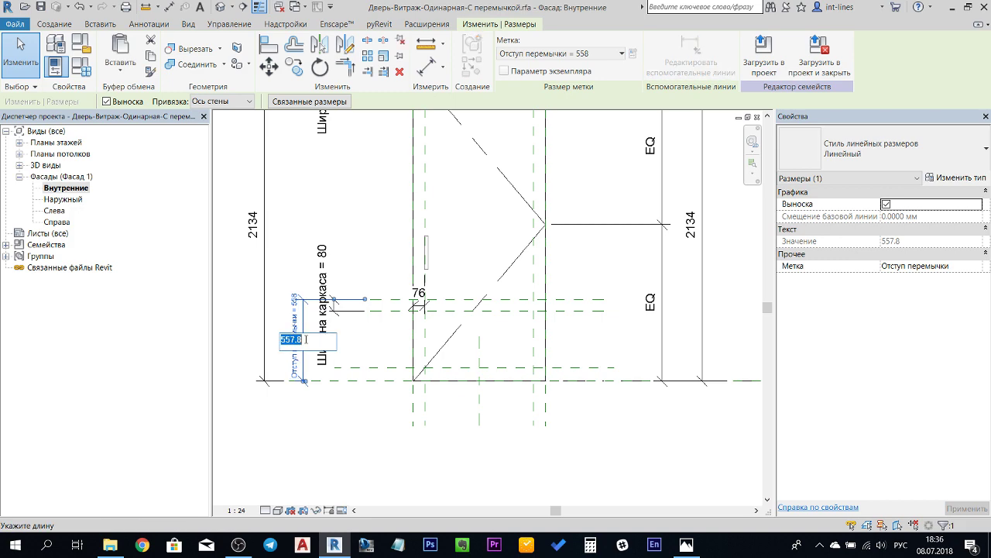
type("600")
key("Return")
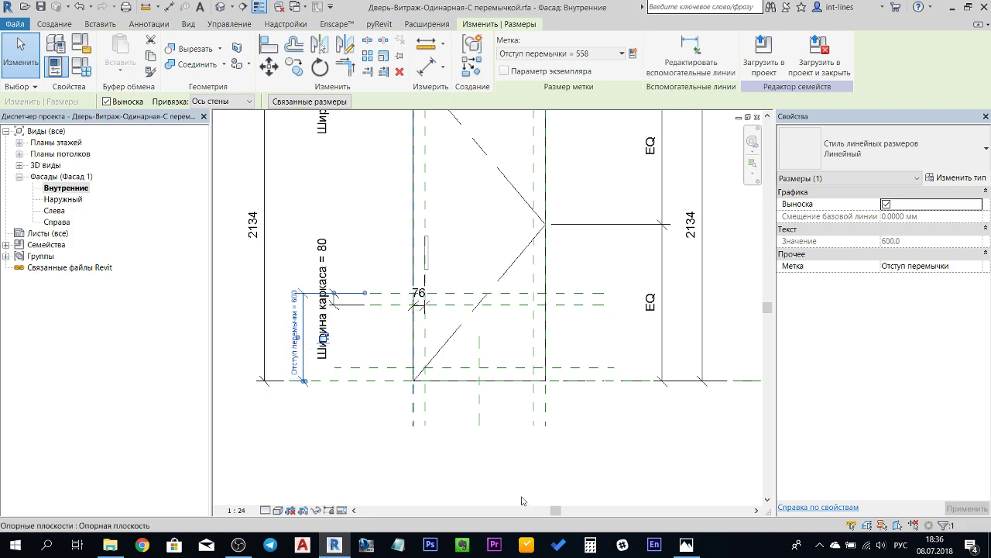
left_click(686, 545)
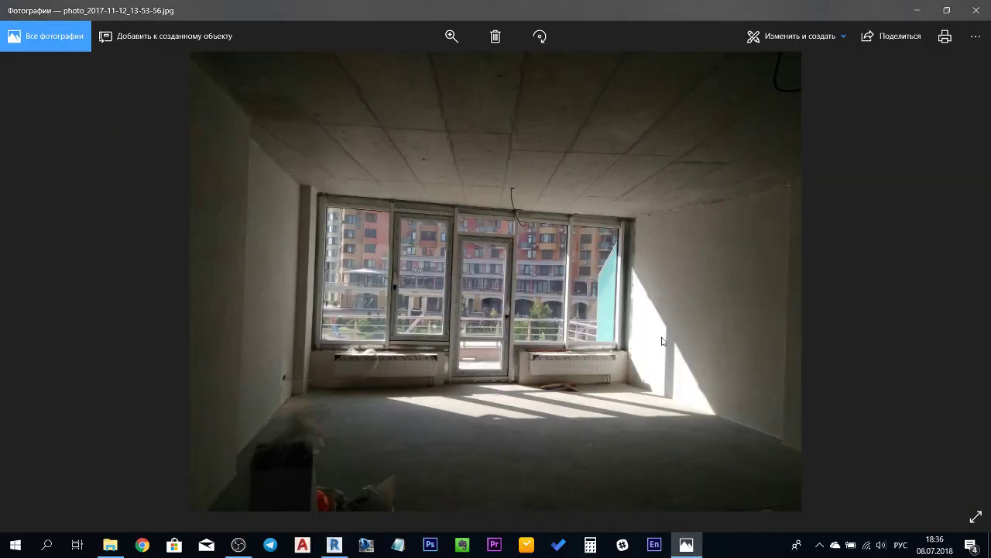
left_click(927, 15)
left_click(589, 457)
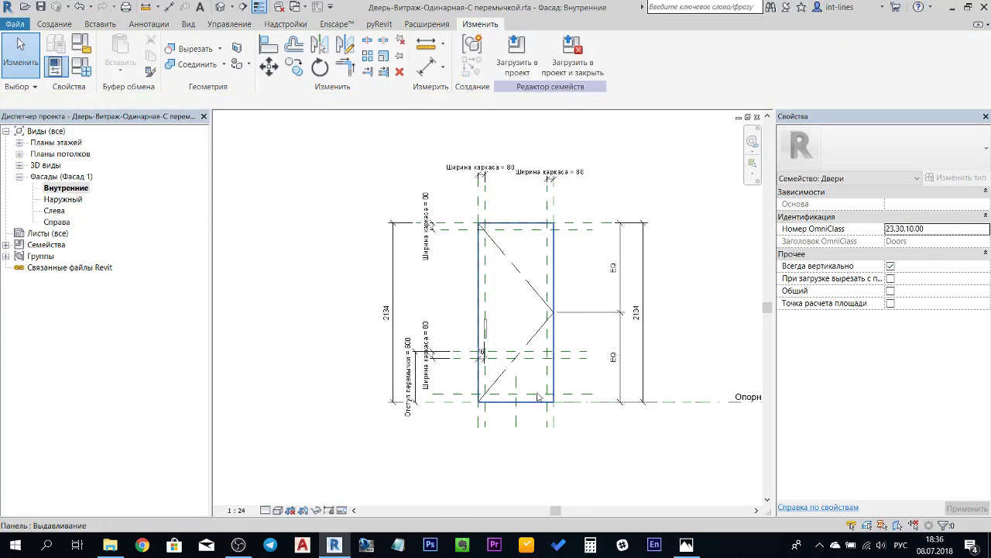
scroll(504, 325, "up", 2)
scroll(482, 259, "up", 2)
middle_click_drag(454, 294, 426, 303)
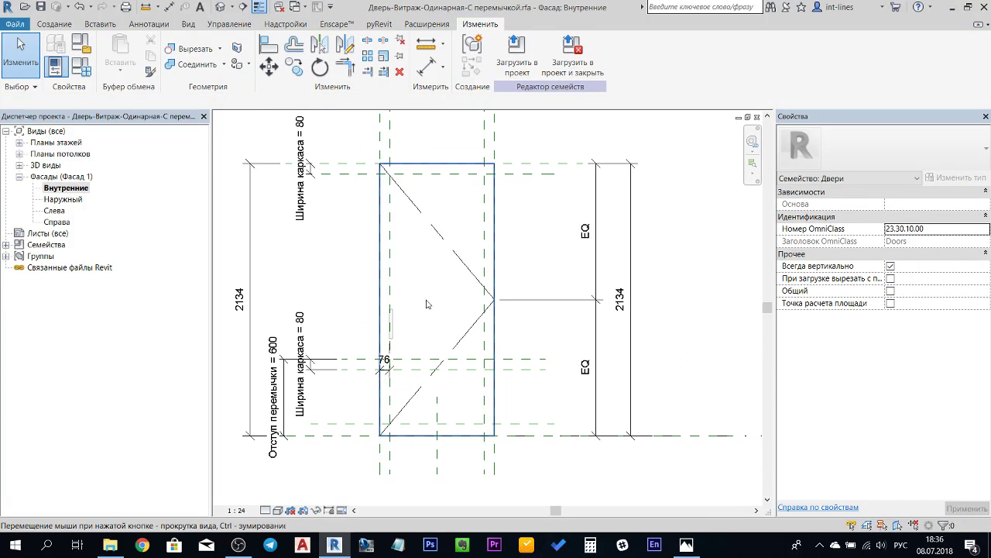
scroll(426, 303, "down", 1)
left_click(479, 221)
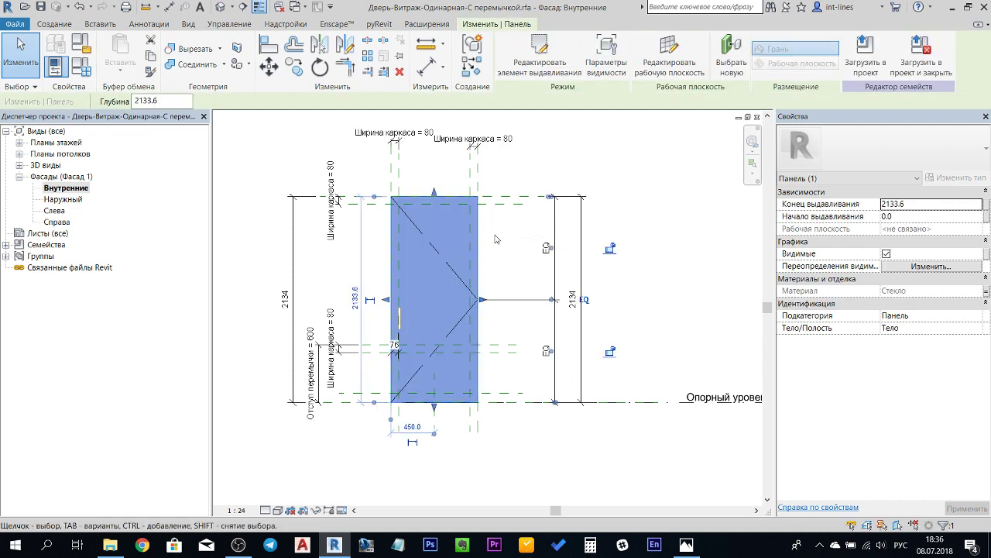
scroll(535, 201, "up", 2)
left_click(552, 56)
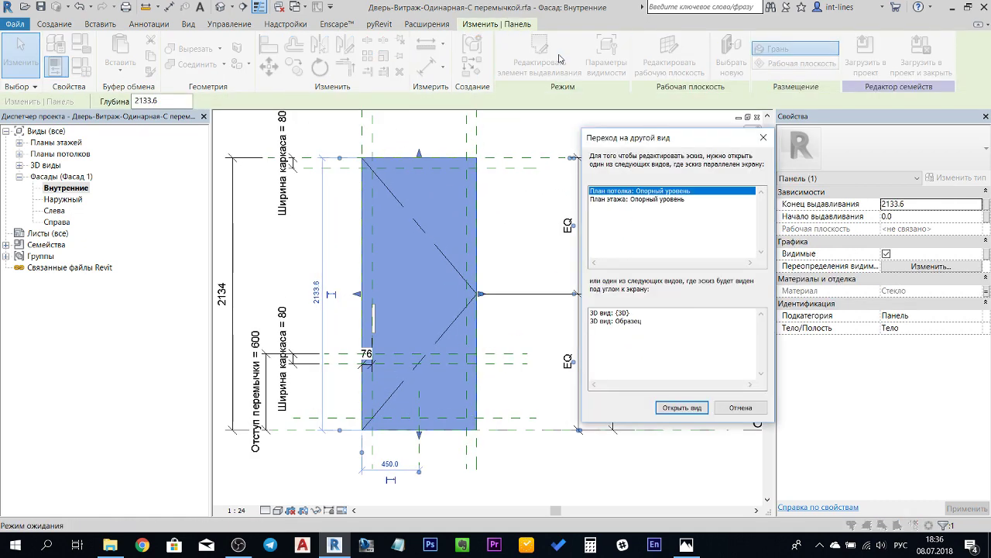
left_click(763, 137)
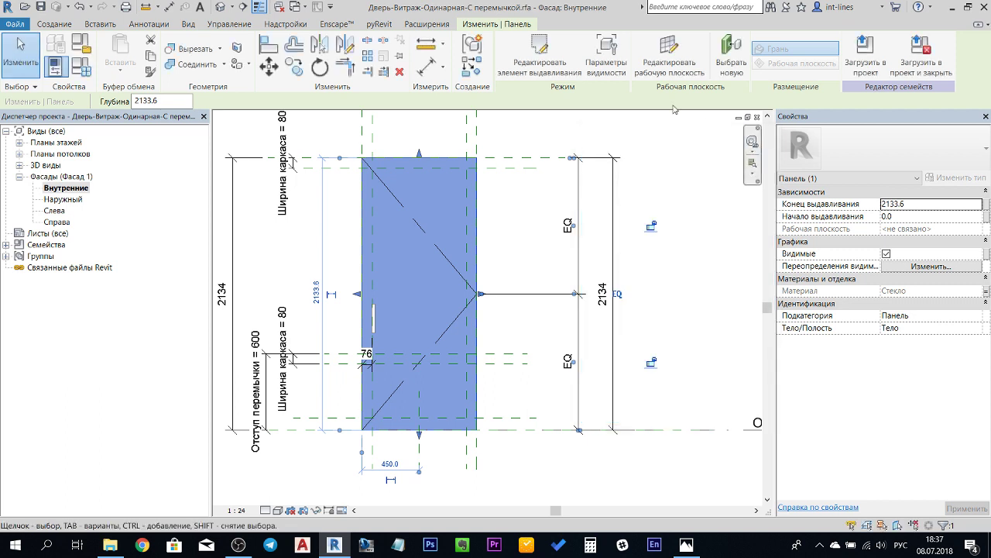
left_click(539, 51)
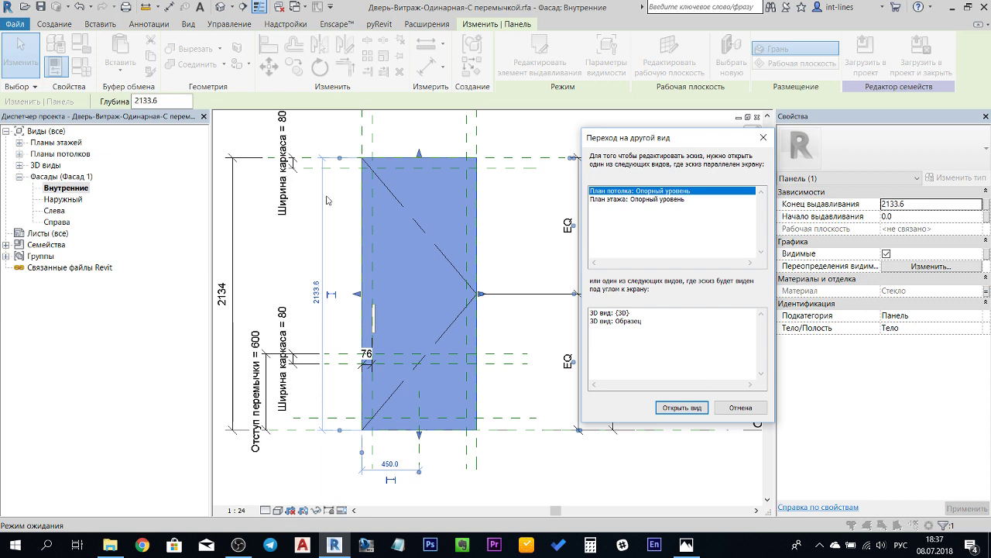
left_click(741, 408)
left_click(580, 506)
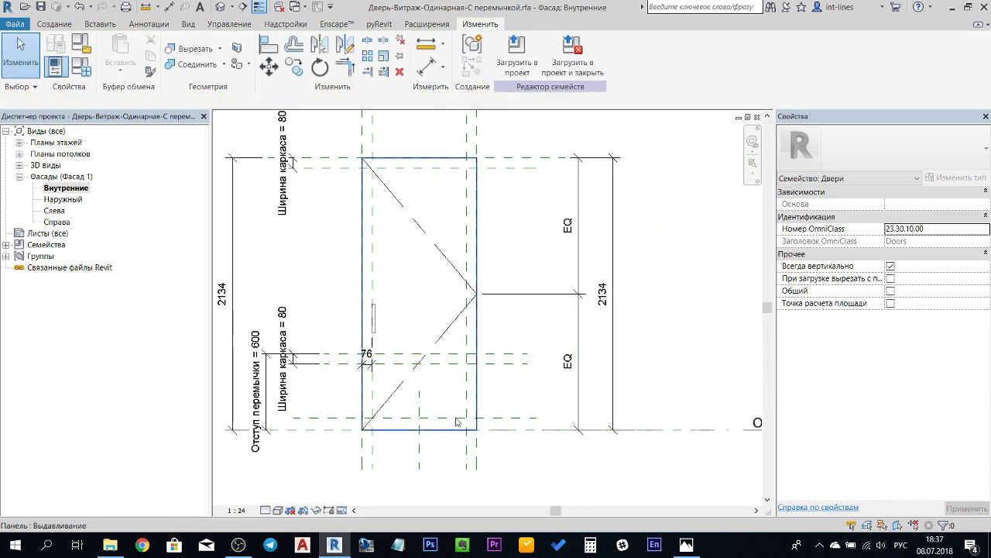
left_click(456, 419)
key("Escape")
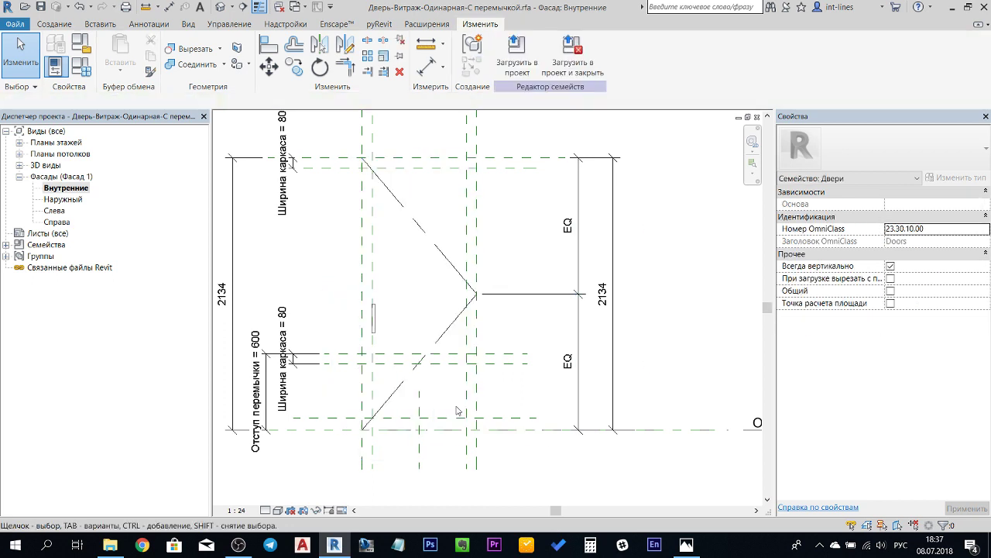
left_click(24, 142)
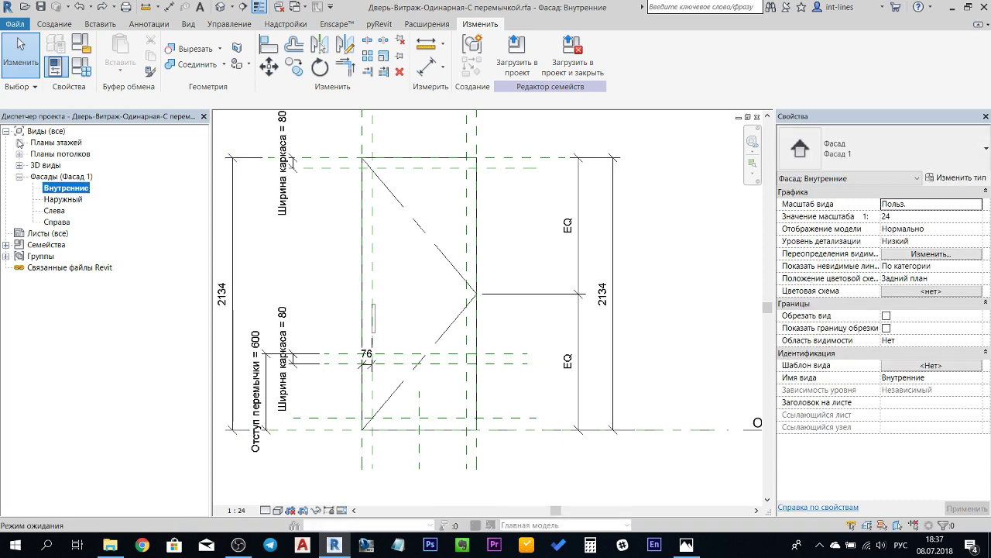
In the Опорный уровень floor plan, select the glass panel and check its 50.8 offset.
left_click(19, 142)
double_click(78, 154)
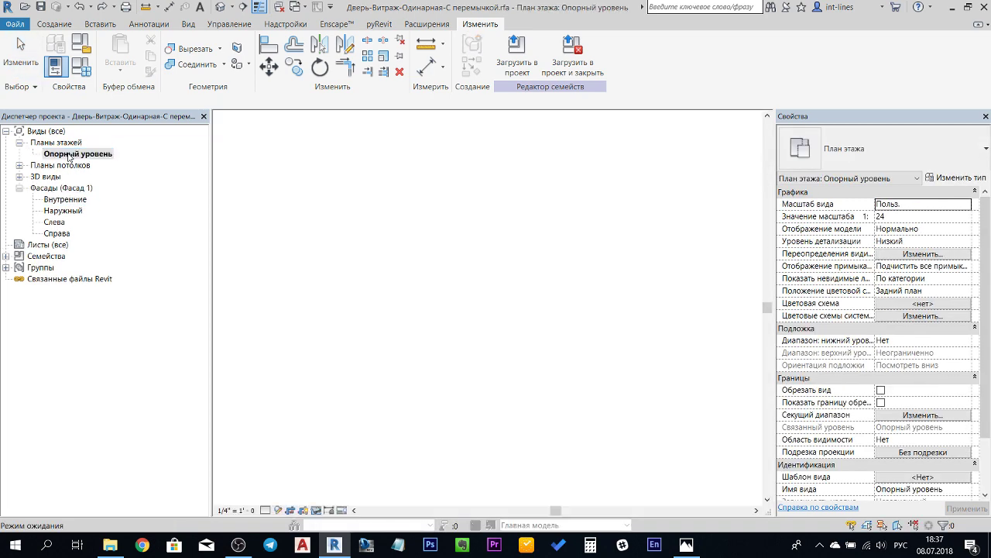
scroll(480, 302, "up", 2)
scroll(442, 270, "up", 2)
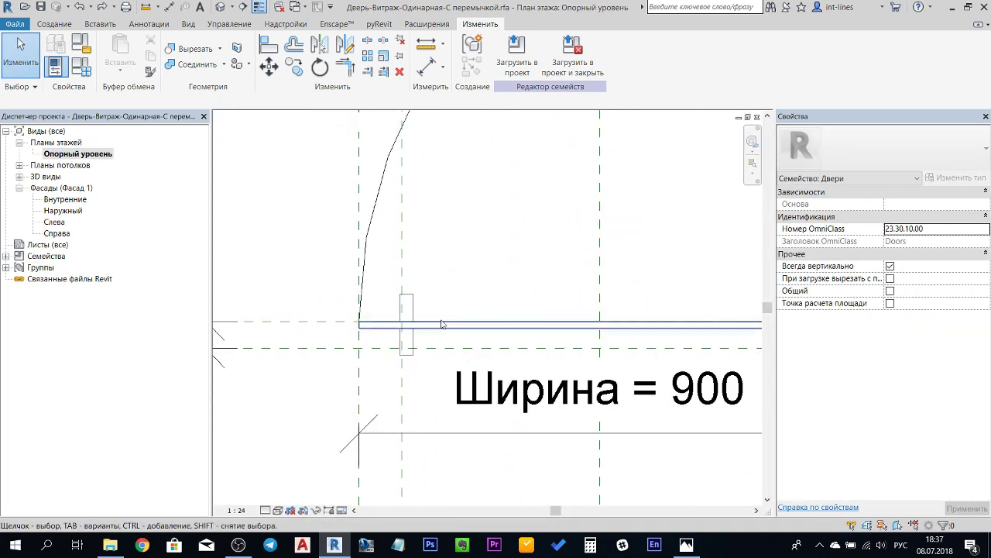
left_click(445, 330)
scroll(445, 329, "down", 2)
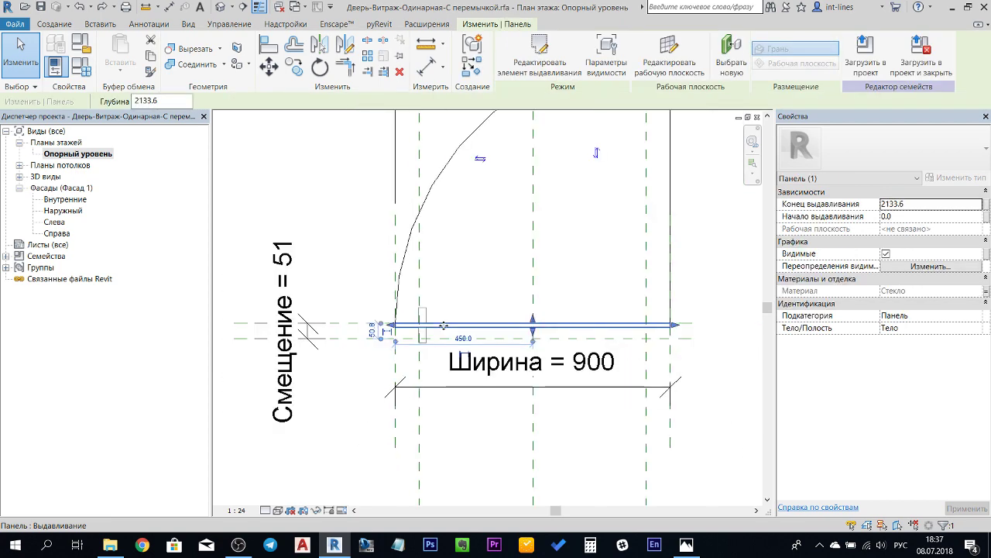
left_click(347, 330)
key("Escape")
Name the reference plane through the glass 'Стекло'.
left_click(237, 323)
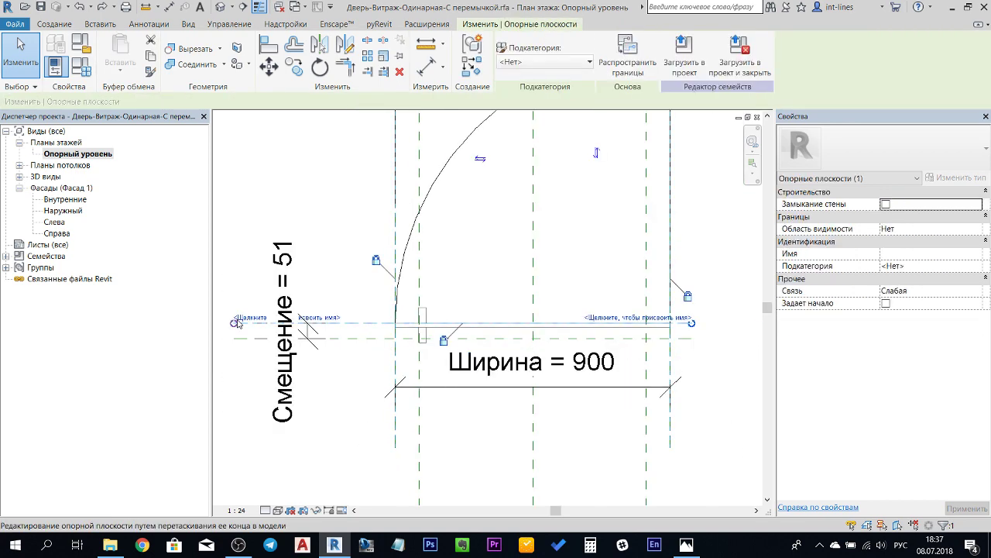
left_click(328, 320)
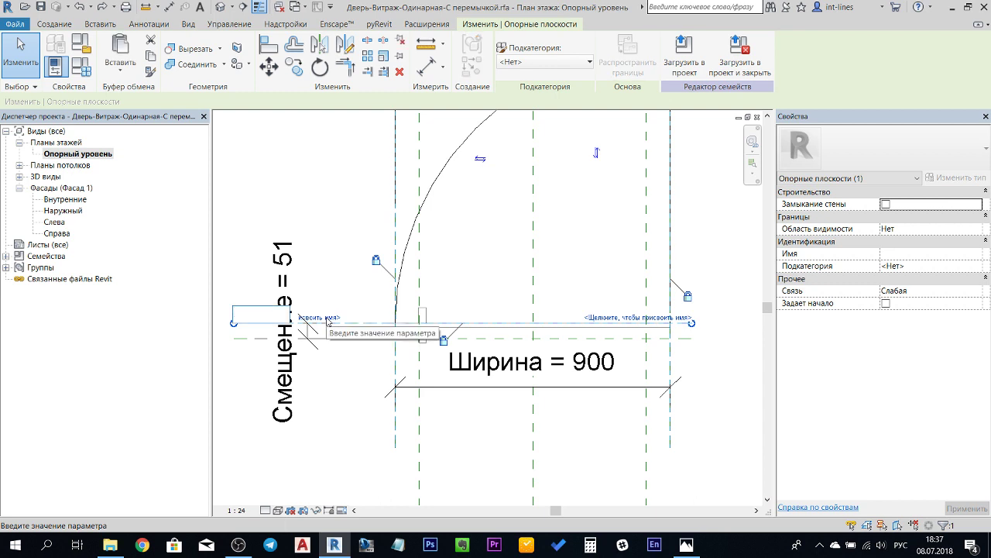
type("Стекло")
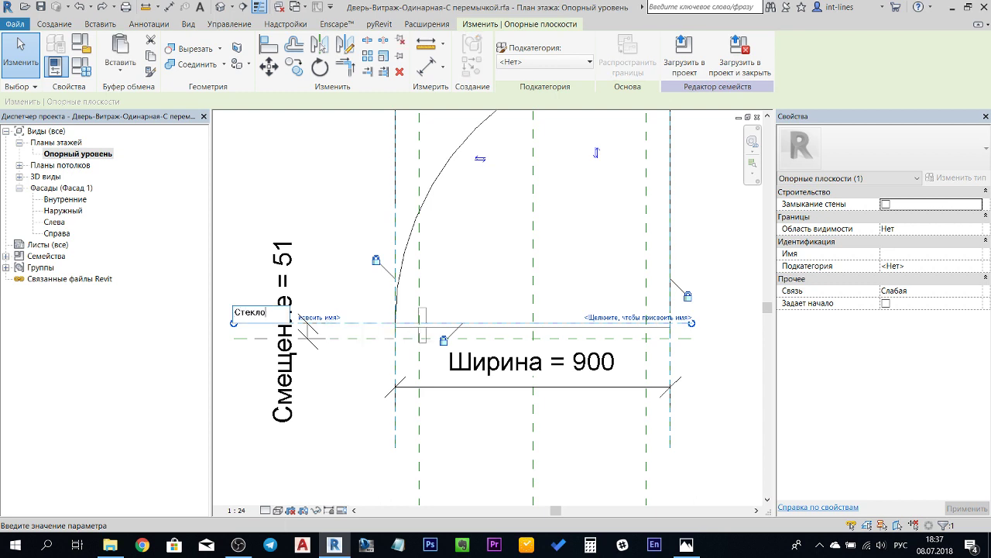
key("Return")
left_click(314, 329)
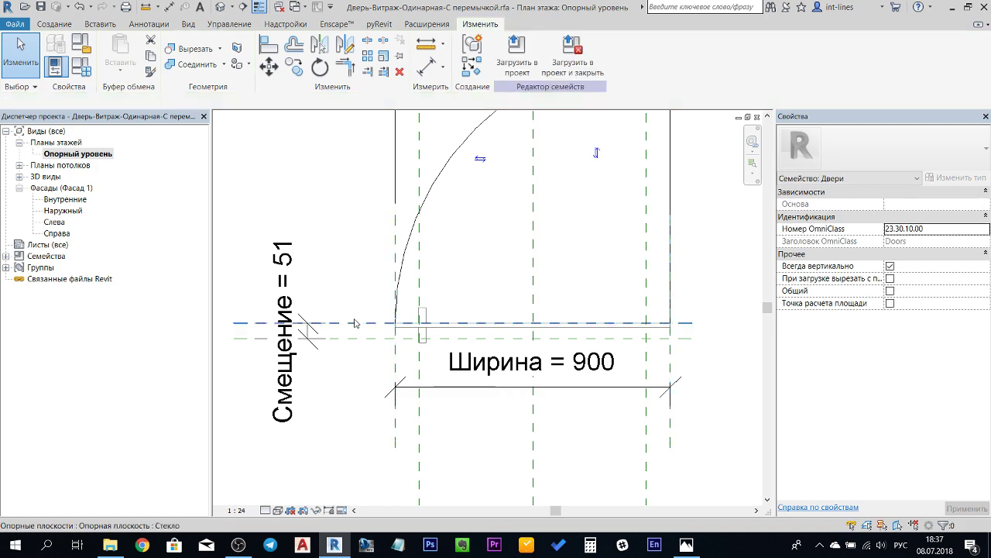
Check the Стекло plane and its neighbour, then rename the reference plane named 2.
scroll(306, 329, "up", 2)
left_click(395, 298)
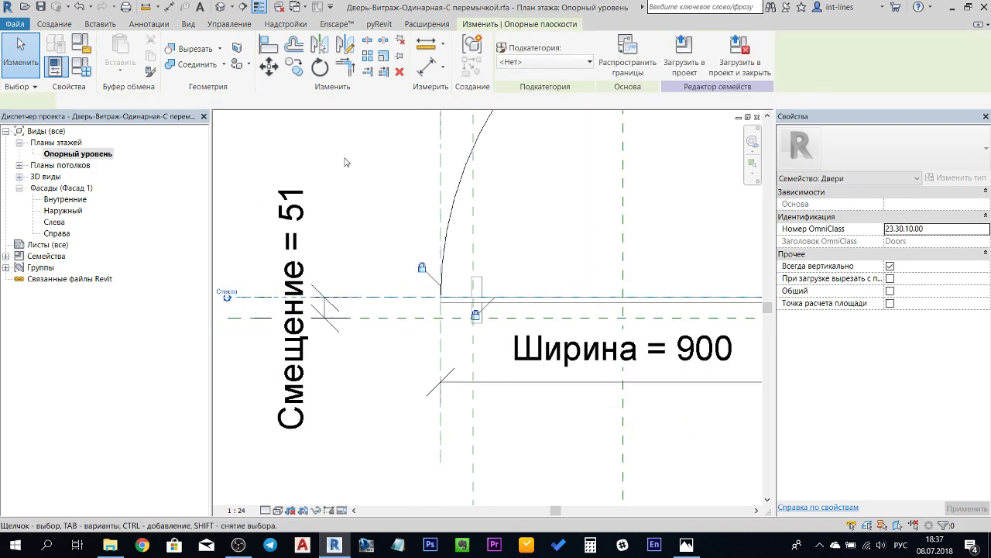
scroll(635, 416, "up", 2)
left_click(364, 246)
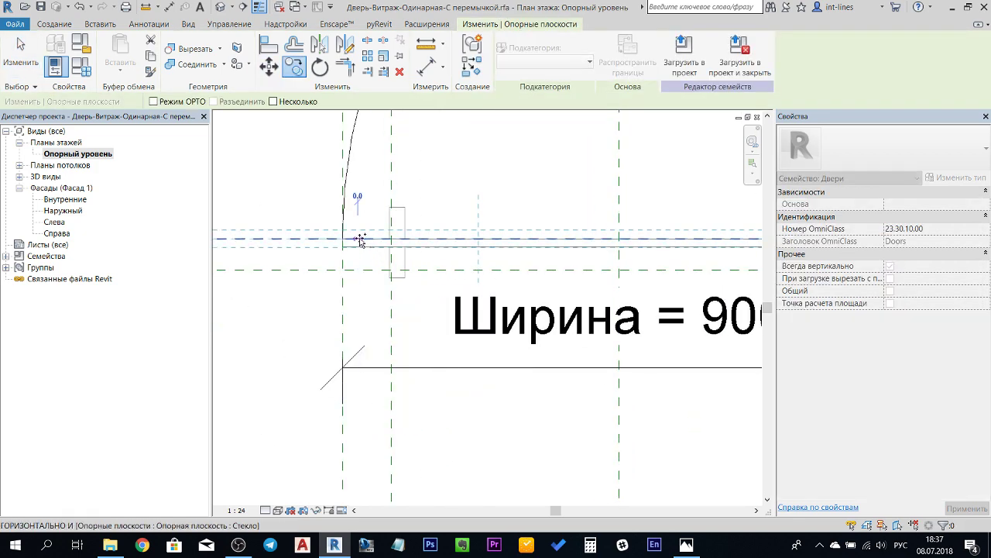
middle_click_drag(396, 391, 657, 399)
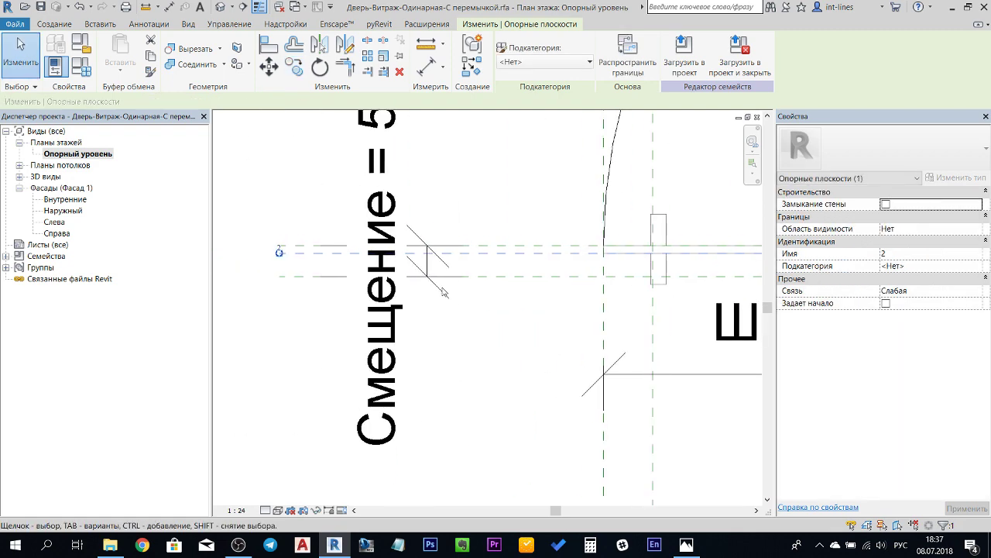
key("Escape")
left_click(316, 254)
left_click(911, 254)
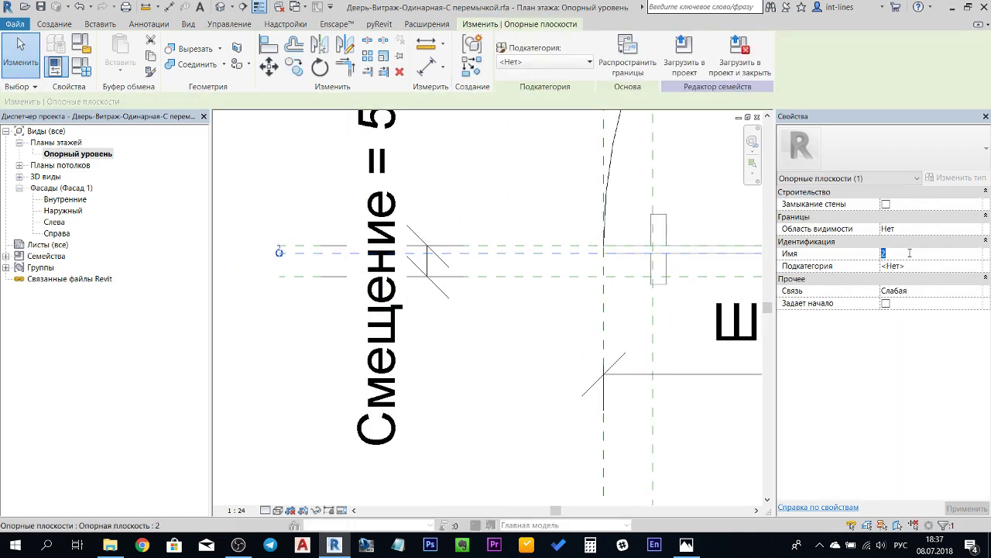
type("Стекло внтр")
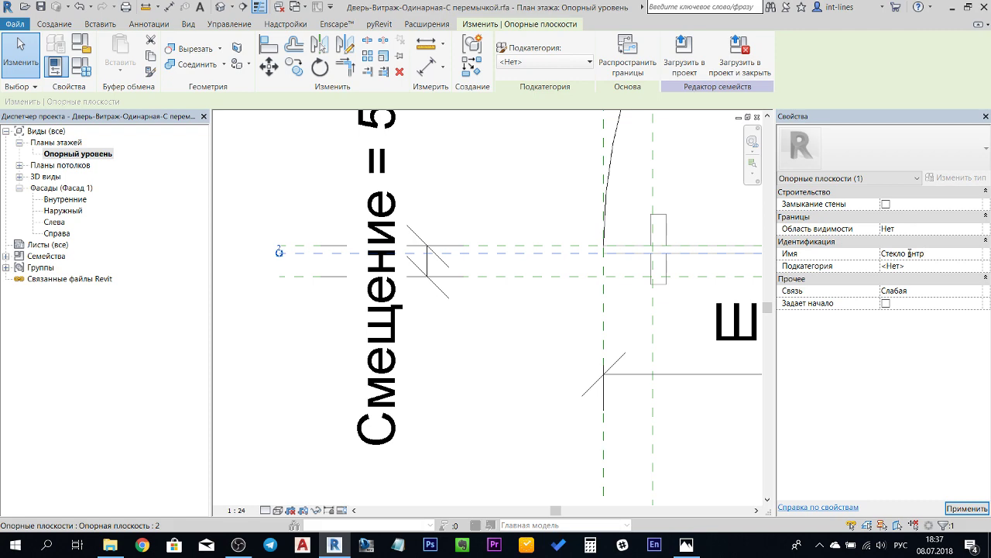
left_click(544, 308)
Review the glass panel with the 900-wide door in view, then return to the Внутренние elevation.
scroll(581, 320, "down", 1)
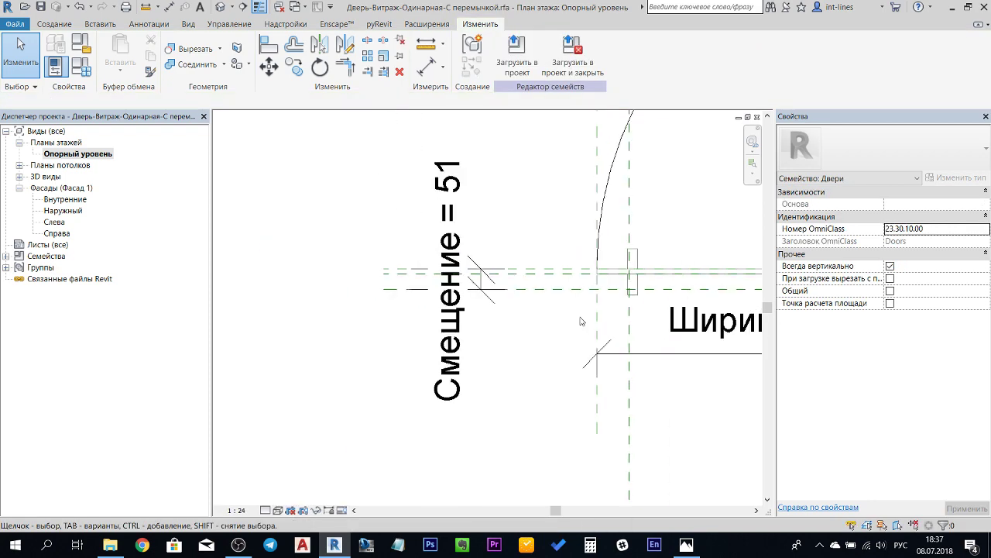
scroll(581, 321, "down", 2)
middle_click_drag(498, 349, 392, 284)
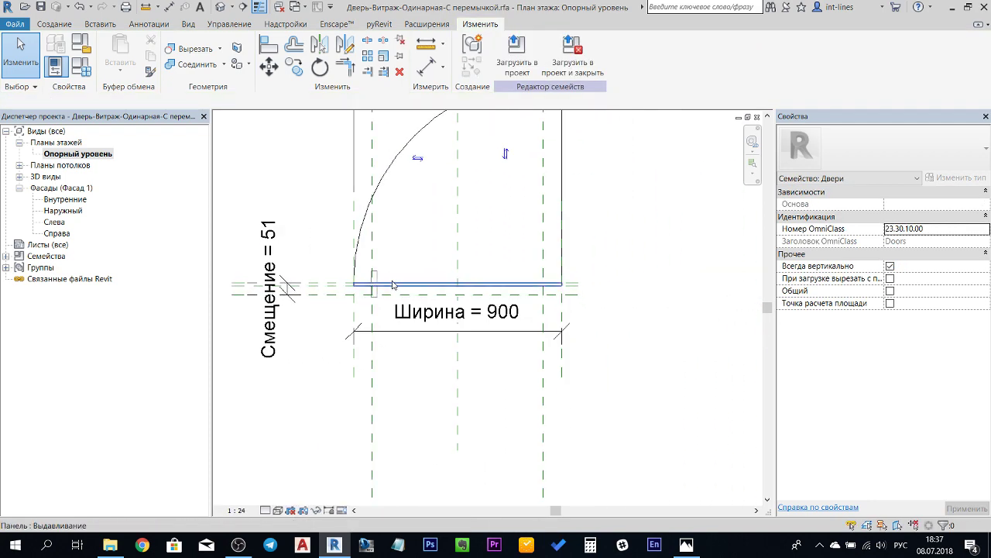
left_click(391, 284)
scroll(392, 283, "up", 1)
scroll(392, 282, "up", 1)
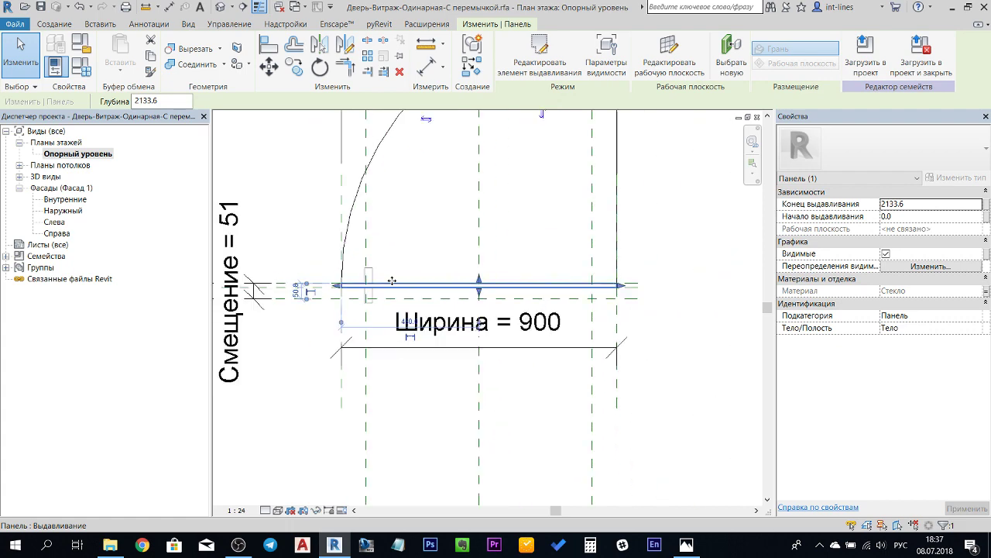
key("Escape")
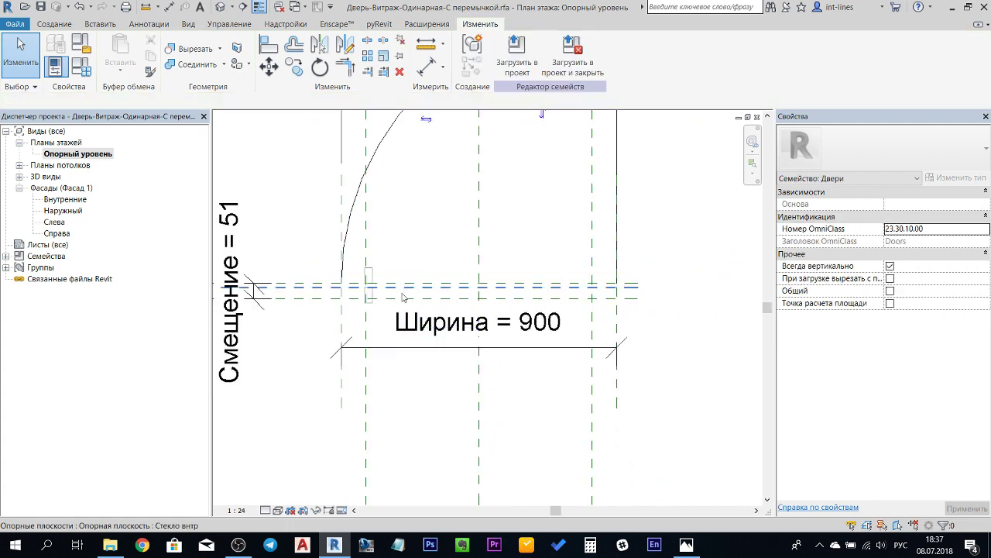
scroll(367, 312, "down", 1)
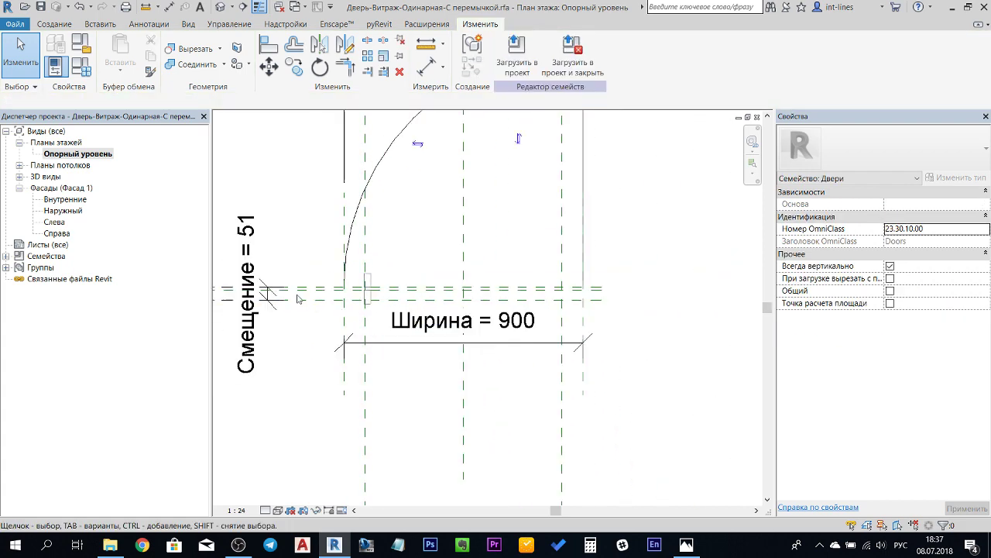
double_click(61, 200)
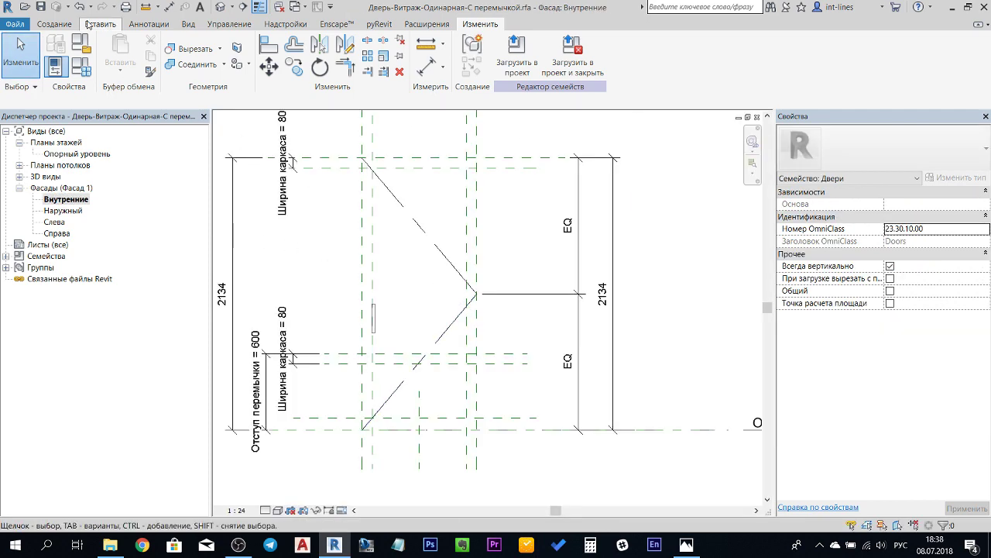
Start a new extrusion on the Стекло reference plane as its work plane.
left_click(62, 24)
left_click(137, 43)
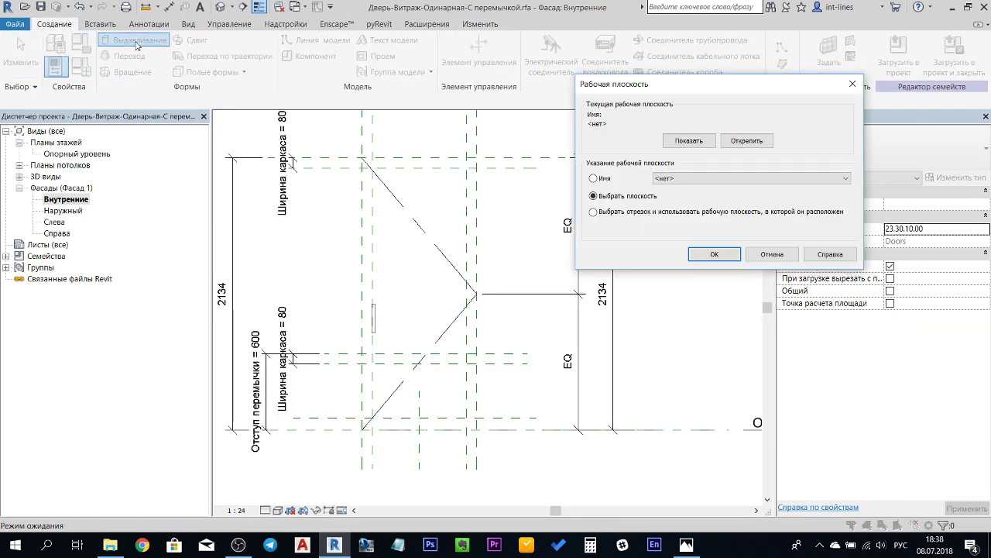
left_click(728, 180)
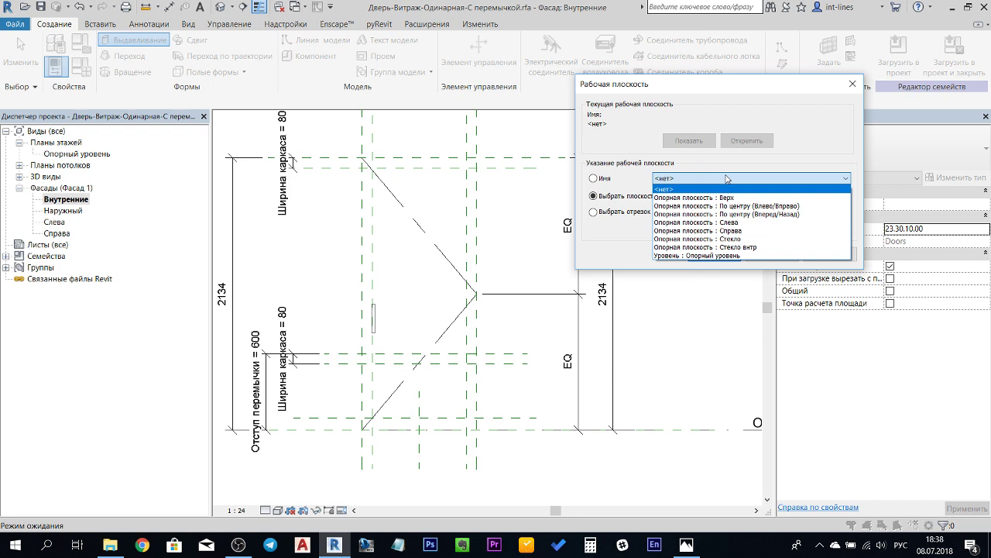
left_click(739, 239)
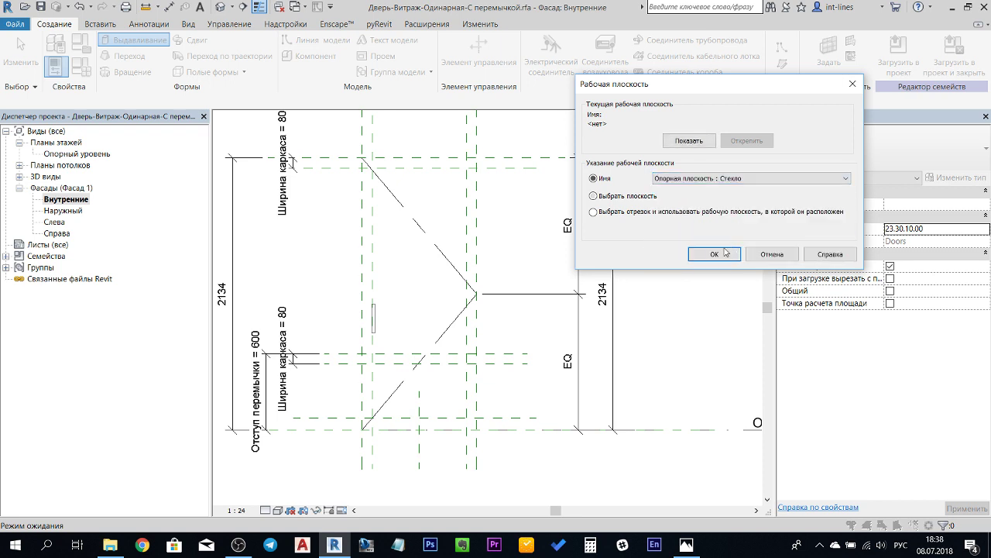
left_click(713, 252)
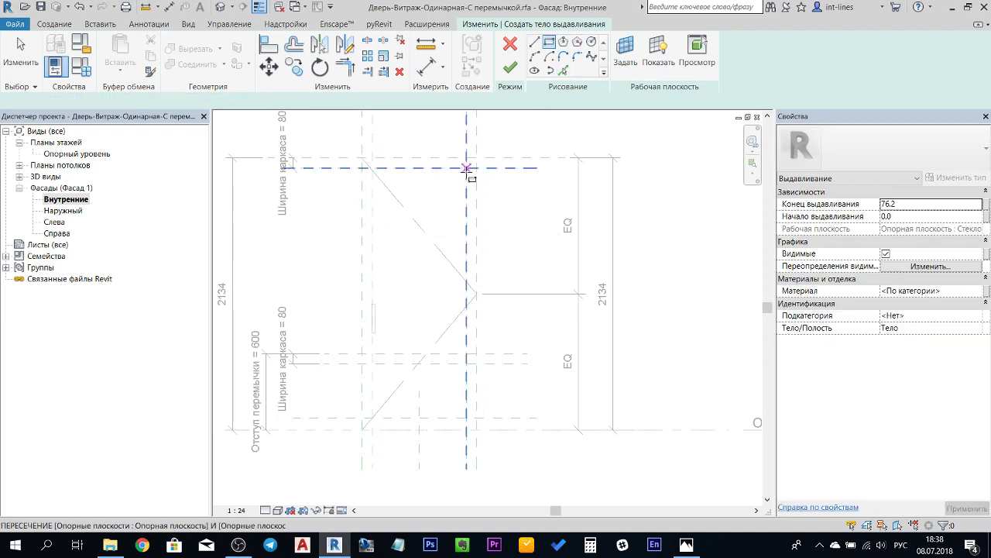
Sketch the rectangle across the glass opening and lock its left and right edges to the planes.
left_click(466, 167)
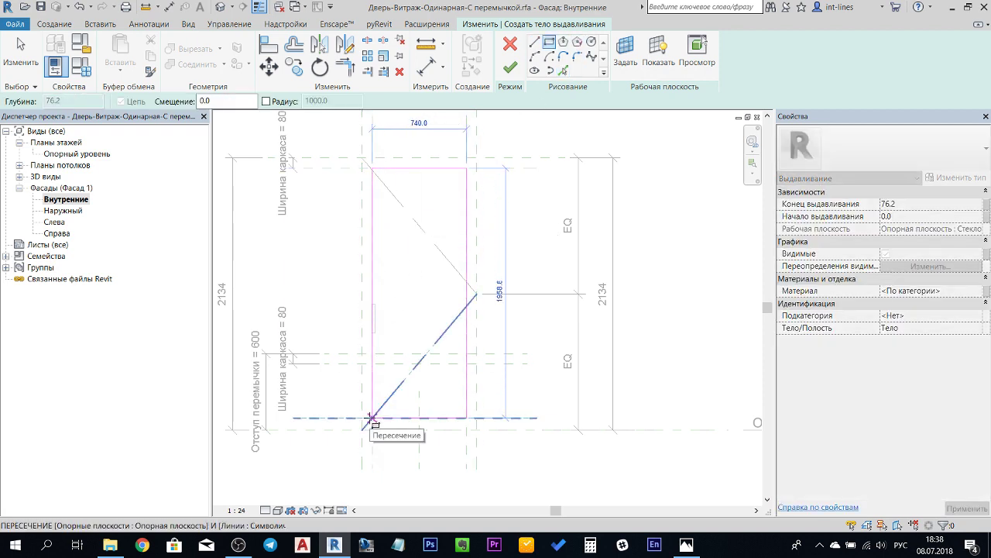
key("Tab")
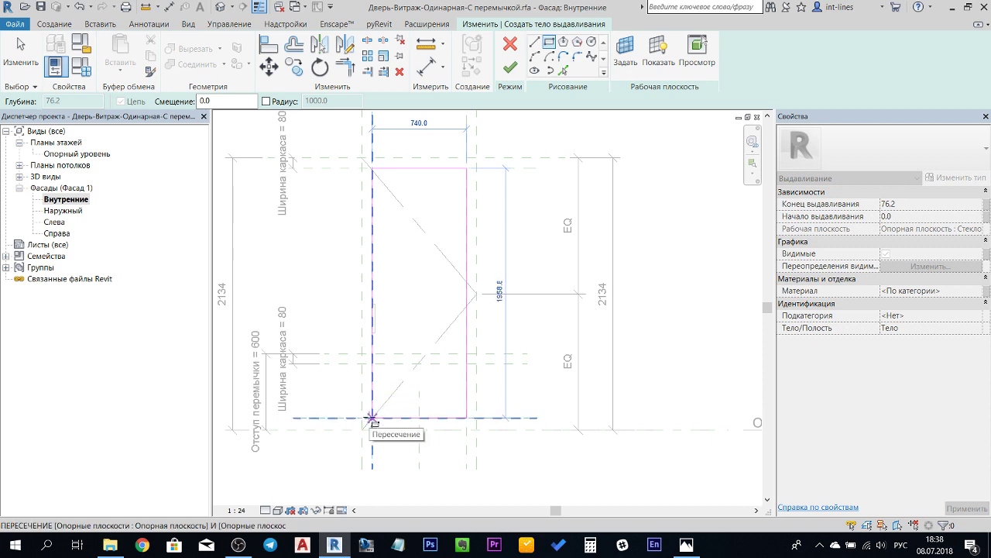
left_click(372, 419)
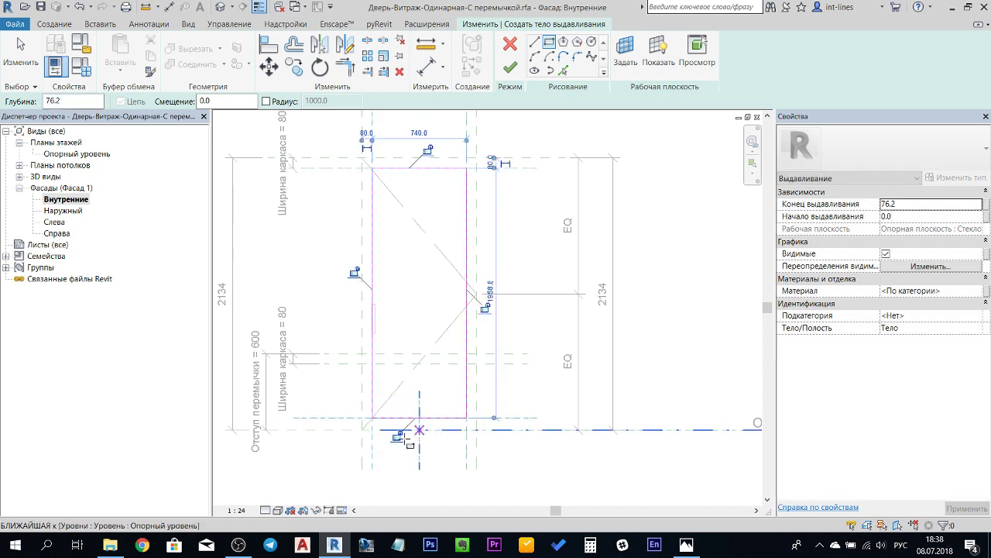
left_click(355, 273)
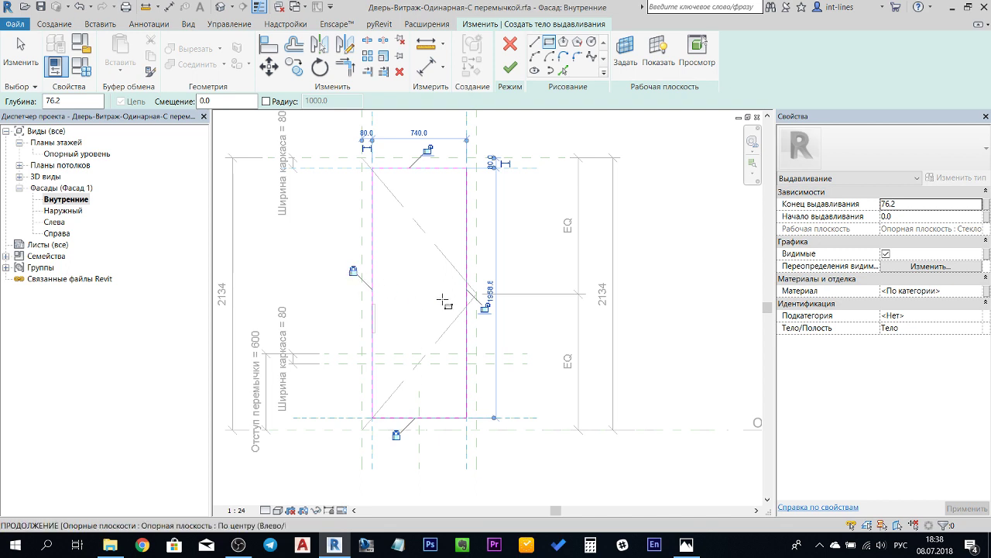
left_click(484, 308)
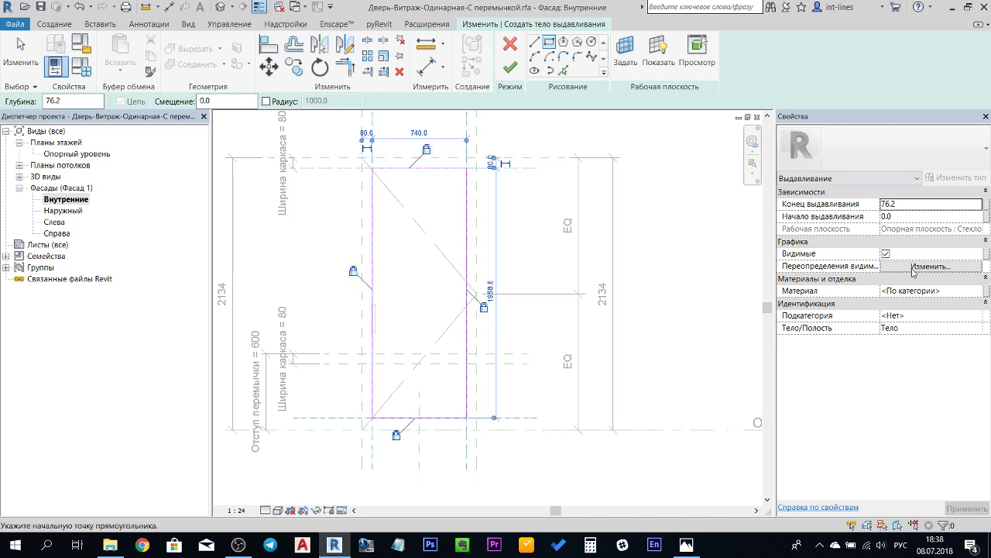
Associate the extrusion's material with the Остекление family parameter.
left_click(985, 289)
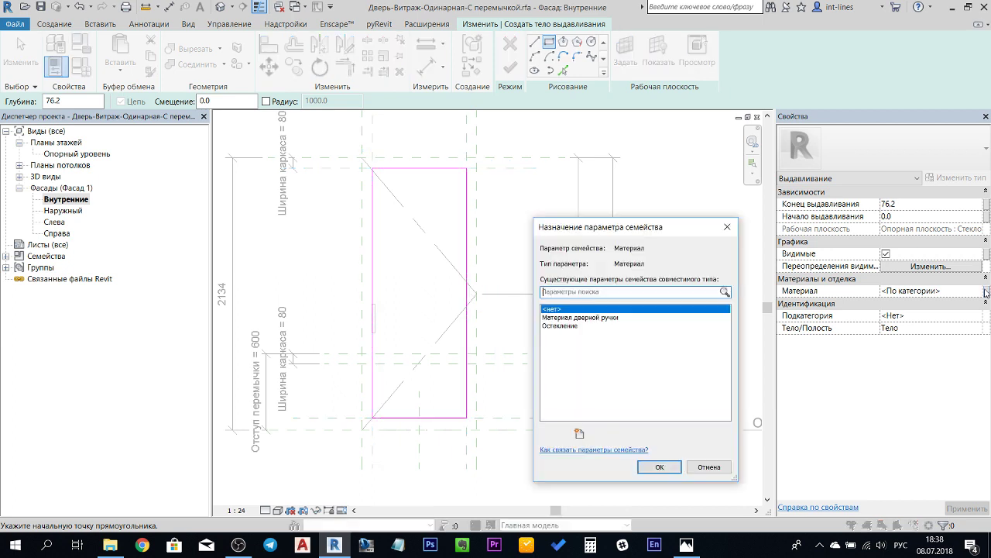
left_click(551, 326)
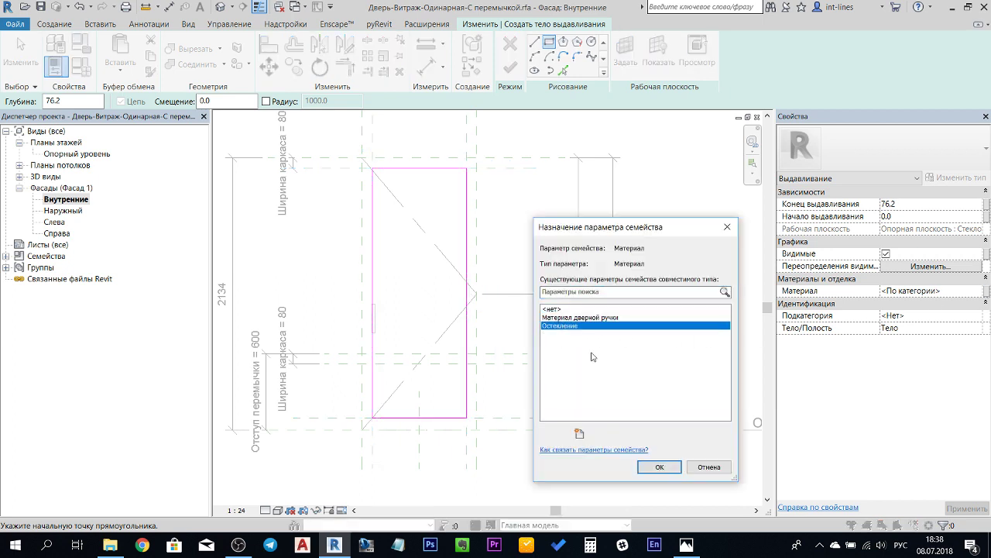
left_click(655, 466)
Finish the sketch and, in the Опорный уровень plan, drag the extrusion depth down to 12.7.
left_click(510, 67)
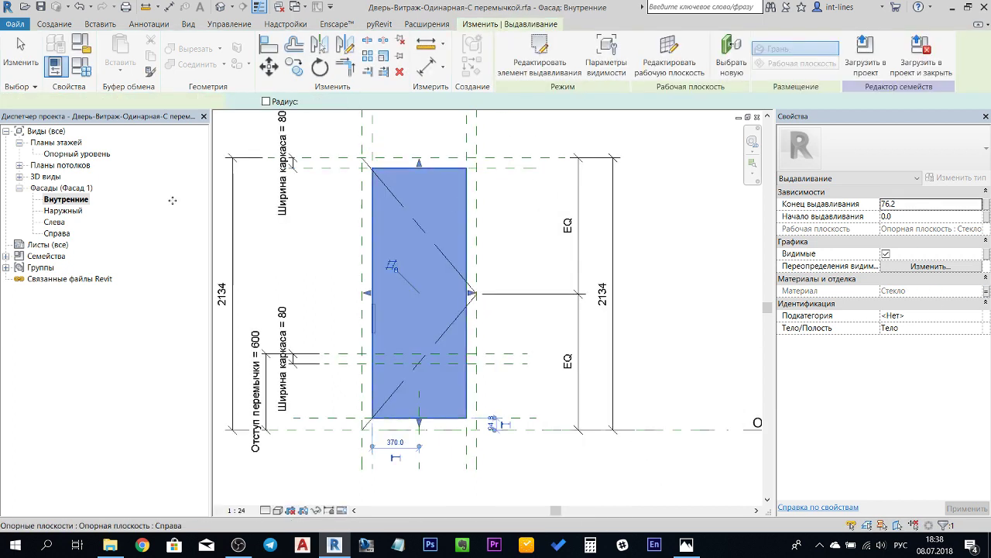
double_click(78, 154)
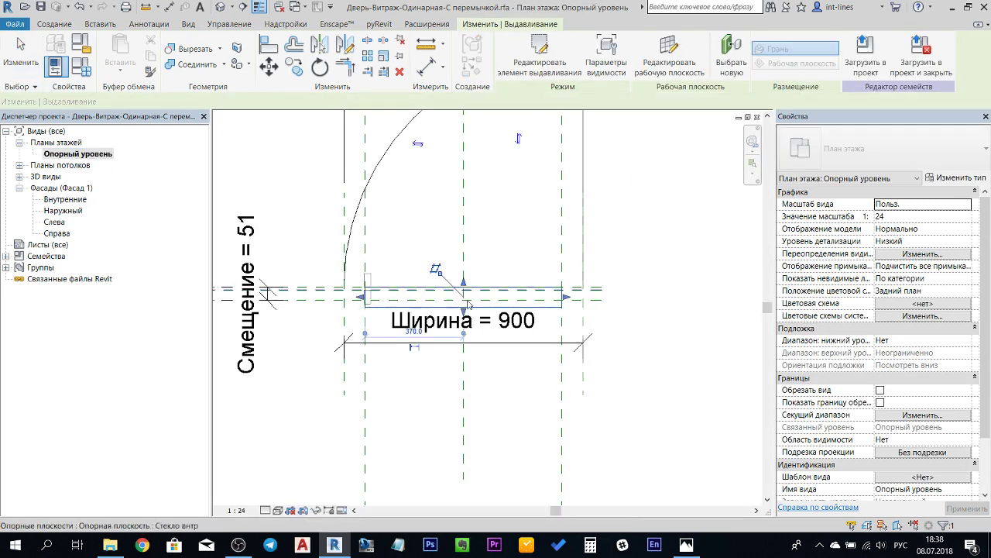
left_click(468, 304)
scroll(468, 305, "up", 2)
scroll(470, 289, "up", 2)
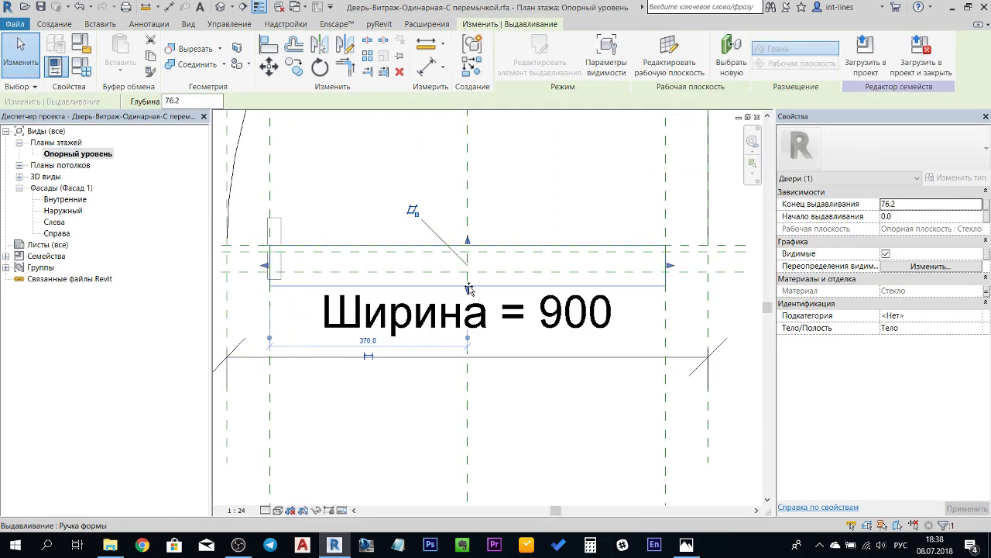
left_click_drag(469, 289, 467, 251)
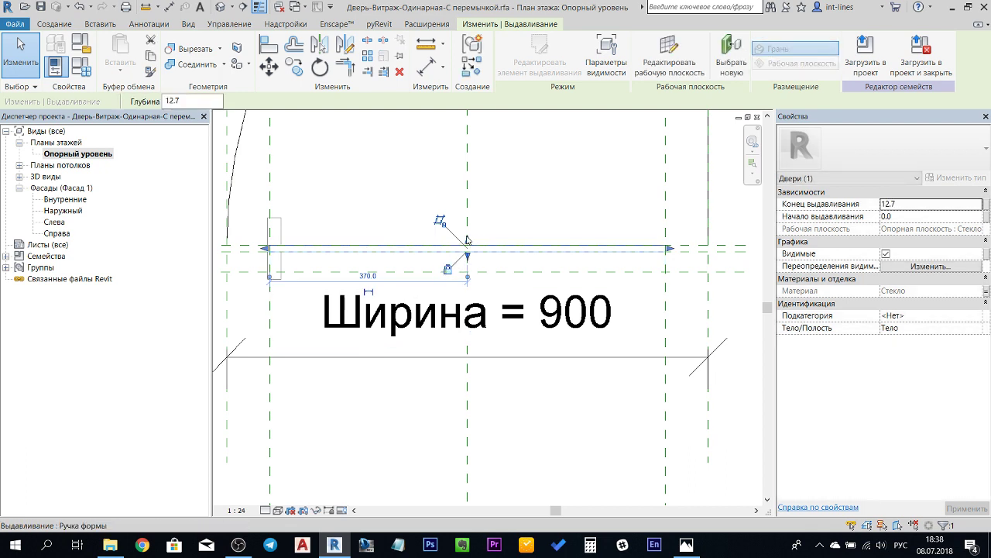
left_click_drag(467, 240, 484, 236)
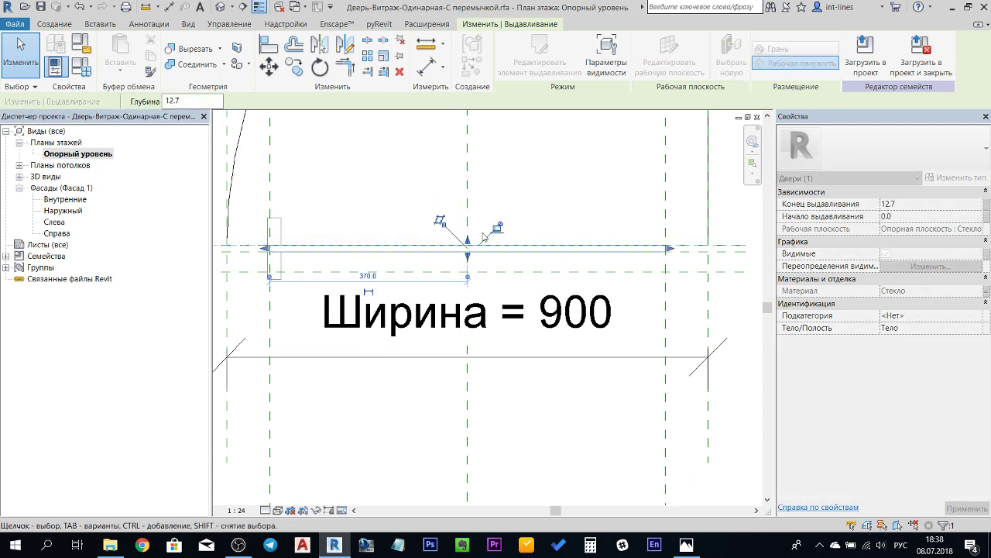
Review the 12.7-deep extrusion against the Ширина = 900 dimension, then deselect it.
scroll(457, 233, "down", 1)
scroll(464, 222, "up", 2)
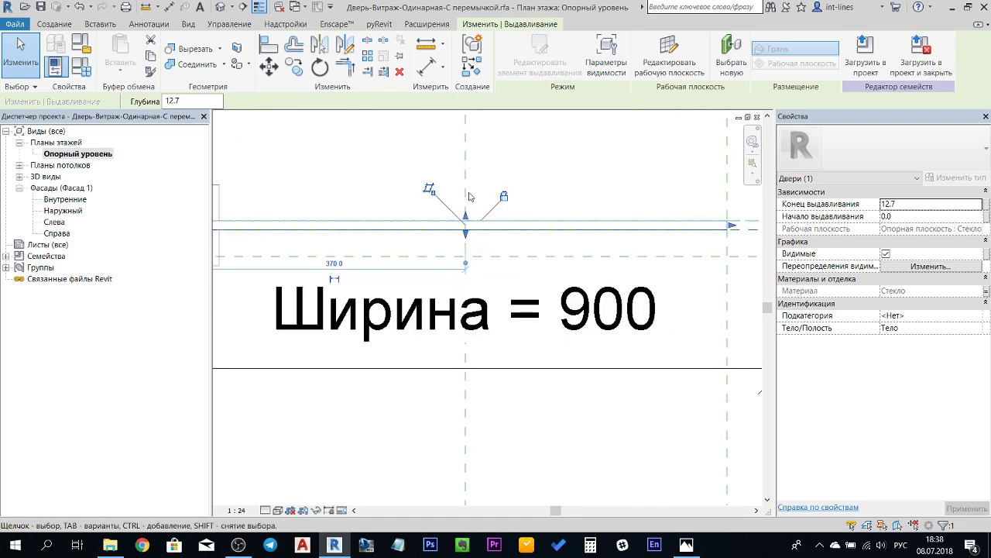
scroll(469, 197, "down", 1)
middle_click_drag(387, 239, 465, 253)
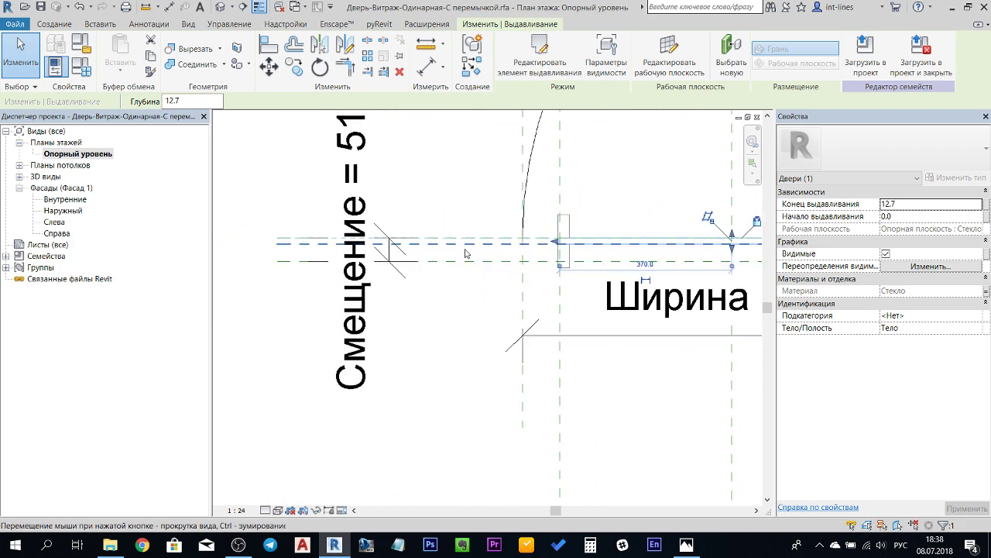
scroll(612, 298, "down", 1)
middle_click_drag(588, 263, 502, 241)
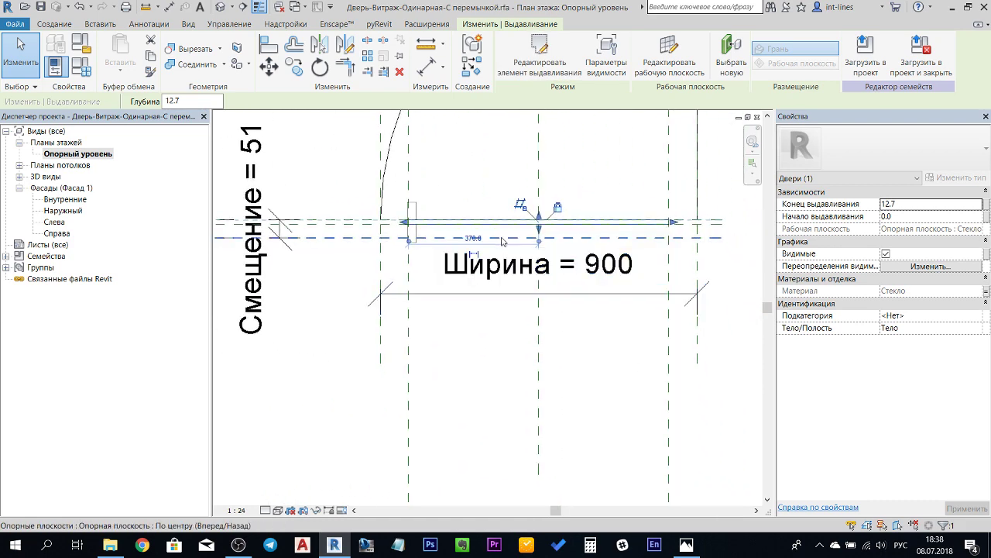
scroll(502, 242, "up", 1)
scroll(502, 242, "down", 1)
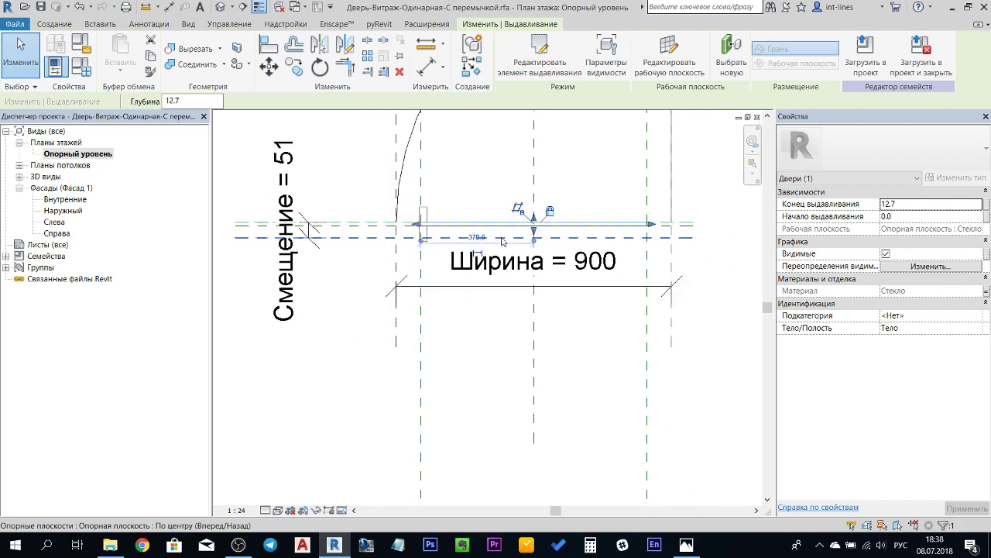
scroll(487, 238, "up", 1)
scroll(407, 232, "down", 1)
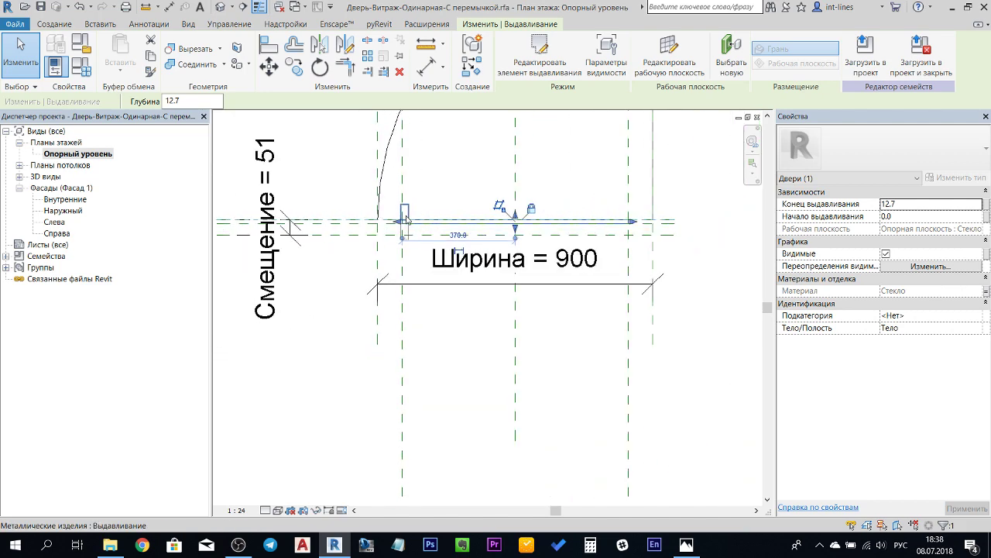
left_click(405, 258)
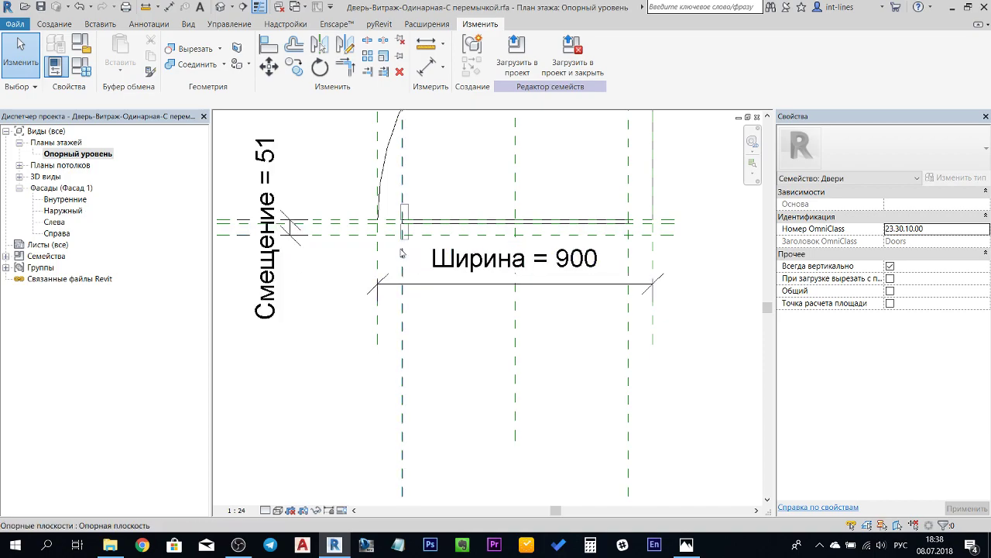
left_click(686, 544)
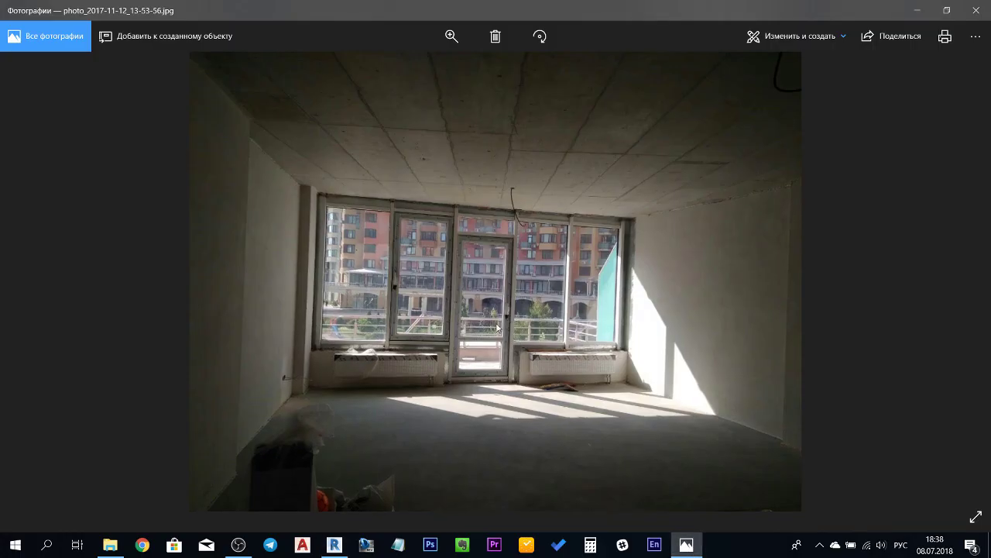
left_click(334, 544)
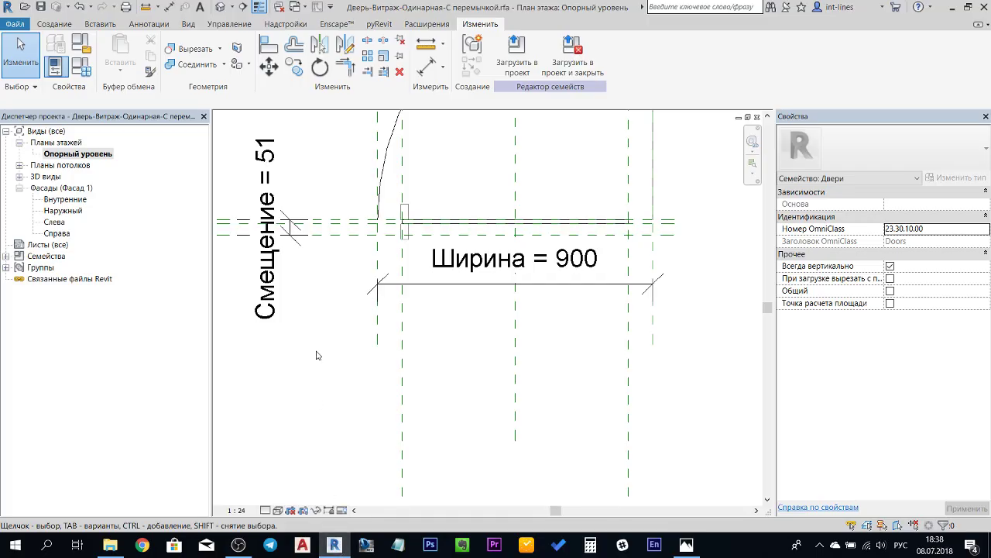
Select and then deselect the small metal extrusion by the door edge.
left_click(408, 238)
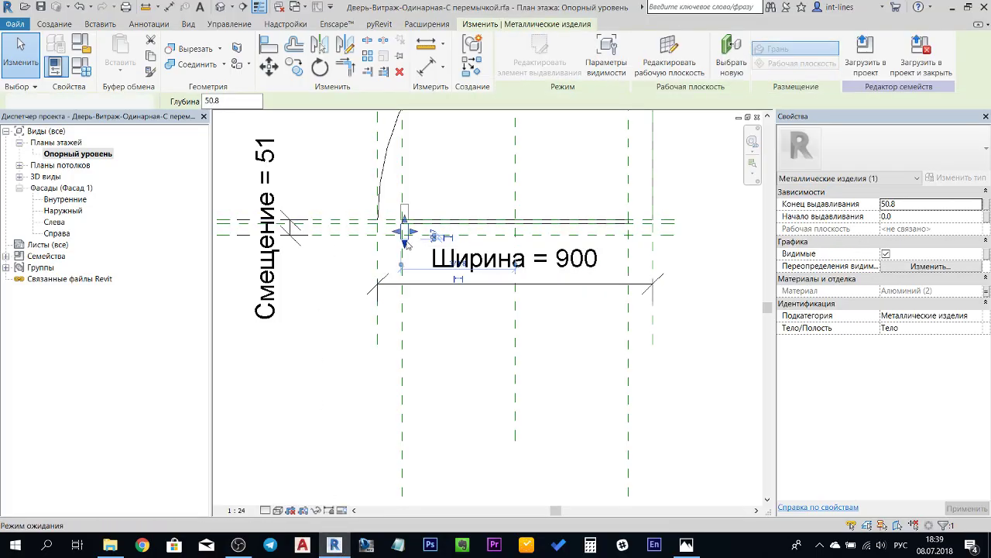
key("Escape")
left_click(405, 215)
left_click(351, 213)
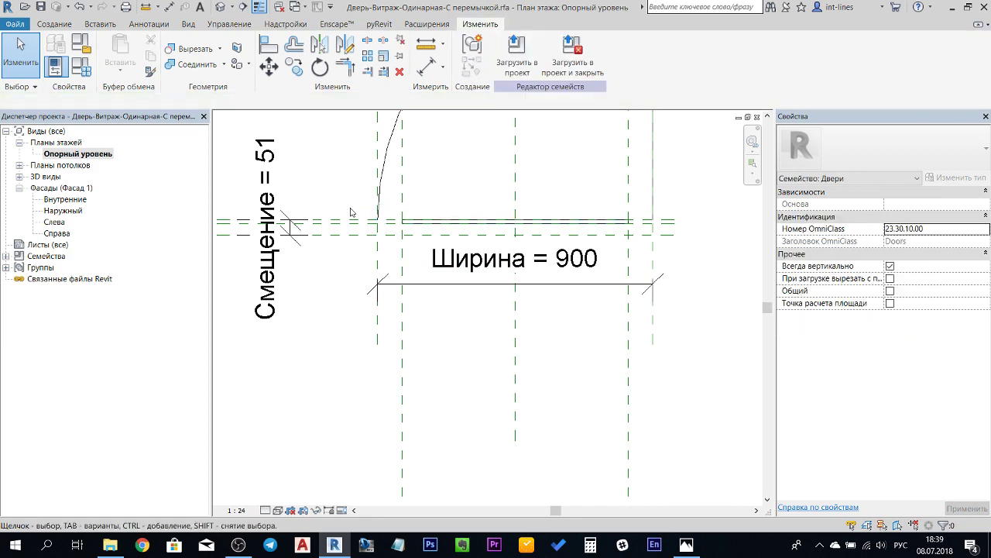
Switch to the Внутренние elevation and frame the door's lower part above the 600 transom.
double_click(65, 199)
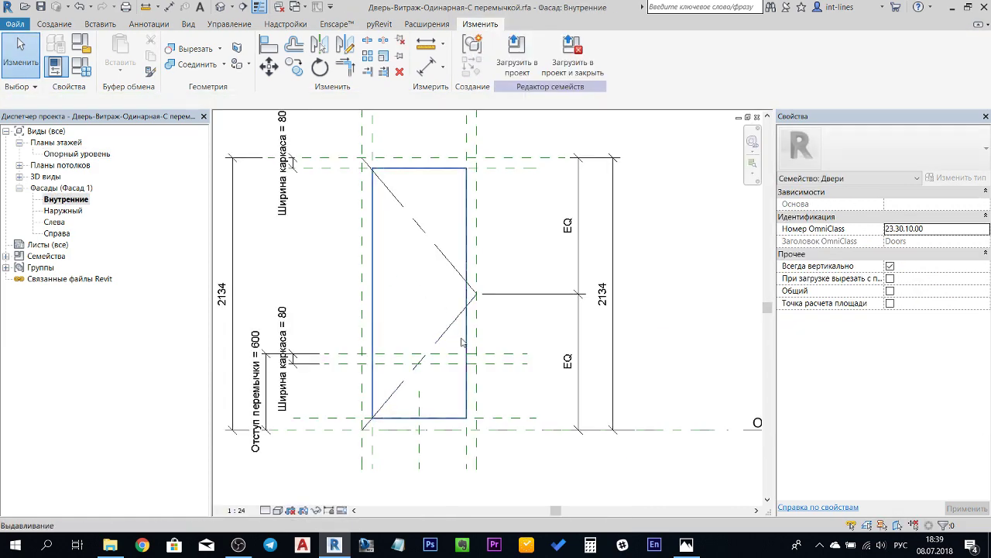
scroll(461, 341, "up", 2)
scroll(480, 303, "down", 3)
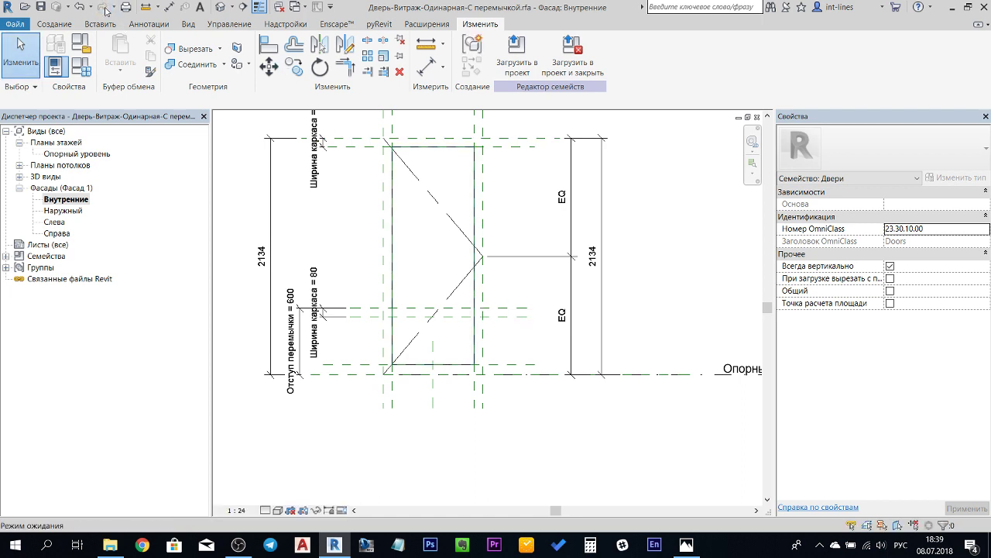
scroll(515, 302, "up", 1)
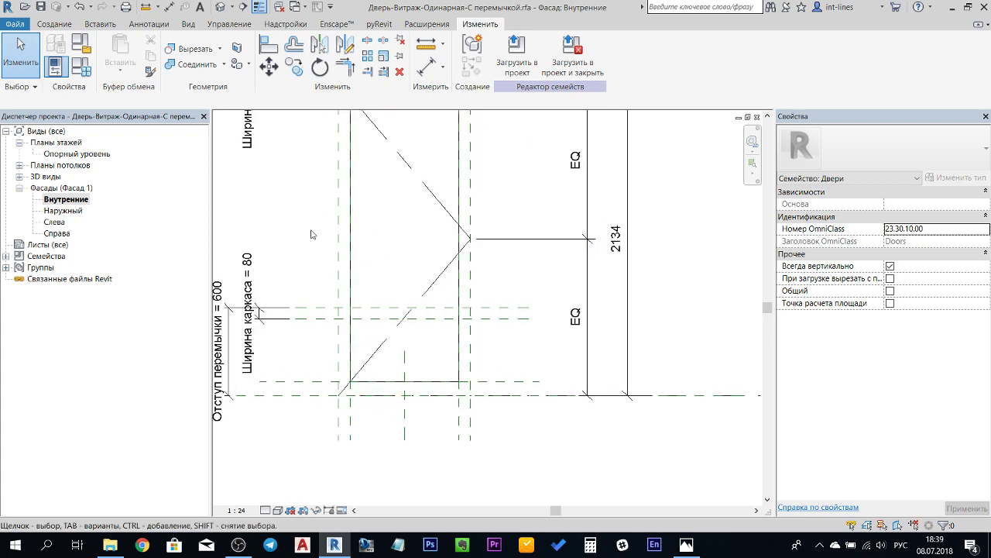
middle_click_drag(311, 234, 329, 286)
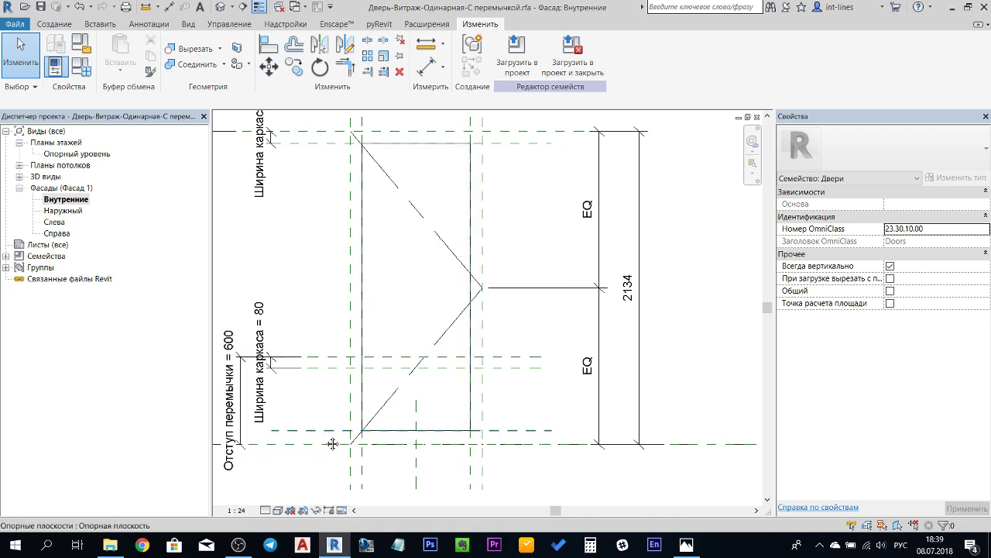
mouse_move(332, 443)
middle_mouse_down()
mouse_move(331, 403)
mouse_move(322, 419)
middle_mouse_up()
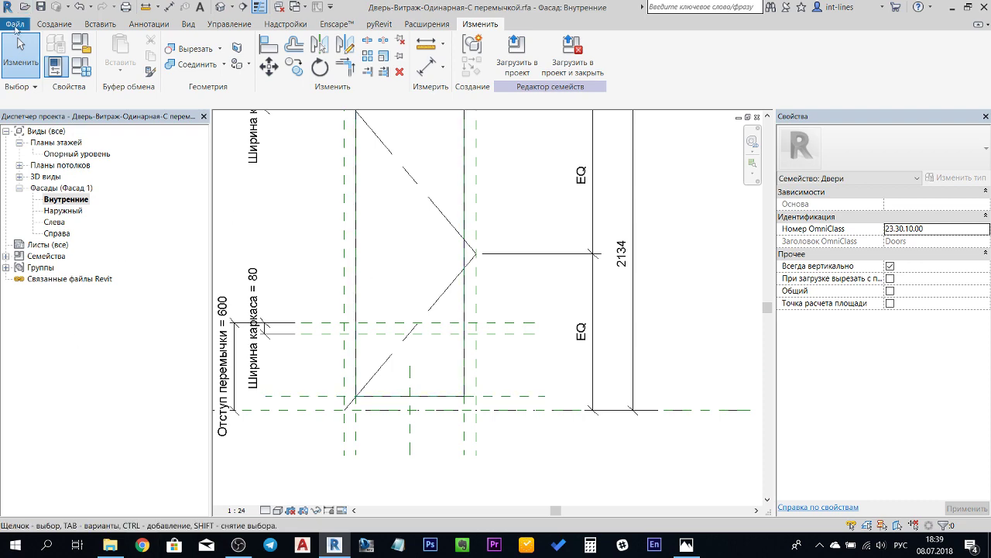
Start Load Family and browse to the Двери > Металлические изделия library folder.
left_click(15, 24)
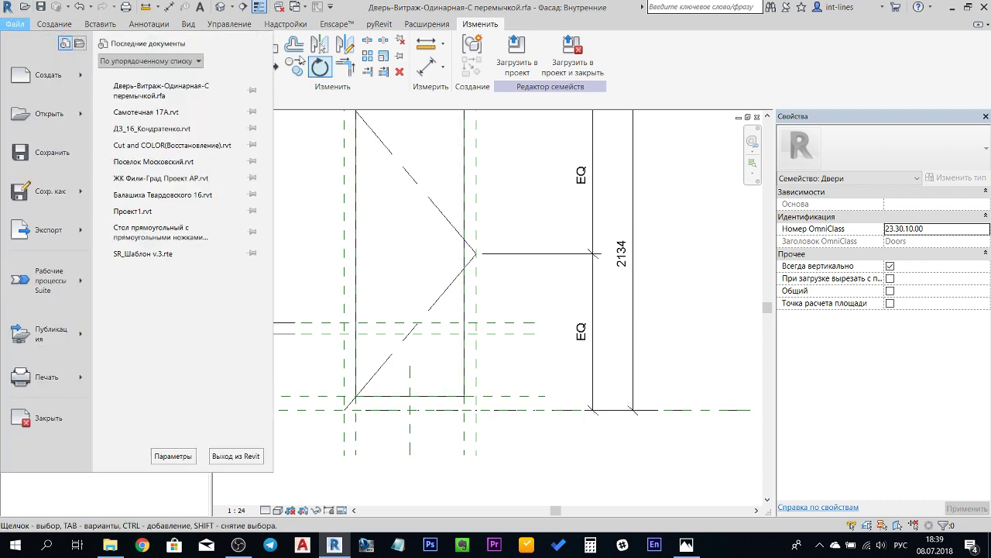
left_click(115, 24)
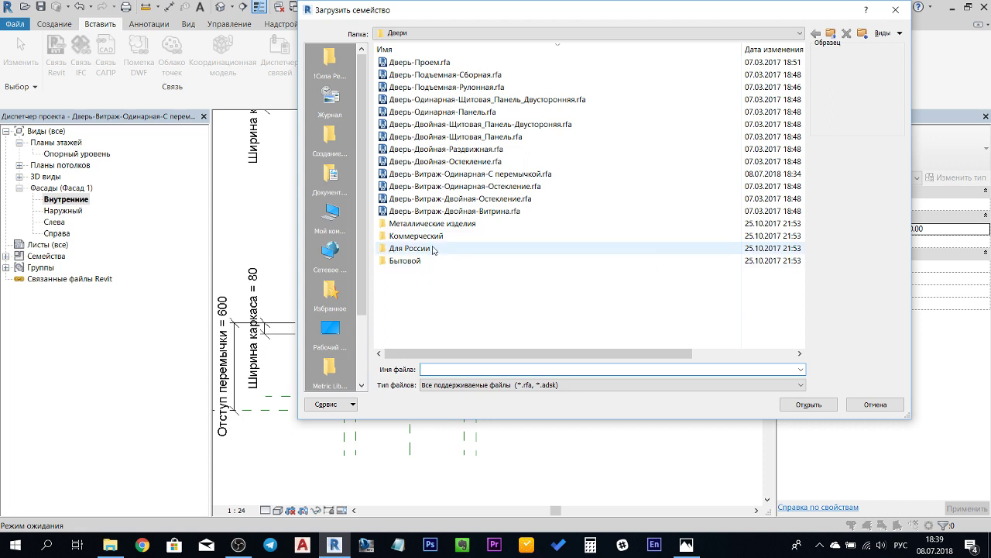
left_click(422, 33)
left_click(477, 127)
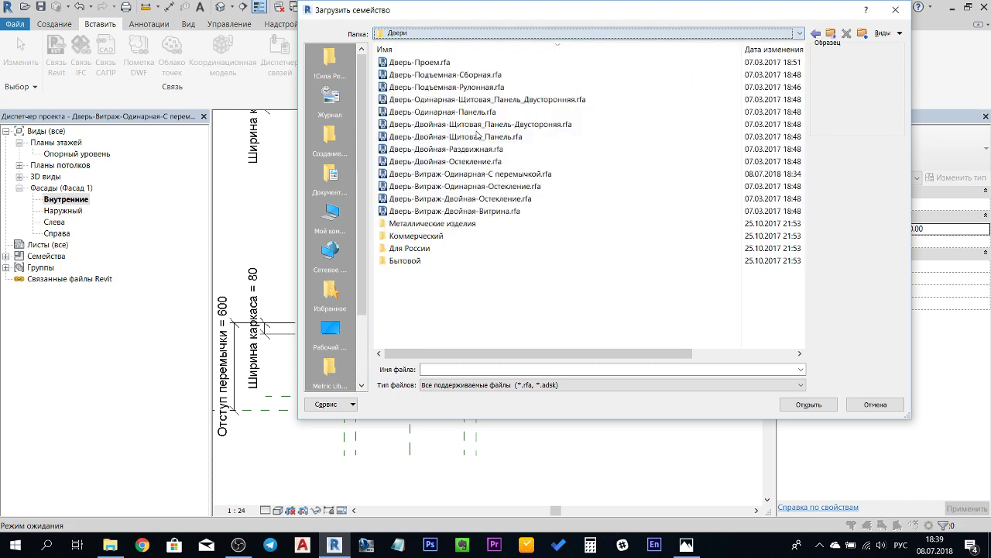
double_click(445, 225)
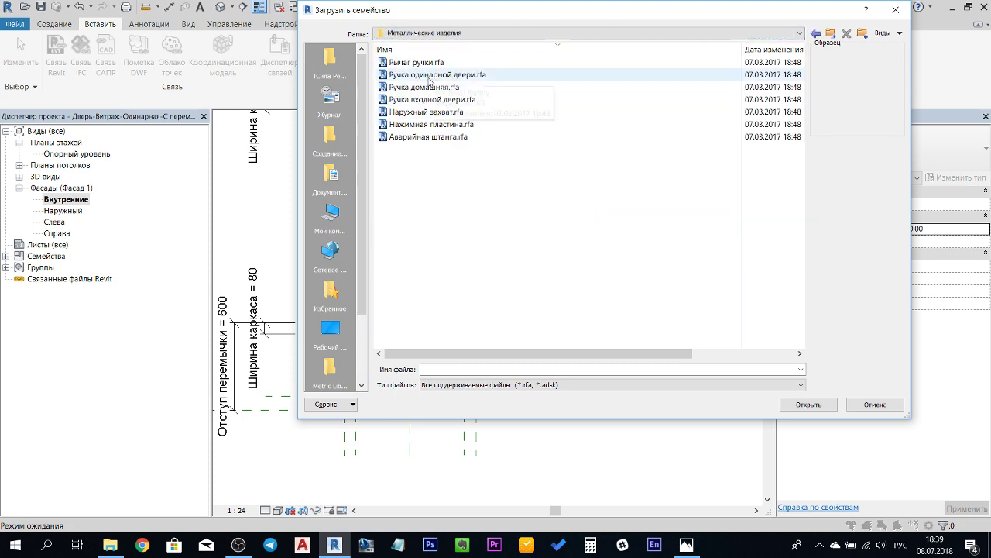
Compare previews of the handles, push plate, panic bar and lever families in the folder.
left_click(438, 75)
left_click(427, 88)
left_click(424, 99)
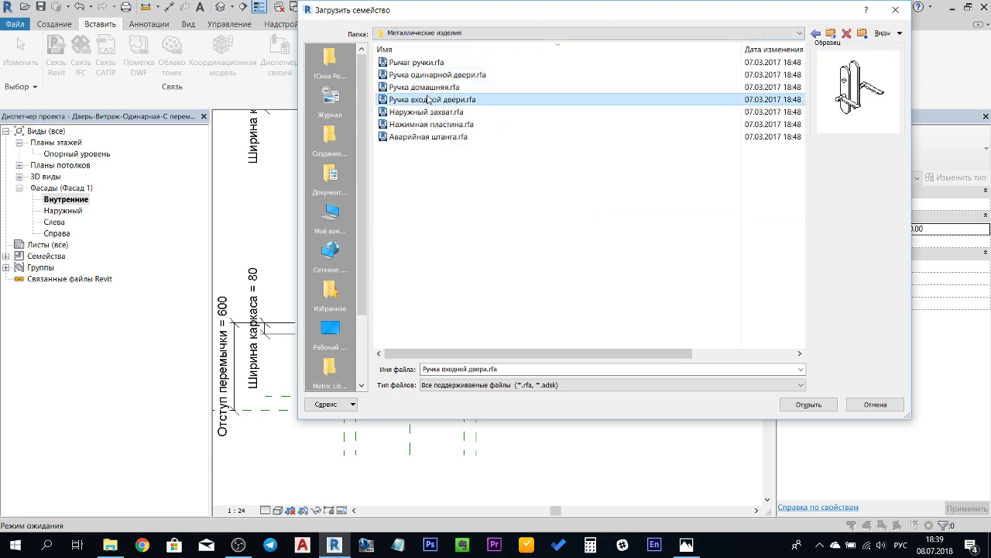
left_click(423, 113)
left_click(420, 124)
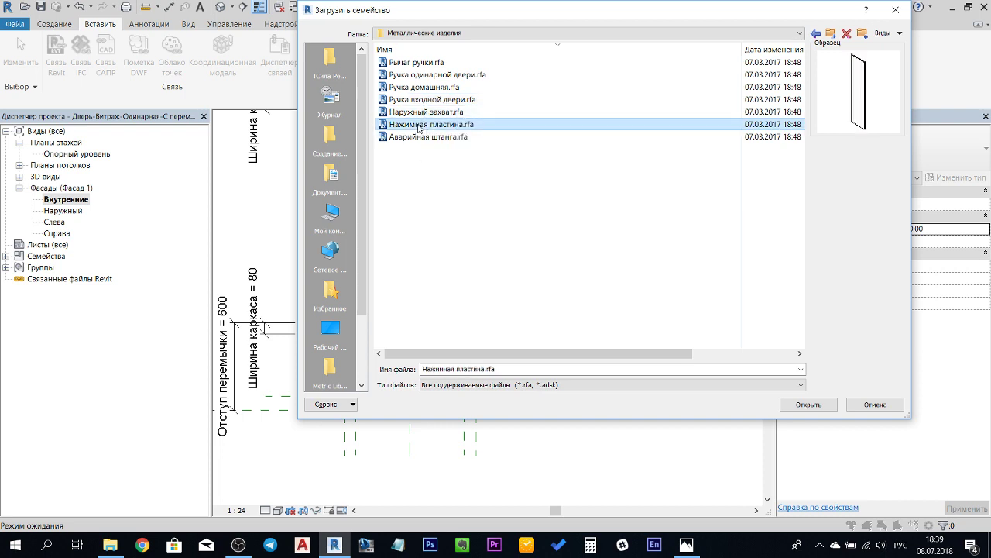
left_click(418, 137)
left_click(419, 124)
left_click(418, 112)
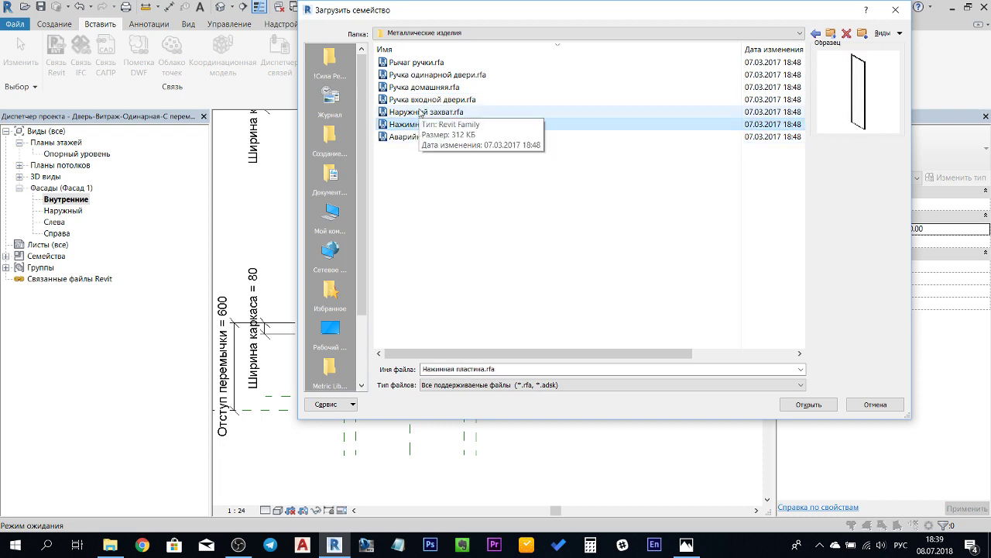
left_click(417, 99)
left_click(418, 87)
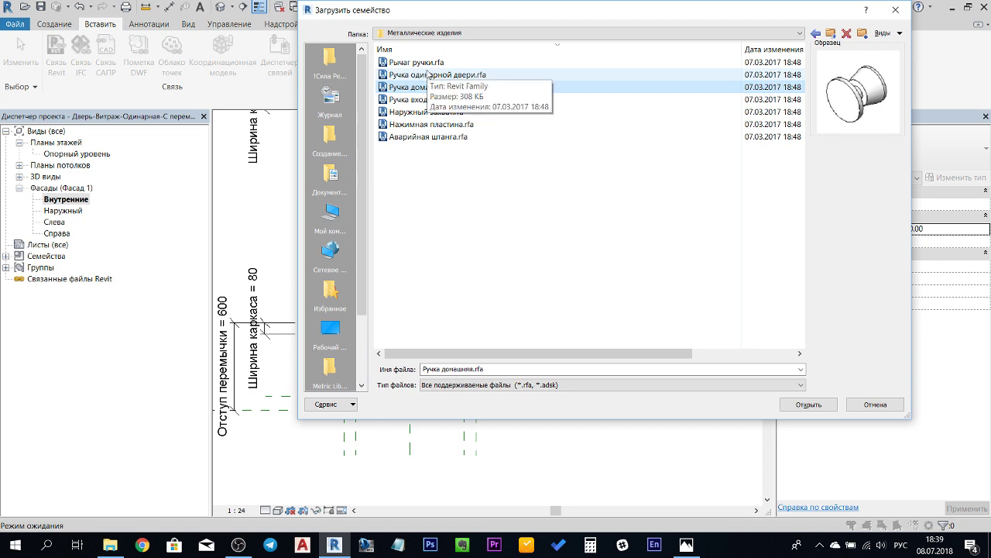
left_click(420, 76)
left_click(422, 64)
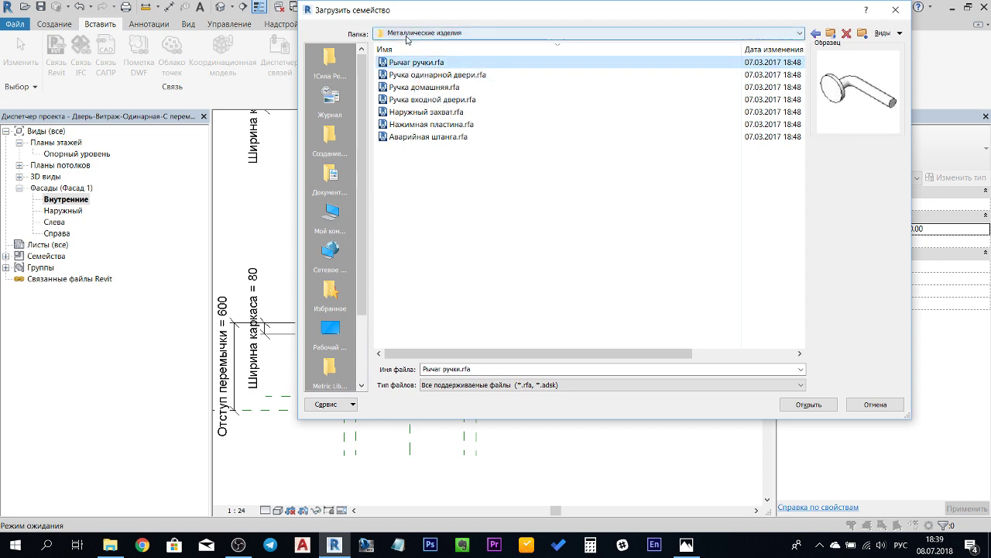
Preview the Ручка одинарной двери, Ручка домашняя and Ручка входной двери handles again, then go back to Двери.
left_click(407, 34)
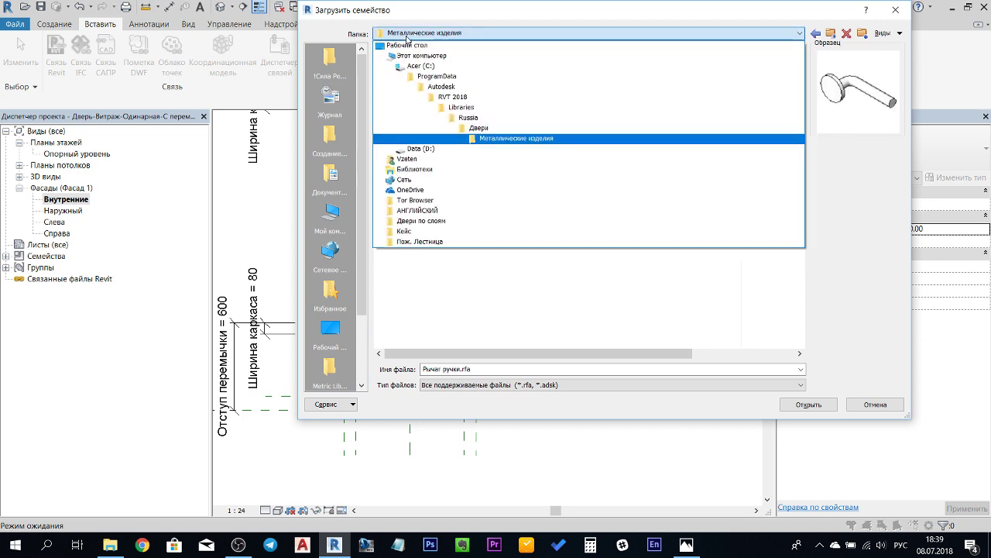
left_click(498, 138)
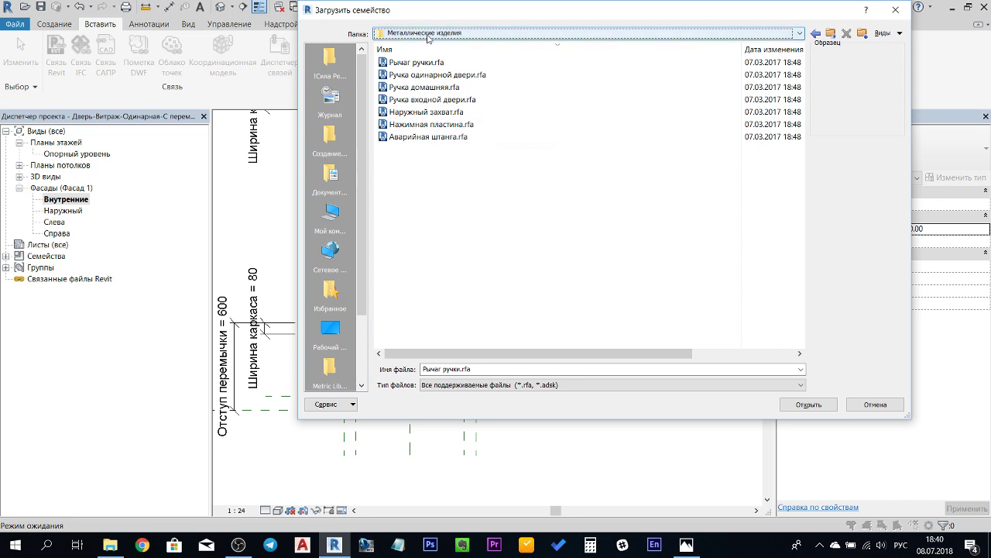
left_click(423, 87)
left_click(420, 77)
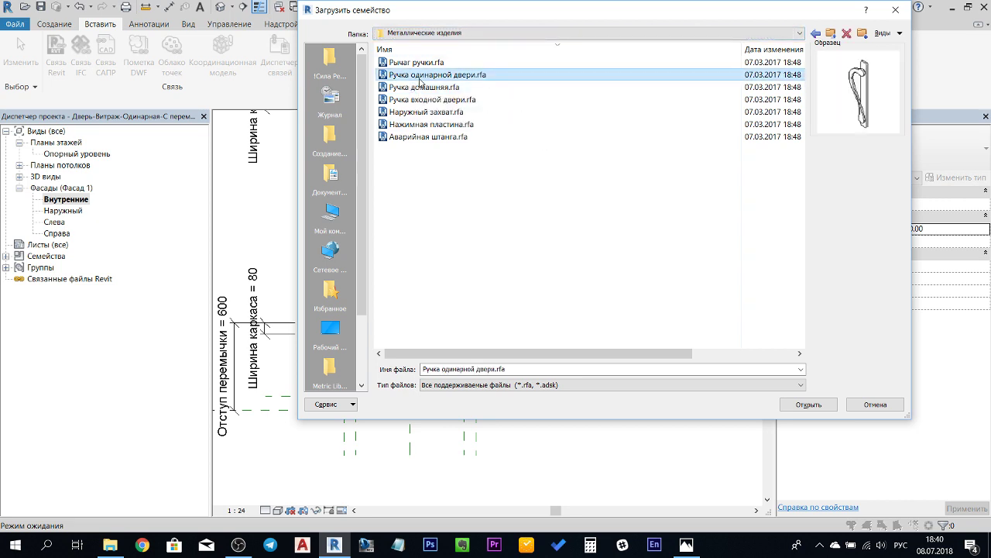
left_click(425, 88)
left_click(438, 100)
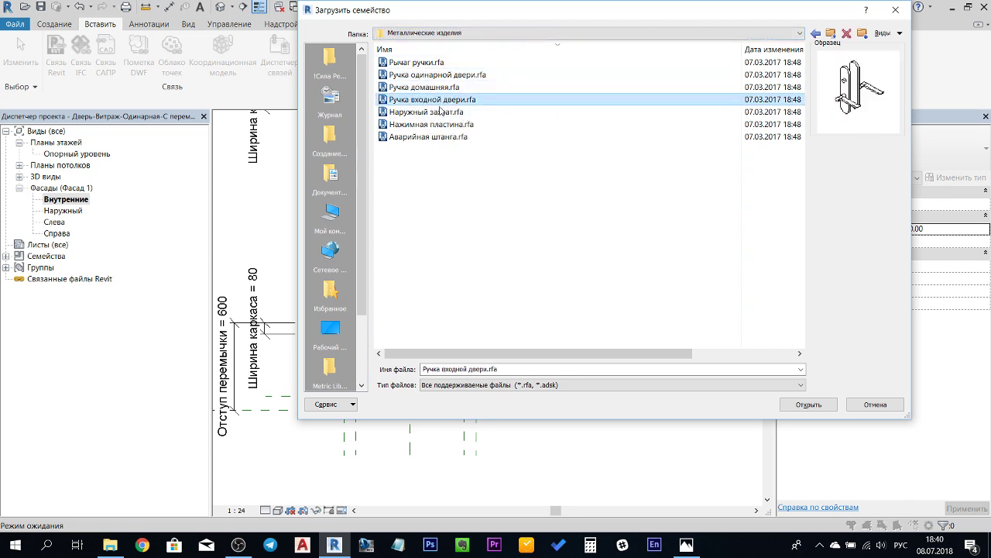
left_click(439, 111)
key("Down")
key("Down")
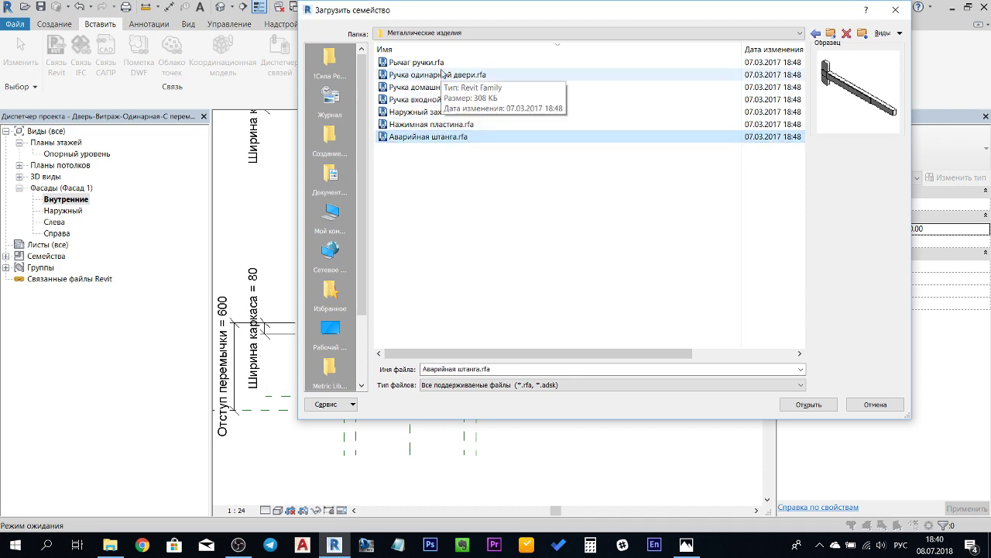
left_click(445, 33)
left_click(465, 126)
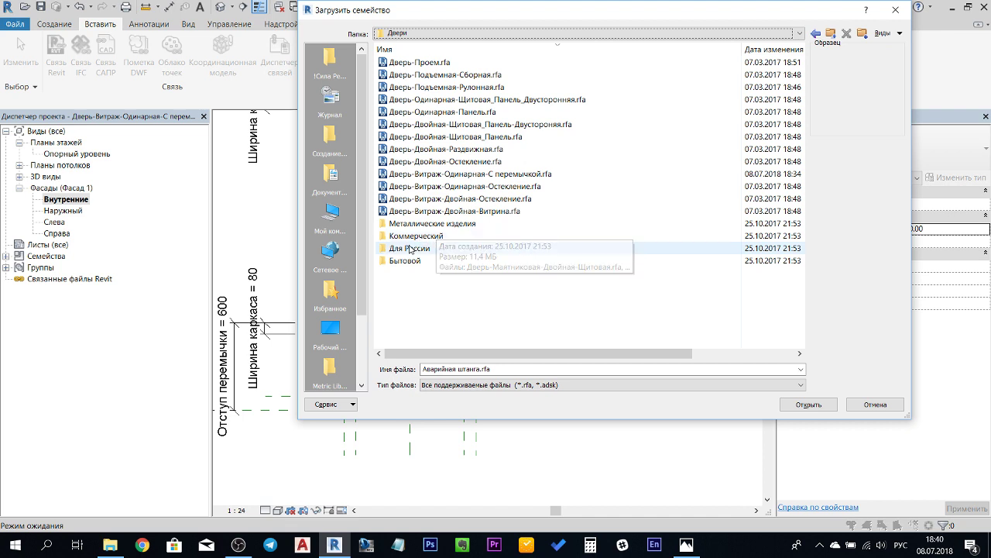
Reopen Металлические изделия, choose Ручка входной двери.rfa and load it.
left_click(414, 34)
left_click(413, 36)
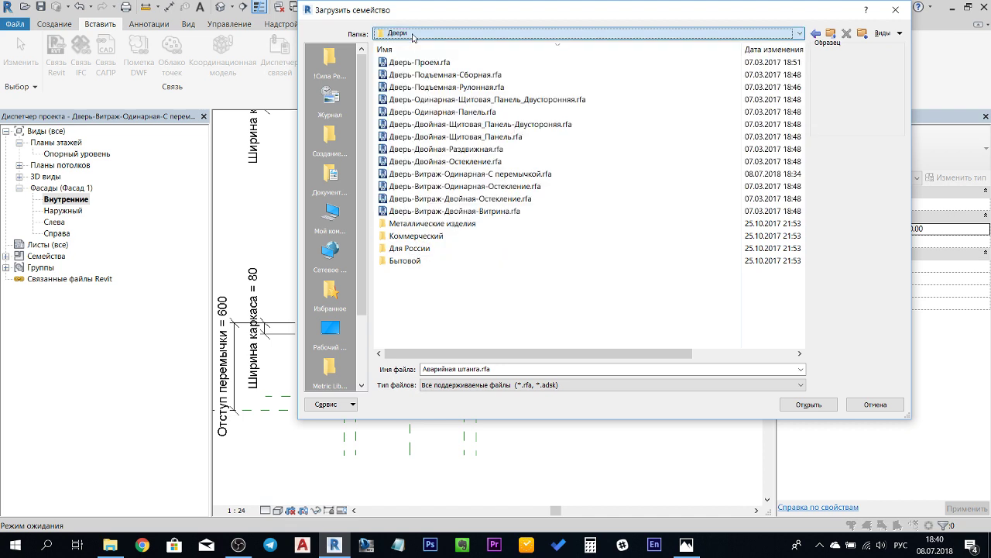
double_click(432, 224)
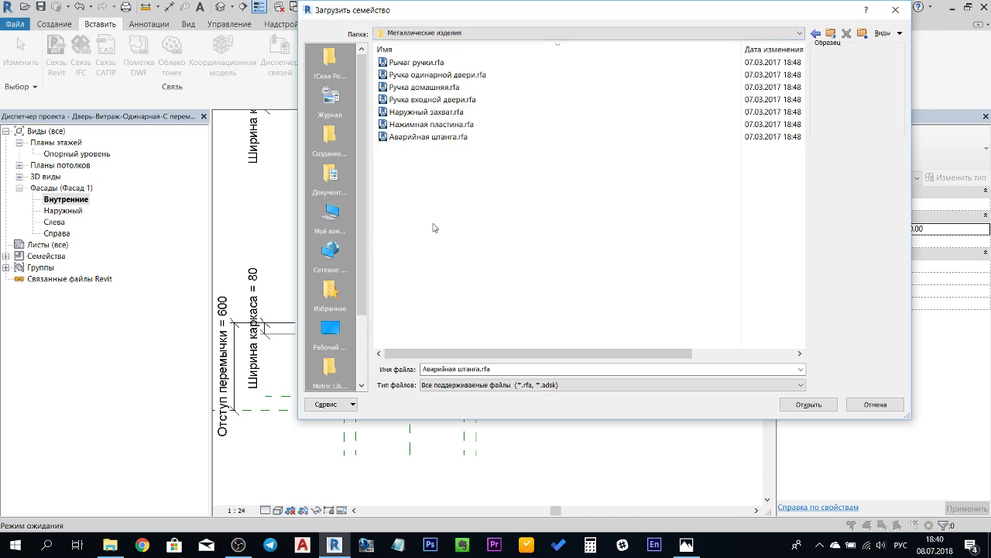
left_click(422, 99)
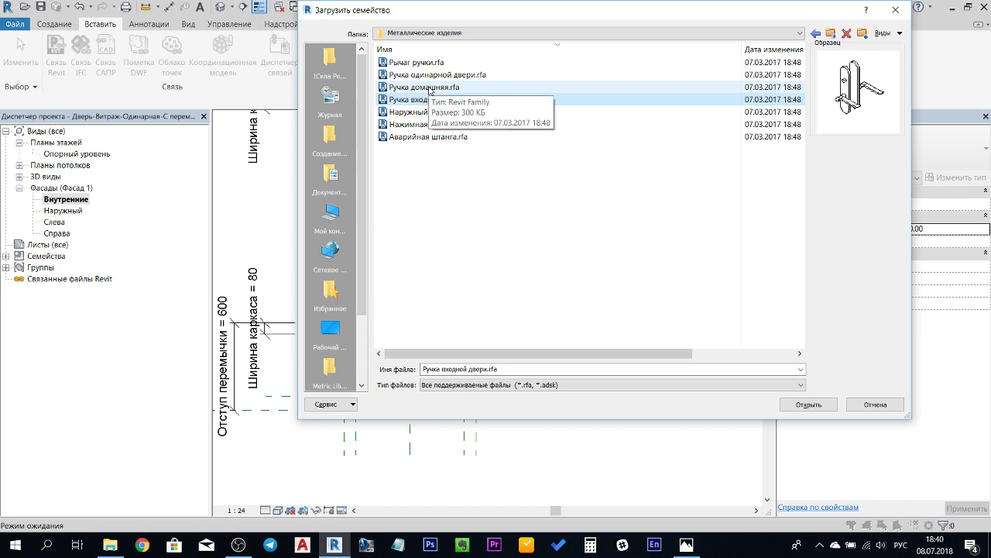
left_click(412, 124)
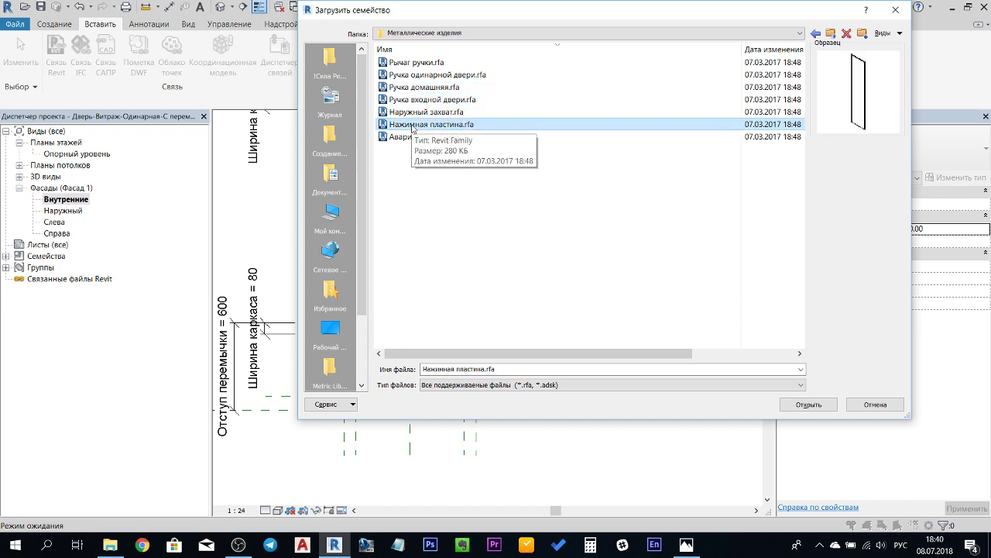
left_click(413, 137)
left_click(424, 100)
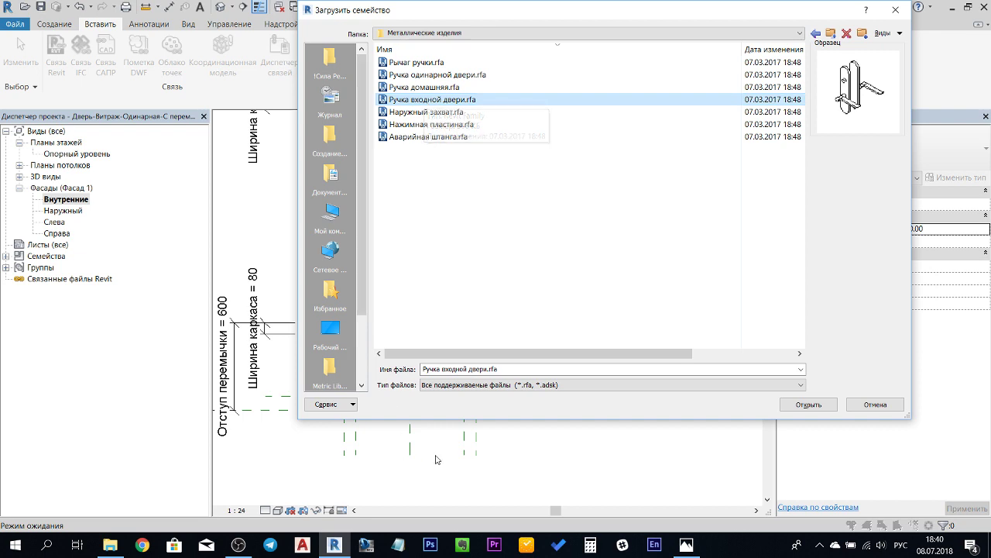
left_click(686, 546)
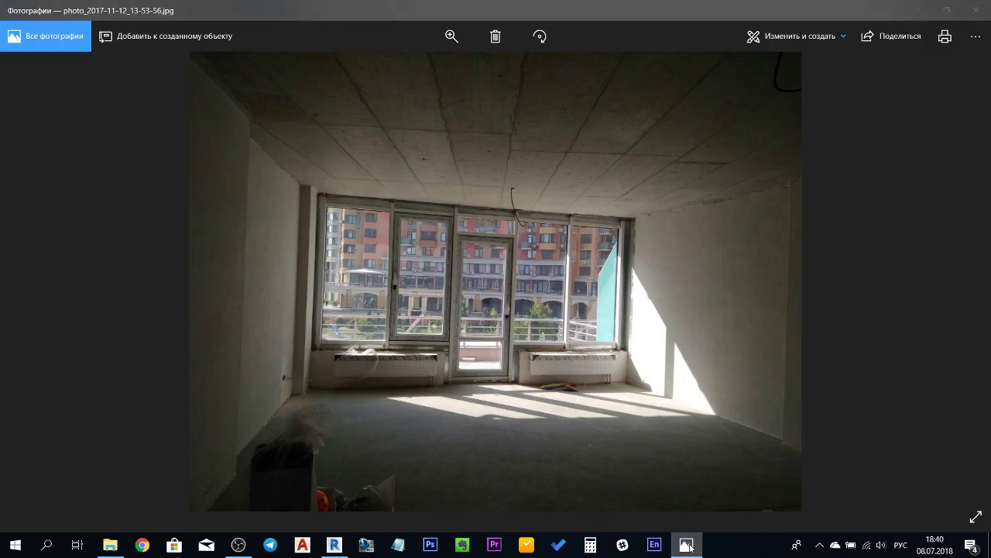
left_click(688, 545)
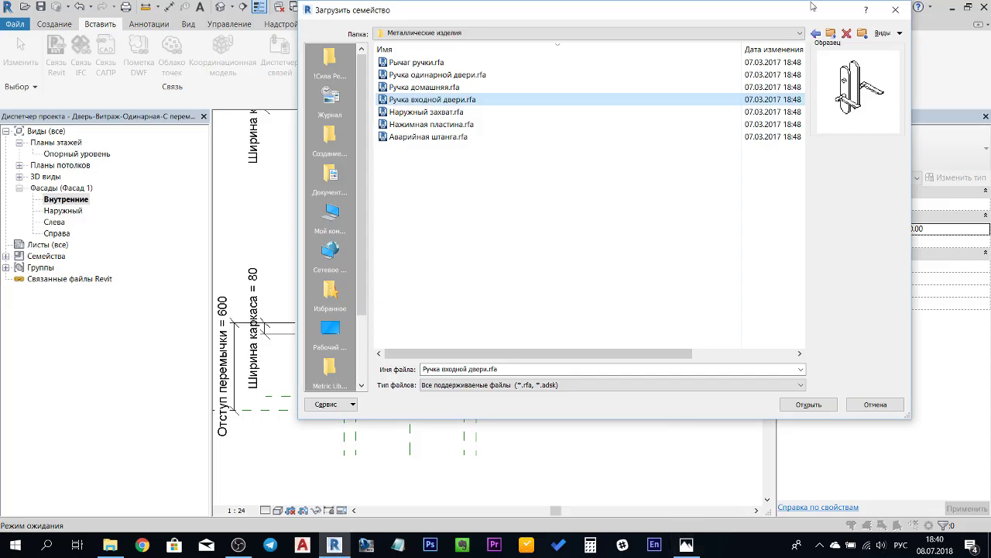
left_click(802, 404)
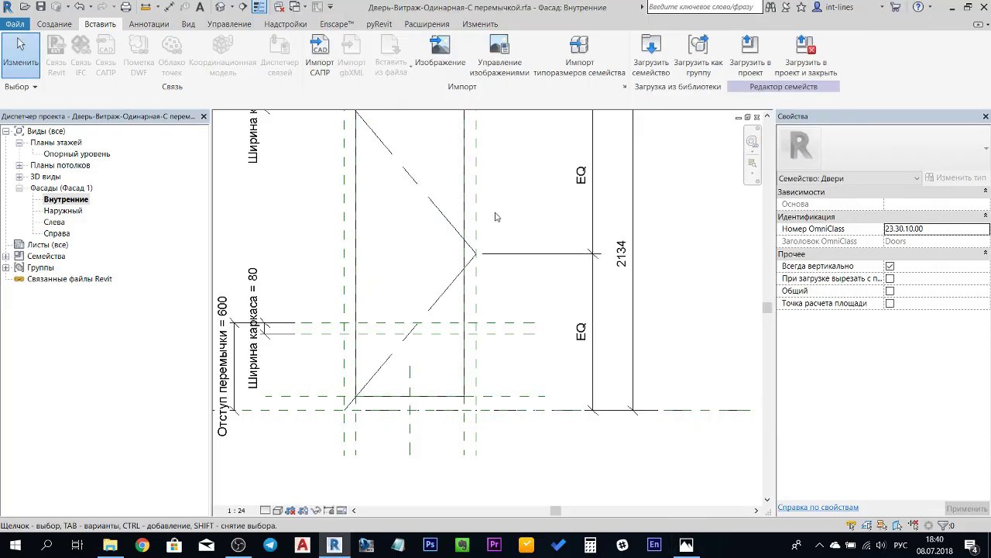
Expand the Project Browser families down to the Ручка входной двери types.
left_click(7, 255)
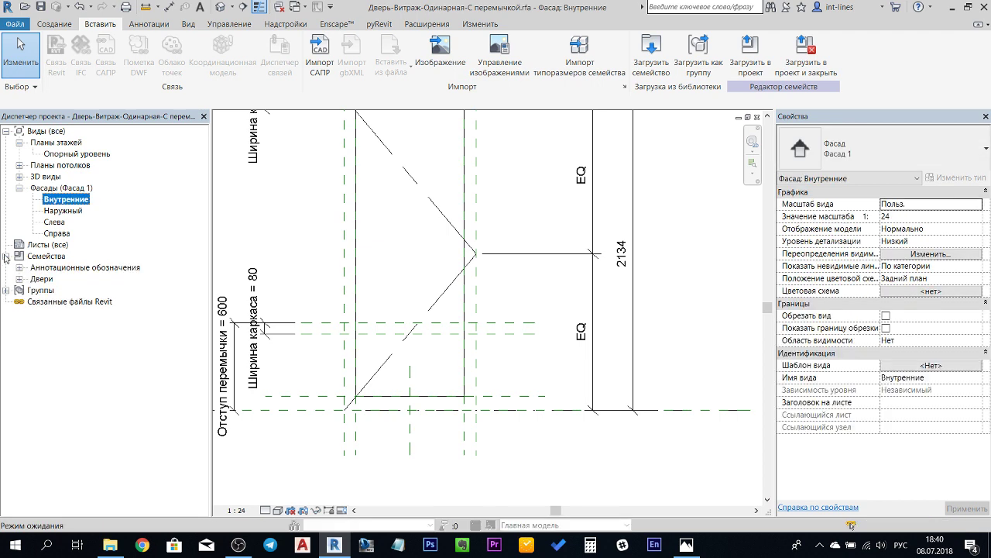
left_click(20, 279)
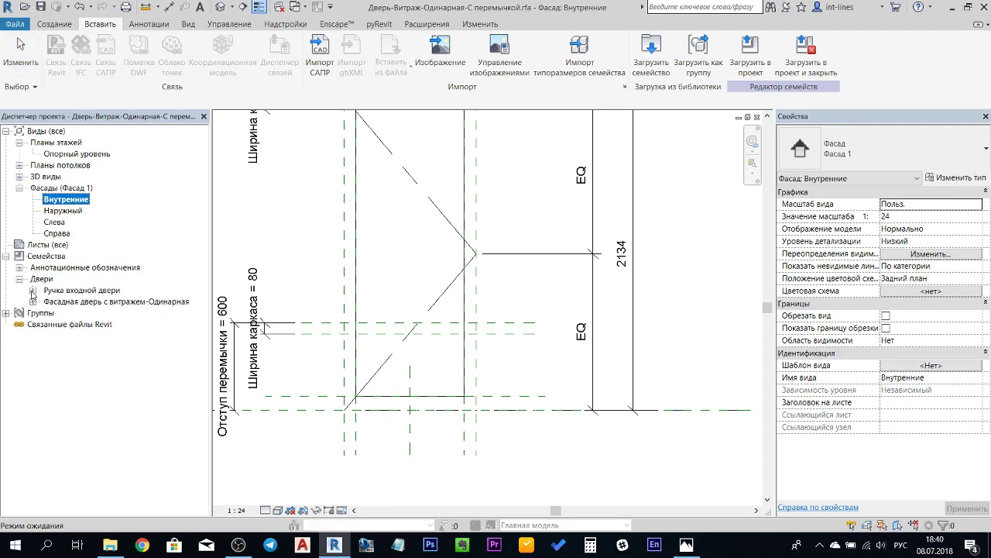
left_click(32, 290)
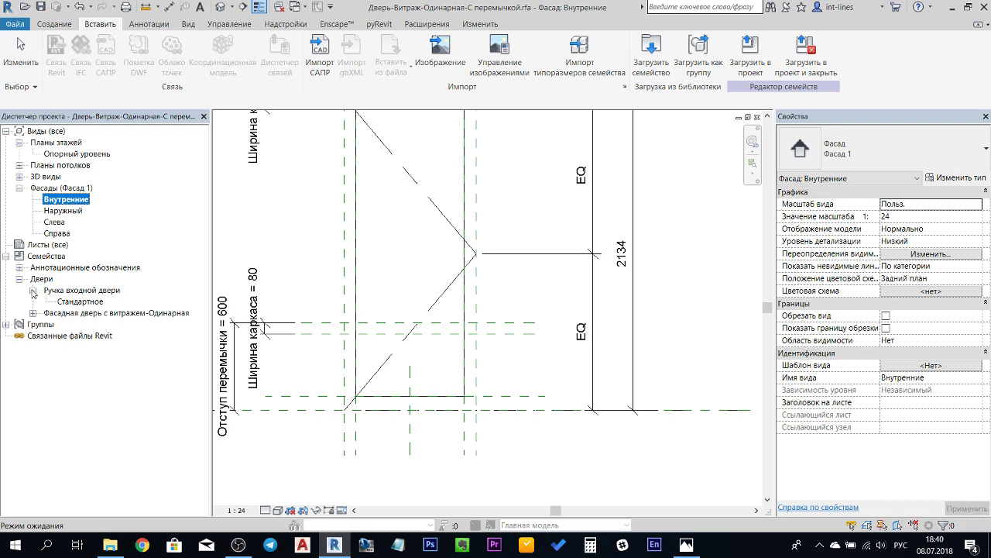
In the Опорный уровень plan, place the Стандартное handle inside the door width below Ширина = 900.
double_click(74, 154)
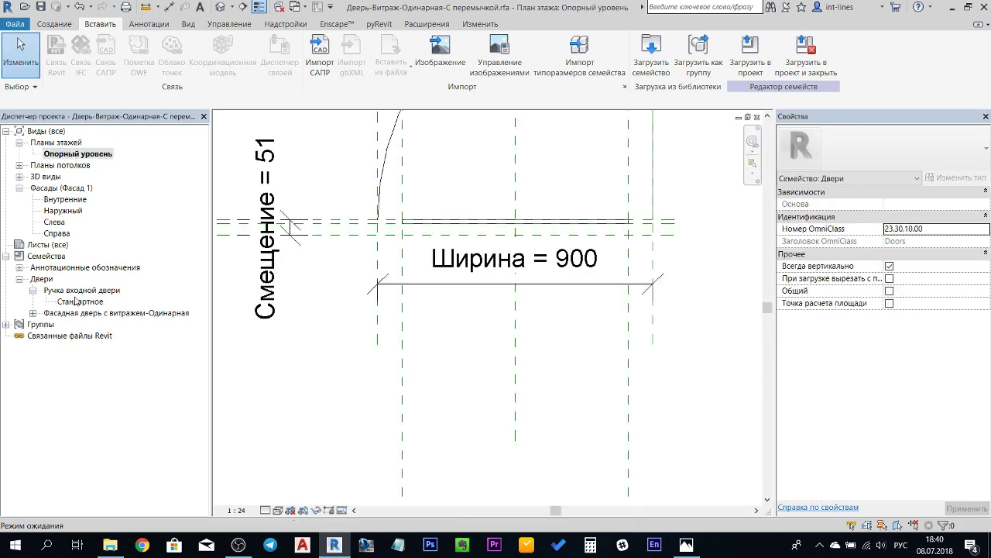
left_click_drag(78, 301, 505, 347)
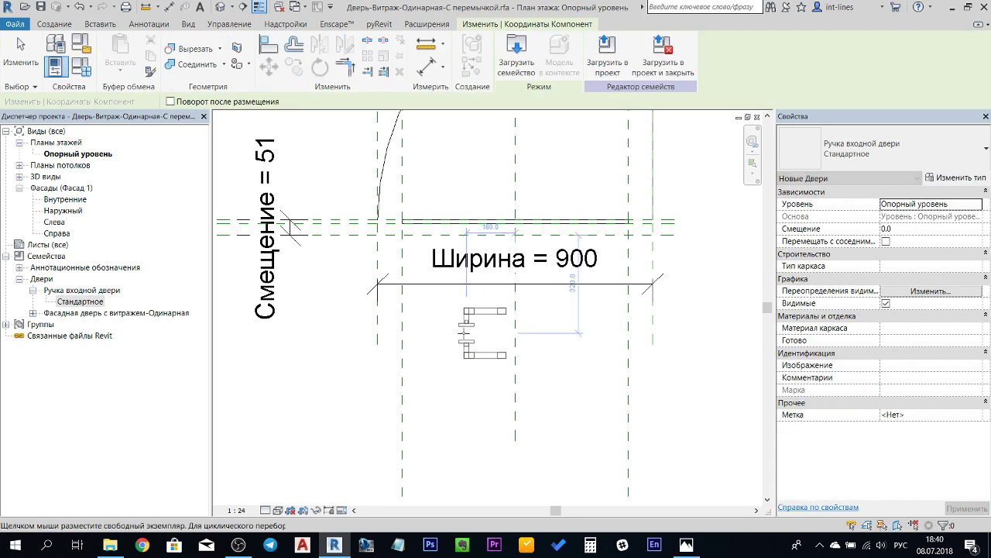
scroll(465, 333, "down", 3)
left_click(465, 333)
scroll(464, 333, "up", 2)
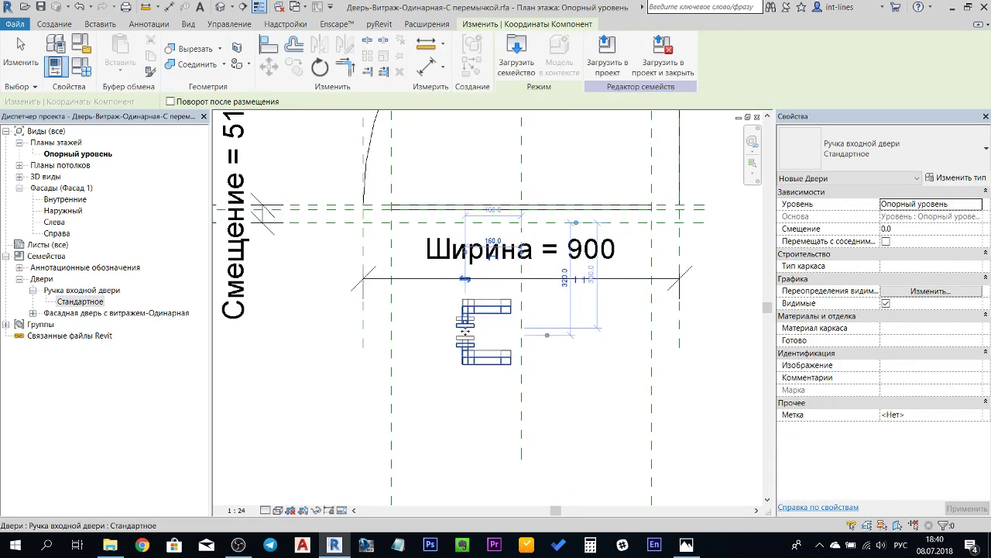
scroll(465, 331, "up", 3)
left_click(464, 332)
key("Escape")
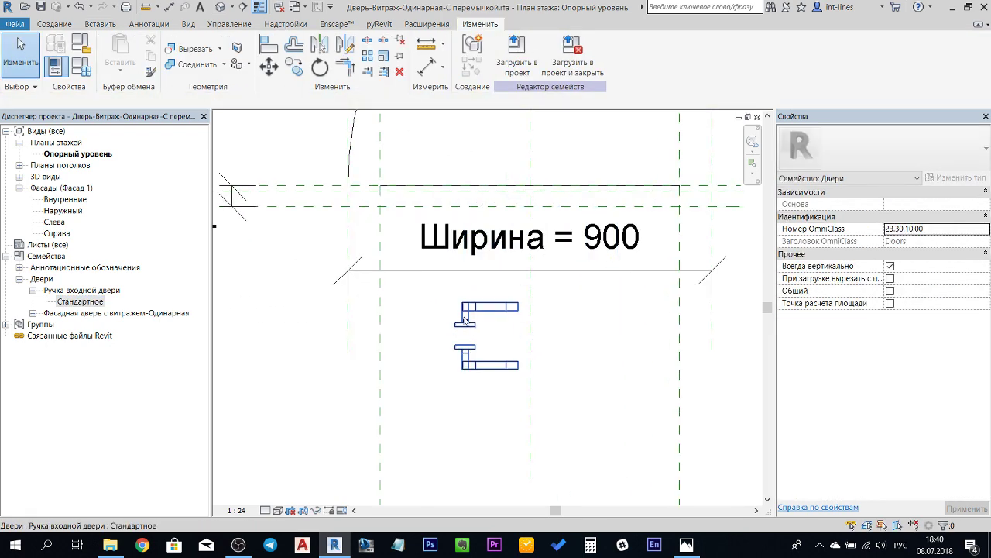
left_click(490, 306)
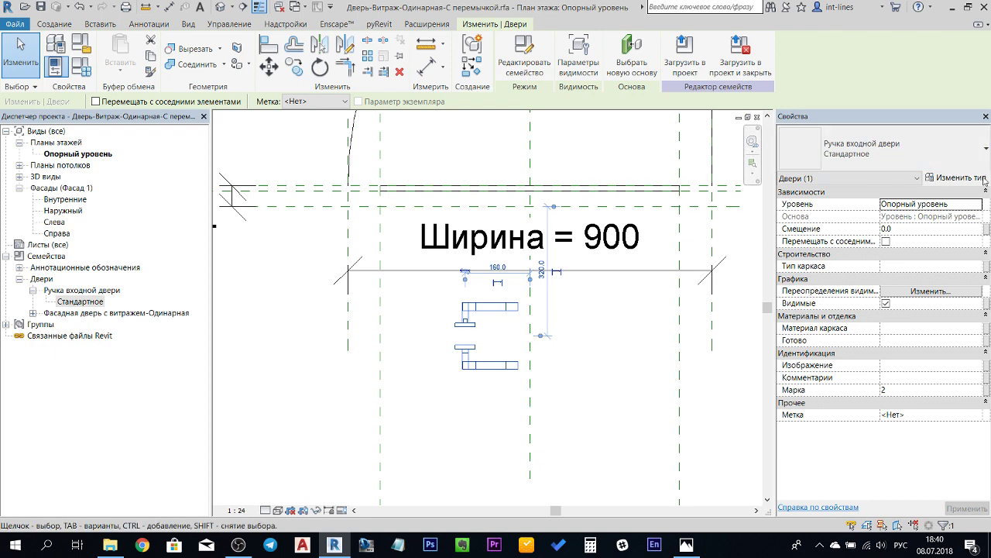
Look at the handle's type properties, then close them without changes.
left_click(981, 178)
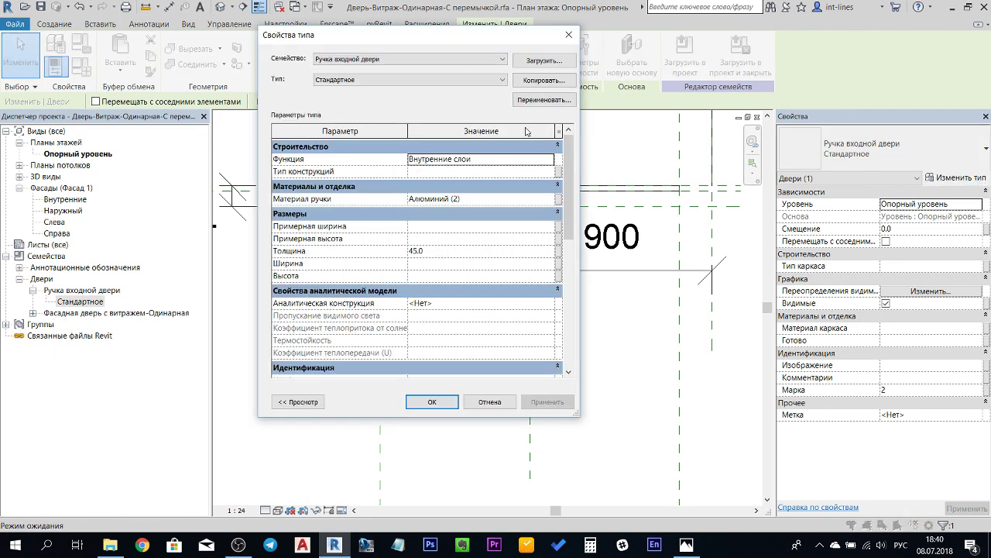
left_click_drag(465, 41, 697, 38)
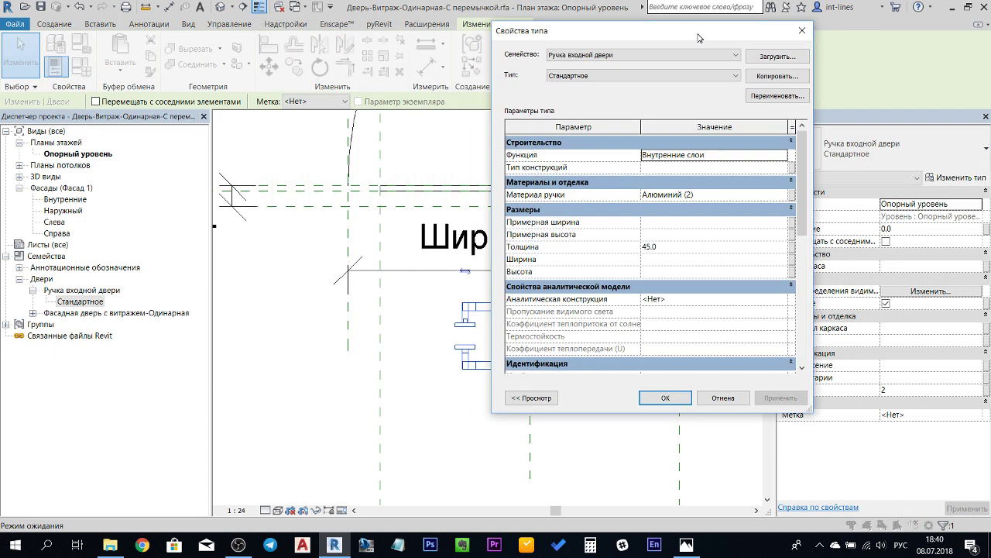
left_click(802, 30)
left_click(168, 6)
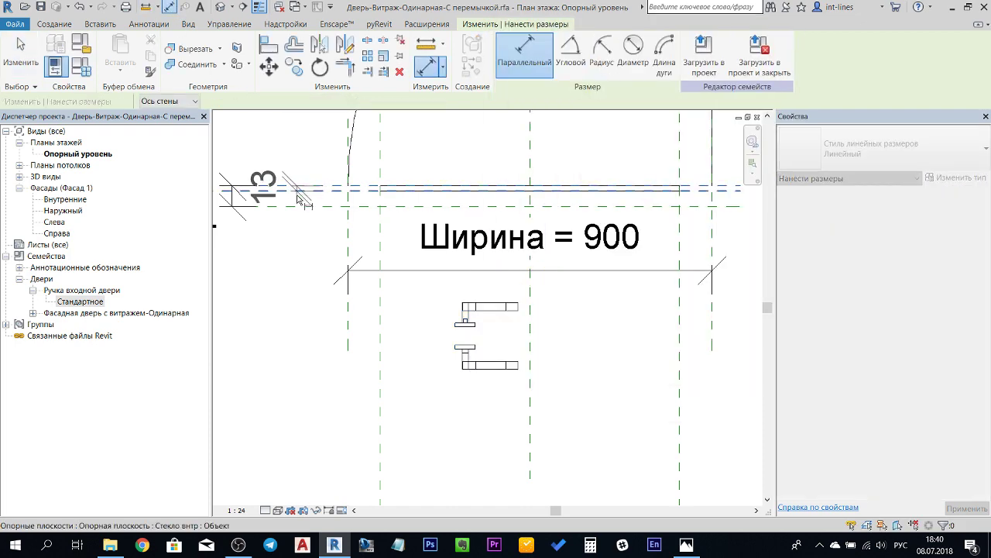
key("Escape")
key("Escape")
Select the handle and frame it with the Смещение = 51 offset dimension in view.
left_click(489, 307)
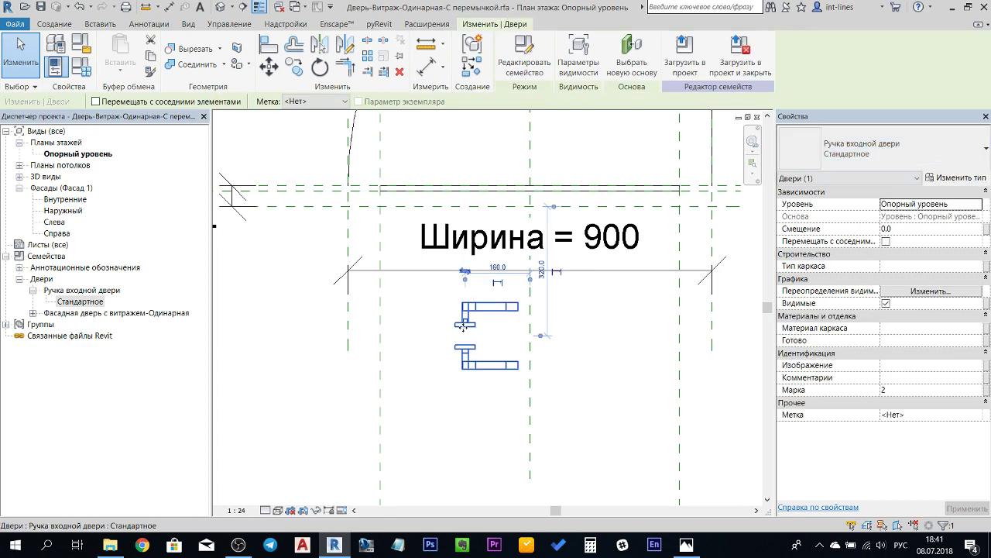
scroll(462, 326, "down", 2)
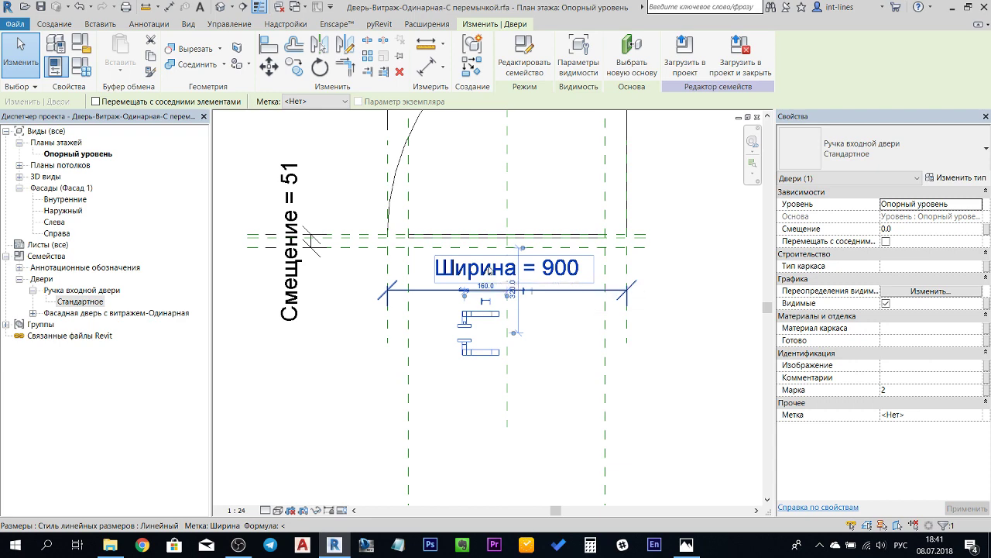
scroll(490, 271, "up", 2)
scroll(374, 238, "up", 2)
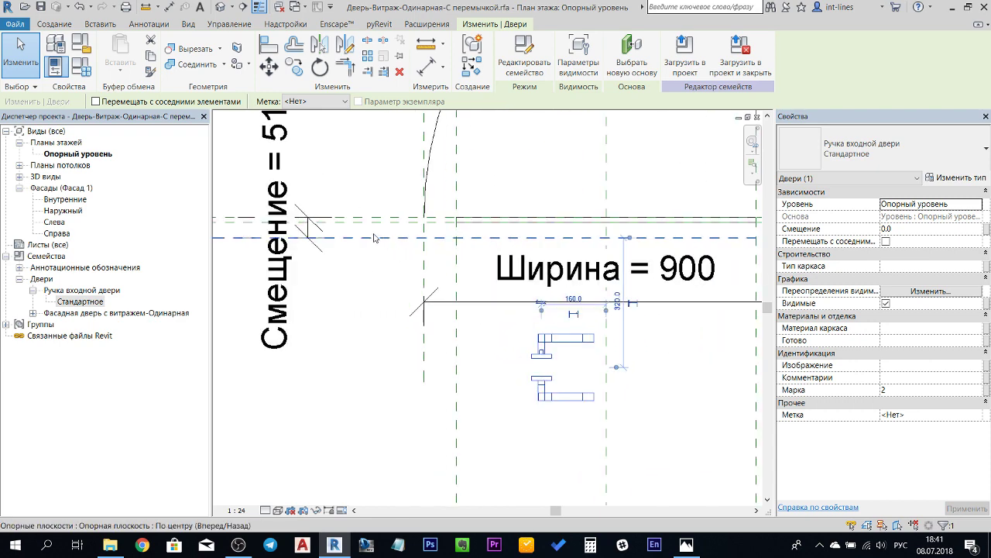
scroll(434, 254, "down", 1)
mouse_move(511, 281)
middle_mouse_down()
mouse_move(435, 280)
mouse_move(498, 293)
middle_mouse_up()
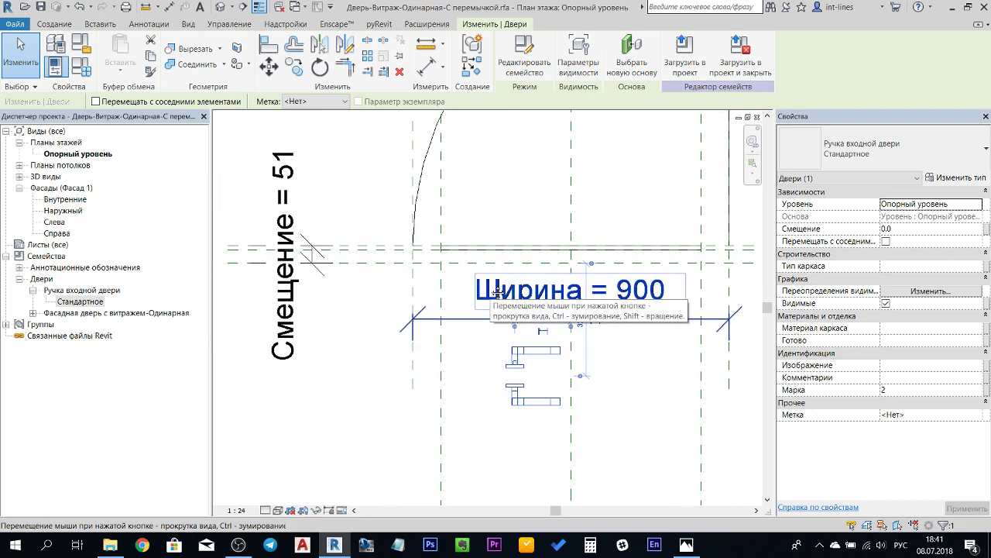
left_click(337, 127)
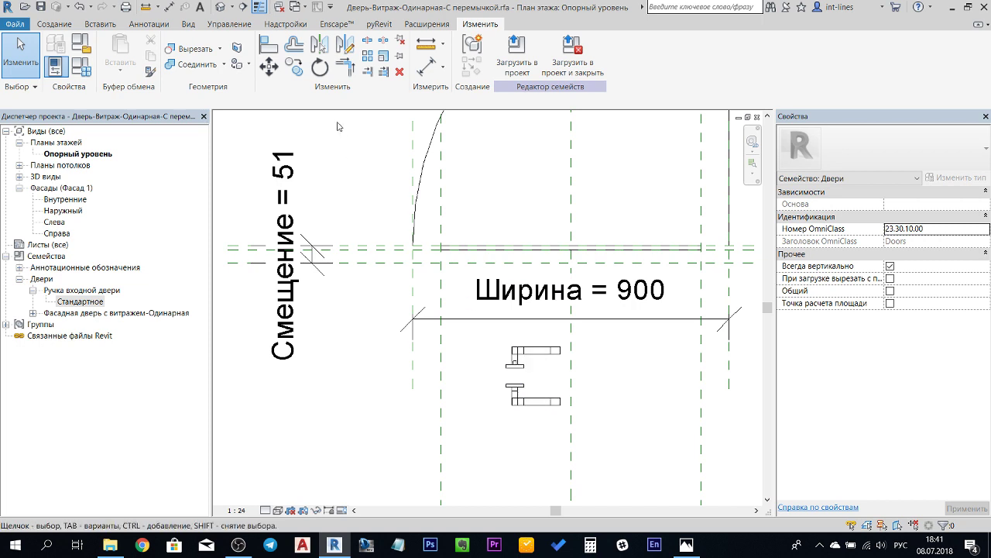
Measure the handle plate's thickness with DI, which reads 45.
key("d")
key("i")
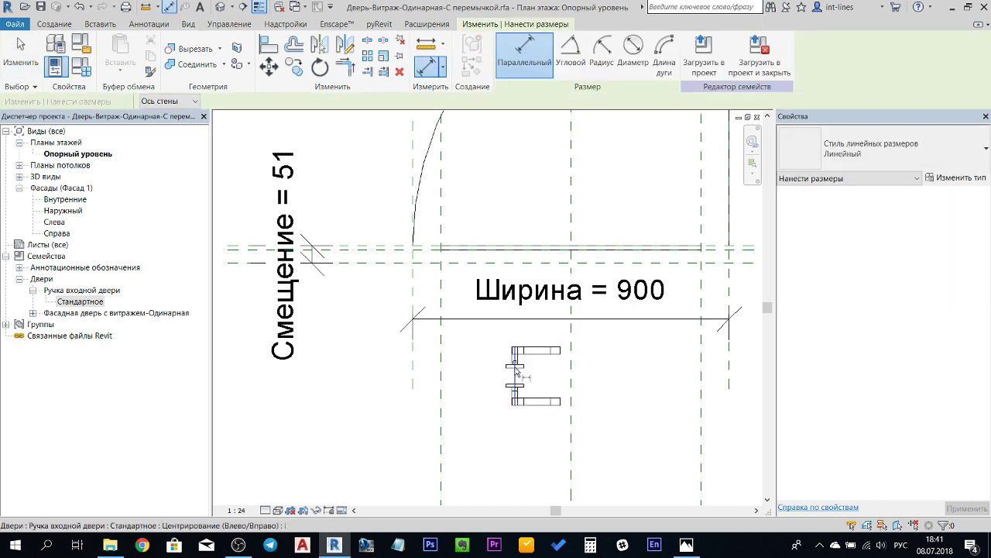
left_click(515, 371)
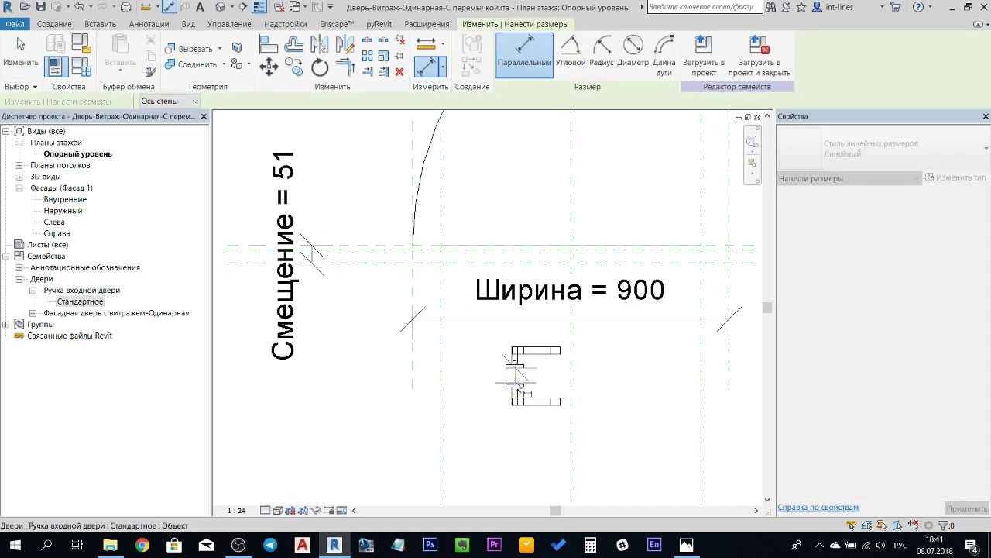
left_click(517, 386)
key("Escape")
key("Escape")
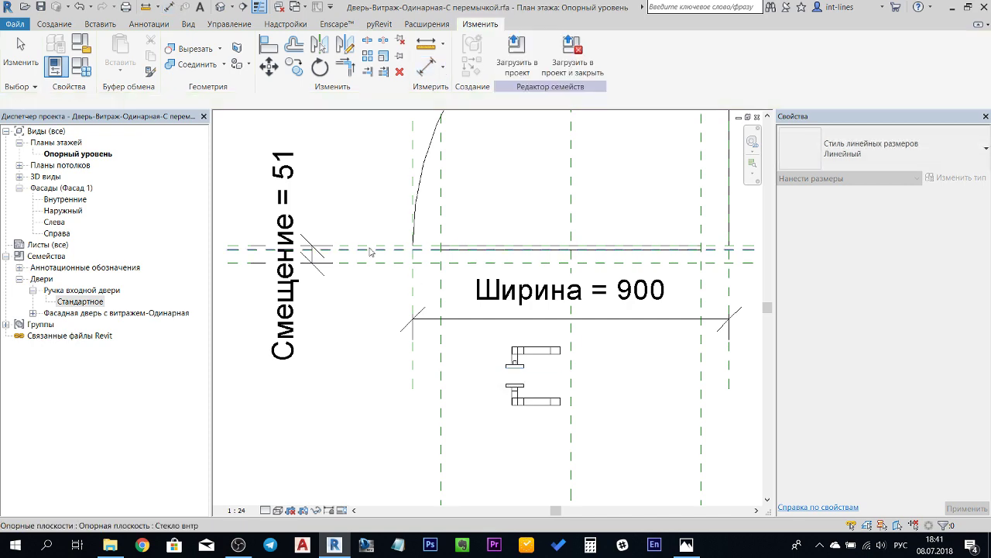
scroll(347, 253, "up", 2)
scroll(424, 245, "down", 1)
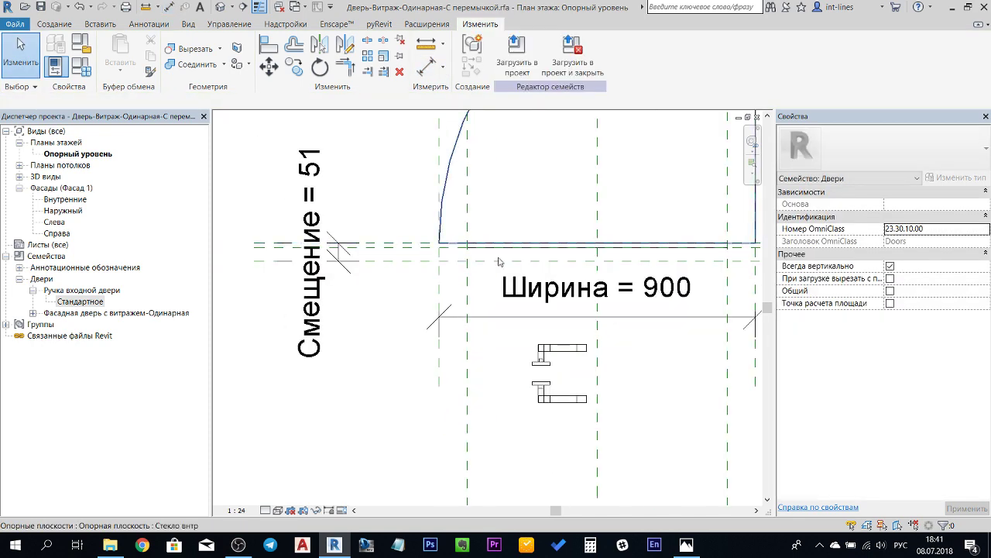
scroll(433, 248, "down", 1)
scroll(436, 249, "down", 1)
scroll(437, 250, "down", 1)
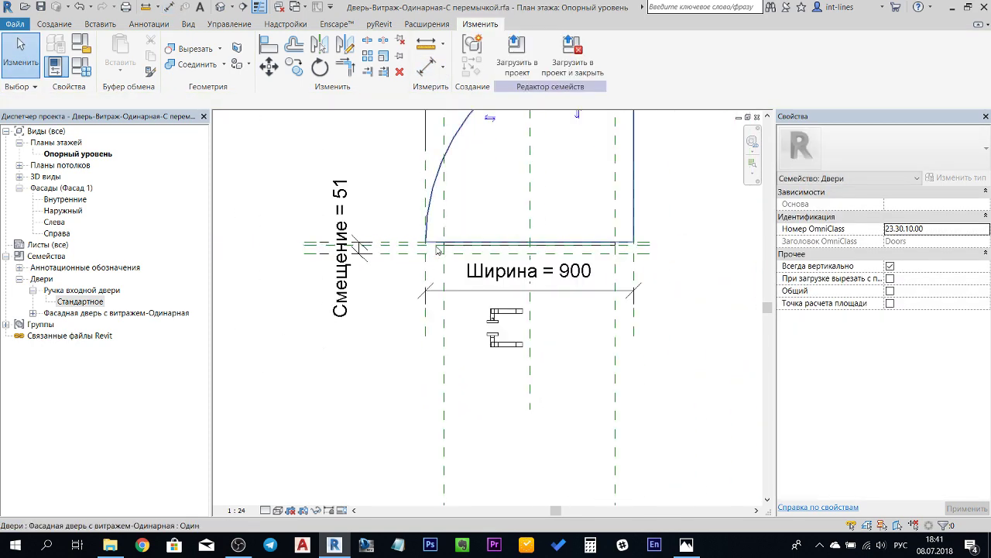
scroll(436, 249, "down", 1)
Set the handle type's Толщина to 51 and apply it.
left_click(540, 345)
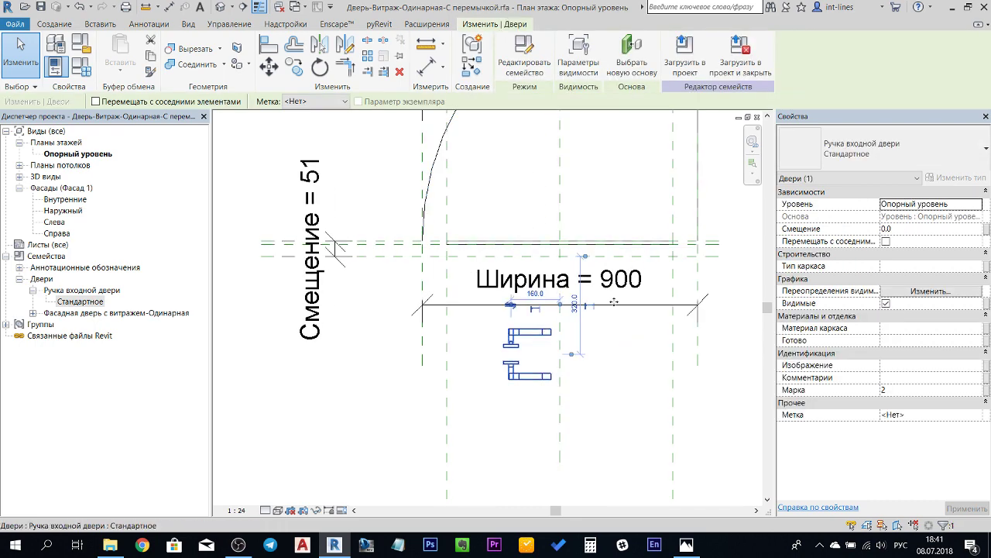
left_click(946, 180)
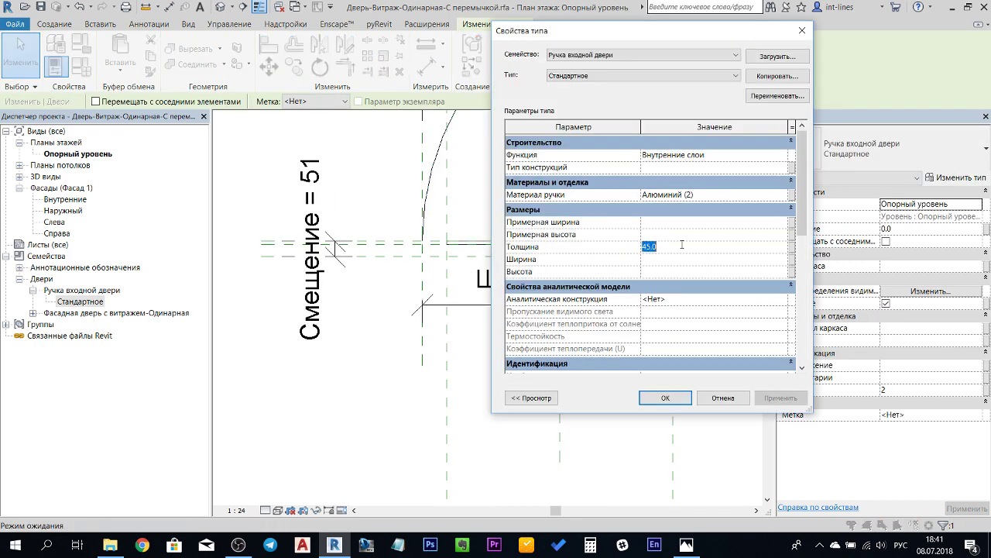
left_click(784, 396)
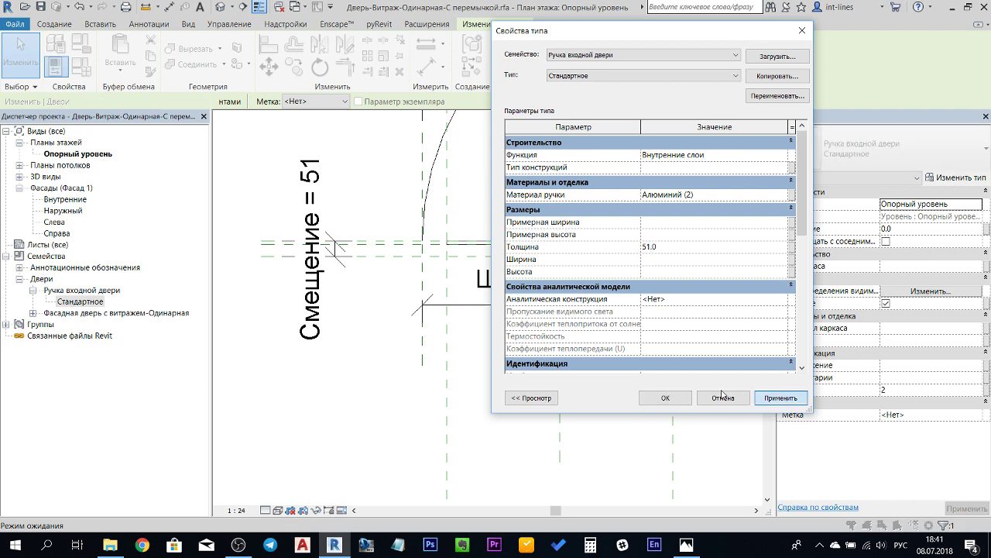
left_click(666, 397)
middle_click_drag(552, 389, 511, 465)
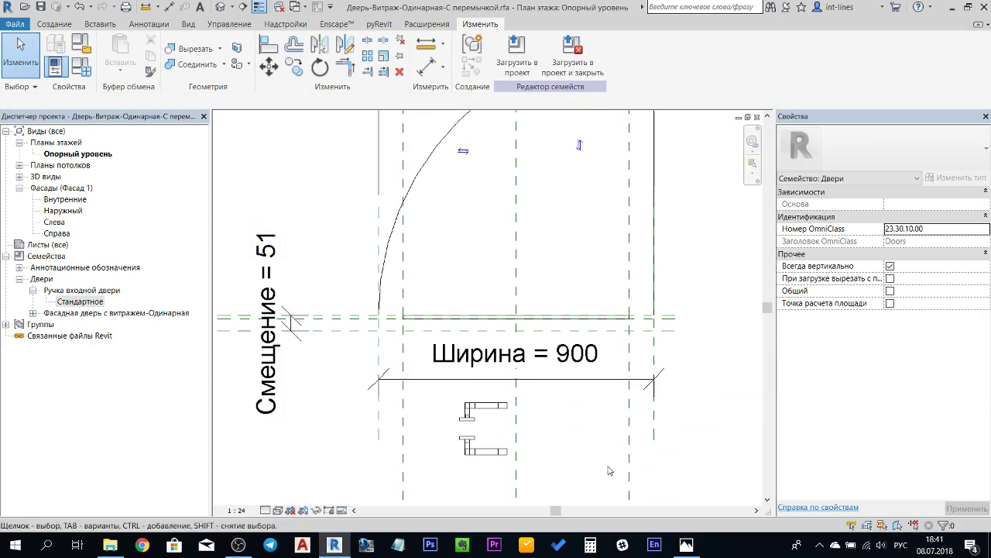
Move the door handle beside the Смещение = 51 dimension.
scroll(476, 422, "down", 2)
left_click_drag(470, 416, 703, 411)
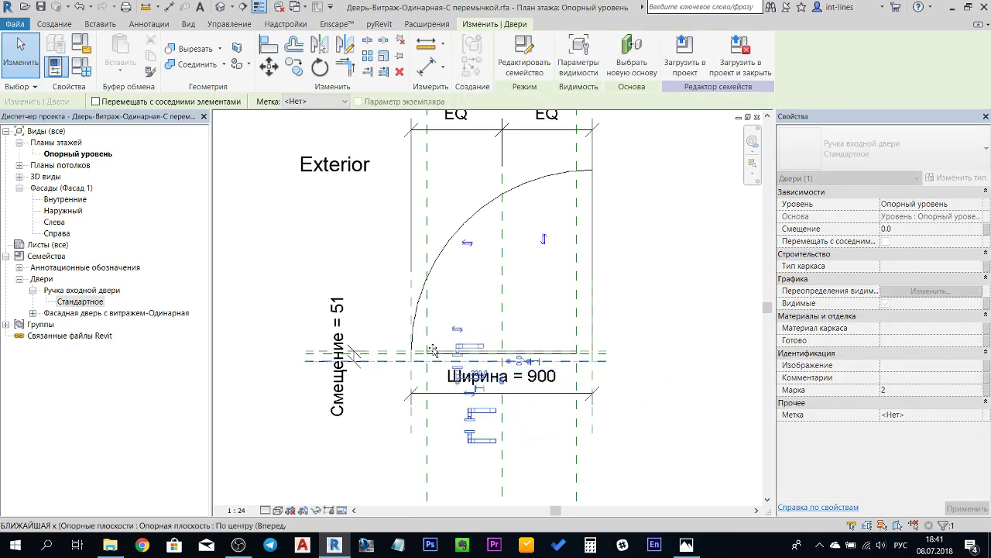
left_click_drag(703, 411, 366, 338)
scroll(348, 360, "up", 3)
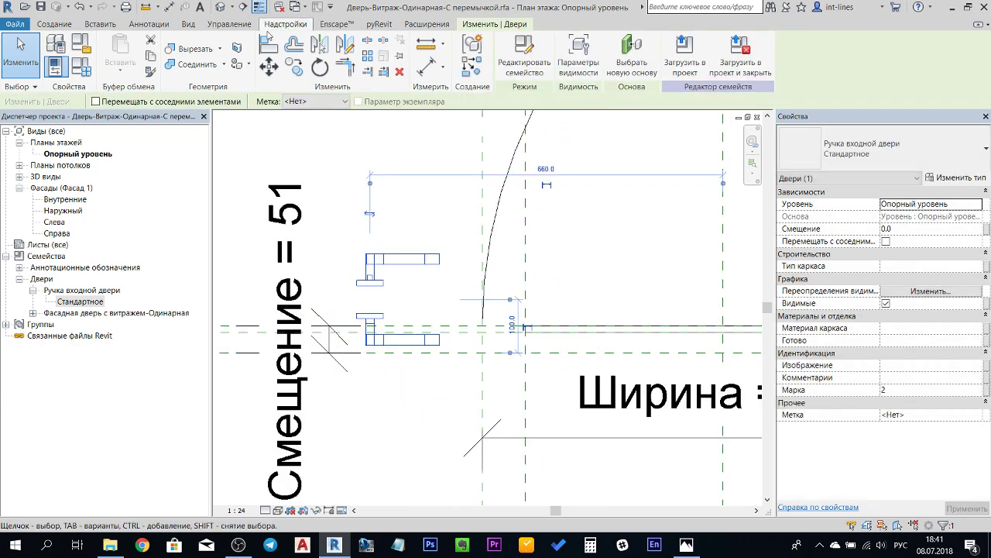
key("Escape")
scroll(511, 315, "up", 1)
Align the handle's edge to the reference line and lock it, dismissing the warning.
left_click(511, 313)
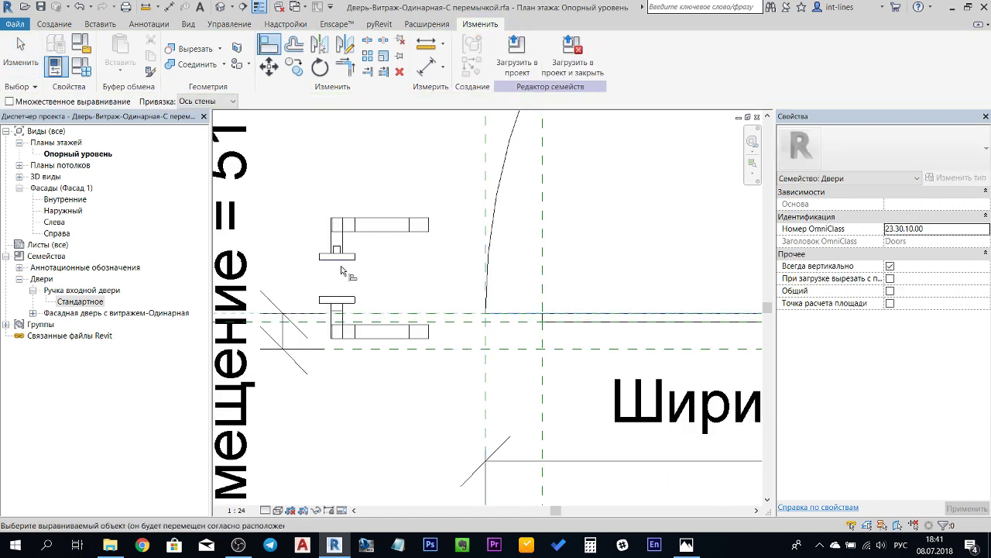
left_click(349, 265)
left_click(523, 332)
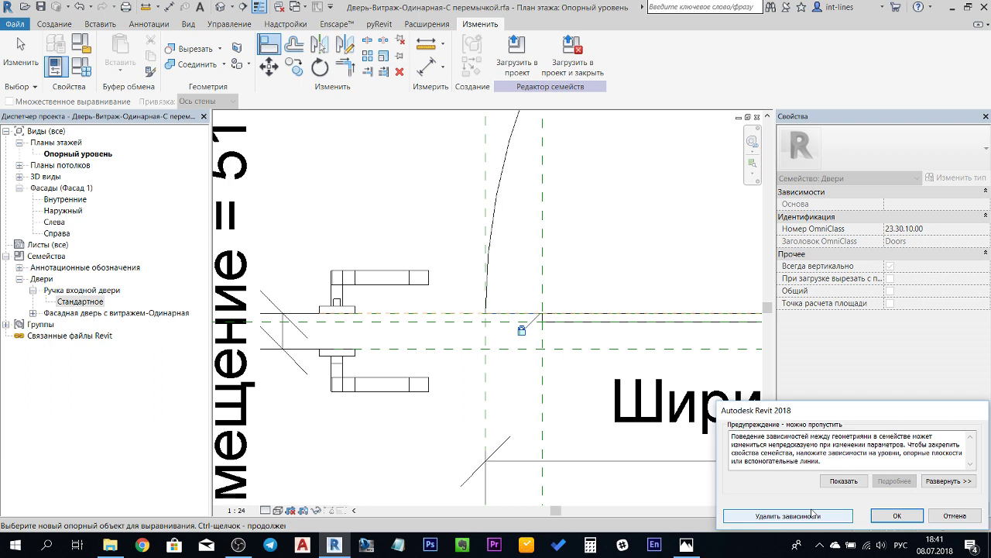
left_click(788, 515)
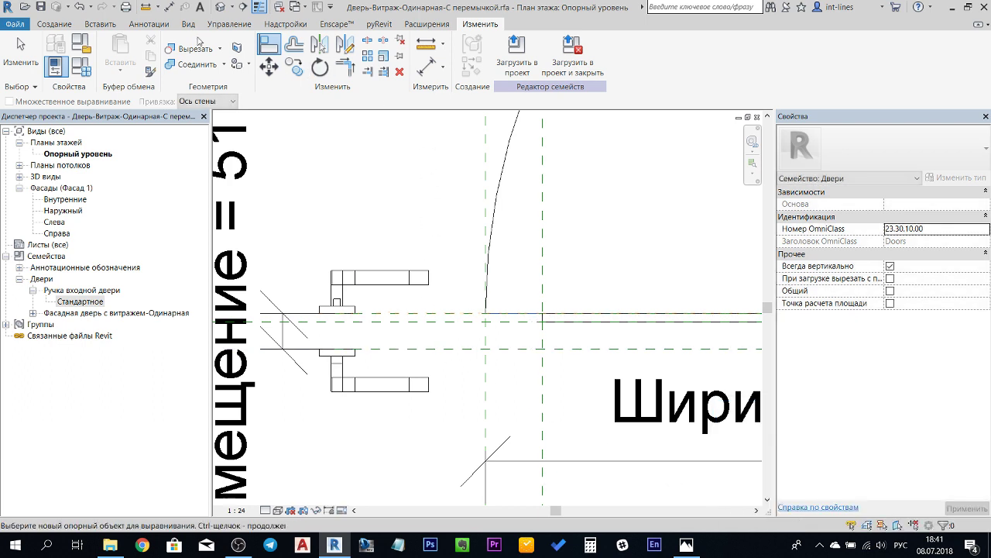
Draw a new vertical reference plane through the handle area.
left_click(49, 25)
left_click(785, 65)
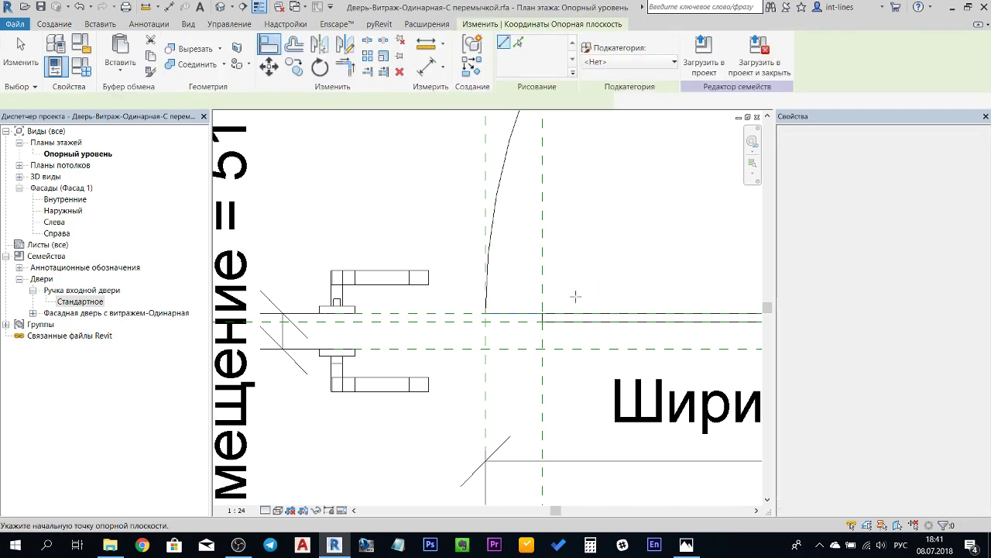
left_click(509, 276)
left_click(509, 420)
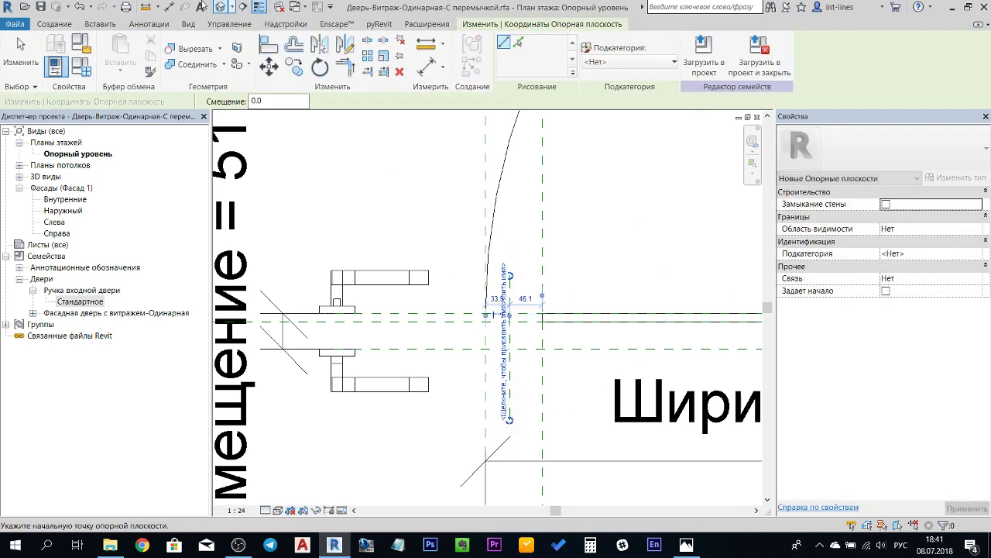
Dimension across the vertical reference planes, giving the 346 dimension.
left_click(166, 7)
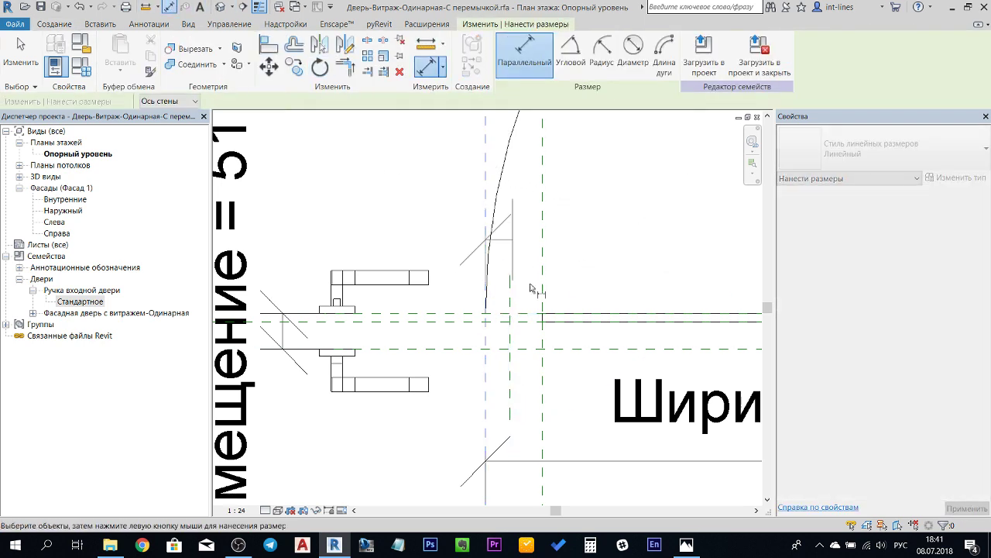
left_click(516, 290)
left_click(597, 195)
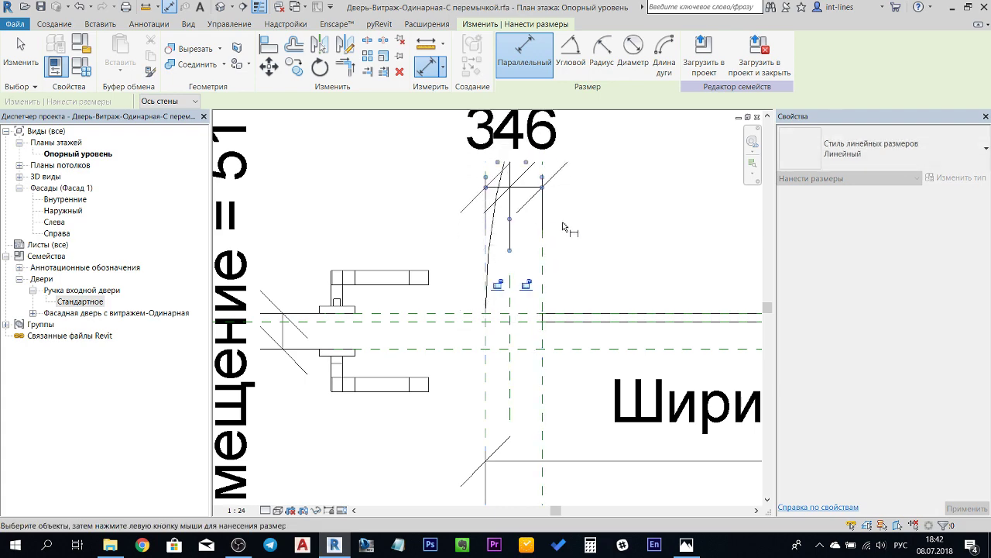
scroll(530, 136, "down", 2)
scroll(531, 137, "down", 2)
scroll(527, 211, "up", 1)
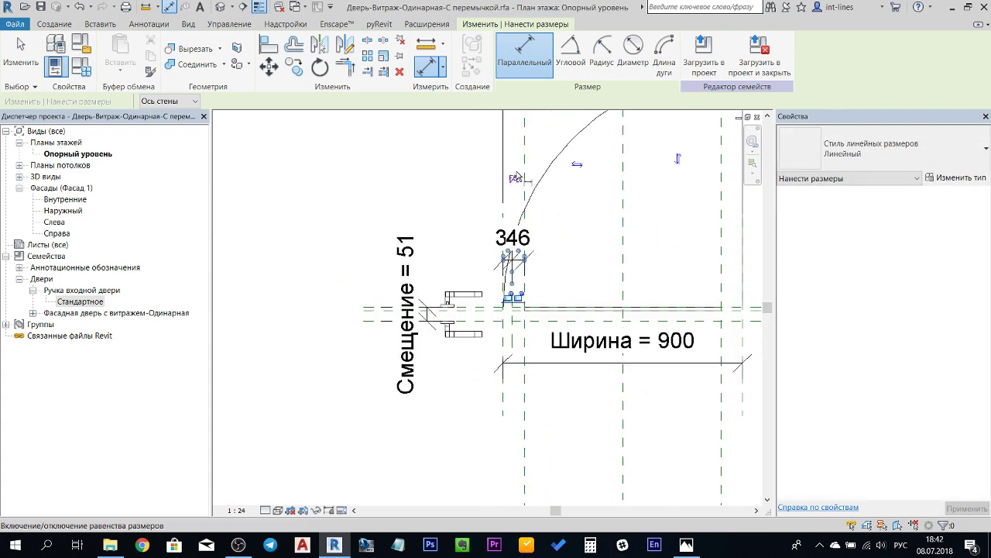
scroll(514, 348, "up", 2)
key("Escape")
key("Escape")
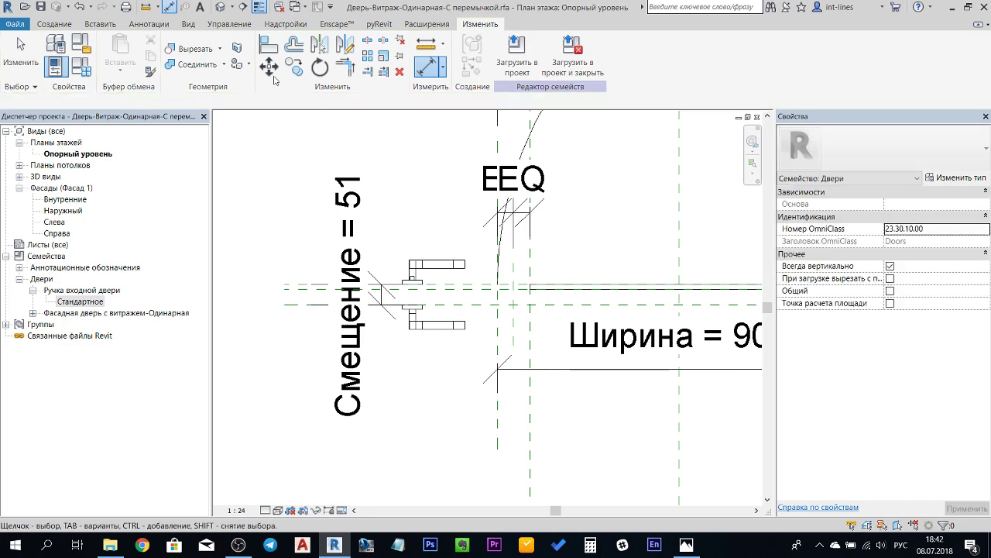
Align the handle to the centre plane and open the Внутренние elevation.
scroll(449, 267, "up", 2)
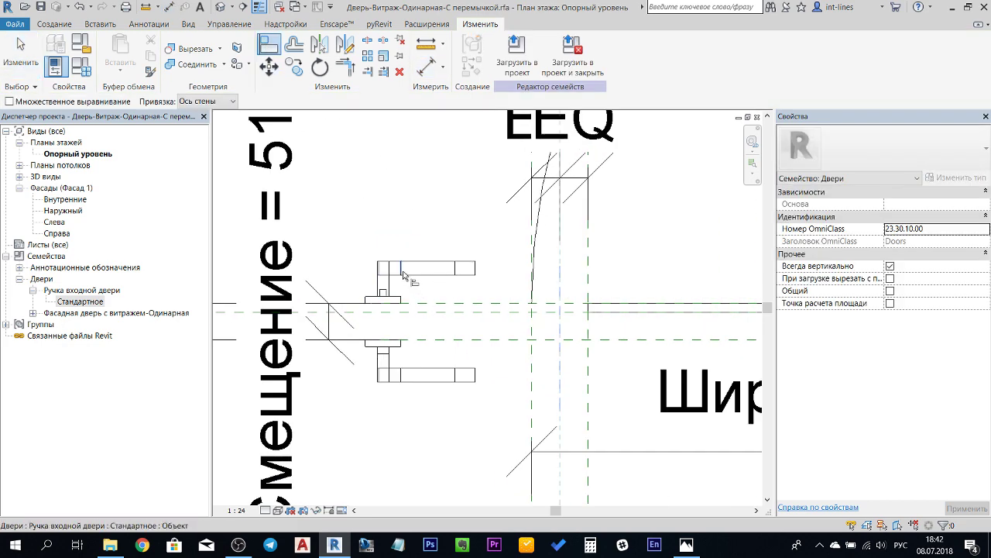
left_click(383, 318)
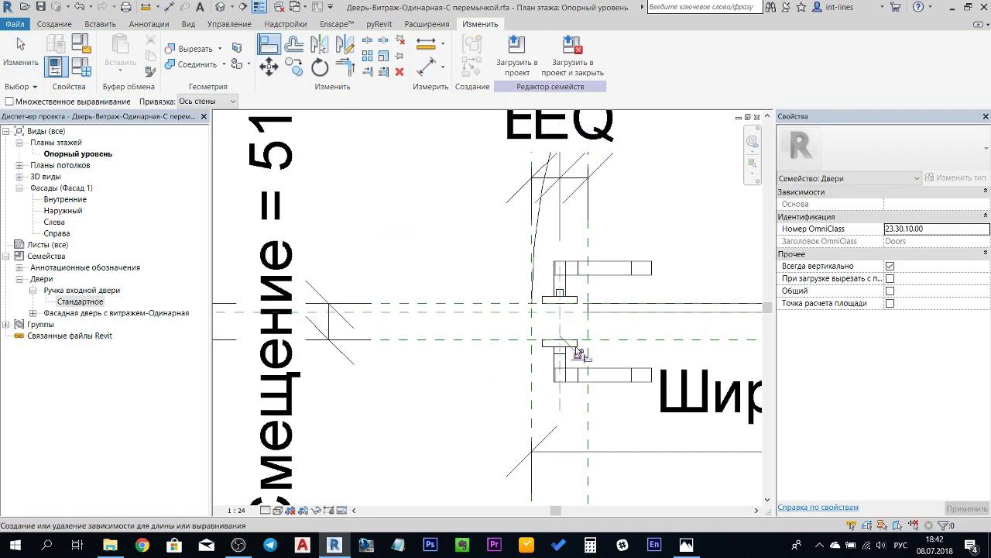
scroll(574, 357, "down", 3)
key("Escape")
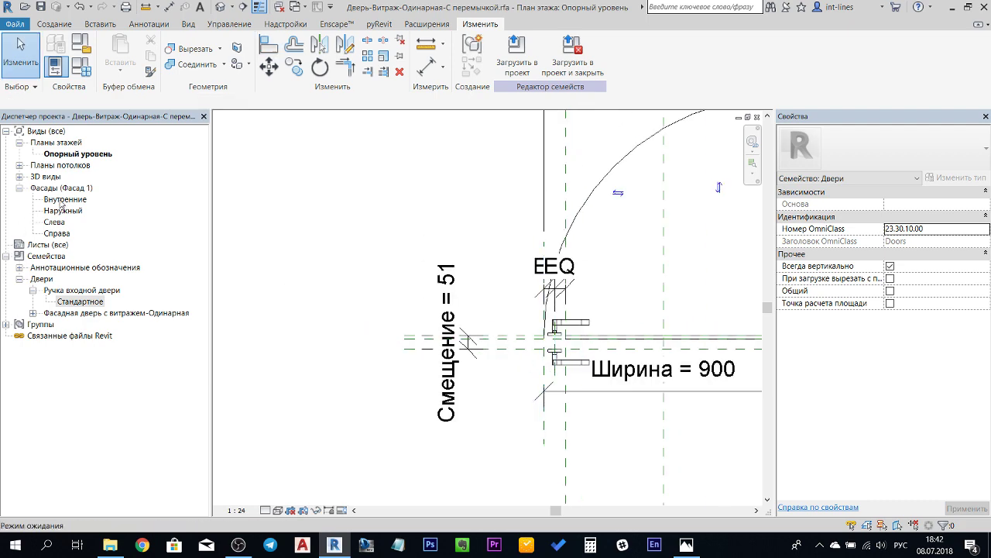
double_click(65, 199)
Check the handle's offset and draw a horizontal reference plane across the door.
scroll(411, 367, "down", 2)
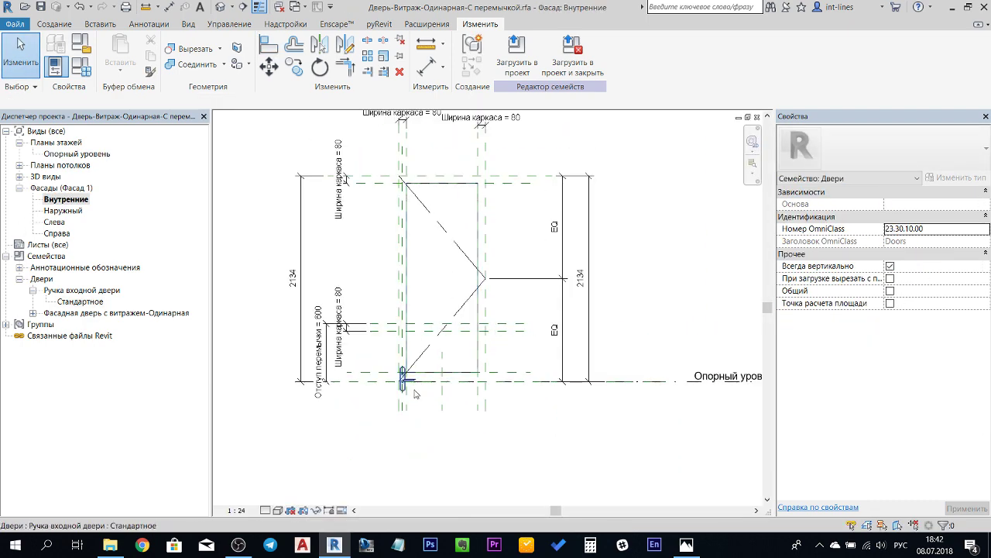
scroll(403, 370, "up", 2)
middle_click_drag(398, 365, 423, 366)
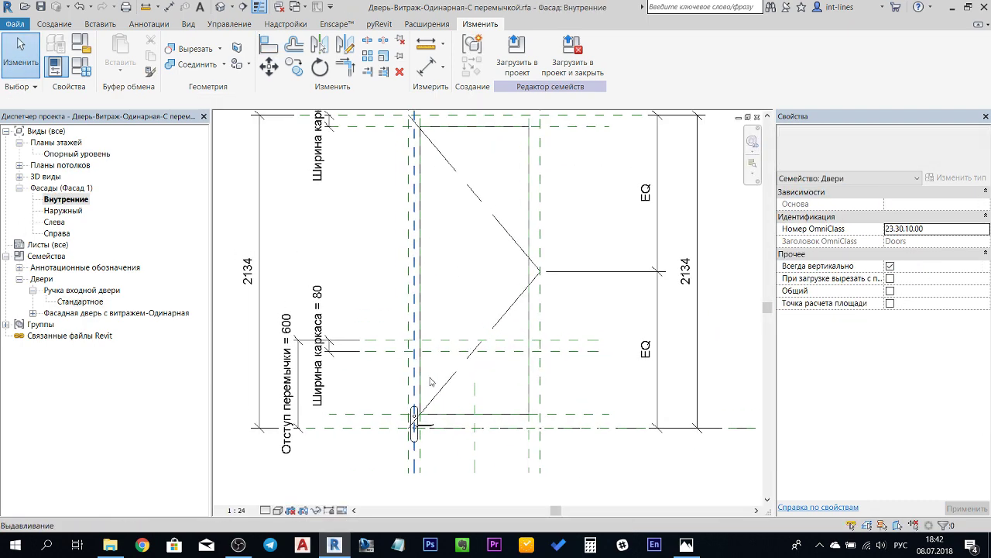
left_click(426, 429)
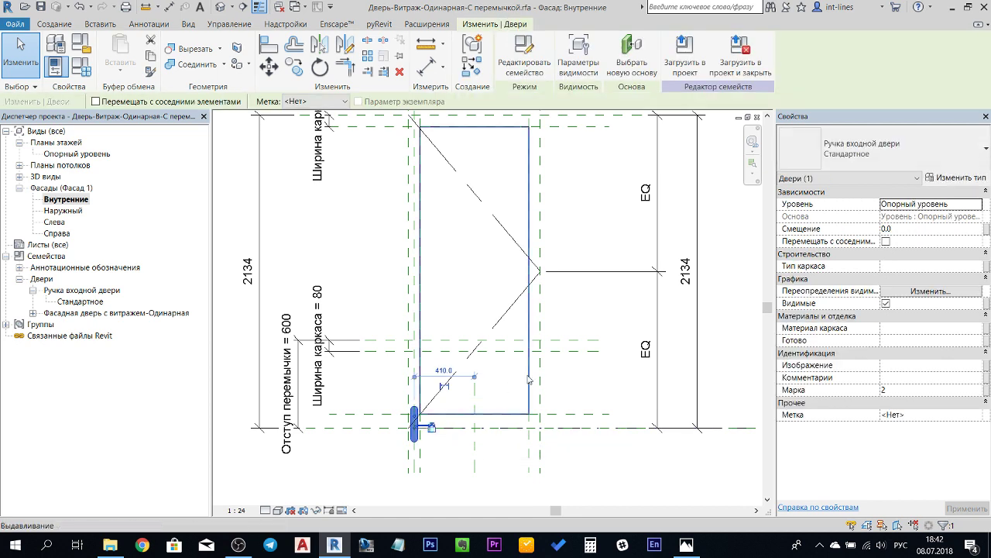
left_click(54, 24)
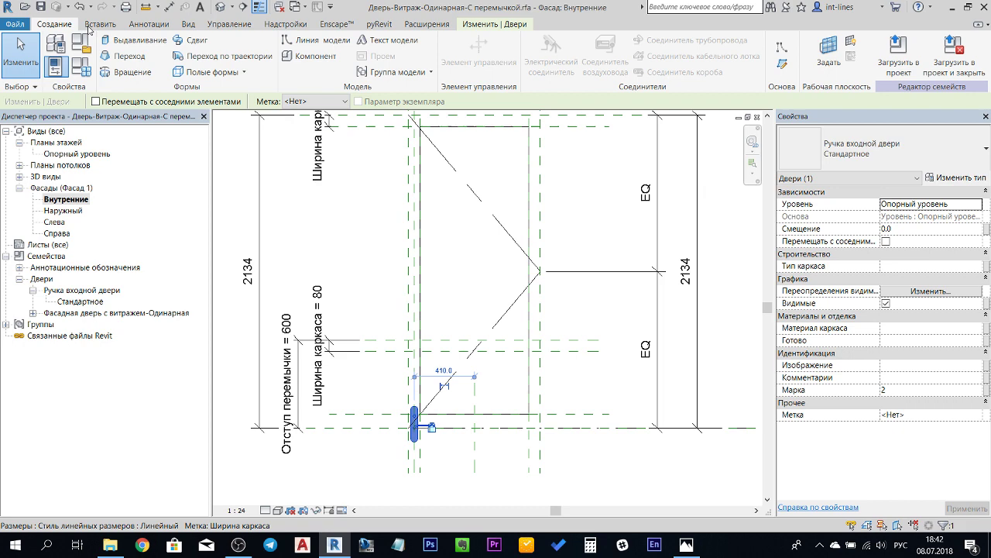
left_click(782, 64)
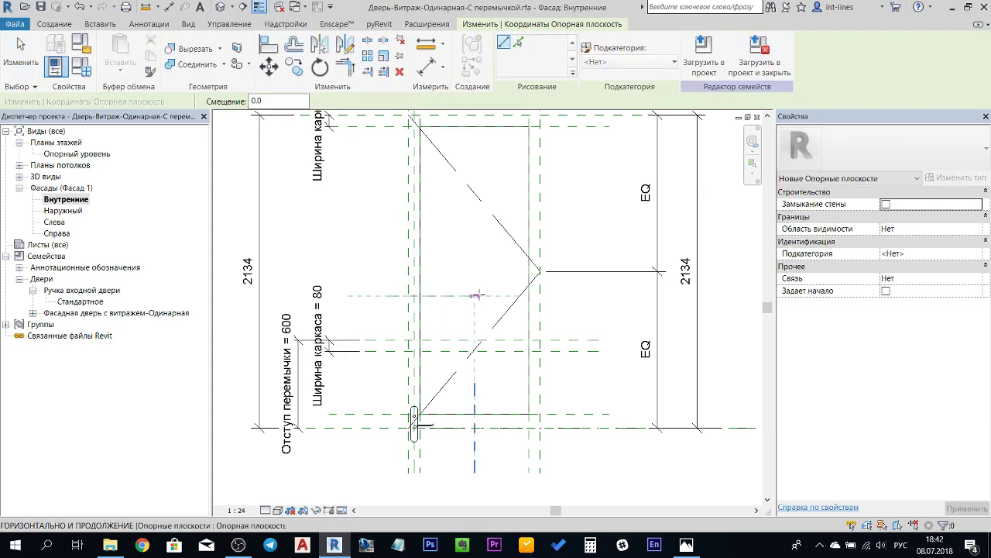
key("Escape")
key("Escape")
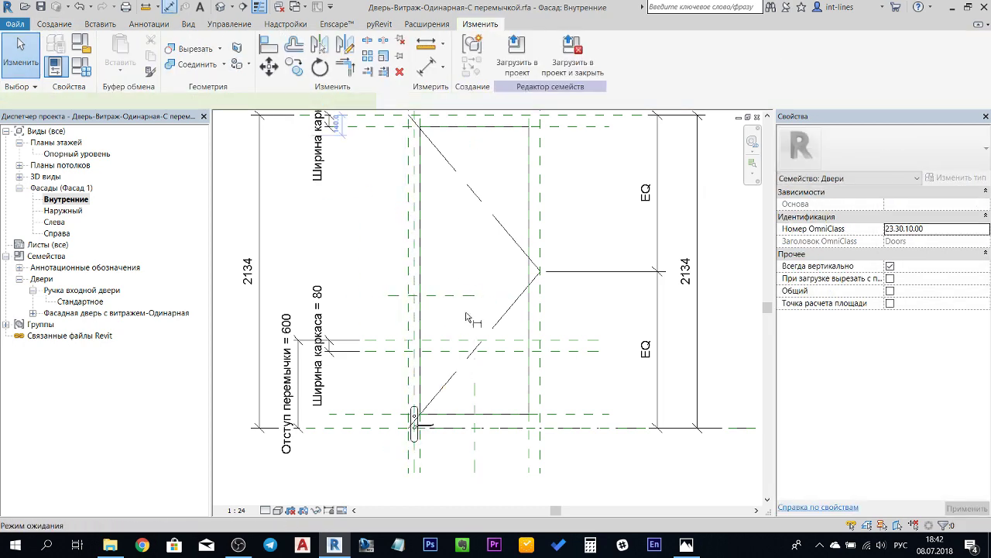
Dimension the new horizontal plane from the level, reading 899.
key("d")
key("i")
left_click(381, 430)
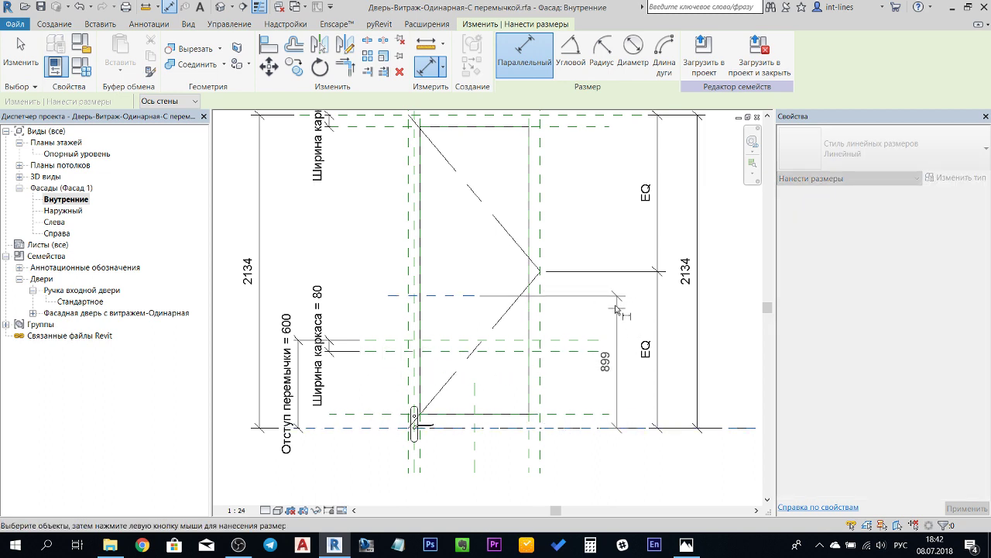
left_click(597, 296)
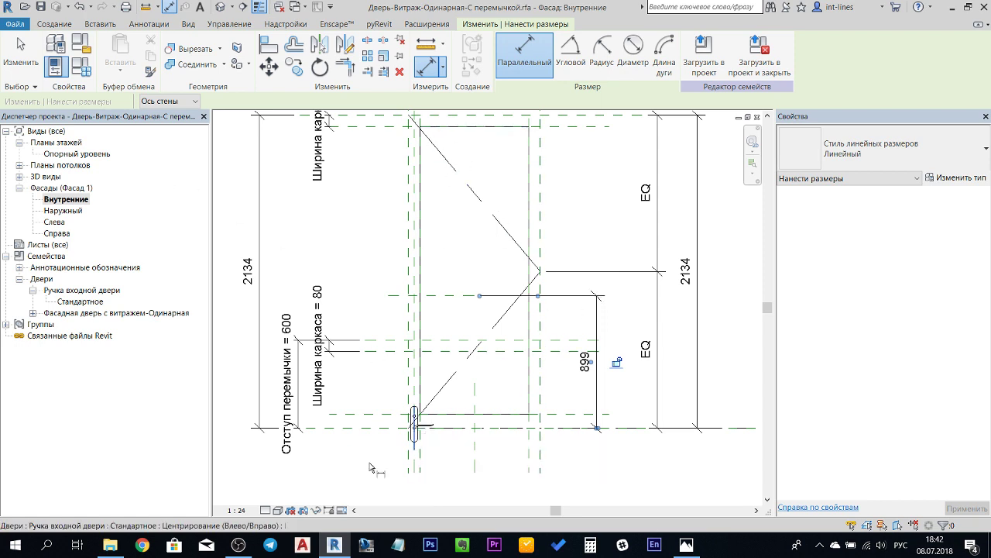
key("Escape")
Delete the upper and lower diagonal swing lines.
left_click(478, 196)
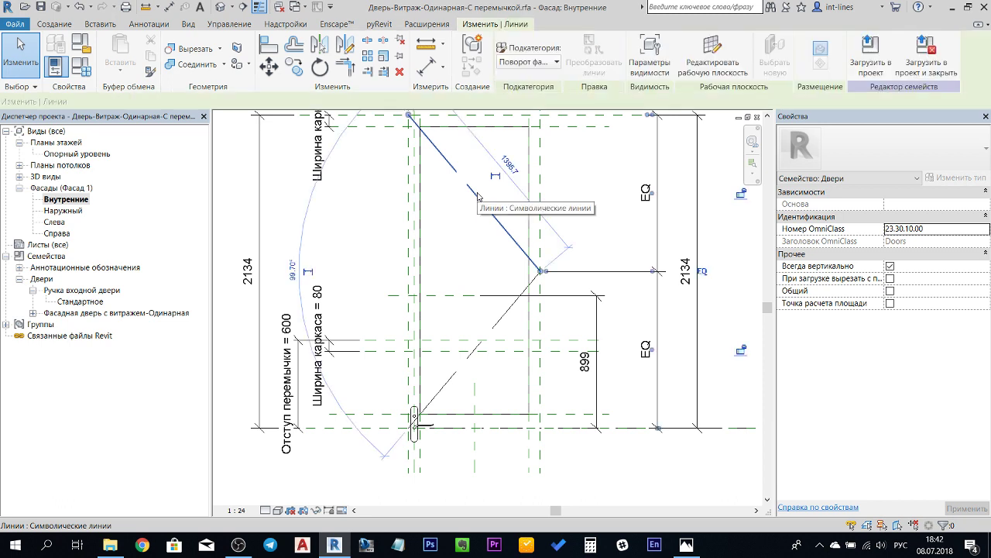
key("Delete")
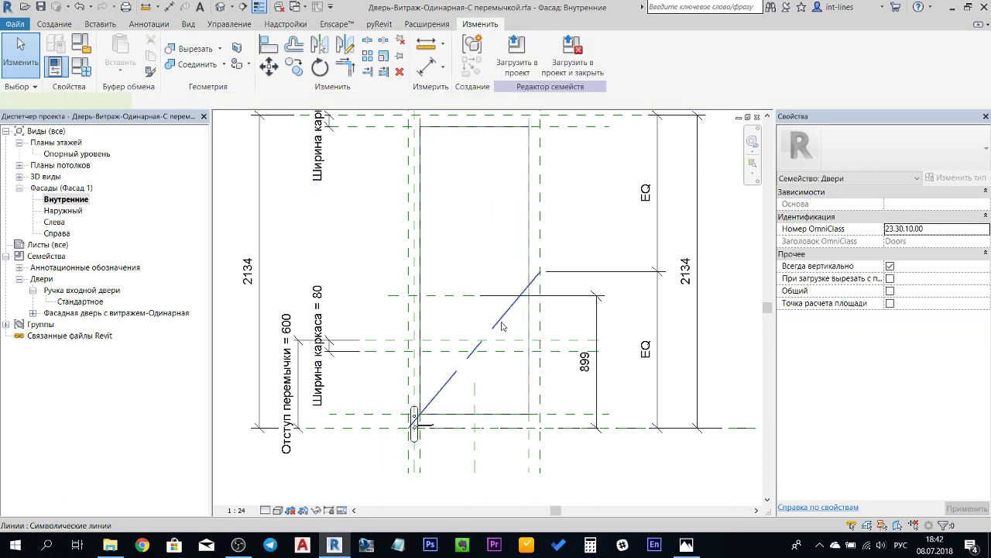
left_click(501, 326)
key("Delete")
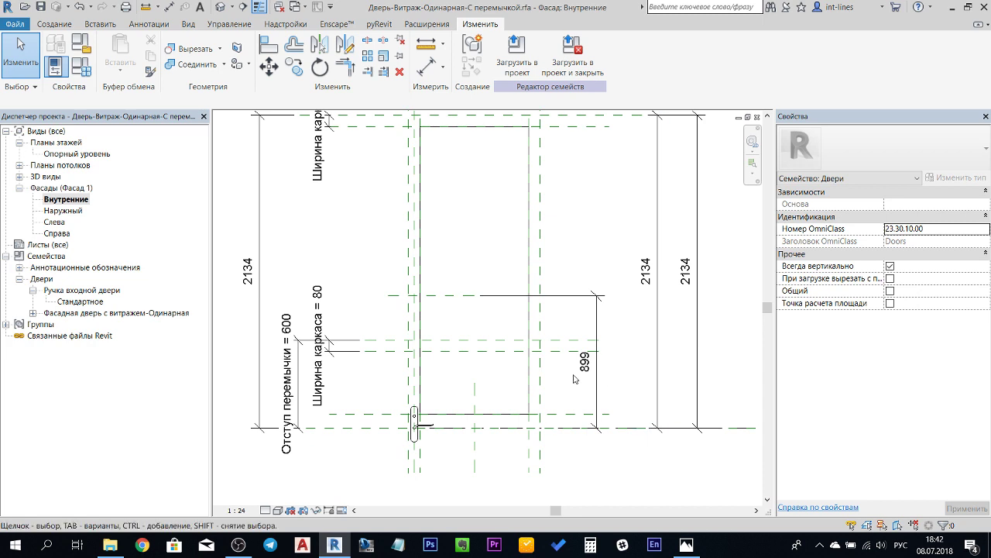
key("Escape")
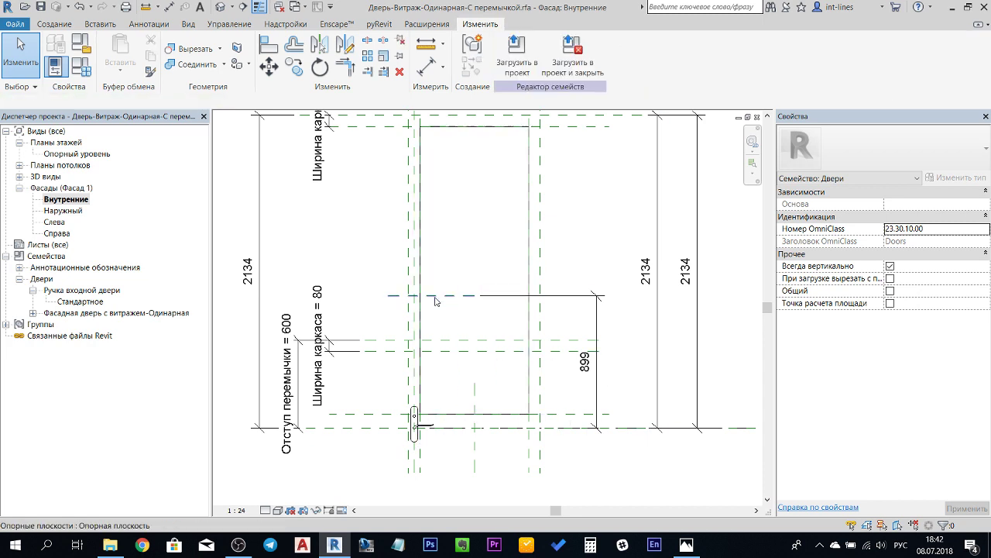
Change the plane's 899 dimension to 1000.
left_click(435, 297)
left_click(585, 361)
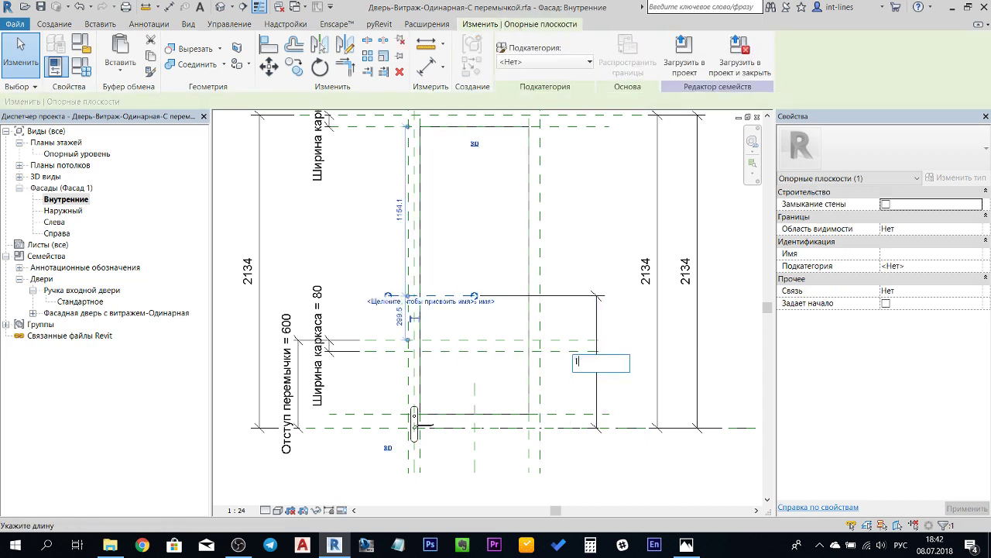
key("Return")
key("Escape")
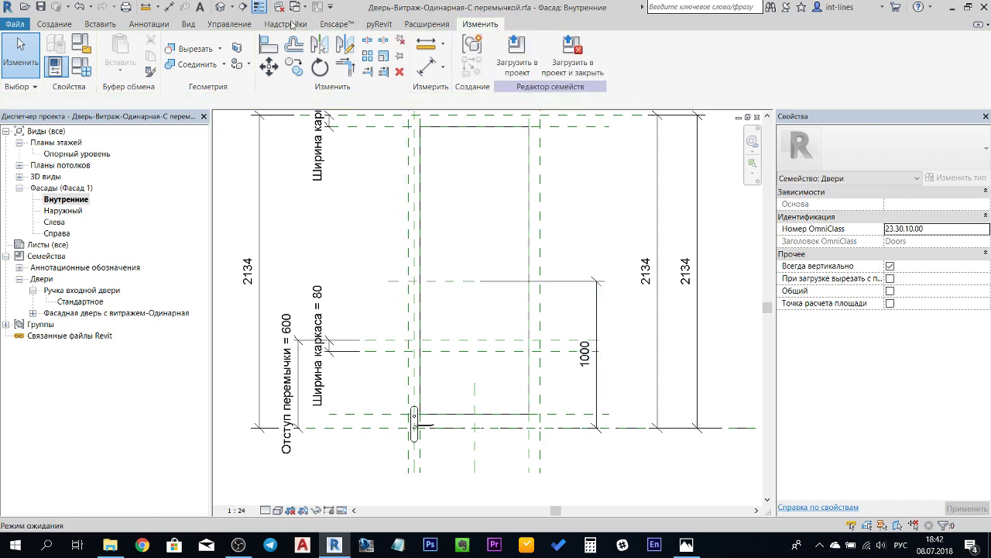
Align the door handle up onto the 1000 reference plane.
left_click(269, 43)
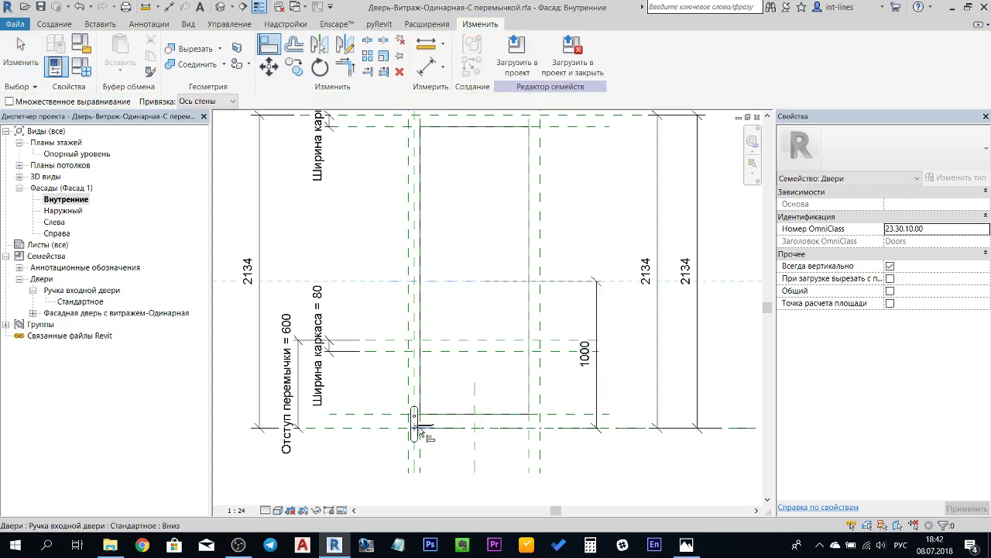
scroll(415, 429, "up", 3)
scroll(414, 429, "up", 2)
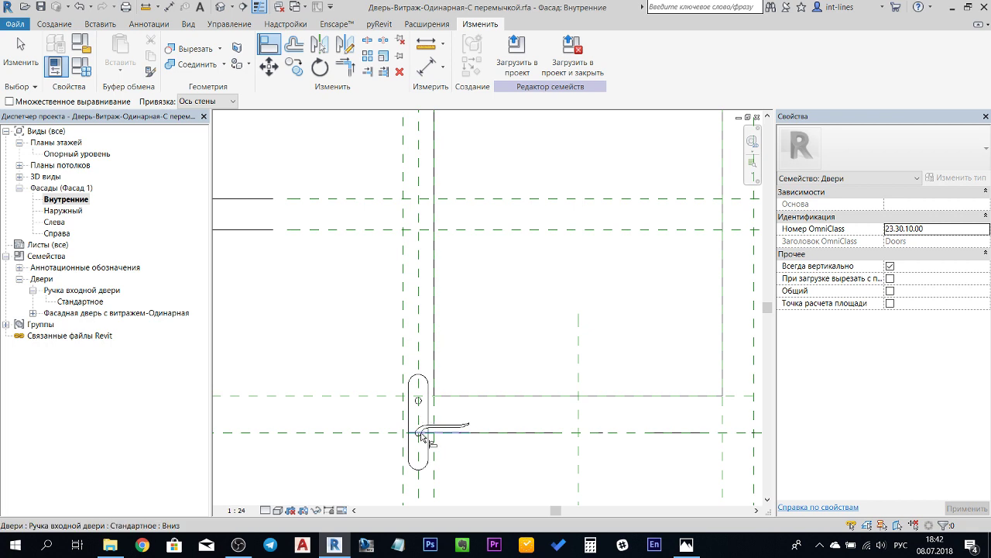
scroll(422, 437, "down", 5)
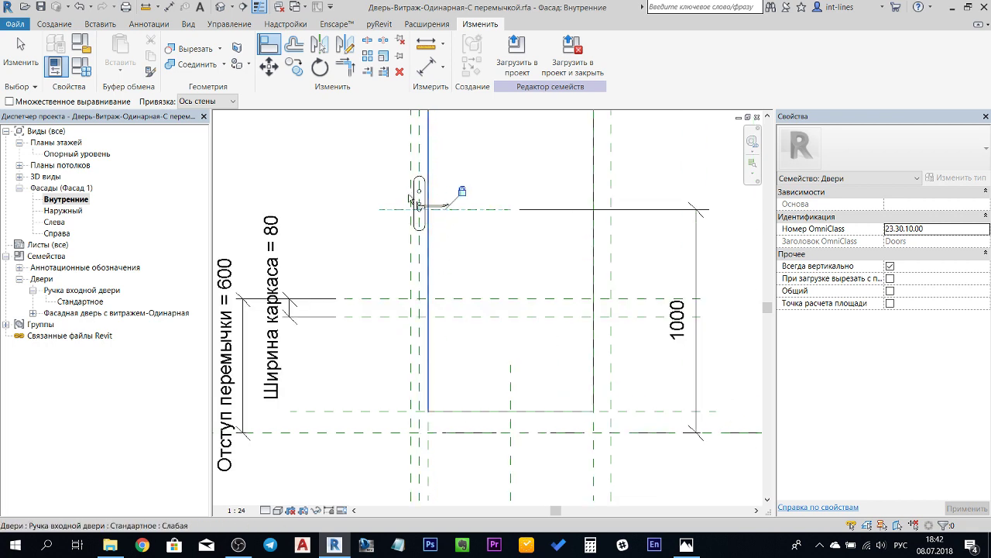
scroll(431, 196, "up", 5)
left_click(432, 196)
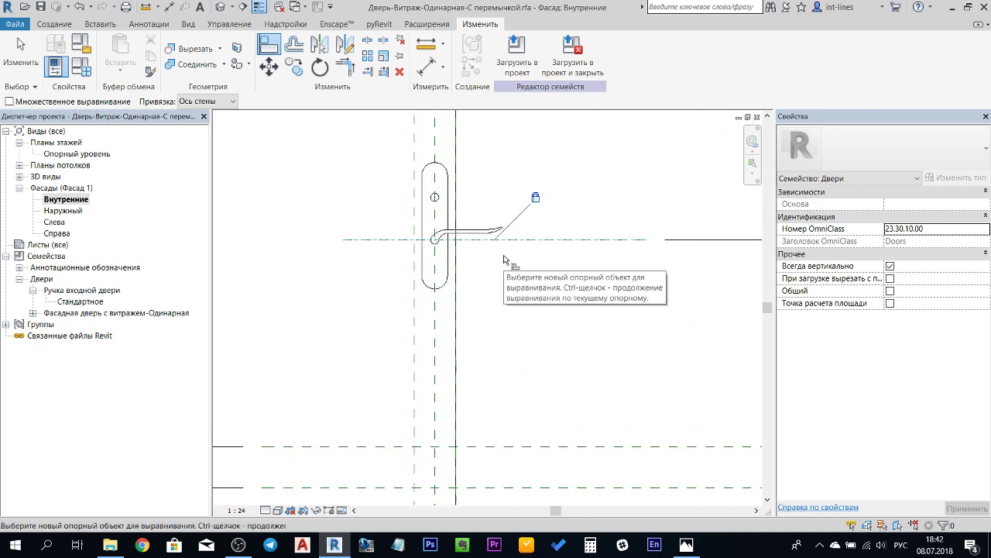
scroll(504, 261, "down", 2)
scroll(503, 267, "down", 2)
scroll(503, 286, "down", 2)
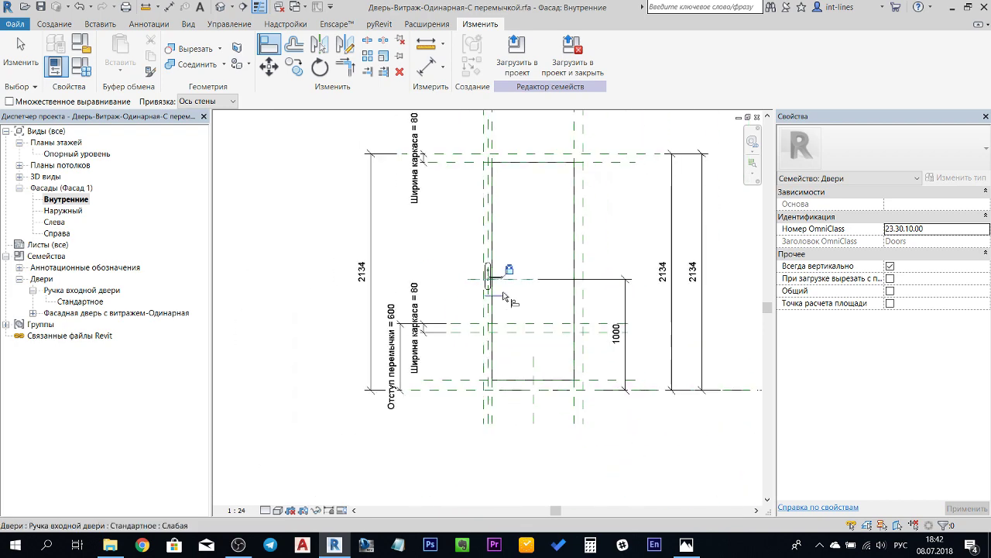
key("Escape")
Select the handle to confirm its offset now reads 1000.
scroll(502, 290, "up", 2)
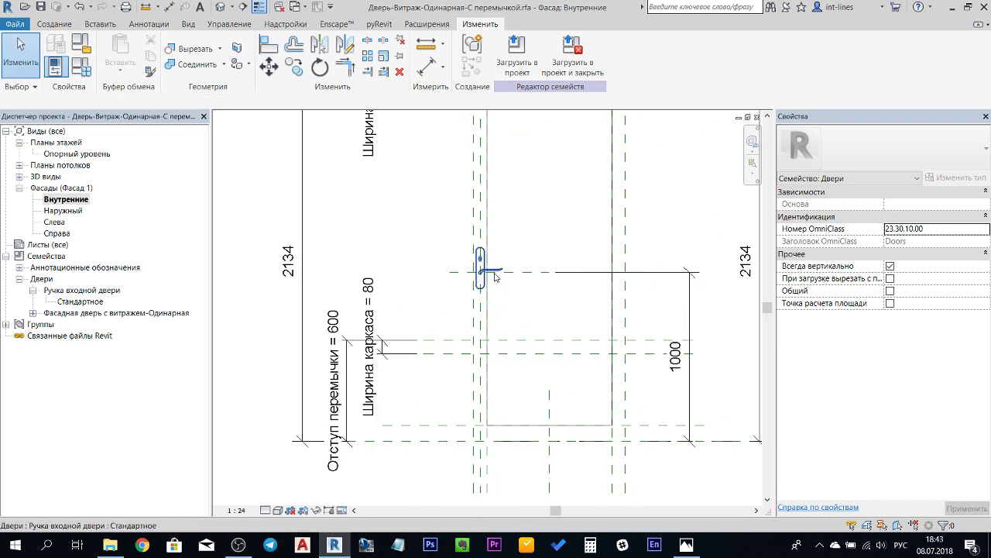
left_click(495, 277)
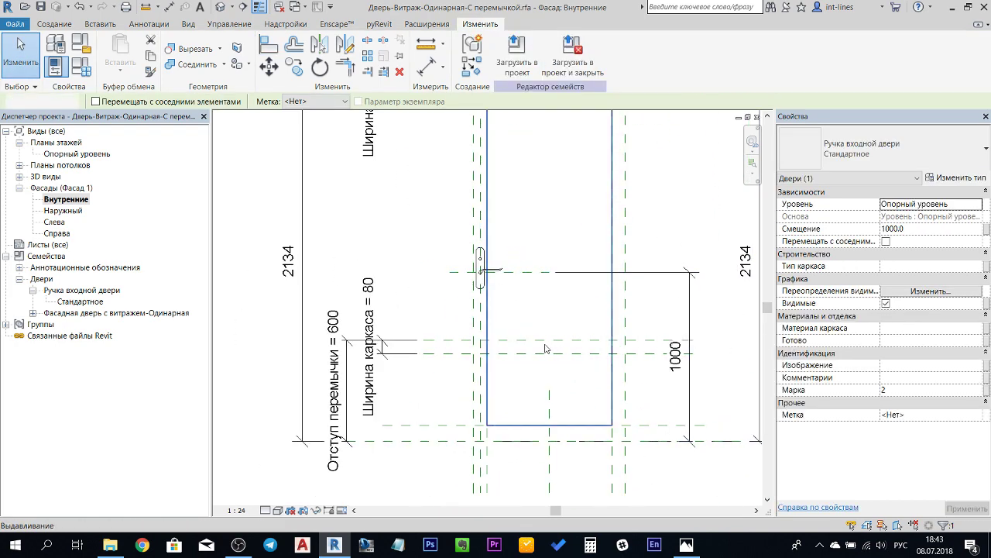
key("Escape")
scroll(546, 349, "down", 2)
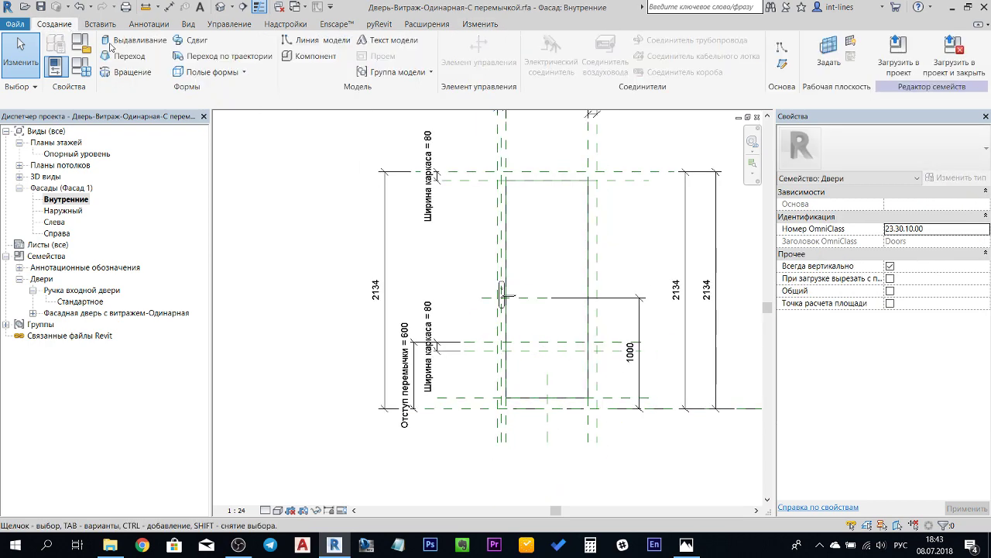
Start an extrusion with Опорная плоскость : Стекло as the work plane.
left_click(151, 44)
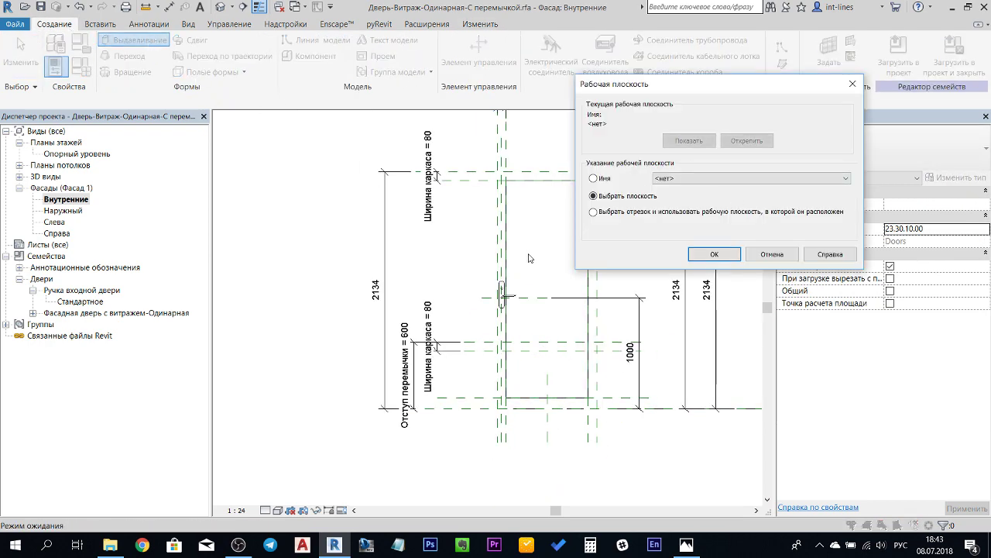
left_click(692, 176)
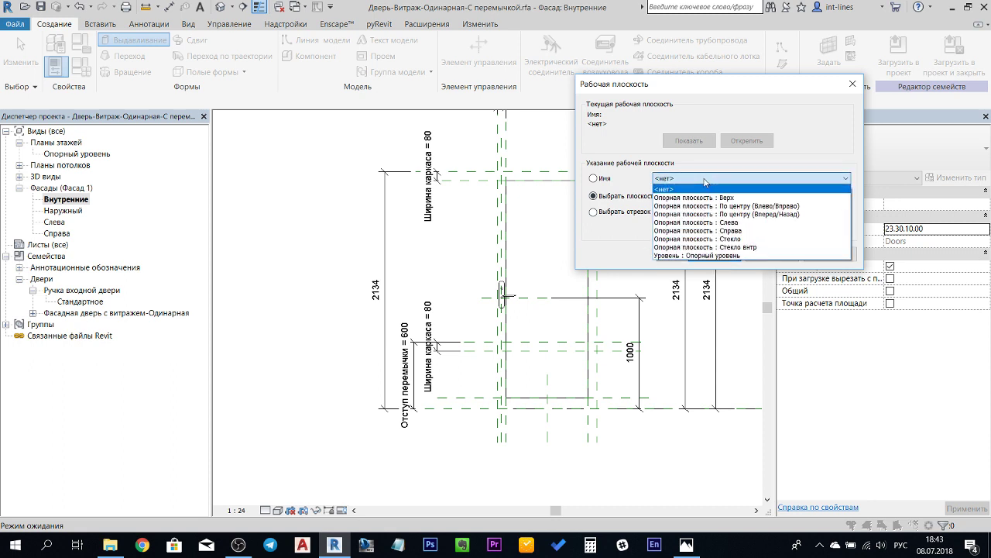
left_click(748, 240)
left_click(714, 254)
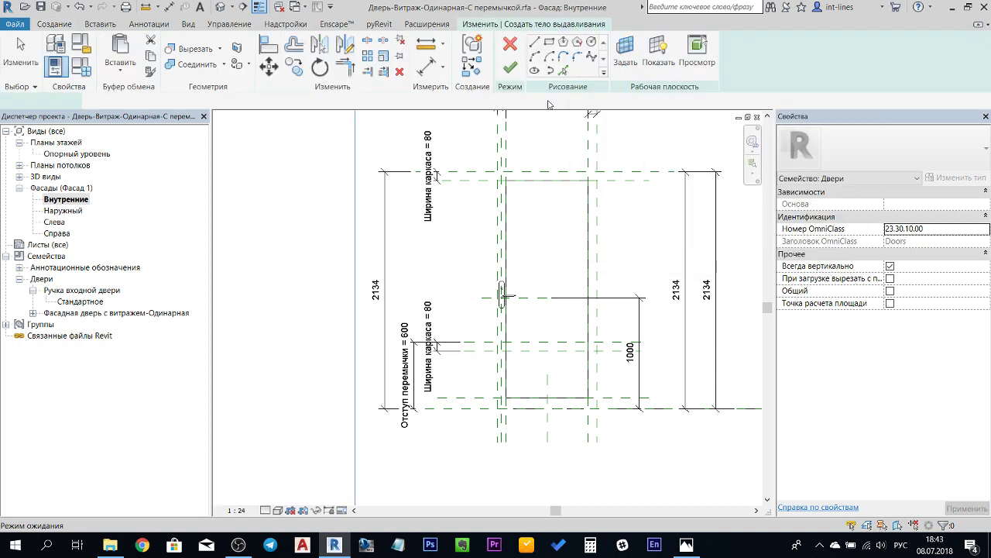
Sketch the outer frame rectangle and pick inner frame lines from reference planes.
left_click(549, 43)
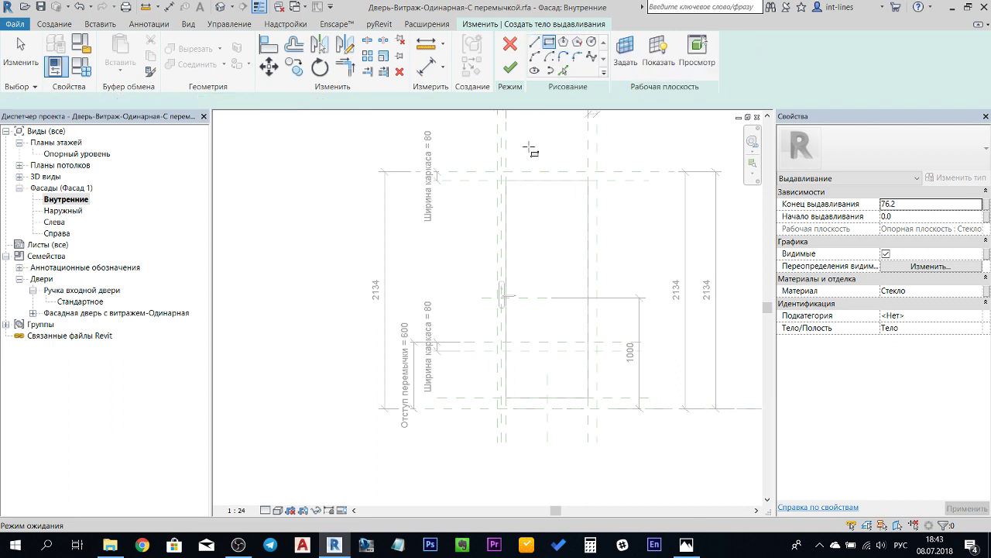
left_click(498, 172)
left_click(596, 408)
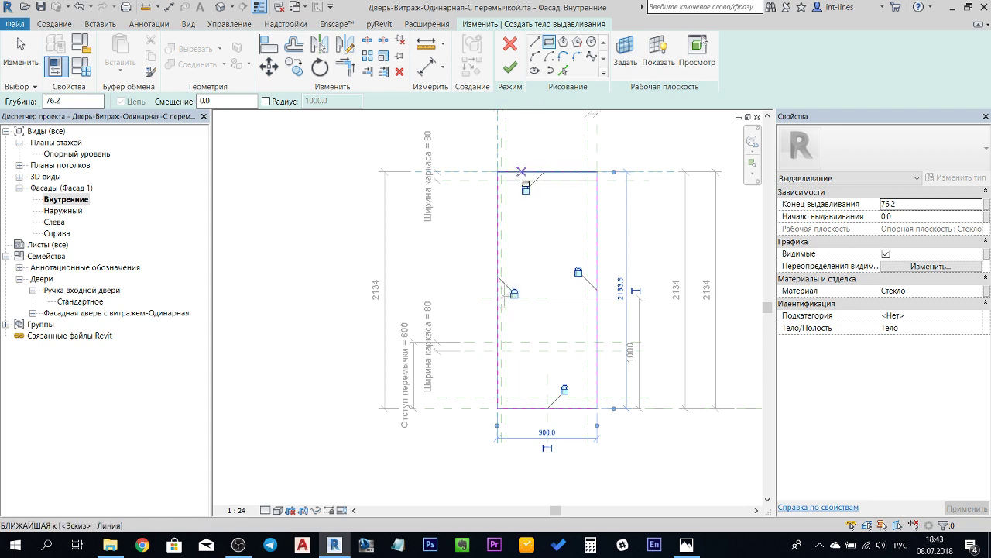
left_click(563, 70)
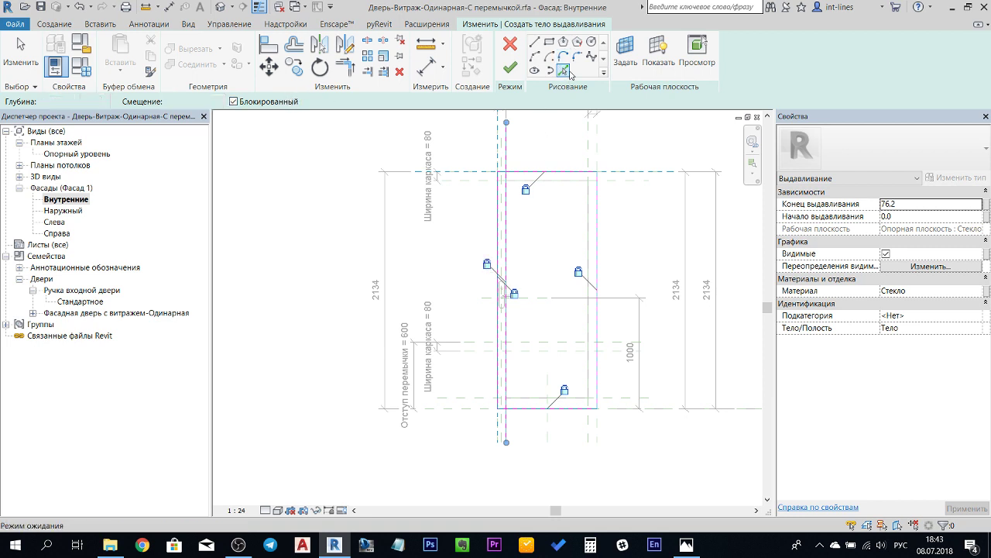
left_click(611, 181)
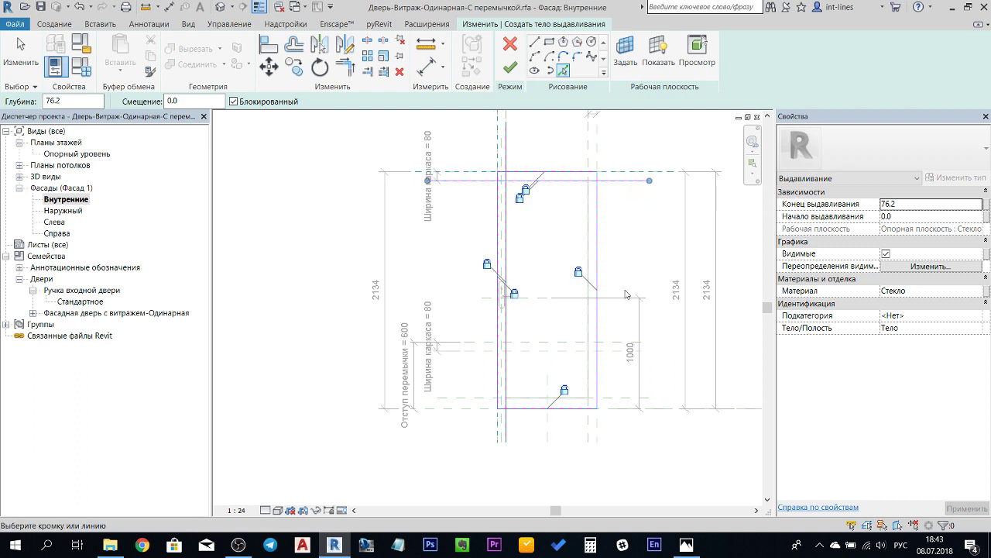
left_click(586, 140)
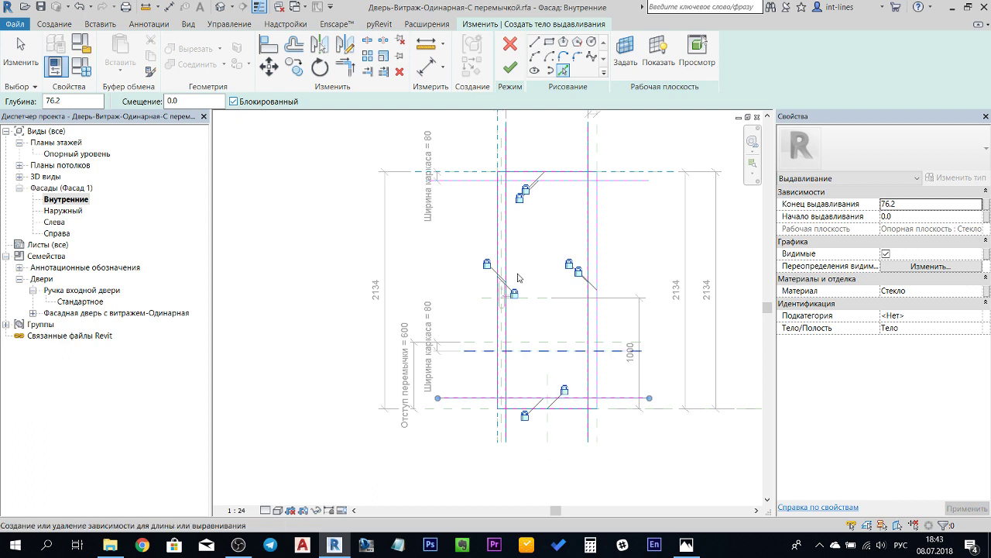
Trim the inner frame lines into four clean corners.
left_click(346, 68)
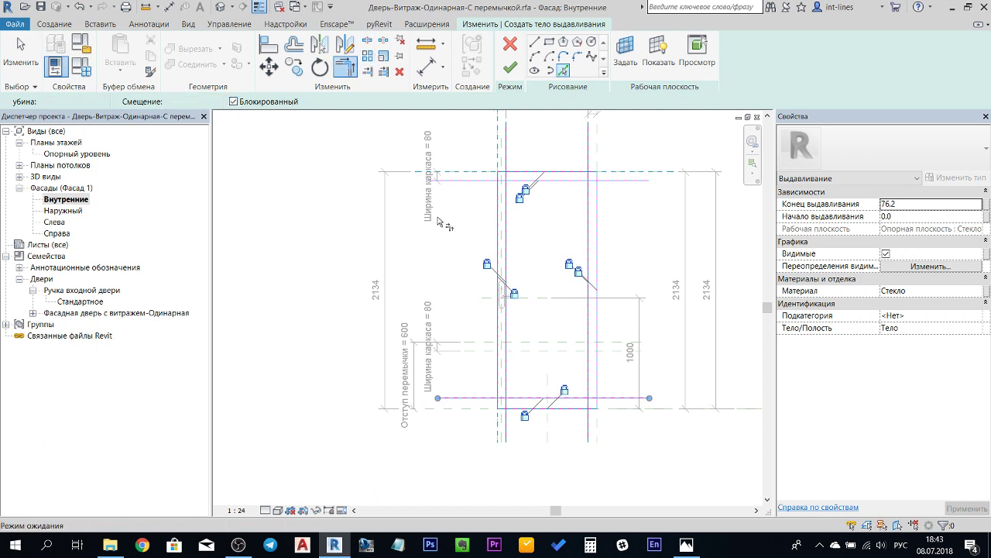
left_click(522, 399)
left_click(506, 220)
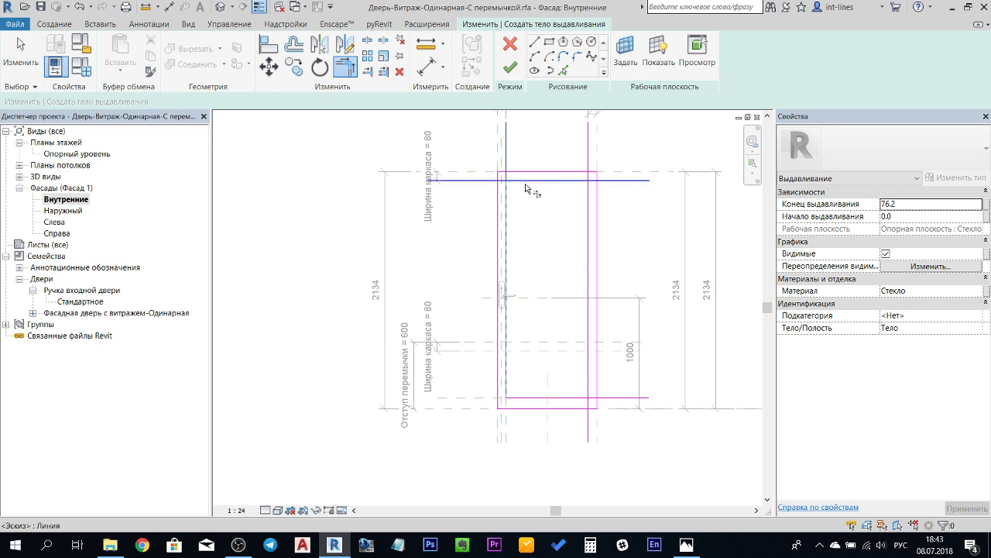
left_click(525, 186)
left_click(573, 183)
left_click(589, 199)
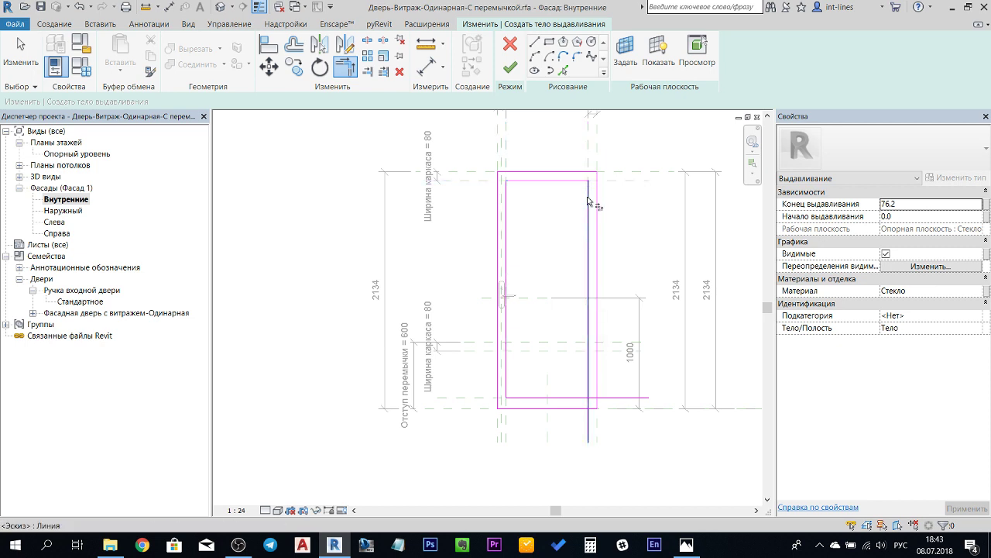
left_click(573, 399)
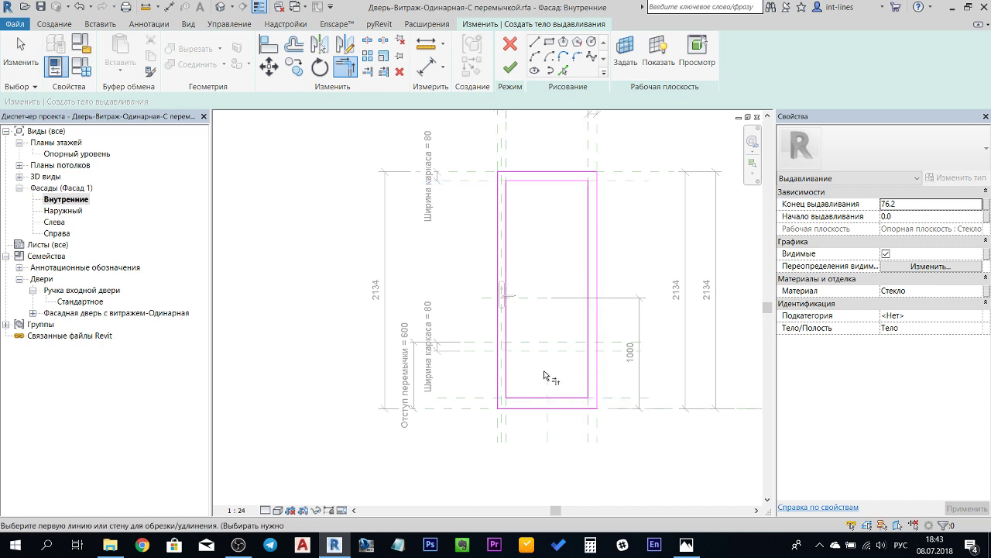
Tie the extrusion's material to a new Материал каркаса parameter and finish the extrusion.
left_click(987, 293)
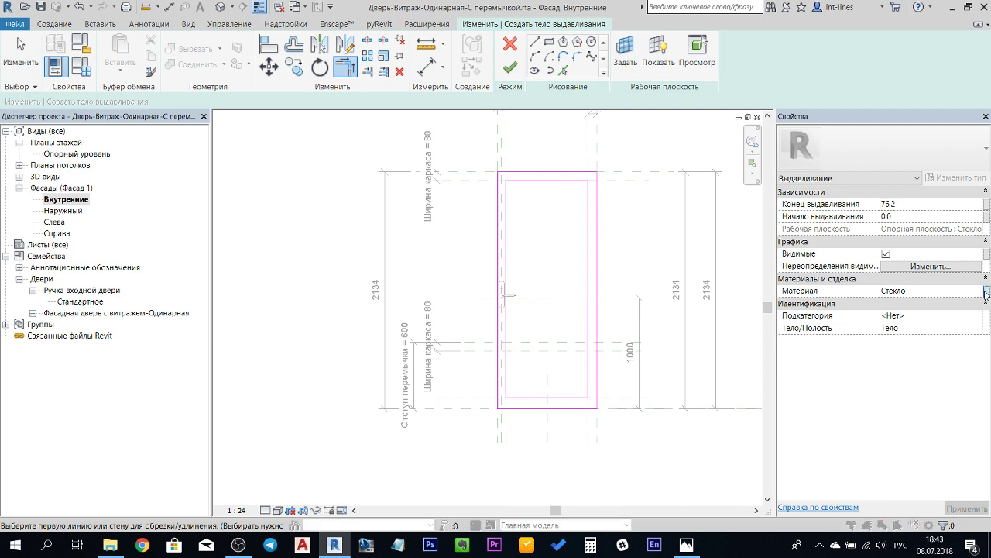
left_click(577, 432)
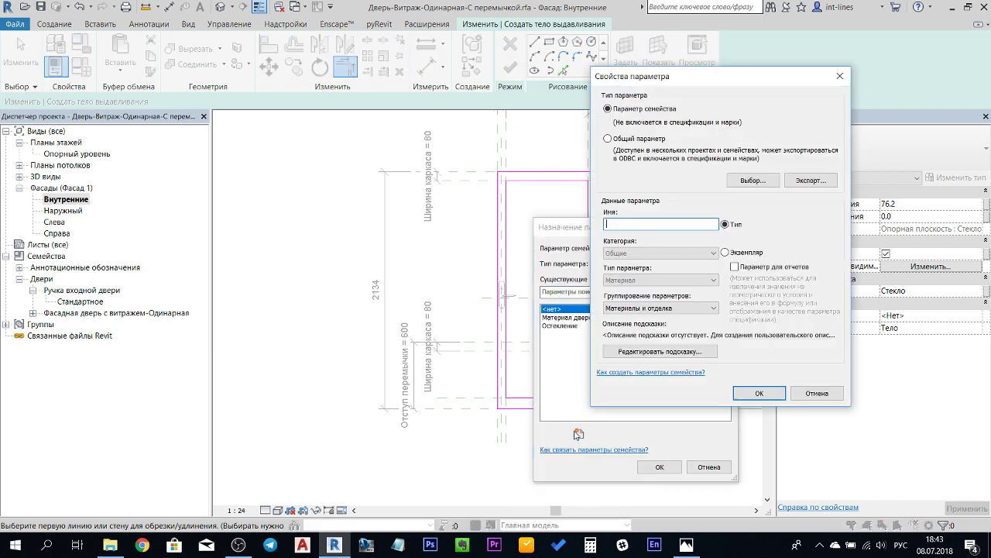
type("Материал каркаса")
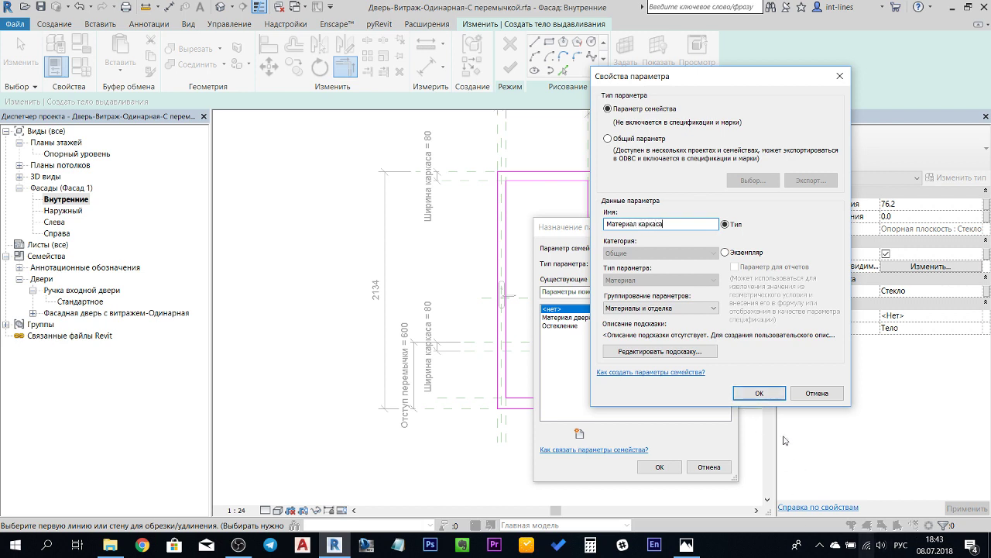
left_click(749, 393)
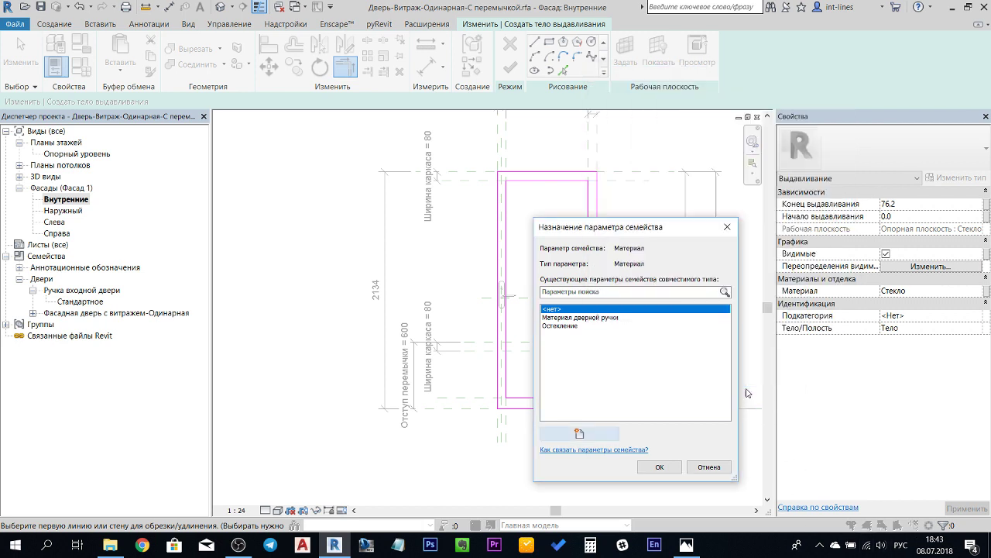
left_click(659, 468)
left_click(509, 67)
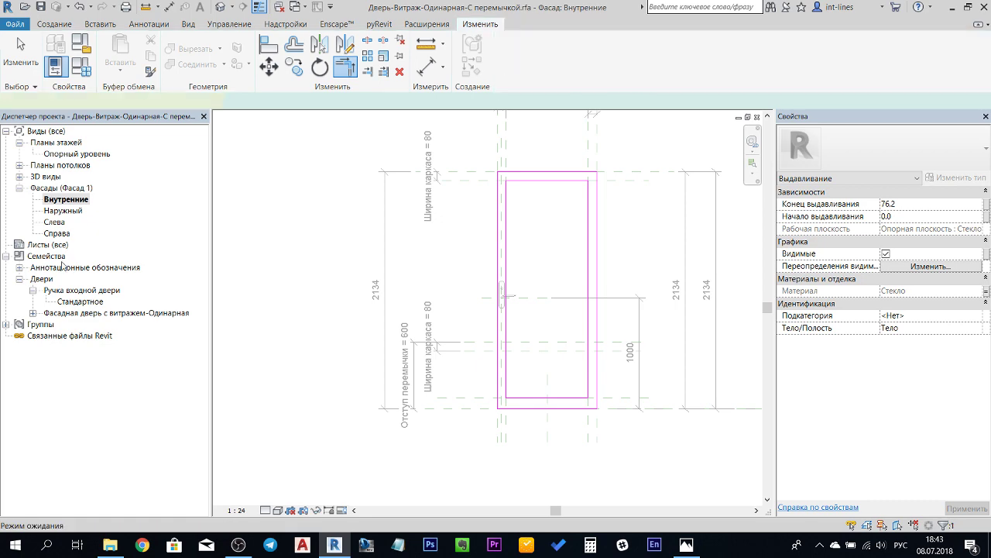
In the Опорный уровень plan, drag the frame depth from 76.2 to 50.8, then open 3D.
double_click(88, 156)
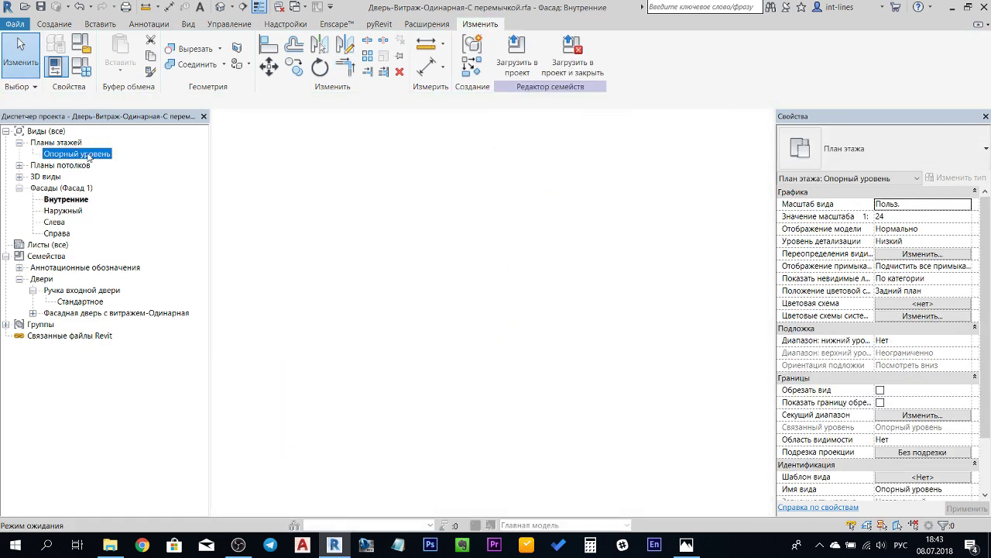
middle_click_drag(571, 407, 449, 356)
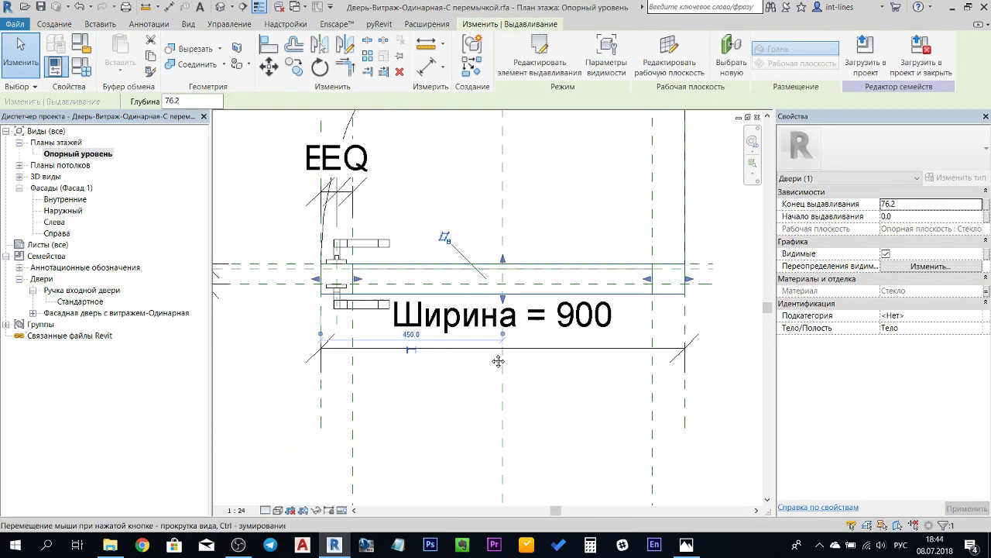
scroll(511, 301, "up", 3)
left_click_drag(511, 301, 508, 248)
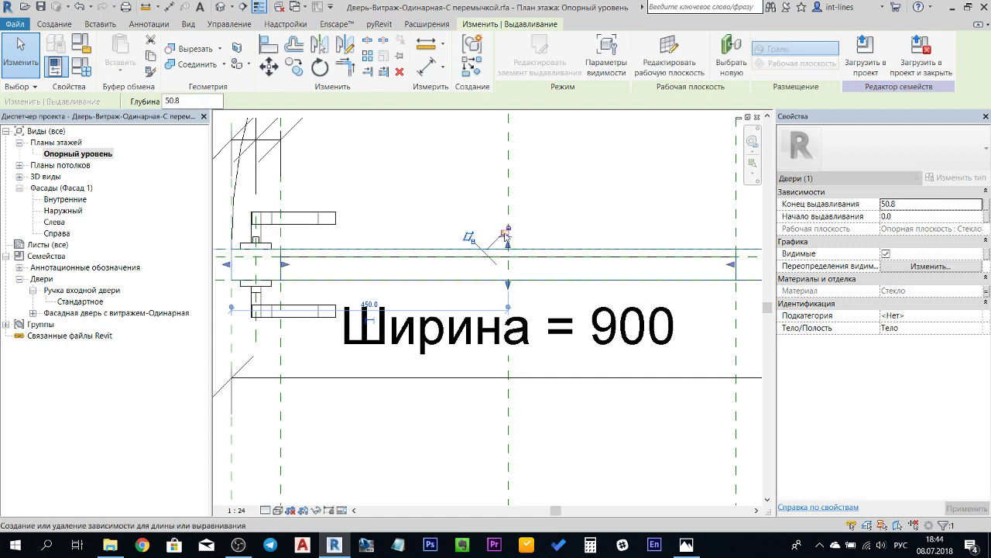
scroll(497, 268, "down", 3)
key("Escape")
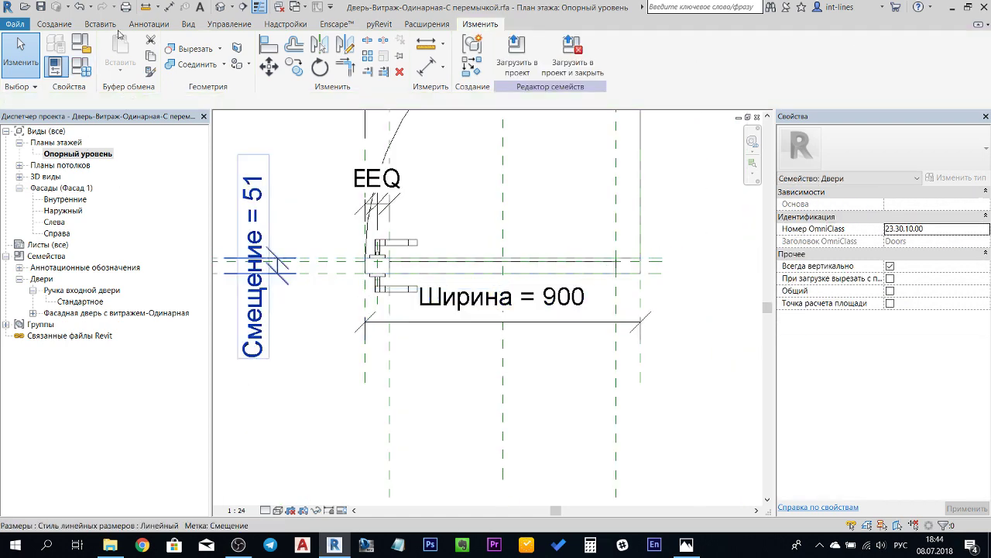
left_click(221, 7)
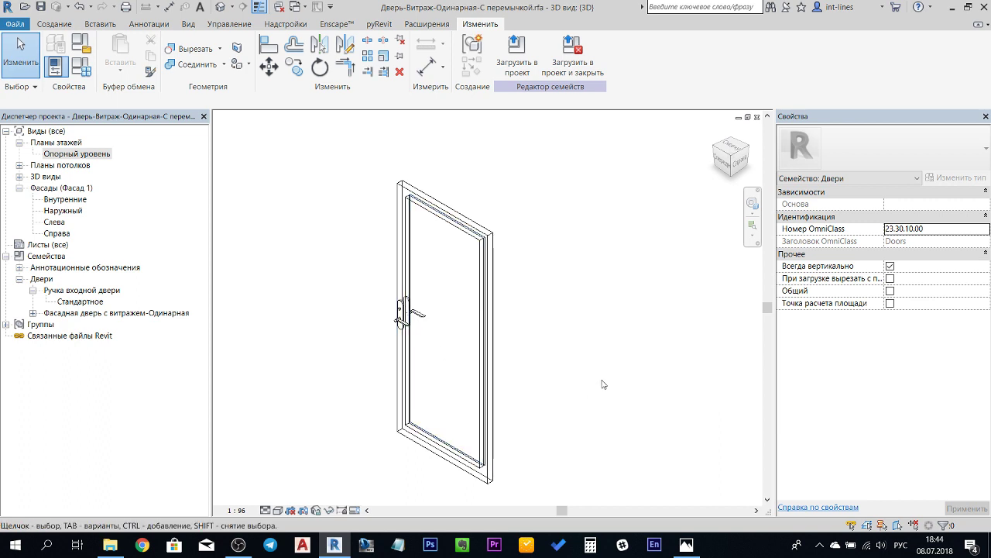
Switch to Realistic visual style and orbit around the door from several angles.
left_click(283, 508)
left_click(289, 486)
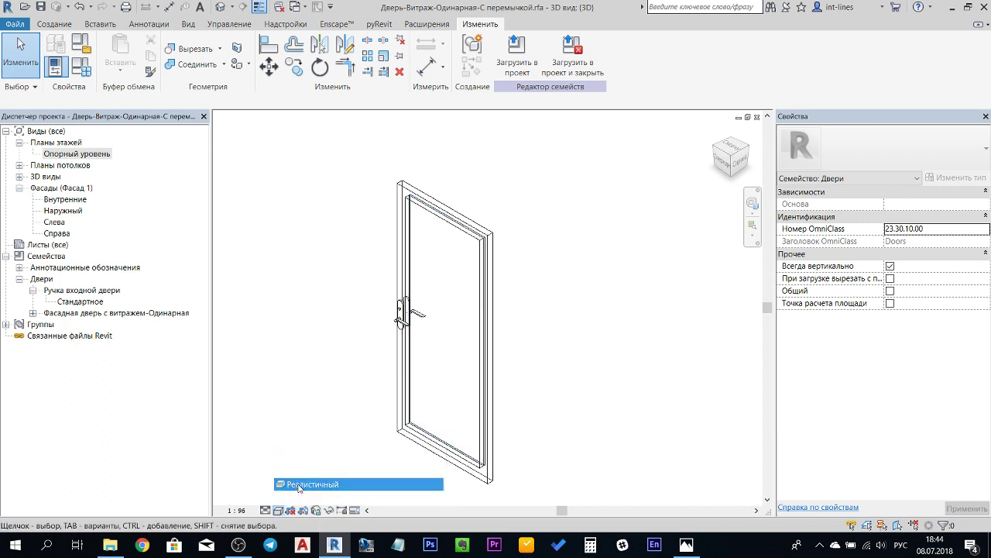
middle_click_drag(568, 418, 649, 354, "shift")
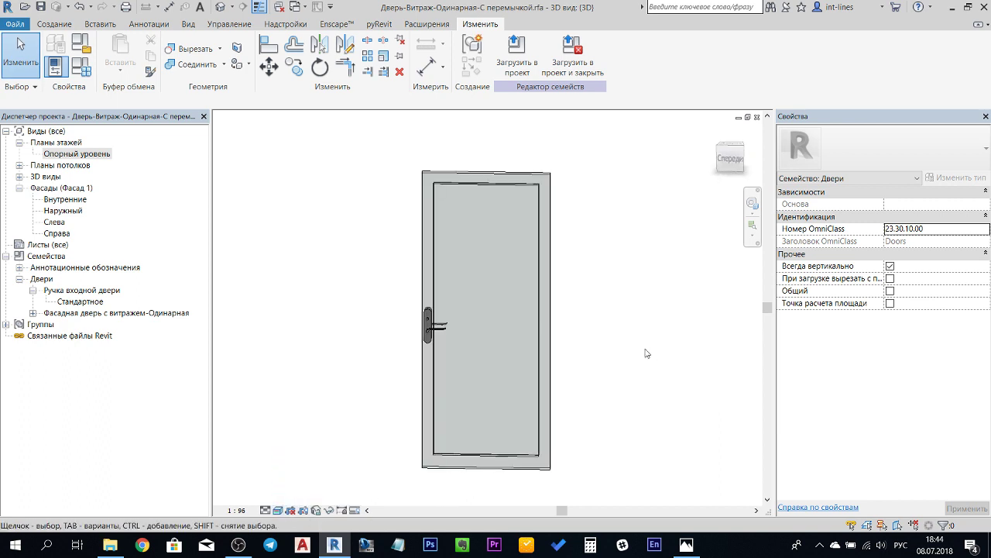
mouse_move(601, 385)
middle_mouse_down("shift")
mouse_move(748, 369)
mouse_move(644, 410)
mouse_move(507, 400)
middle_mouse_up("shift")
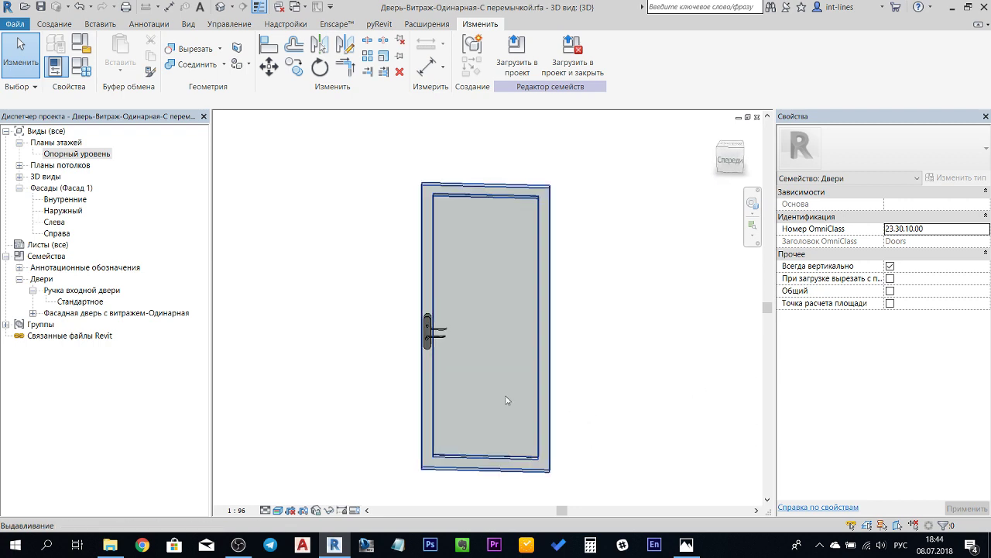
scroll(470, 400, "up", 3)
scroll(402, 293, "down", 3)
mouse_move(343, 407)
middle_mouse_down("shift")
mouse_move(425, 388)
mouse_move(186, 403)
mouse_move(436, 348)
middle_mouse_up("shift")
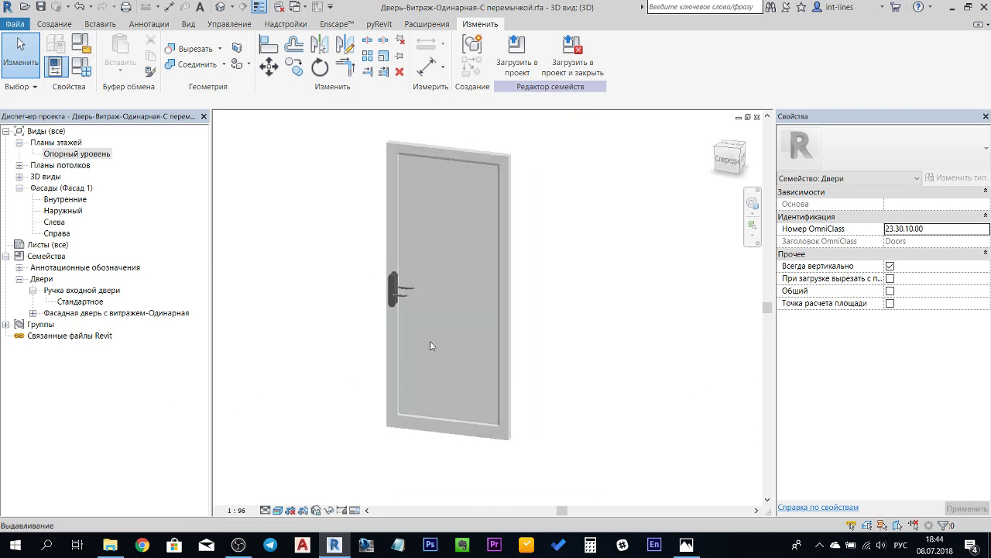
scroll(352, 291, "up", 4)
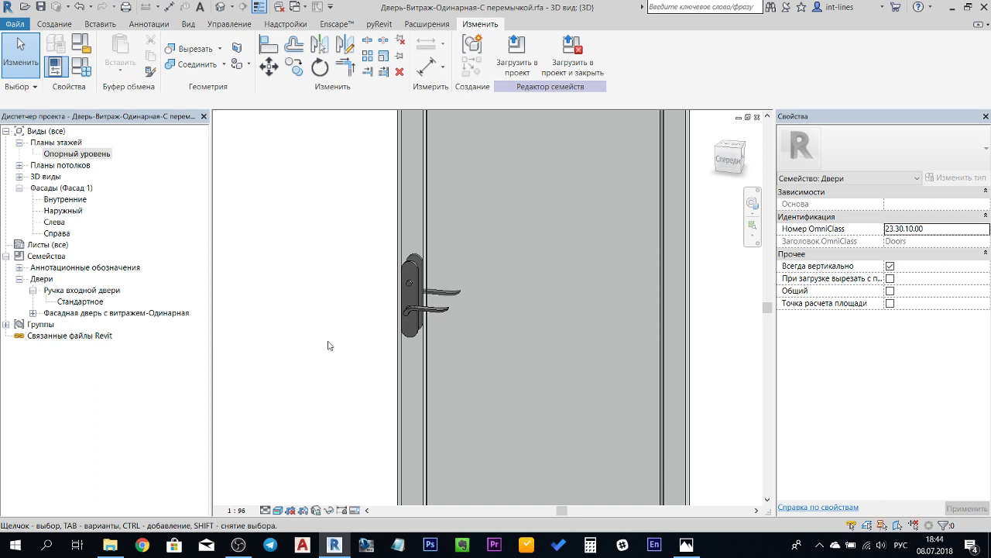
scroll(377, 246, "down", 4)
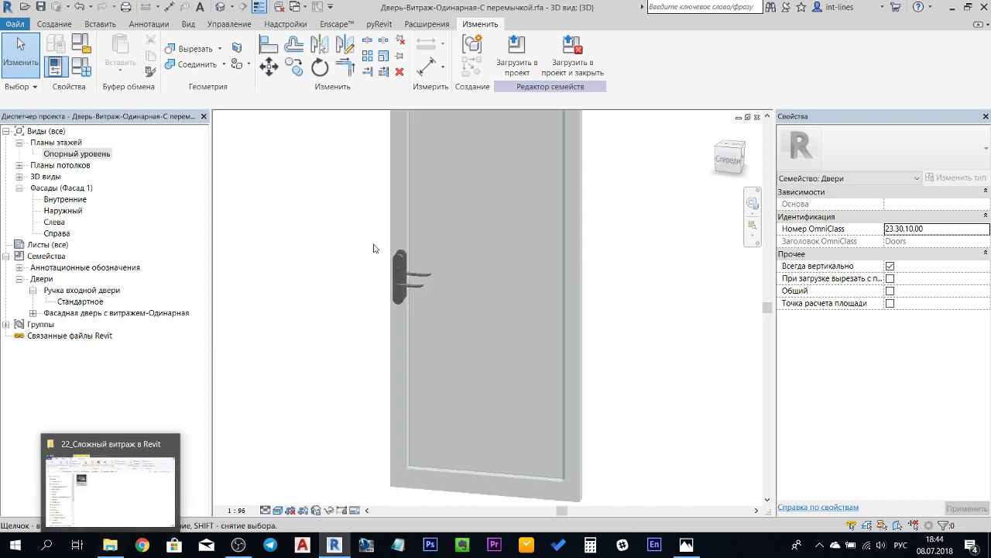
Open Family Types and start editing the Материал каркаса value.
middle_click_drag(619, 227, 597, 333)
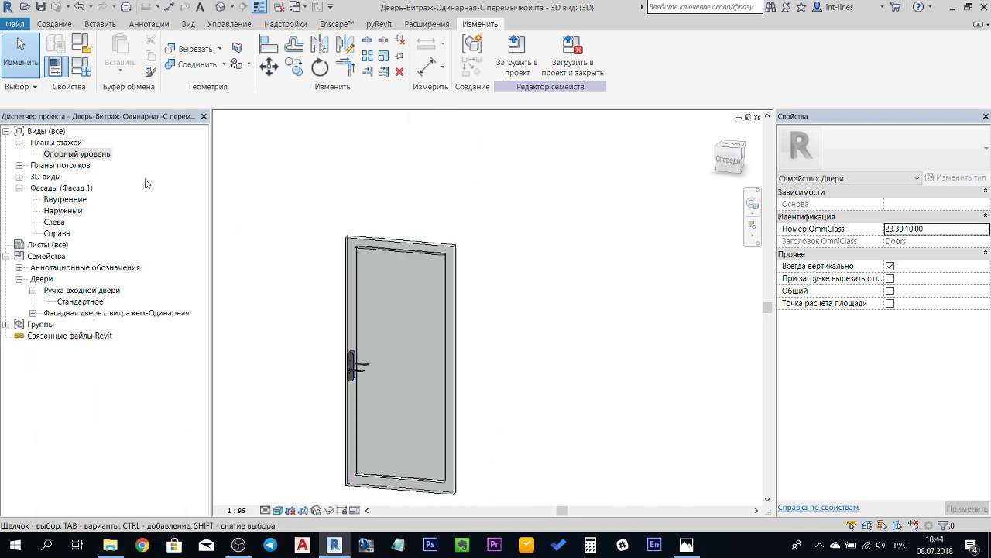
left_click(80, 72)
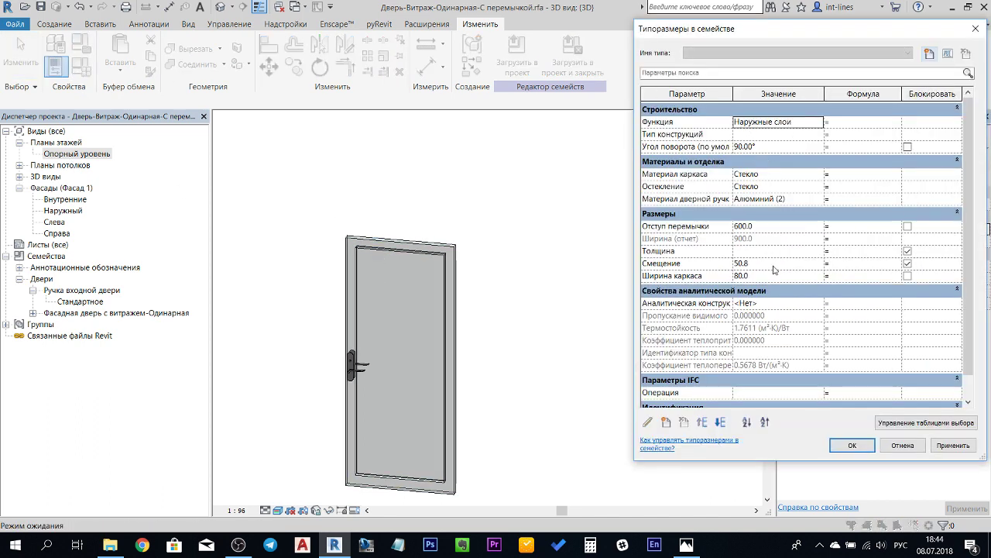
left_click(793, 177)
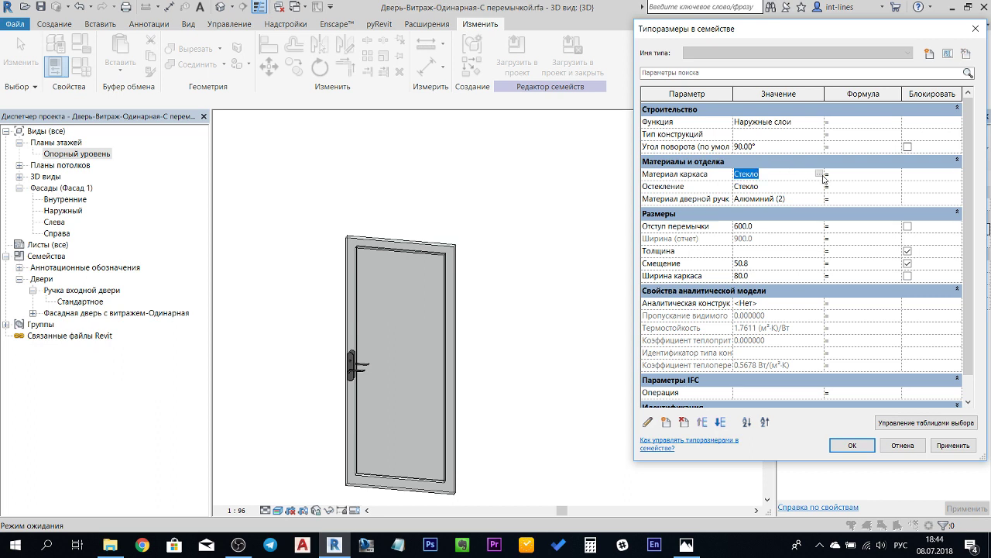
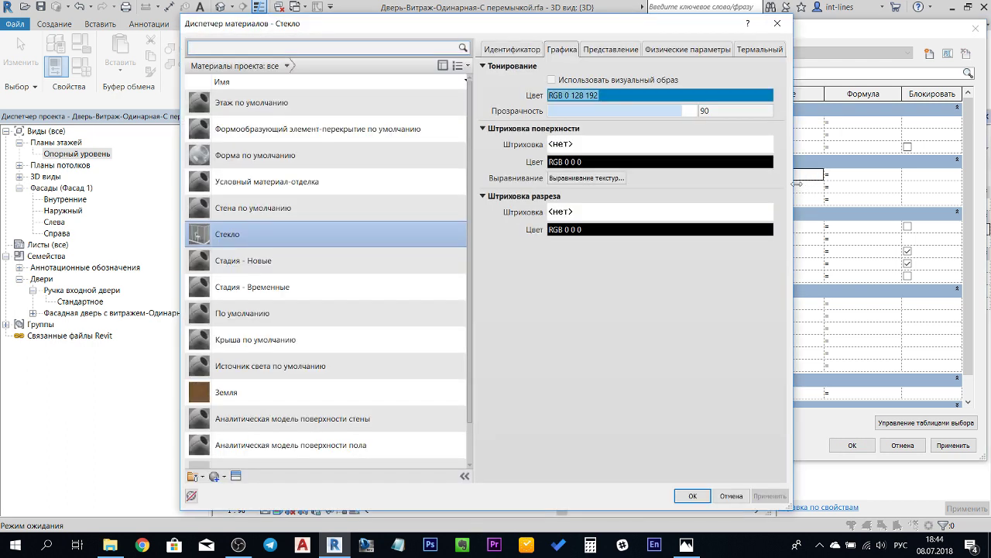
Try pasting Алюминий as the frame material and dismiss the invalid-material warnings.
left_click(776, 23)
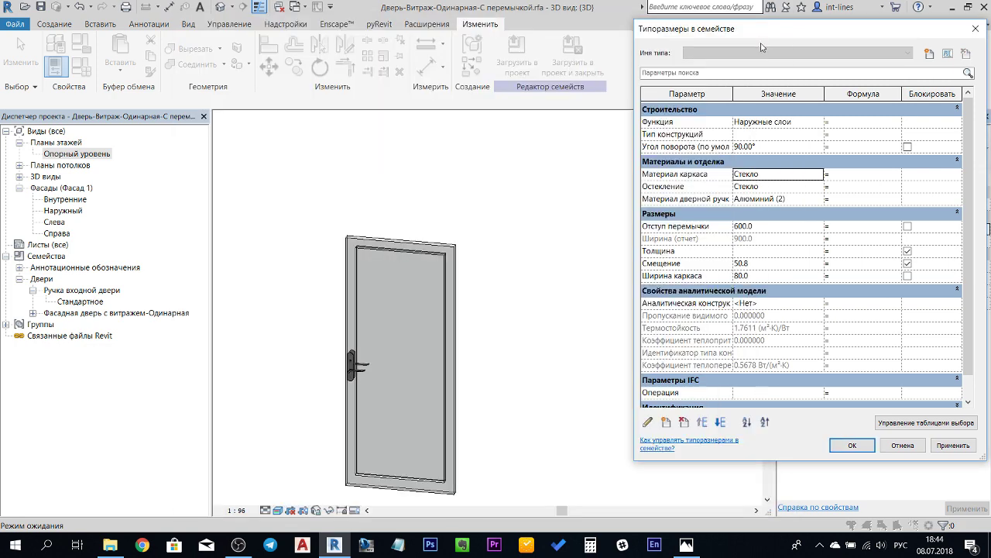
left_click(797, 199)
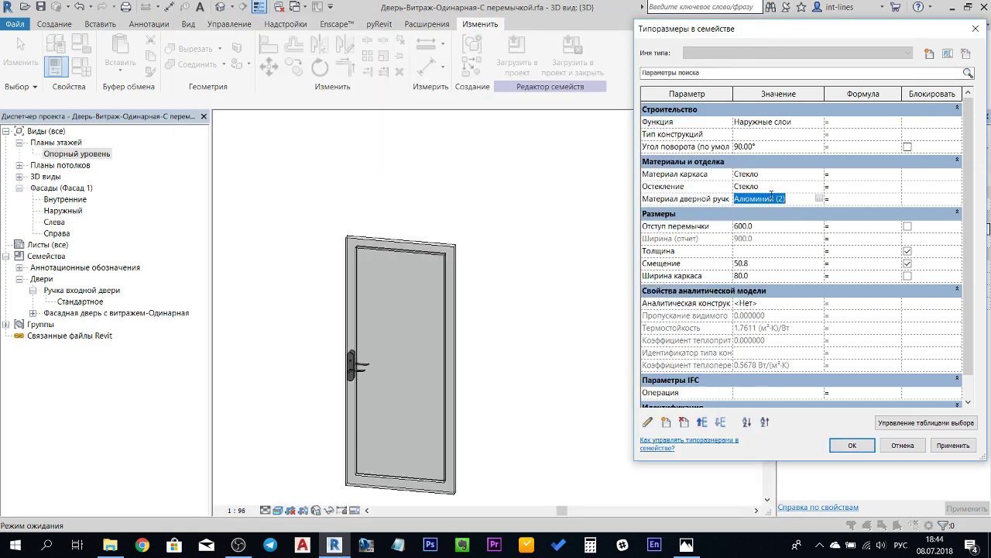
left_click_drag(773, 198, 700, 199)
key("ctrl+c")
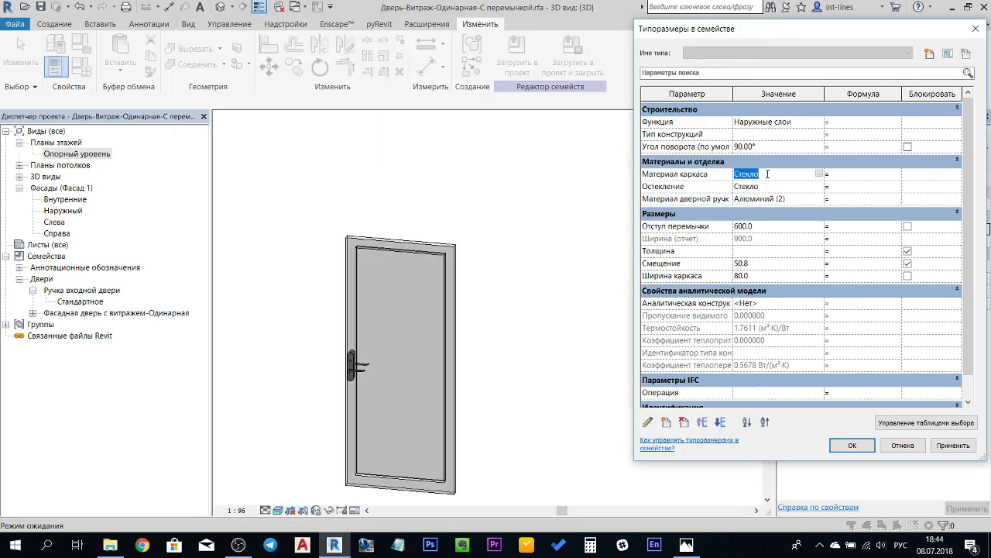
left_click(768, 173)
key("ctrl+v")
key("Return")
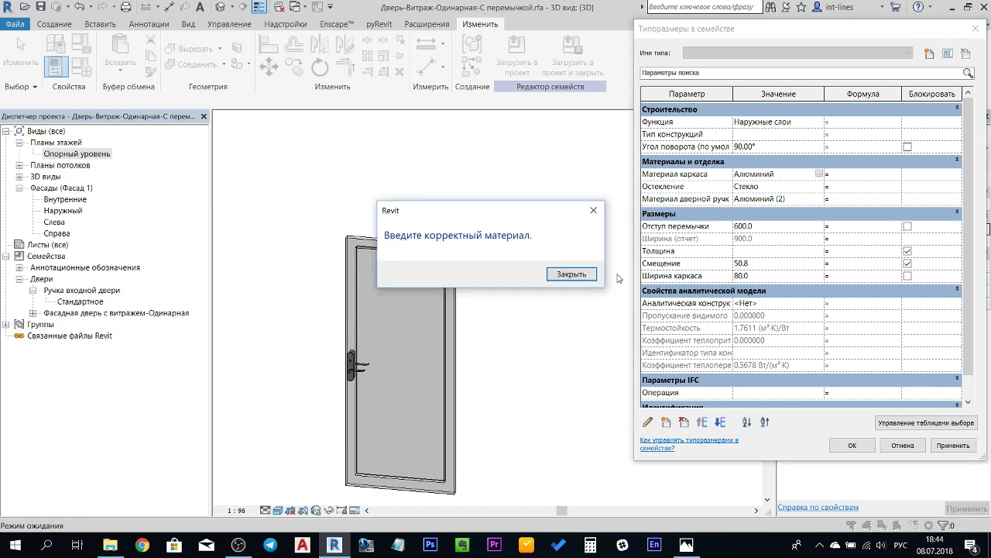
left_click(580, 274)
key("Return")
left_click(577, 272)
left_click(796, 199)
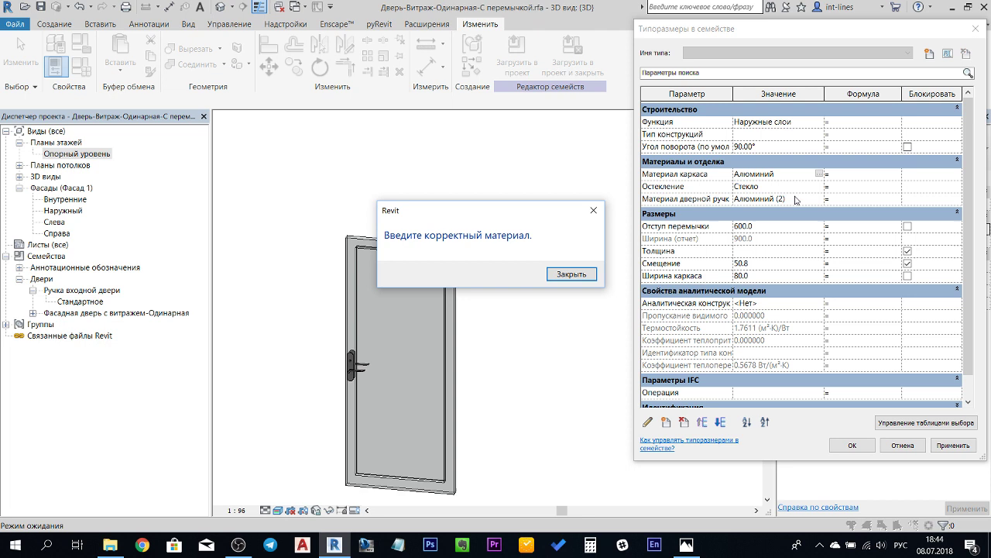
left_click(575, 273)
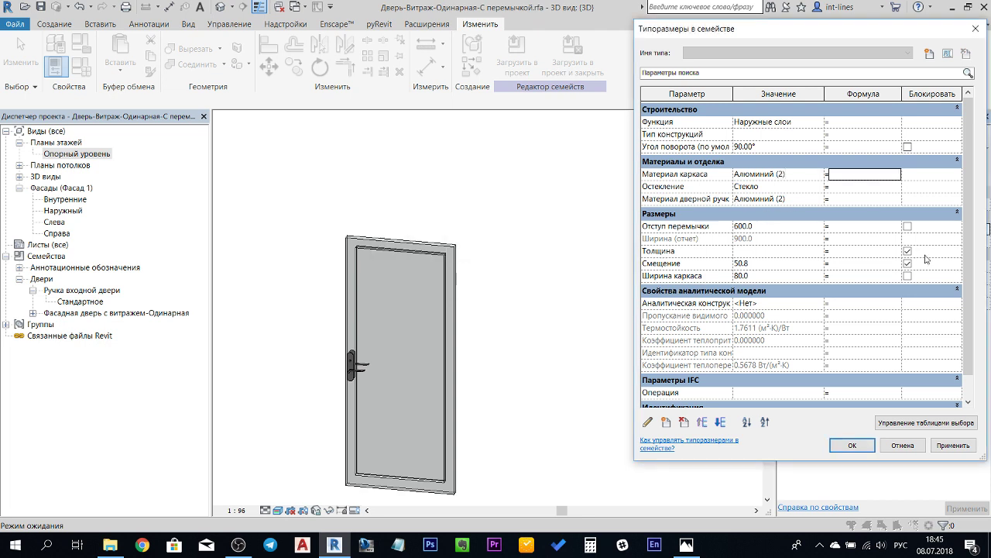
Attempt to apply the type parameters, dismissing the invalid value errors.
left_click(952, 447)
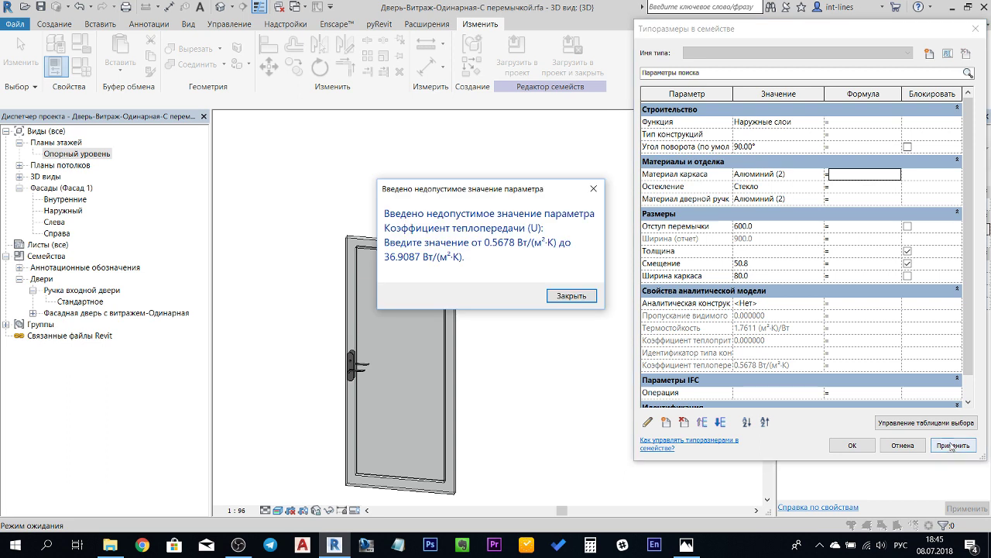
left_click(582, 302)
left_click(944, 446)
left_click(565, 297)
Choose Алюминий (2) as frame material in the Material Browser and apply.
left_click(819, 180)
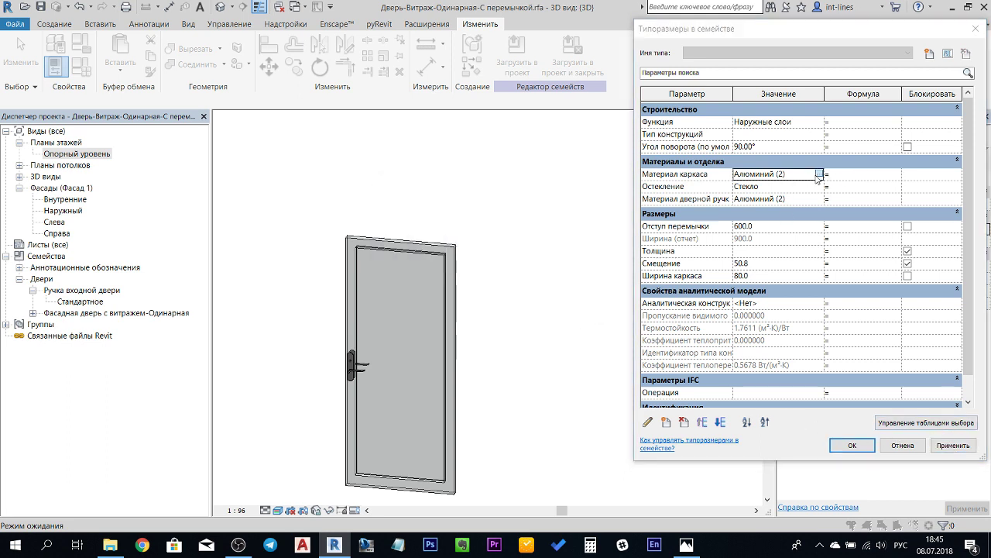
left_click(819, 178)
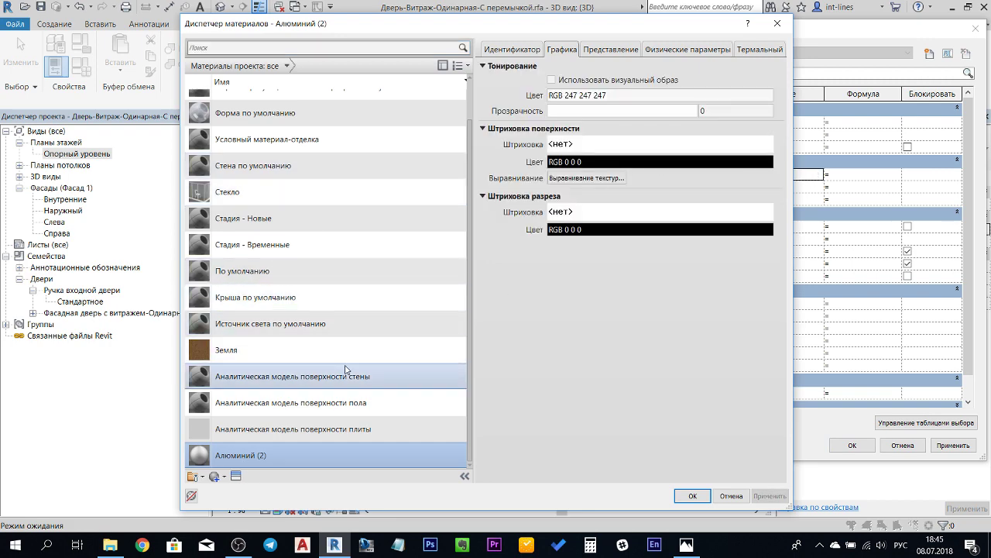
left_click(286, 402)
left_click(256, 428)
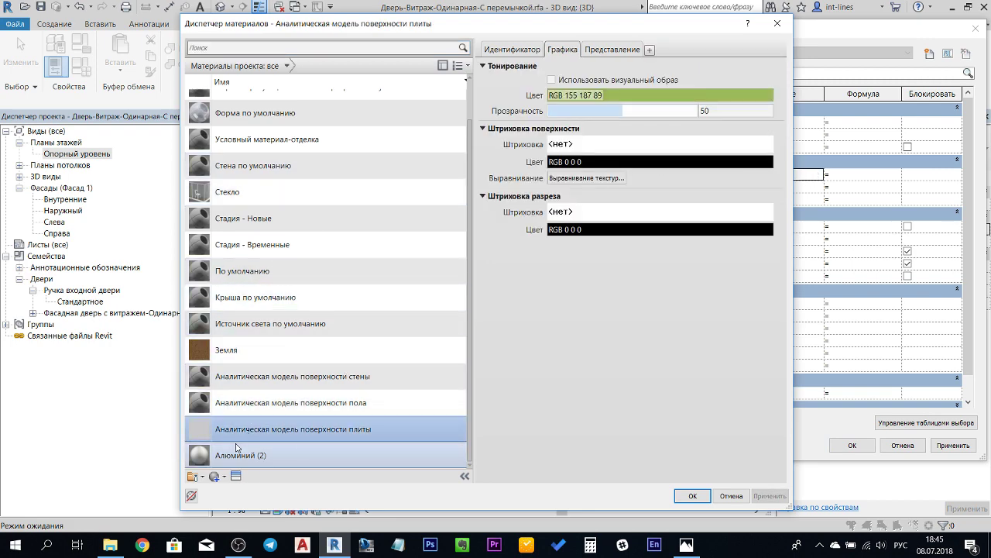
left_click(236, 448)
key("Return")
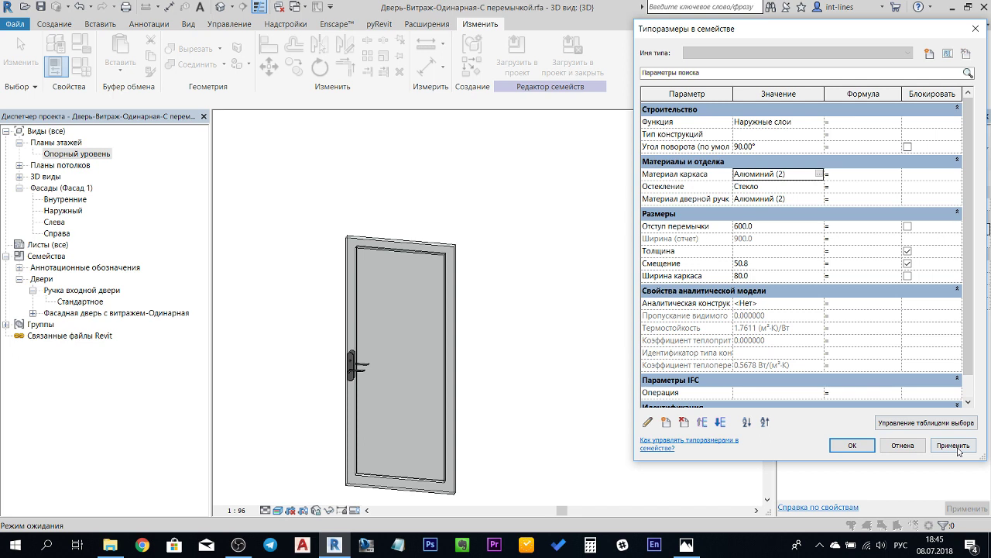
left_click(958, 448)
left_click(563, 298)
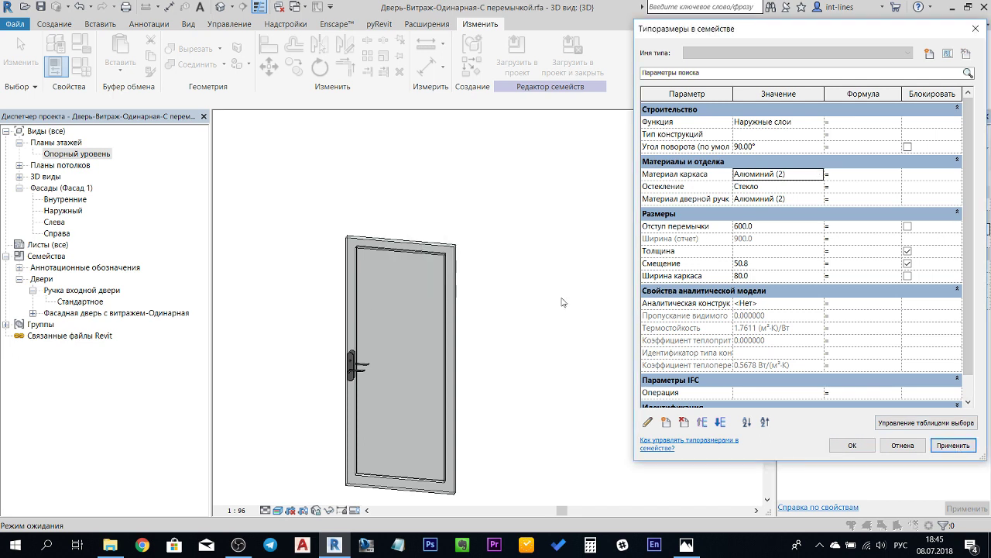
left_click_drag(968, 211, 975, 230)
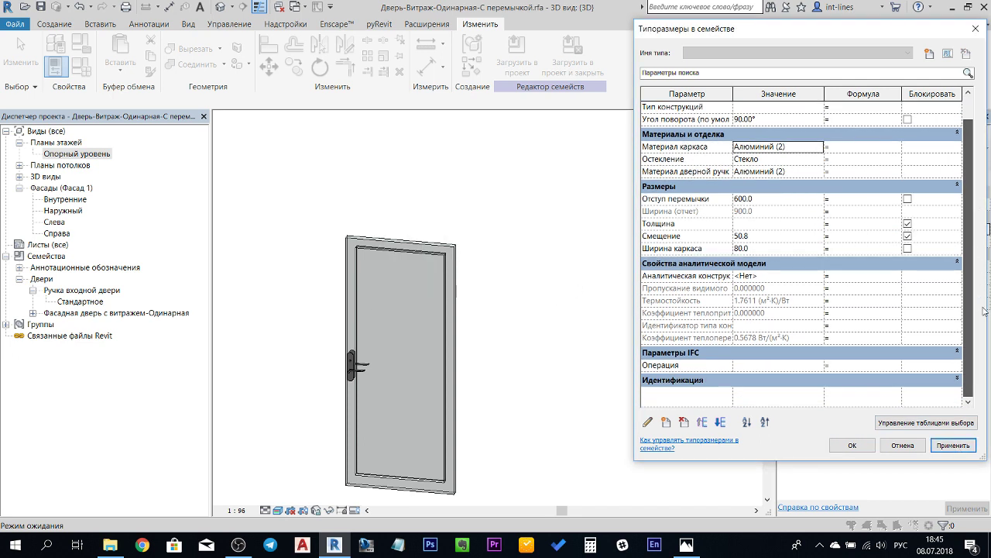
scroll(779, 353, "down", 3)
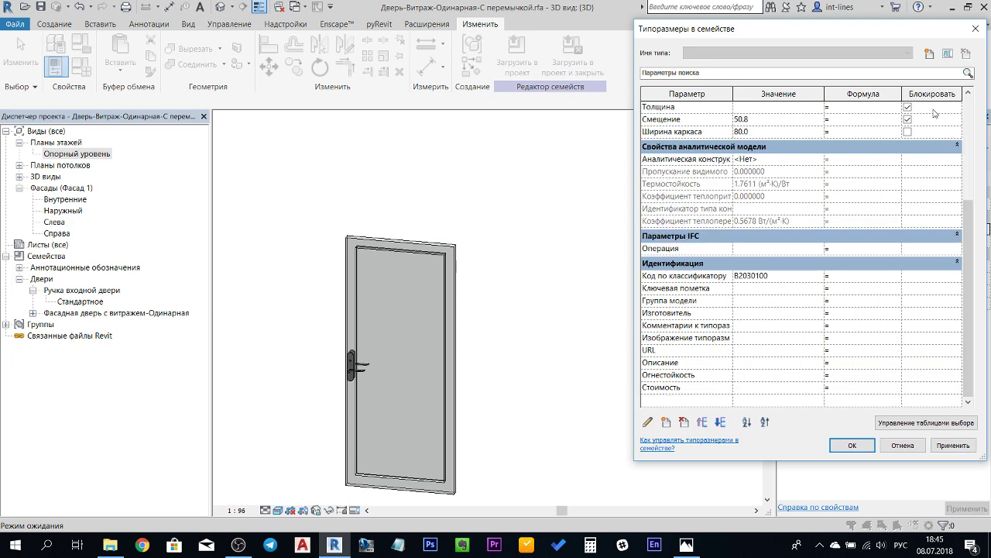
Reopen Family Types, keep Стекло as frame material, then apply and close.
left_click(975, 28)
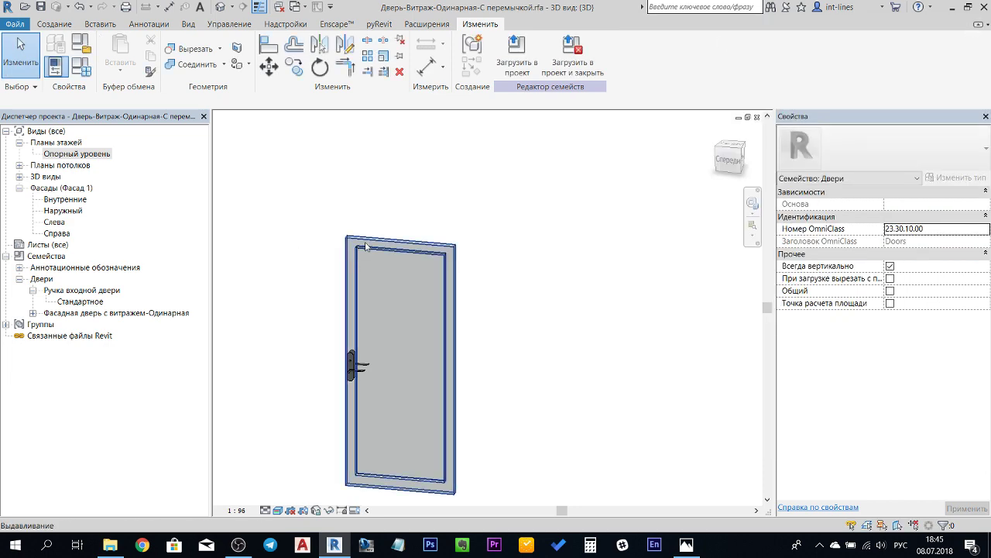
left_click(81, 65)
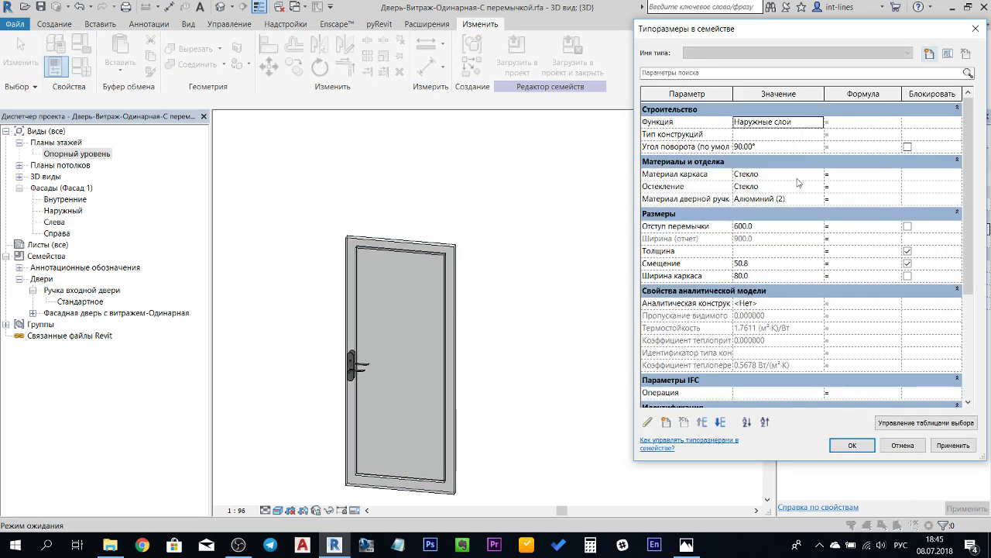
left_click(817, 174)
left_click(818, 175)
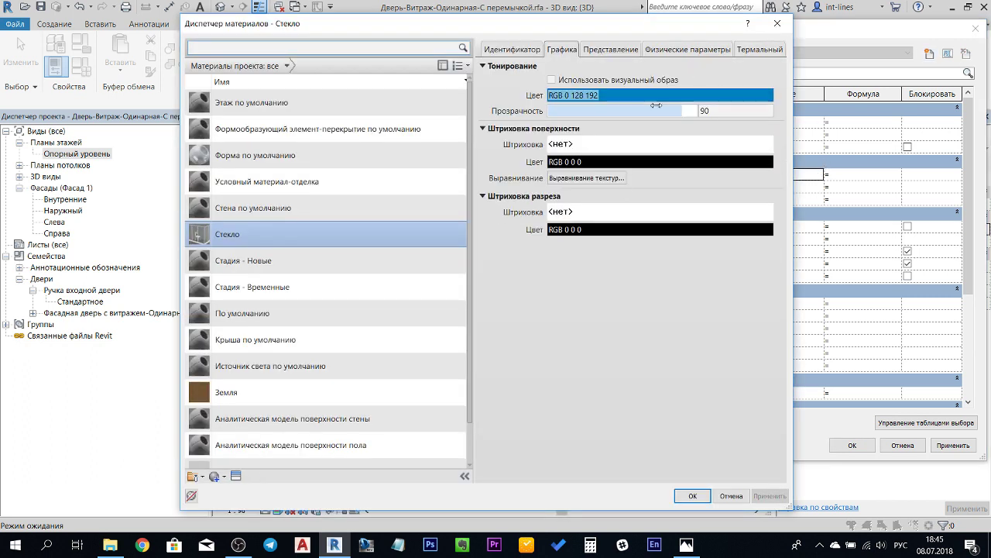
scroll(378, 399, "down", 2)
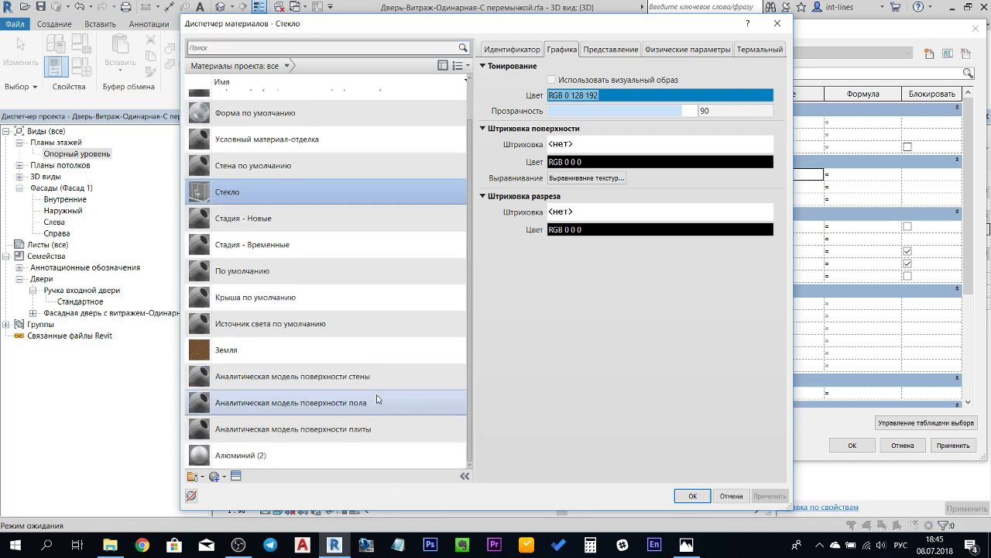
scroll(378, 399, "up", 2)
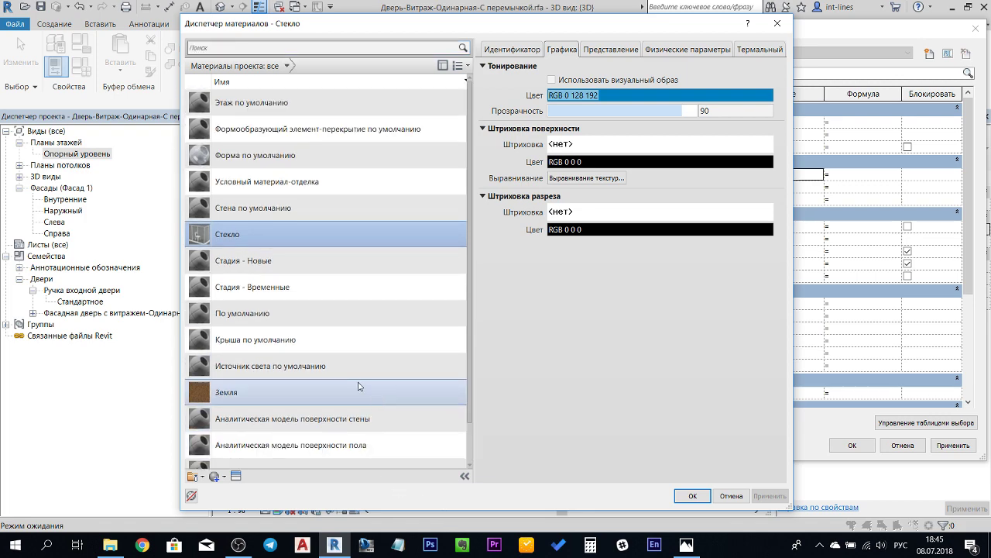
scroll(359, 386, "down", 2)
scroll(359, 386, "up", 2)
scroll(359, 385, "down", 2)
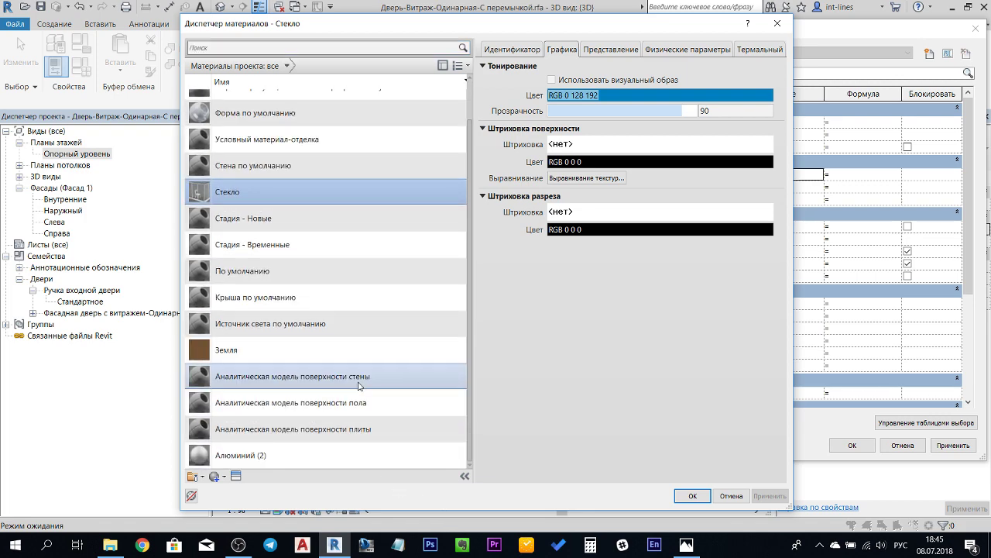
left_click(692, 496)
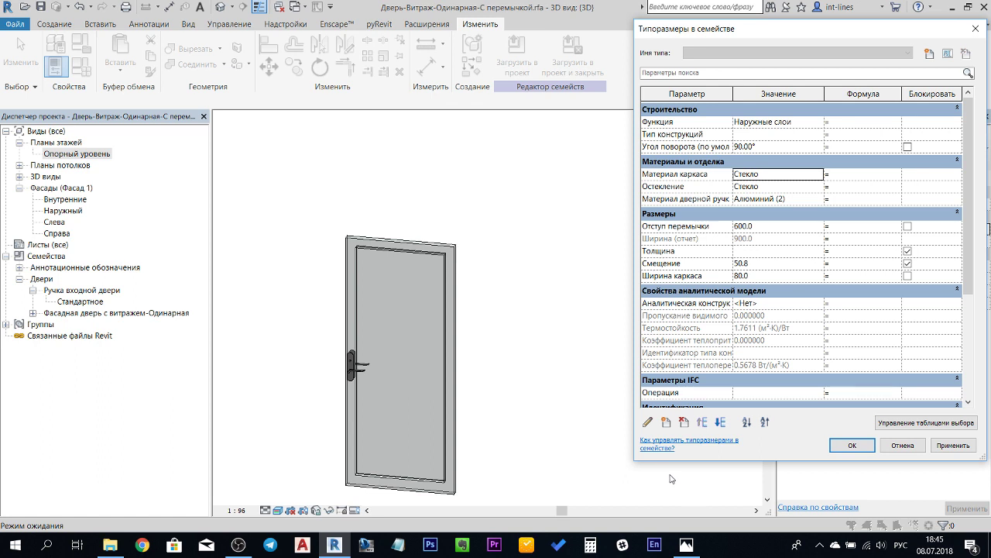
left_click(954, 448)
left_click(902, 446)
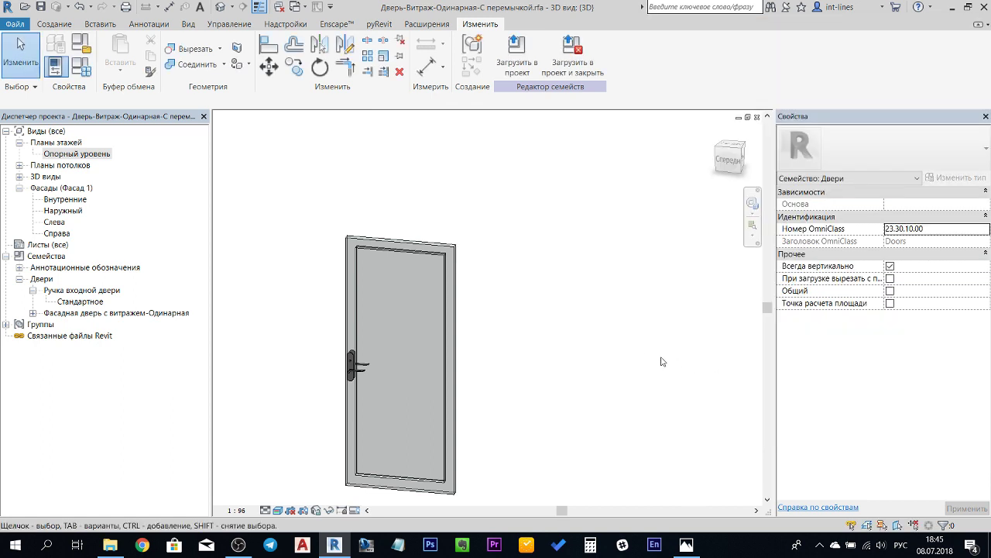
Save the door family and load it into Проект1.
scroll(467, 385, "up", 2)
scroll(478, 351, "up", 1)
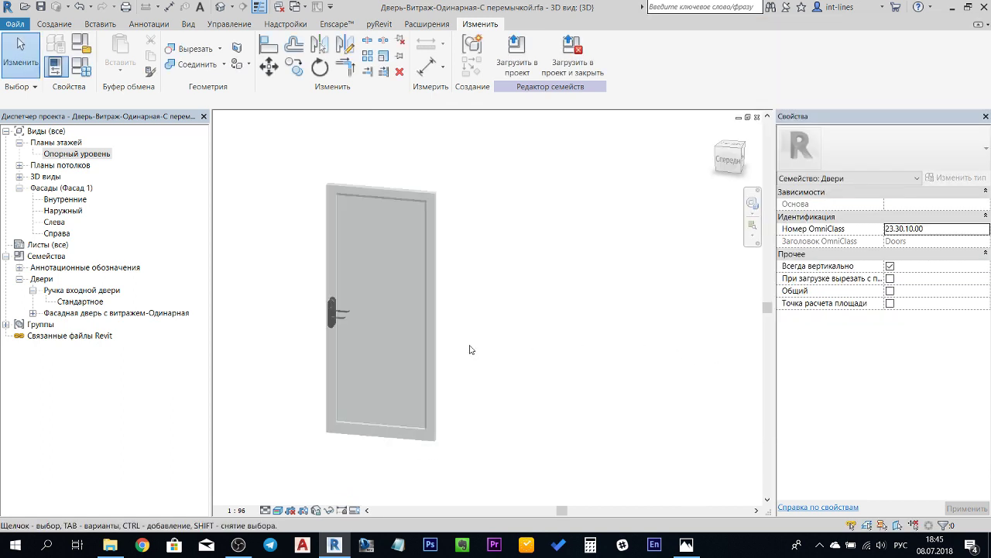
scroll(471, 347, "up", 1)
left_click(41, 7)
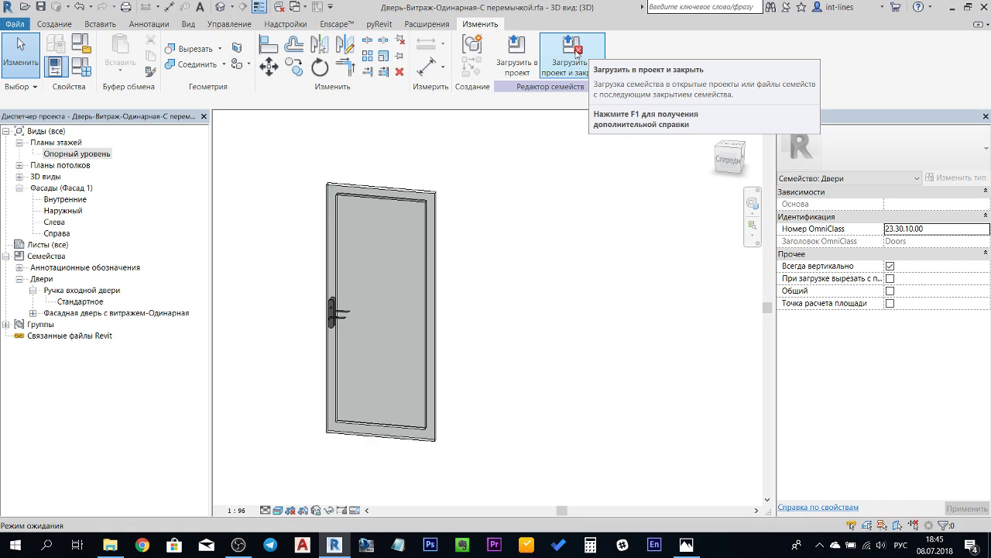
left_click(515, 44)
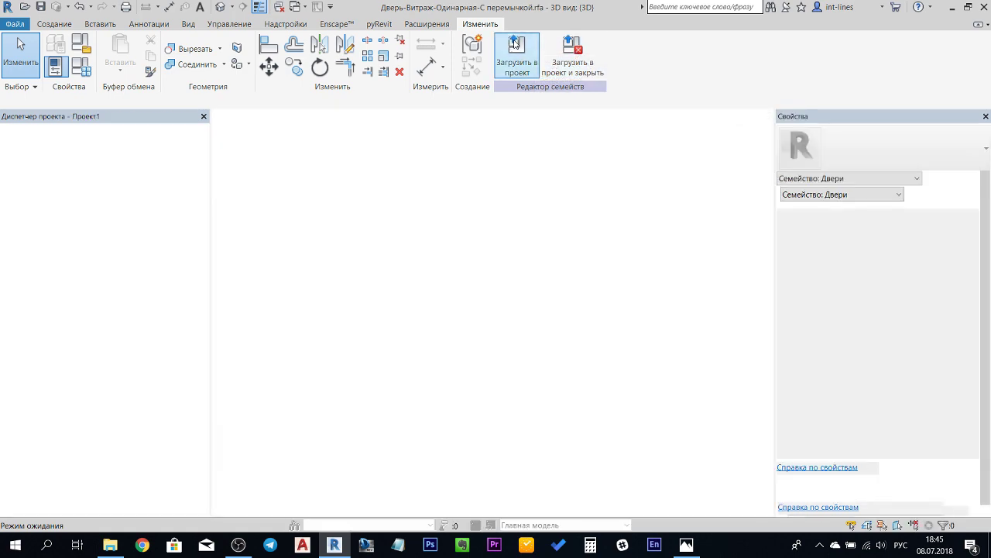
Skip saving and swap the curtain-wall door to Дверь-Витраж-Одинарная-С перемычкой.
scroll(372, 278, "up", 2)
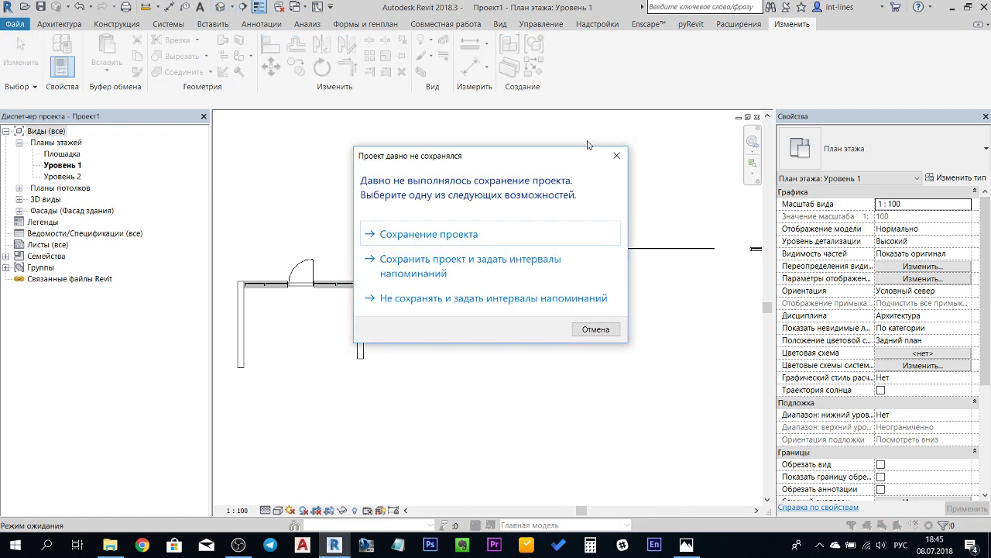
left_click(616, 155)
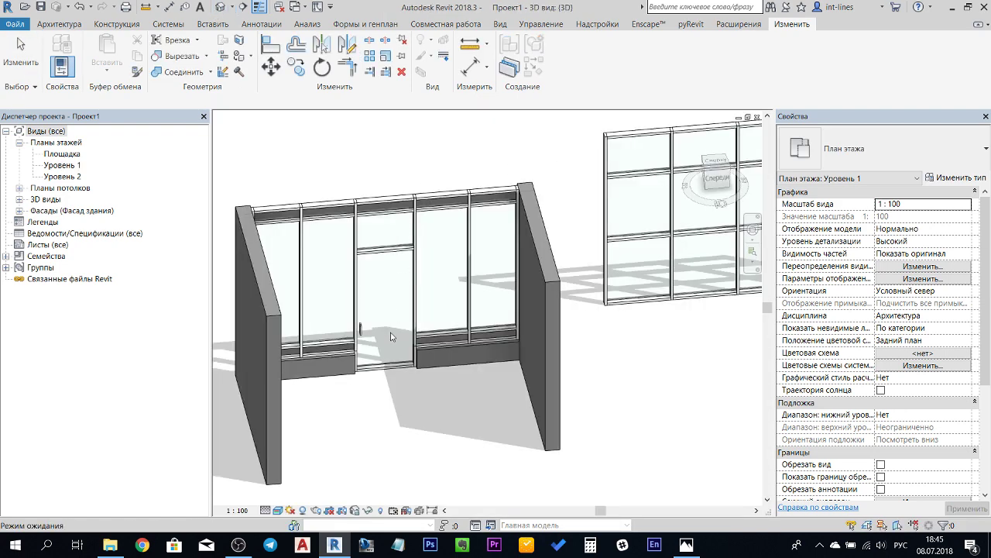
scroll(379, 325, "up", 3)
left_click(356, 255)
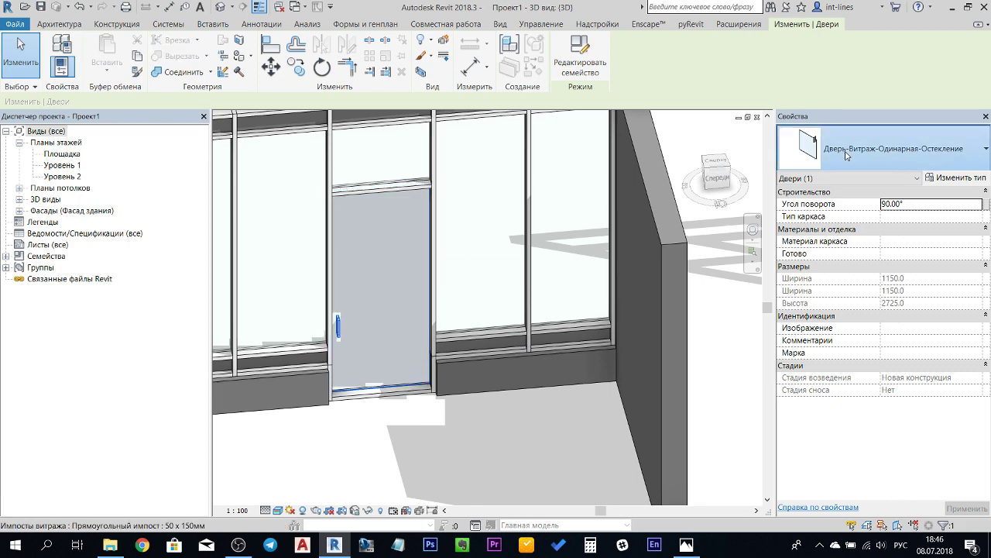
left_click(847, 155)
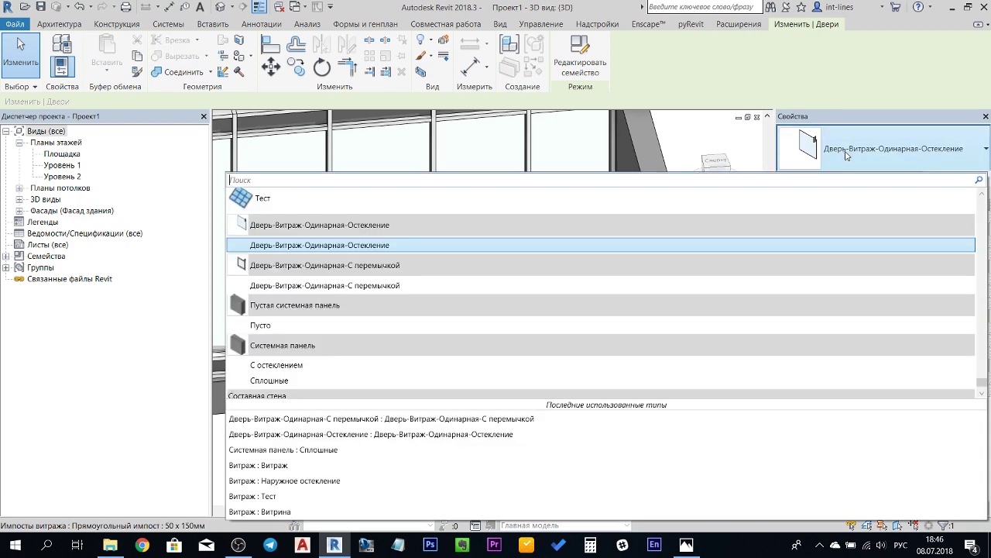
left_click(343, 289)
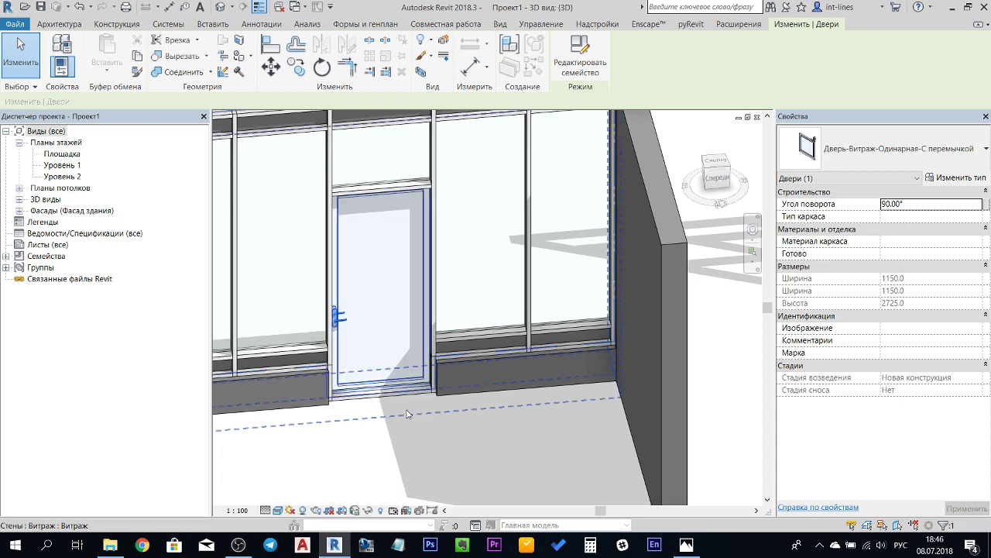
left_click(432, 430)
Reselect the door and confirm its type properties (offset 50.8, frame width 80.0).
mouse_move(453, 429)
middle_mouse_down("shift")
mouse_move(402, 323)
mouse_move(339, 503)
middle_mouse_up("shift")
scroll(339, 503, "up", 2)
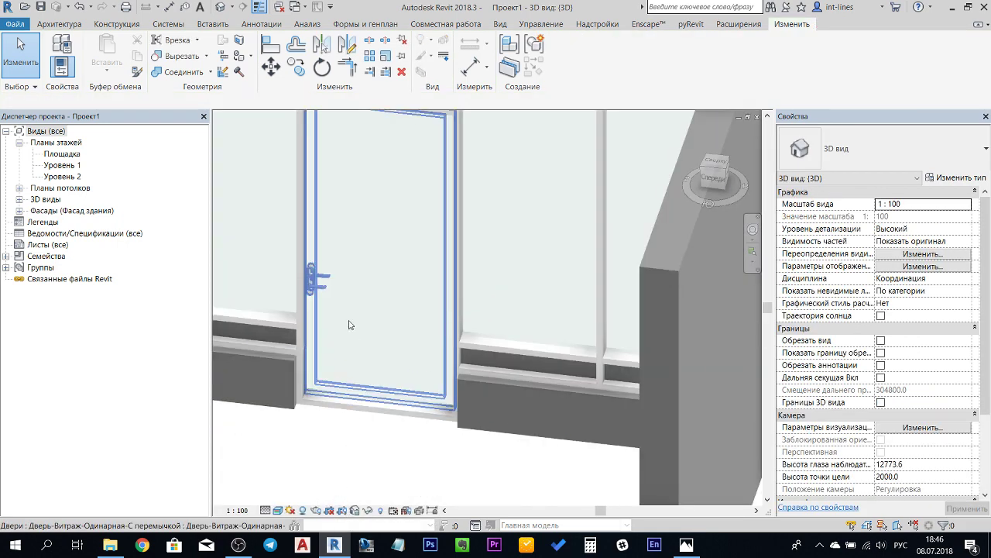
left_click(320, 225)
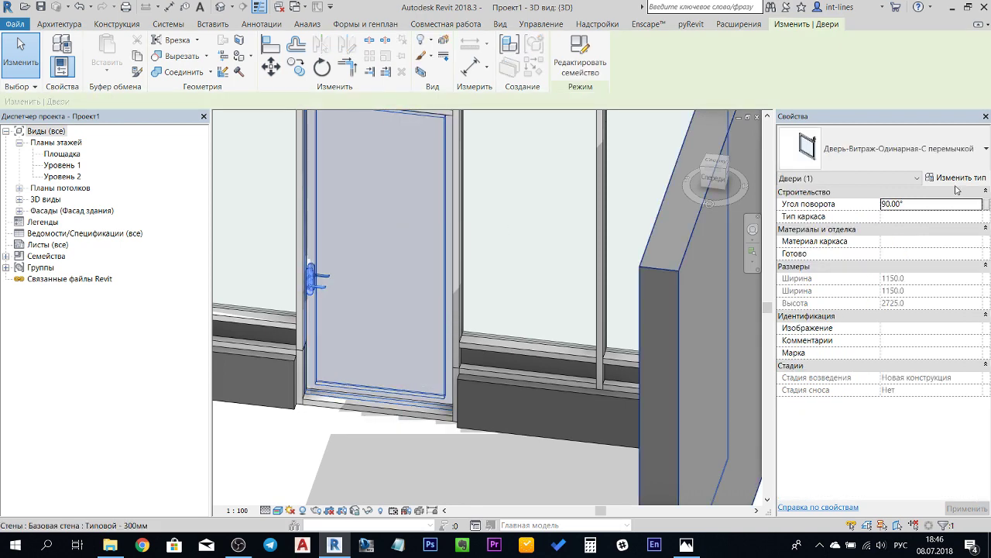
left_click(956, 180)
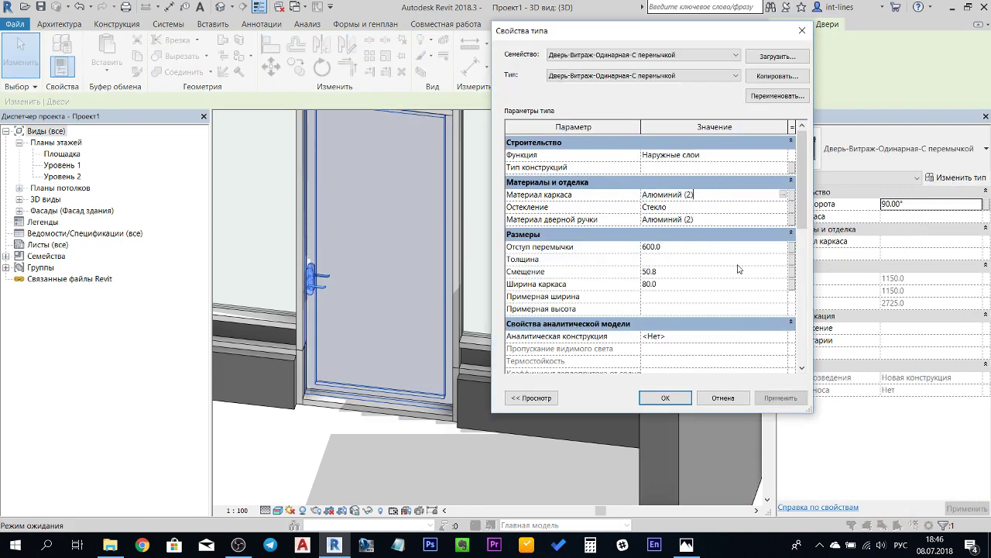
left_click(793, 399)
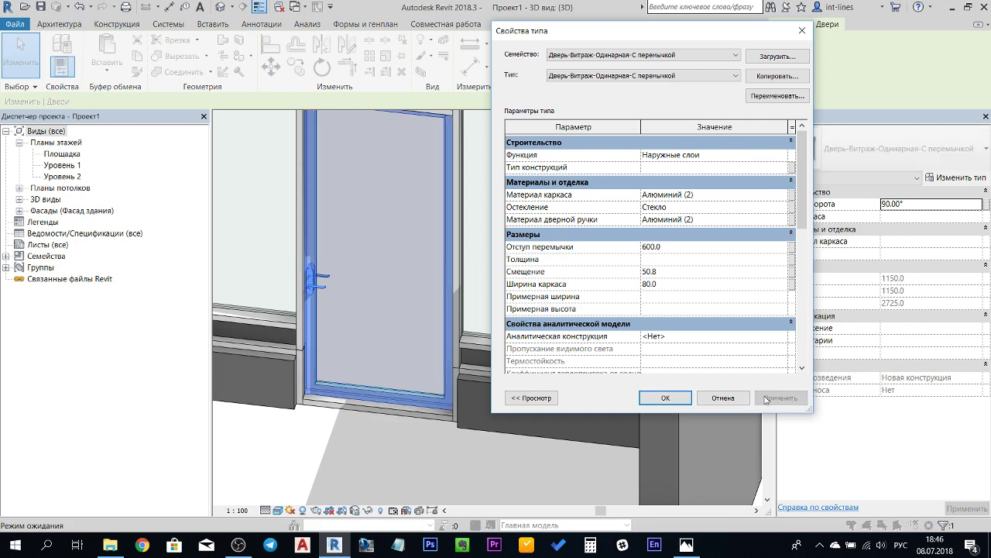
left_click(655, 398)
left_click(439, 469)
scroll(400, 469, "up", 2)
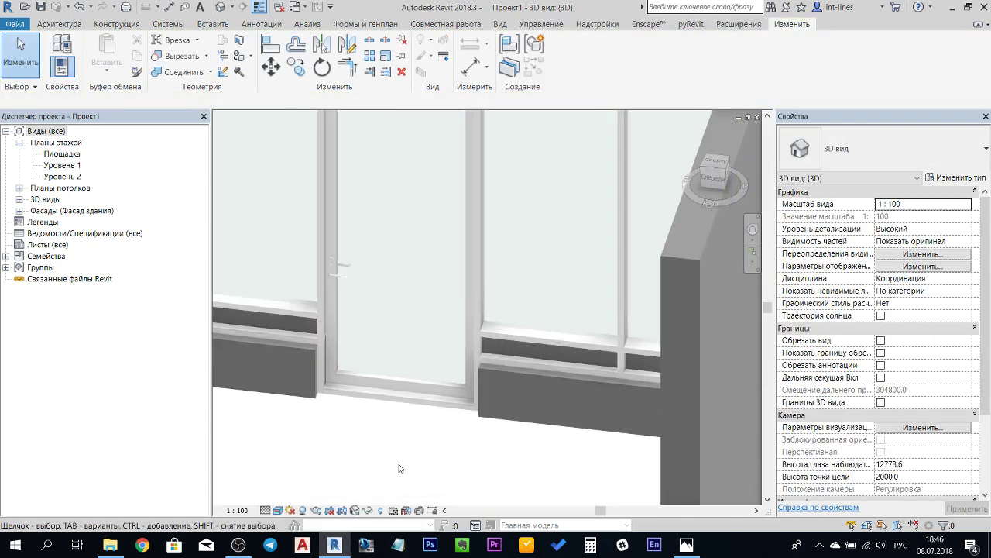
scroll(401, 469, "down", 1)
scroll(399, 465, "down", 1)
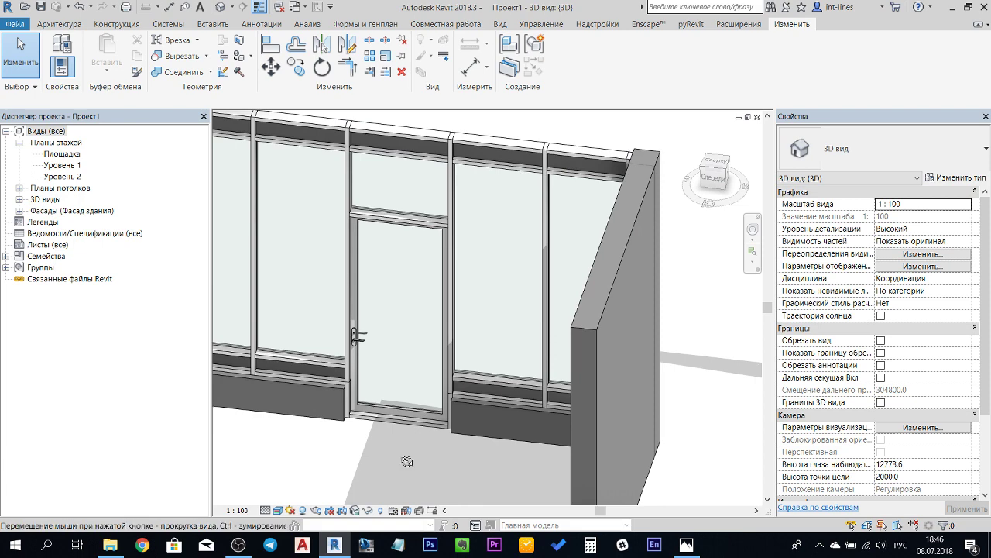
middle_click_drag(407, 462, 413, 412, "shift")
scroll(413, 411, "up", 2)
mouse_move(465, 206)
middle_mouse_down("shift")
mouse_move(442, 210)
mouse_move(462, 206)
middle_mouse_up("shift")
scroll(458, 418, "down", 2)
middle_click_drag(457, 419, 504, 383, "shift")
scroll(540, 235, "up", 2)
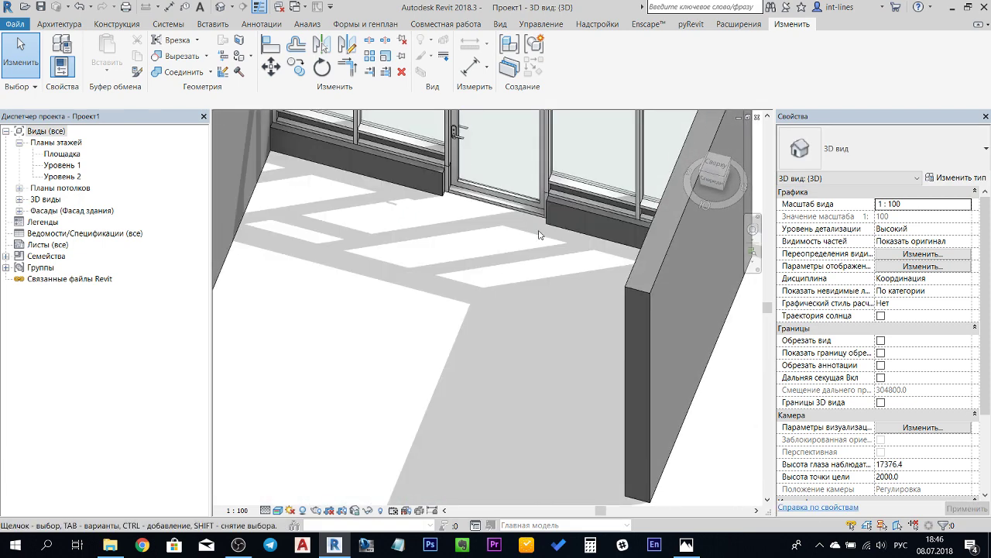
scroll(387, 370, "down", 2)
scroll(434, 348, "down", 2)
scroll(451, 327, "up", 3)
mouse_move(452, 327)
middle_mouse_down()
mouse_move(134, 501)
mouse_move(232, 434)
middle_mouse_up()
middle_click_drag(418, 295, 749, 364, "shift")
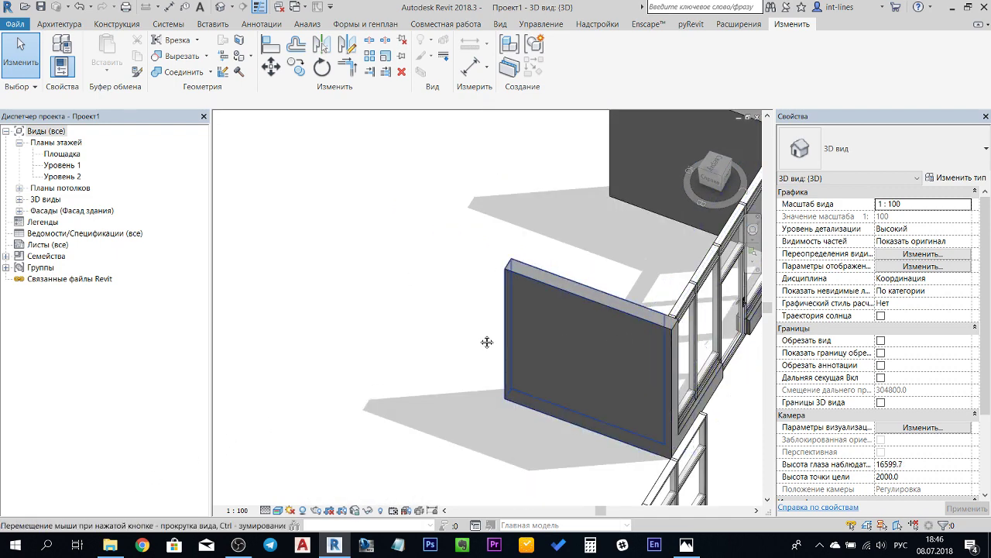
scroll(487, 342, "down", 3)
scroll(499, 360, "up", 3)
scroll(513, 376, "up", 2)
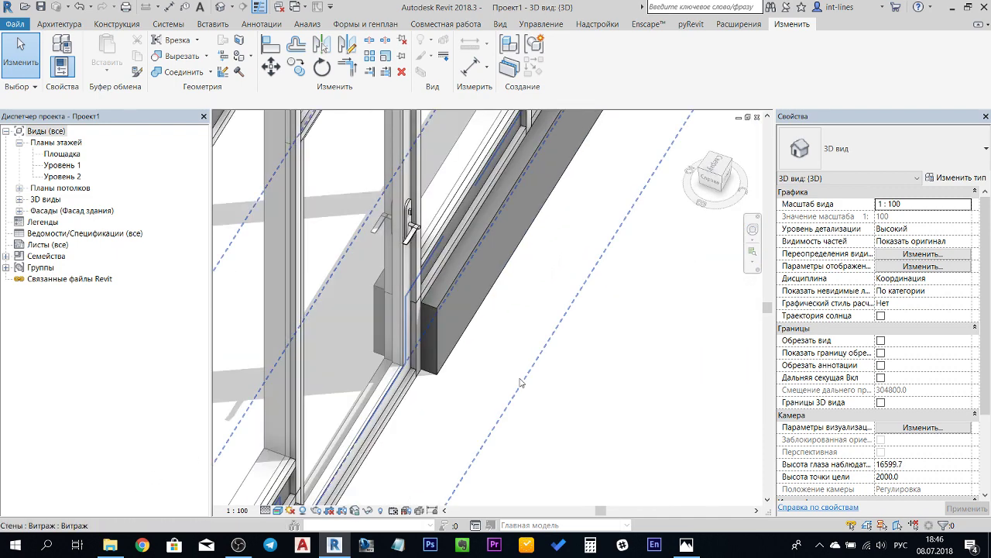
scroll(403, 364, "up", 2)
scroll(310, 354, "up", 2)
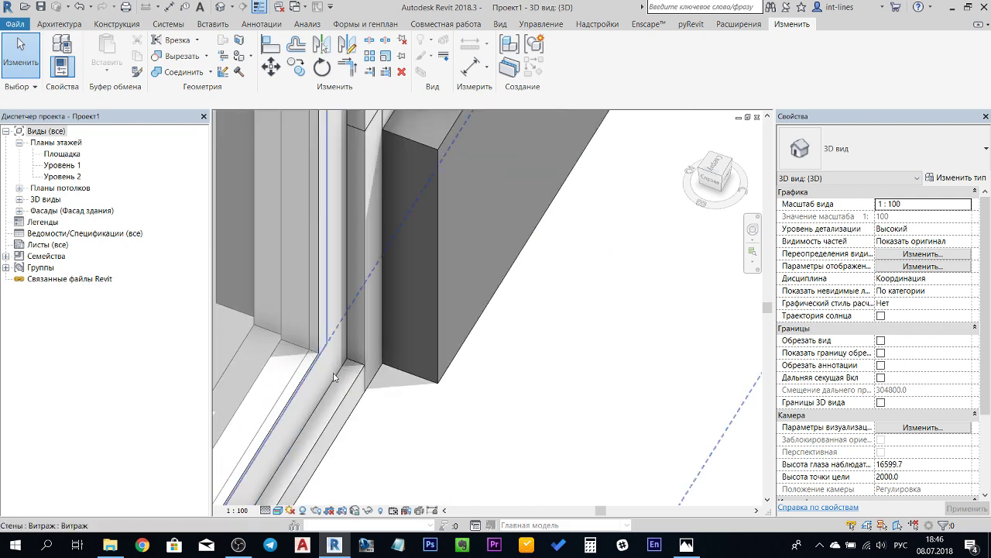
scroll(315, 359, "down", 2)
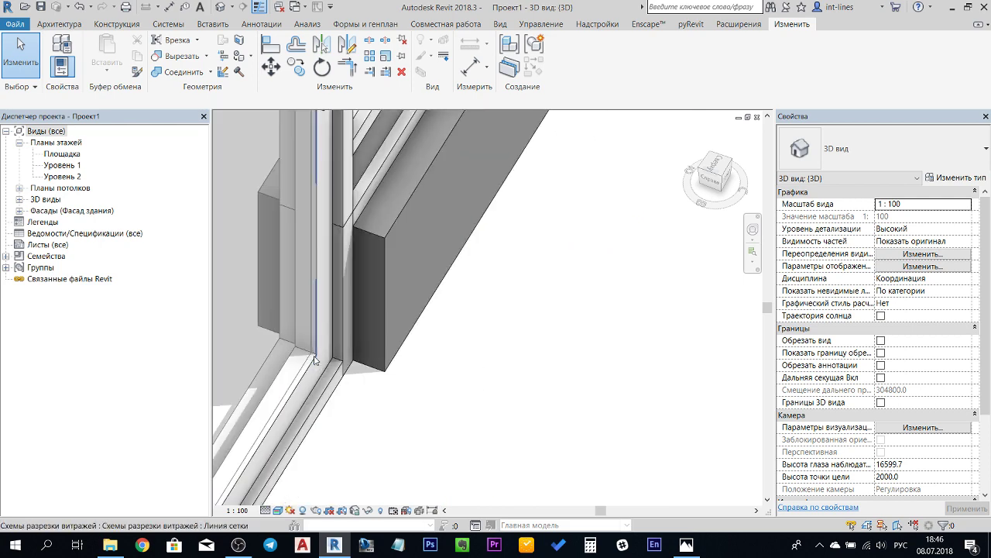
scroll(315, 359, "down", 2)
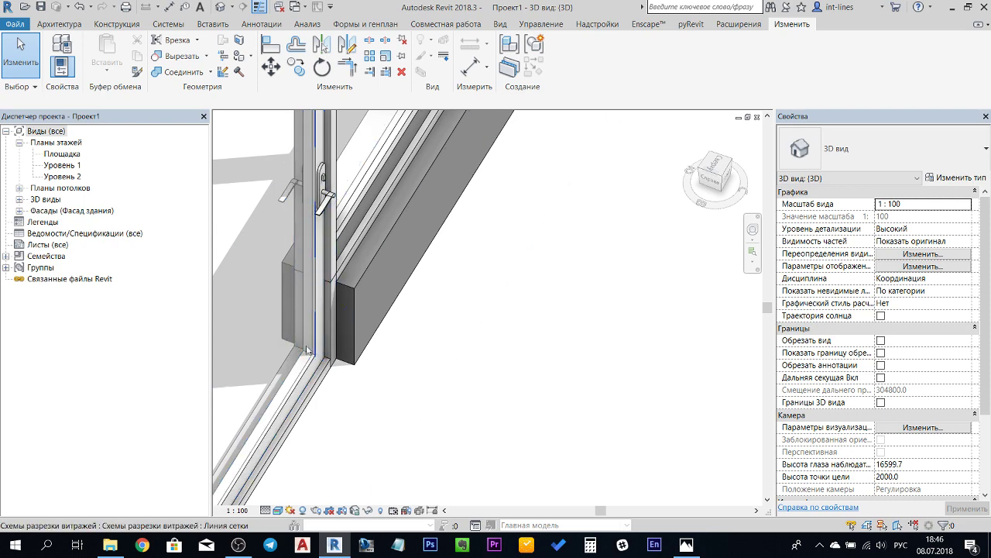
scroll(310, 388, "up", 1)
scroll(313, 393, "up", 1)
scroll(313, 394, "up", 1)
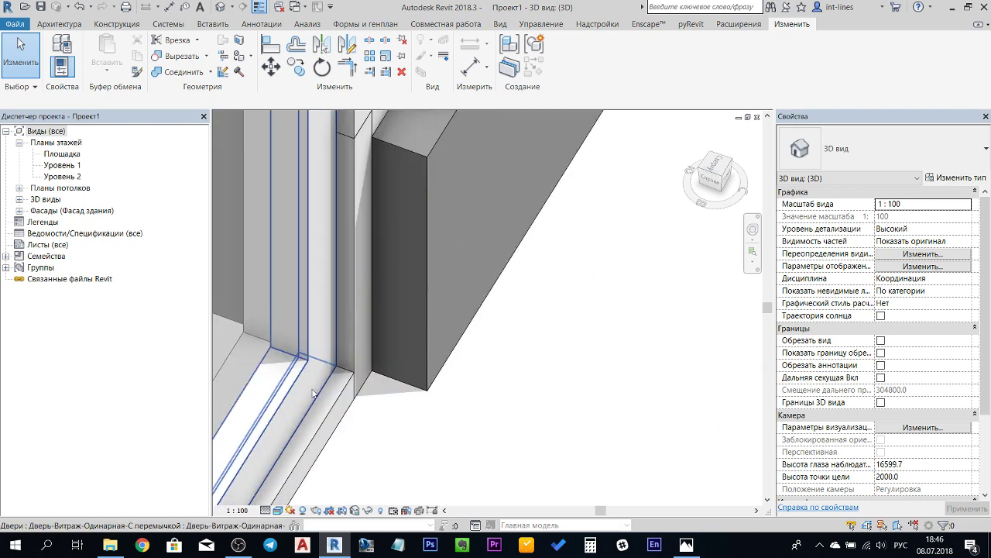
scroll(313, 394, "up", 2)
scroll(312, 356, "down", 1)
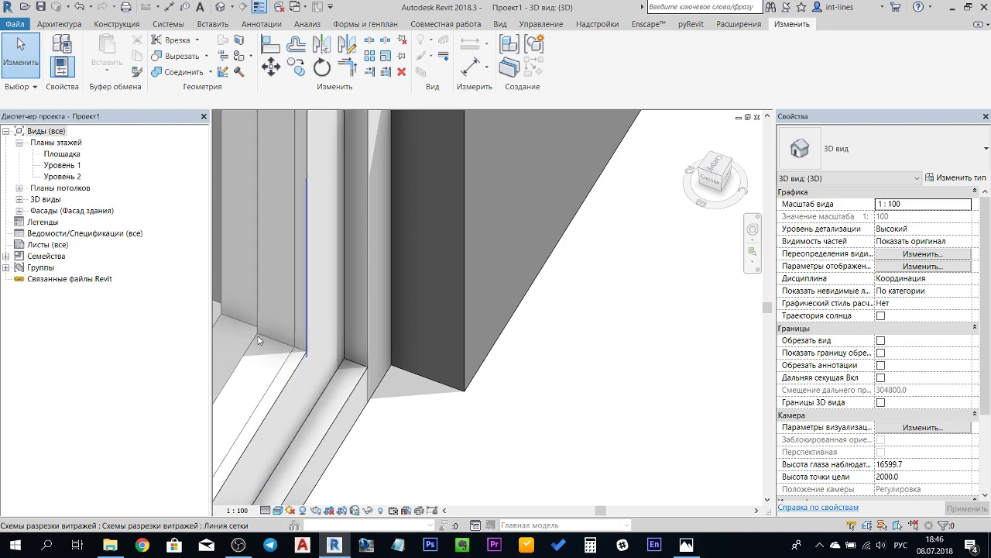
scroll(261, 338, "down", 1)
scroll(260, 341, "down", 1)
scroll(260, 340, "down", 1)
scroll(260, 340, "down", 1)
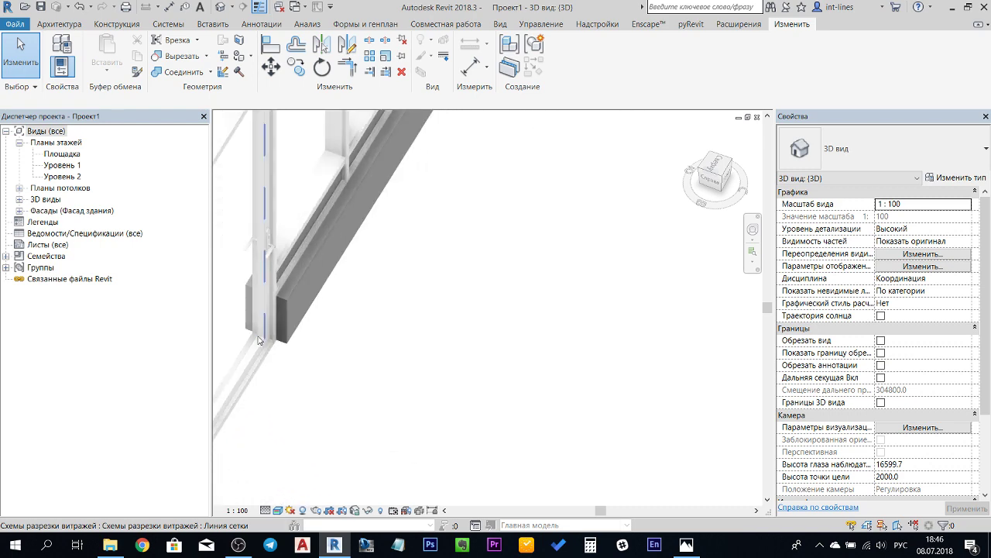
mouse_move(260, 341)
middle_mouse_down("shift")
mouse_move(421, 409)
mouse_move(147, 205)
middle_mouse_up("shift")
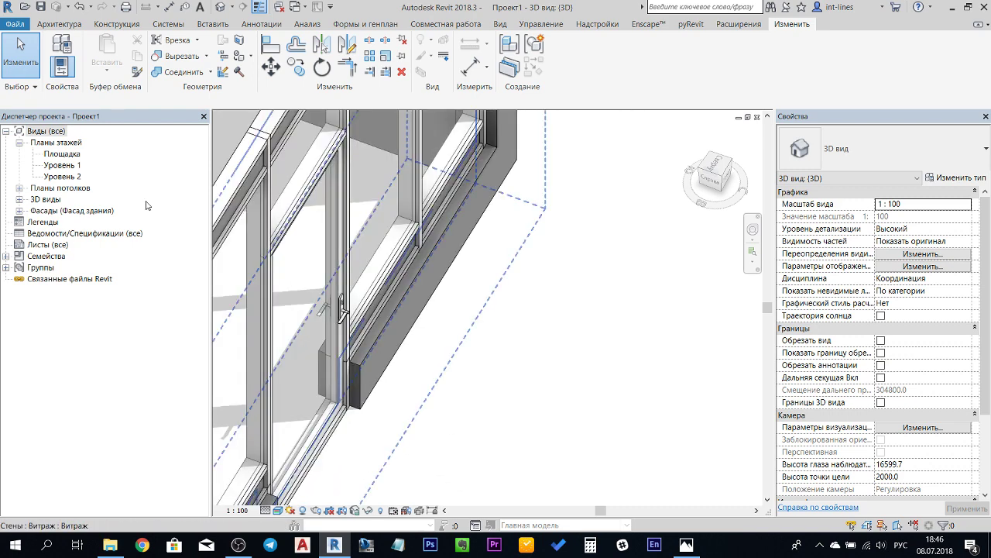
Open the Уровень 1 floor plan with the Shaded visual style.
double_click(62, 165)
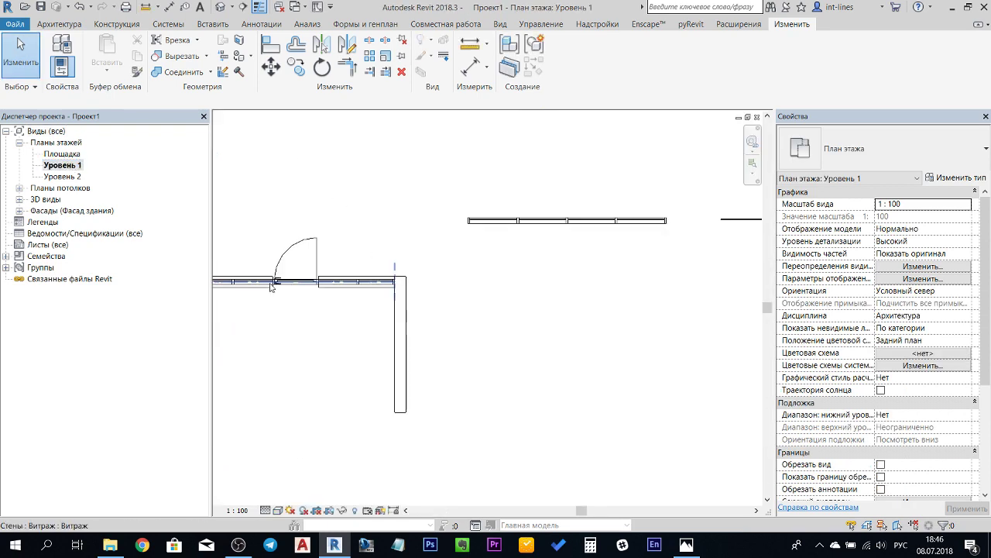
scroll(254, 276, "up", 2)
scroll(270, 268, "up", 2)
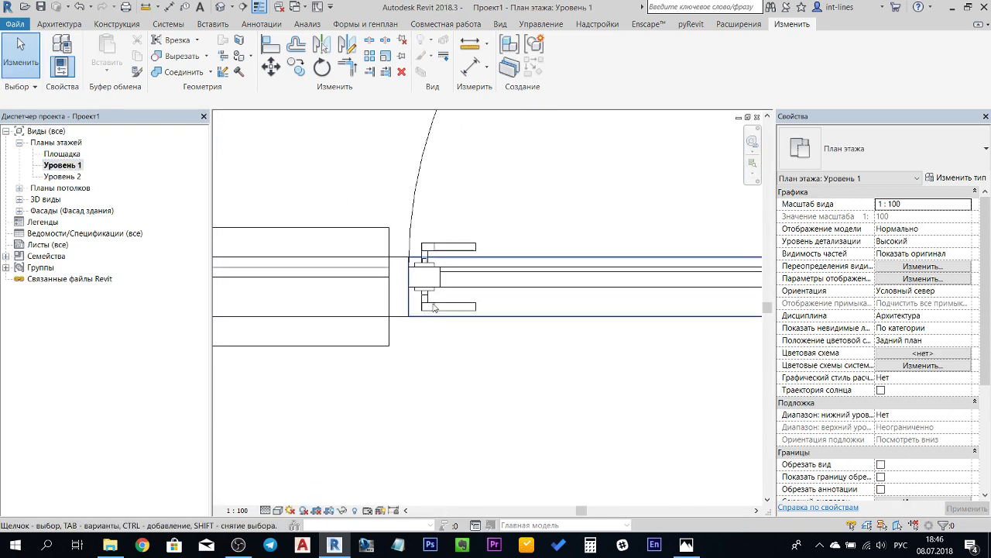
left_click(278, 510)
left_click(317, 486)
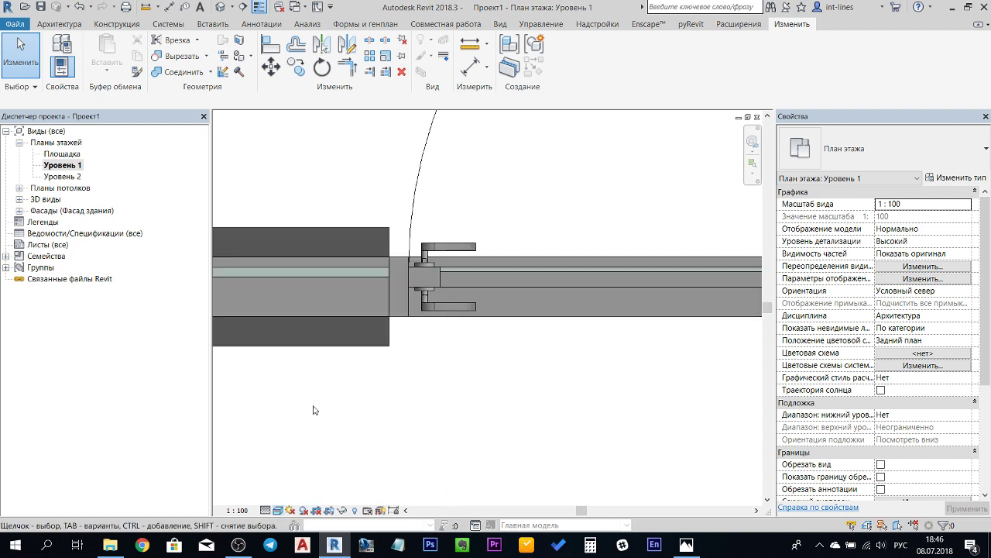
Cancel an aligned dimension (DI), then select the door inside the curtain wall.
key("d")
key("i")
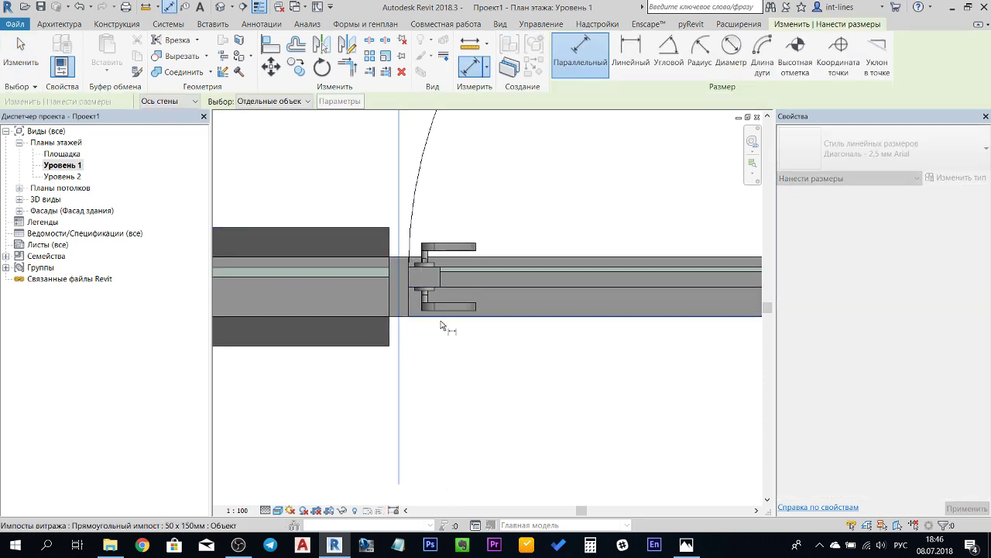
key("Escape")
key("Escape")
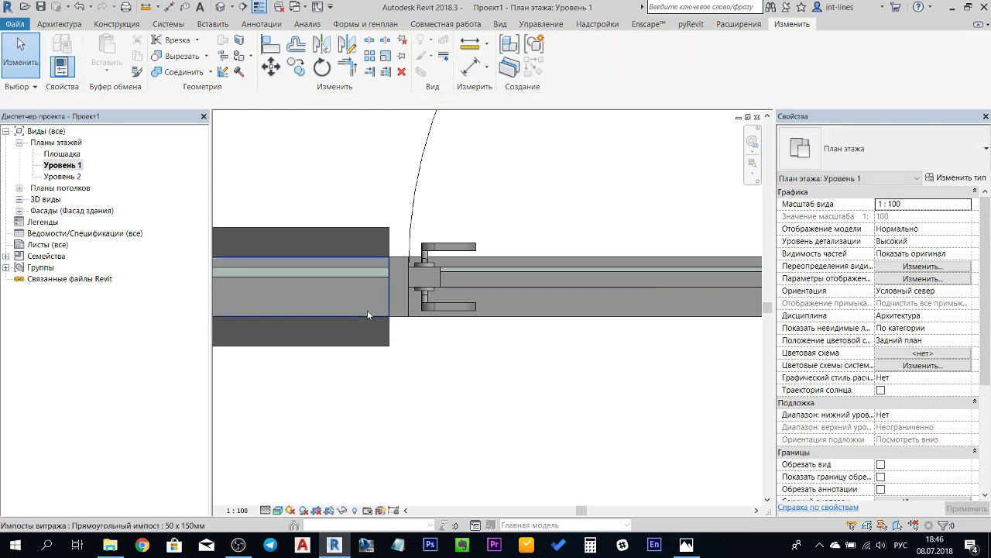
left_click(364, 313)
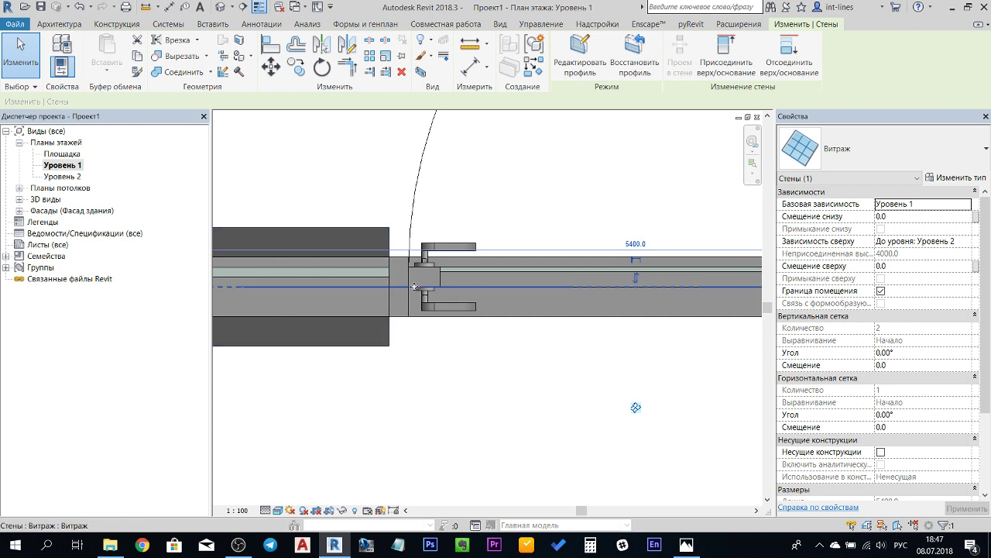
scroll(450, 288, "up", 2)
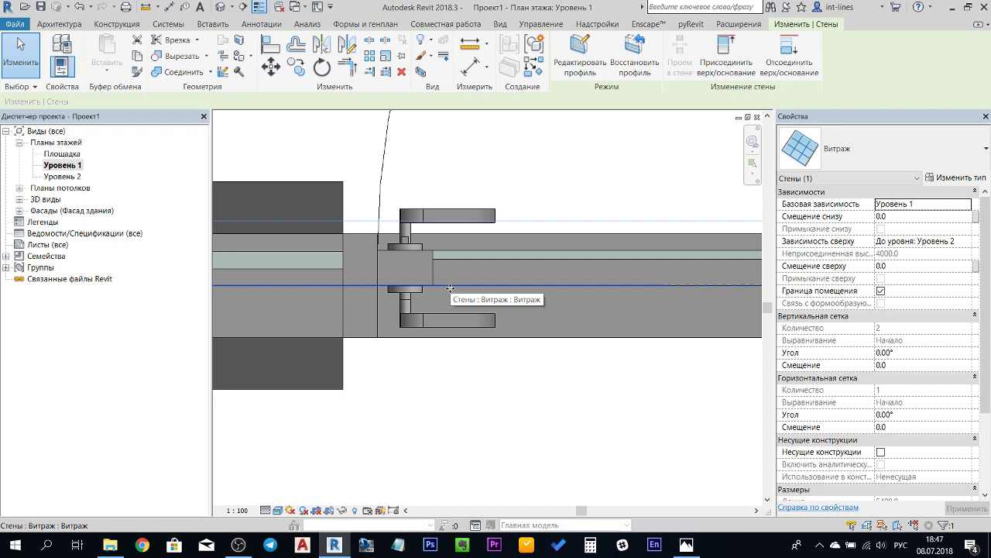
key("Escape")
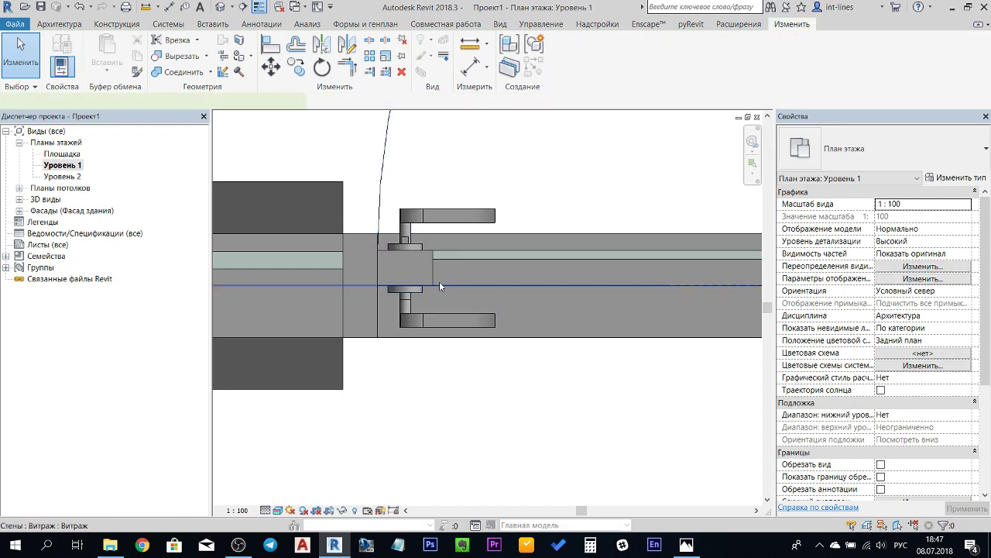
left_click(439, 281)
key("Escape")
left_click(425, 272)
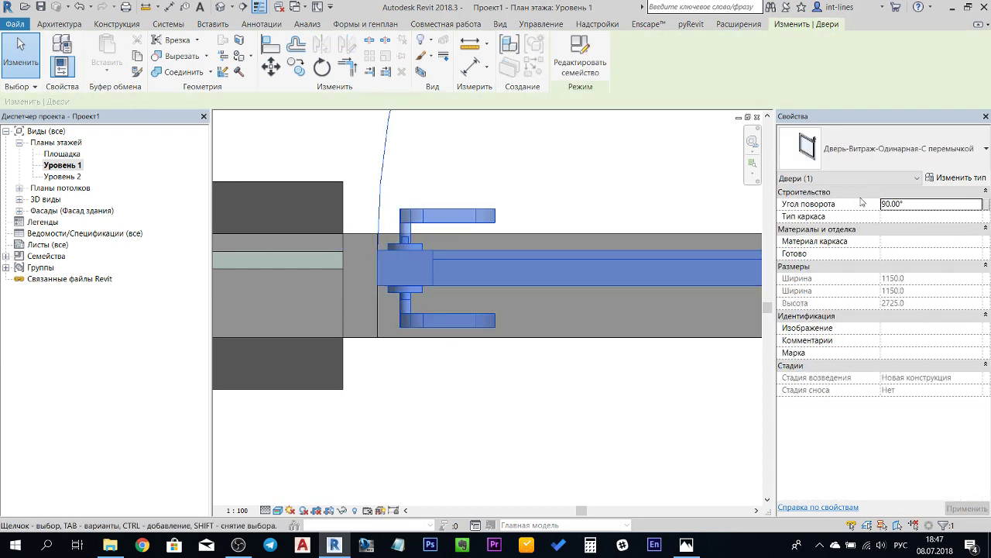
In the door's type properties, replace the rejected 0.0 Смещение offset with 50.0.
left_click(968, 181)
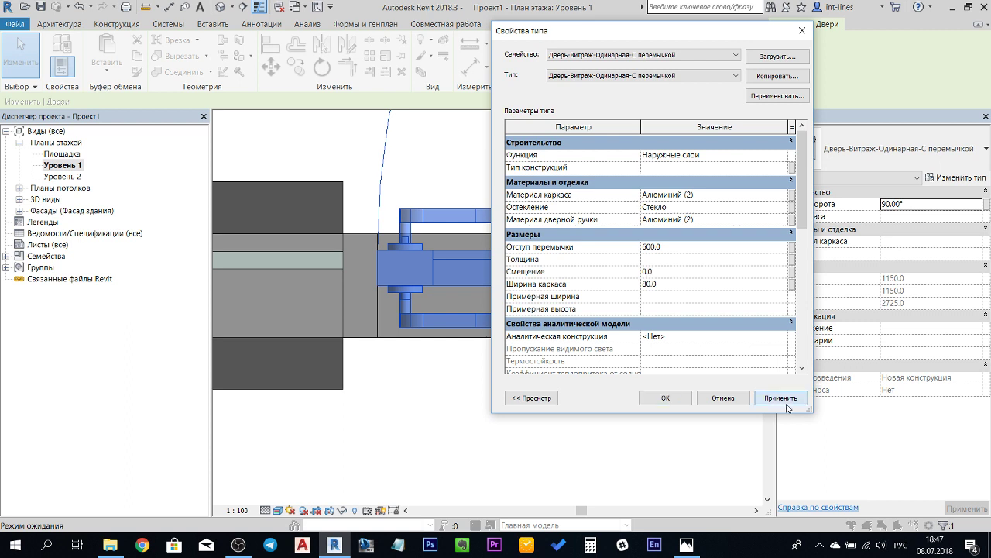
left_click(786, 404)
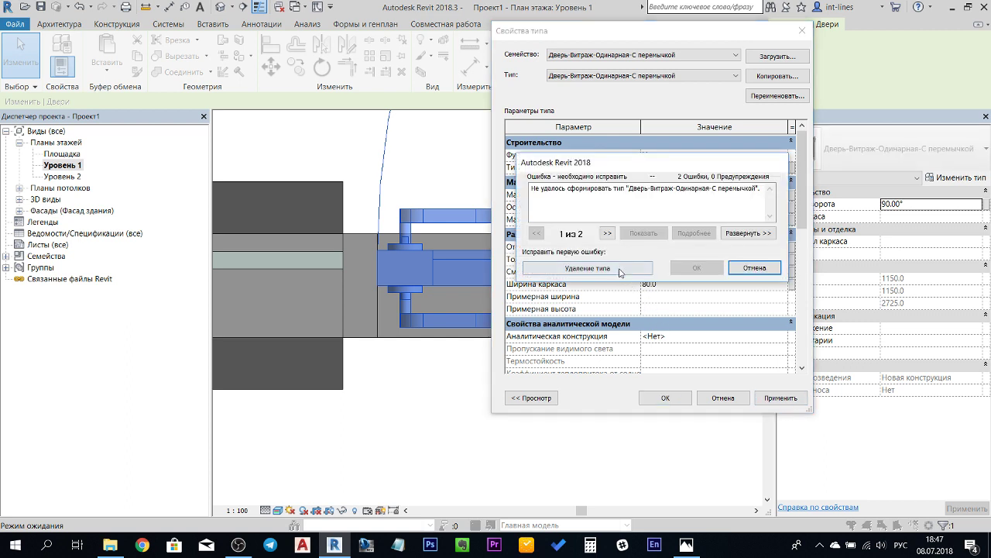
left_click(759, 268)
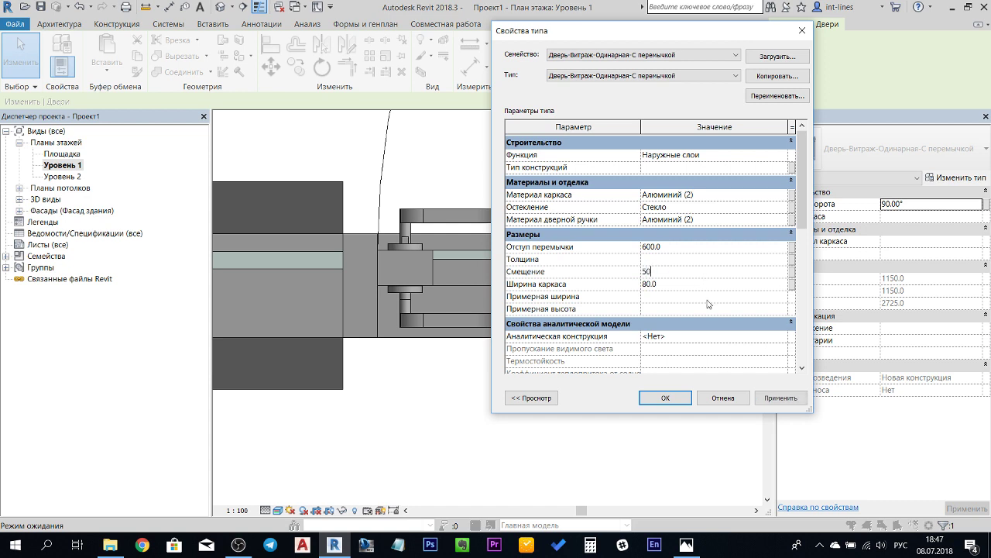
left_click(644, 398)
scroll(384, 243, "up", 3)
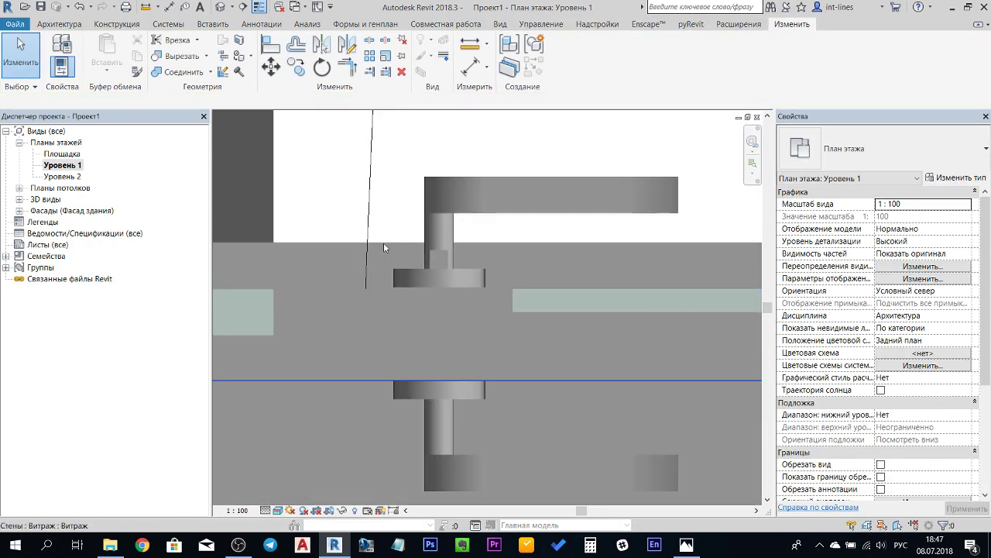
scroll(383, 242, "up", 2)
scroll(468, 301, "down", 2)
scroll(469, 301, "down", 2)
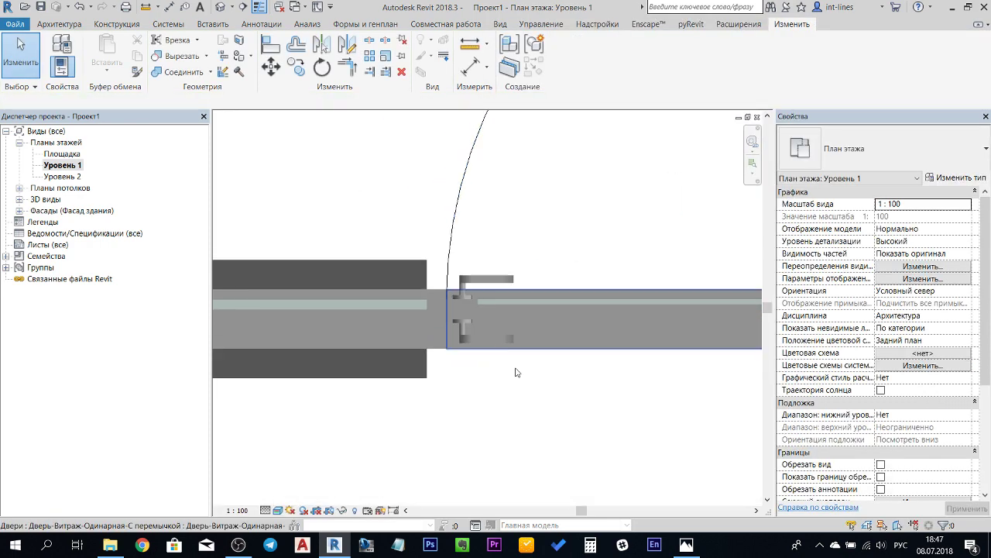
scroll(576, 421, "down", 1)
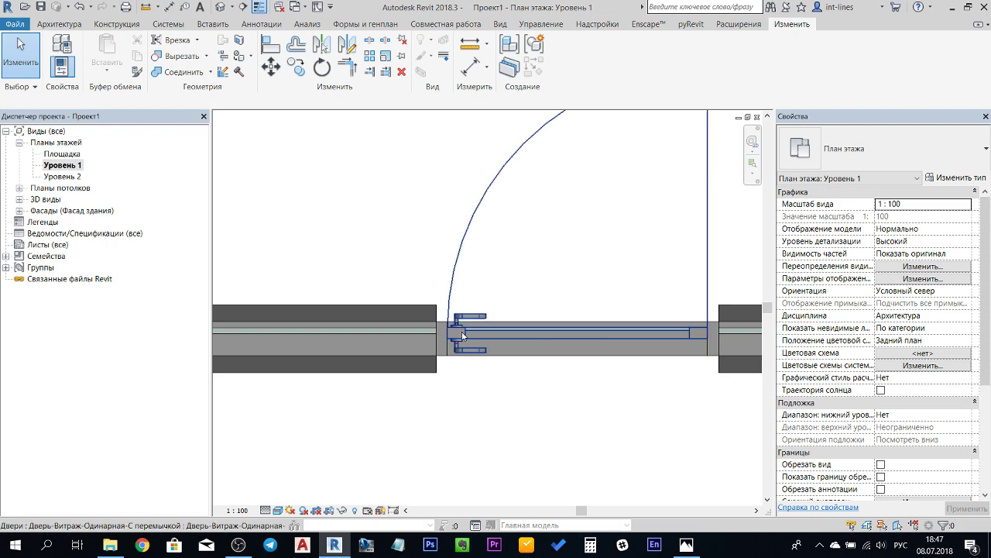
left_click(221, 8)
mouse_move(510, 321)
middle_mouse_down("shift")
mouse_move(449, 340)
mouse_move(587, 396)
mouse_move(330, 195)
middle_mouse_up("shift")
scroll(385, 398, "up", 5)
scroll(398, 449, "up", 2)
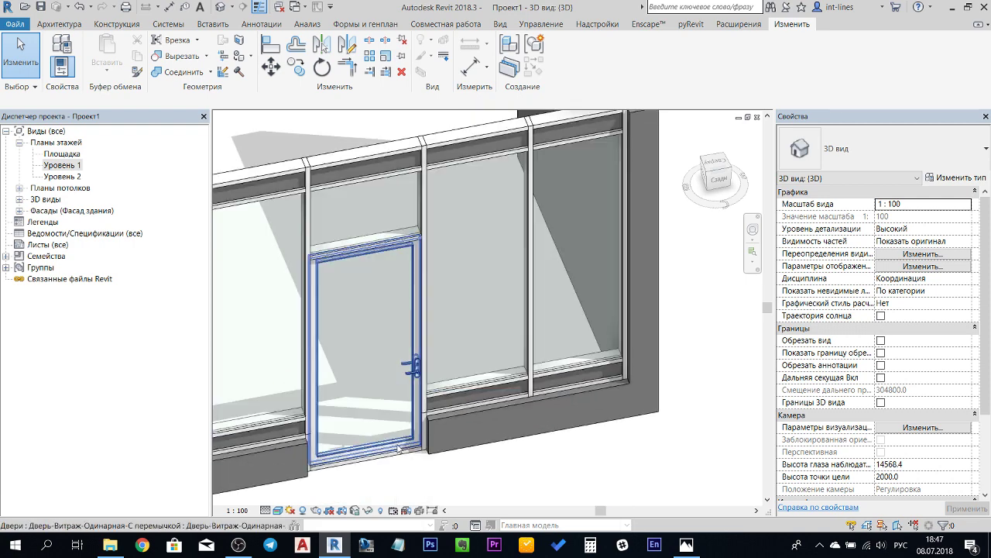
scroll(399, 450, "down", 2)
middle_click_drag(399, 449, 422, 187, "shift")
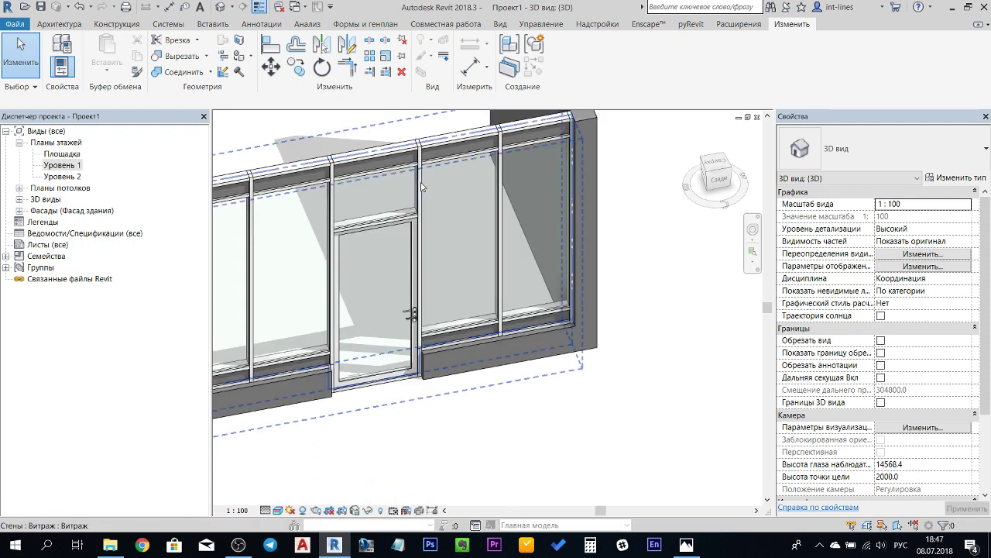
left_click(422, 187)
middle_click_drag(422, 187, 421, 188, "shift")
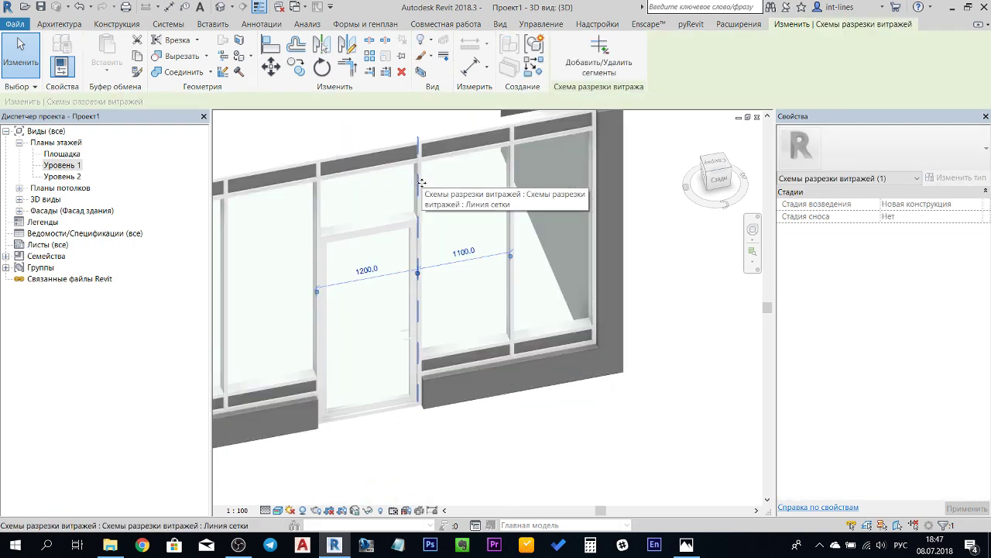
left_click_drag(402, 190, 400, 193)
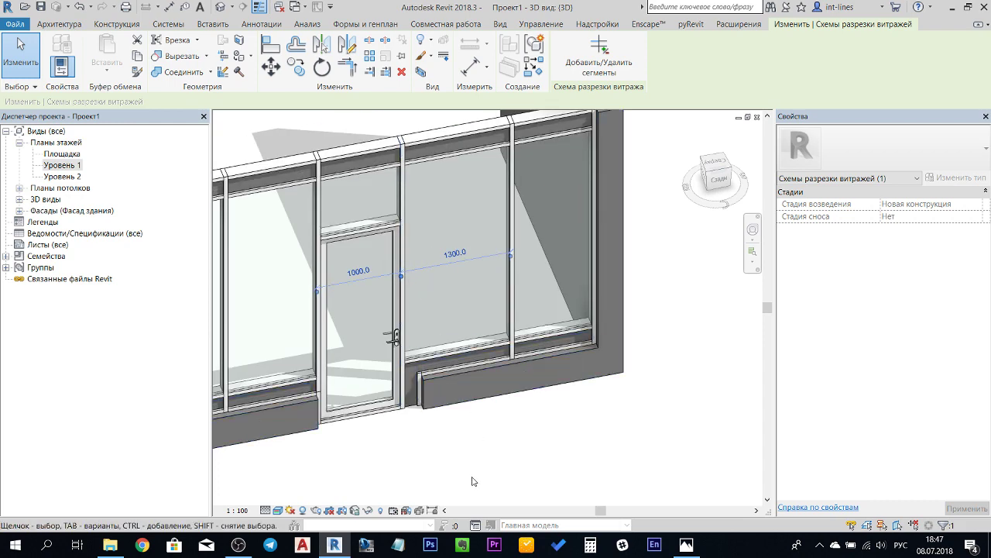
left_click(498, 475)
scroll(425, 376, "up", 3)
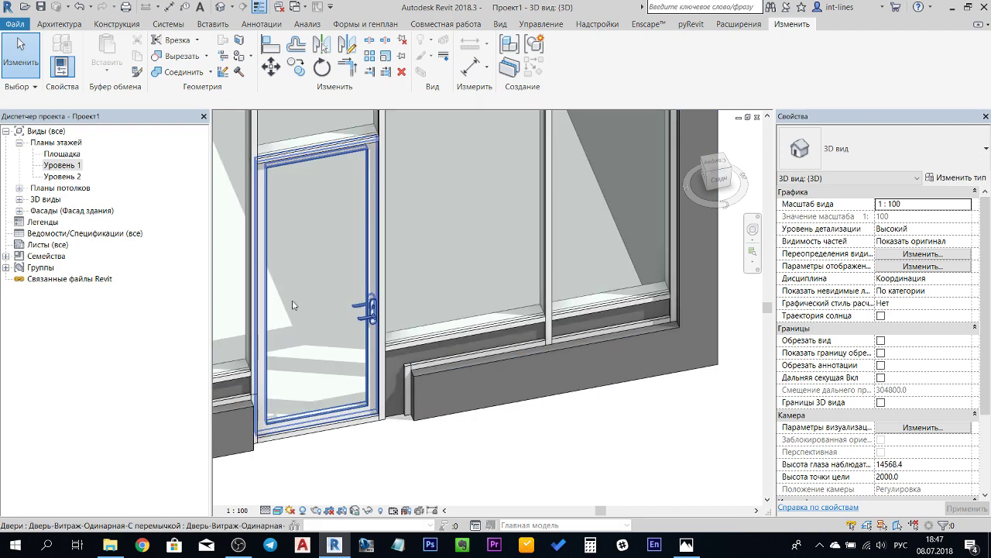
middle_click_drag(287, 308, 310, 324)
scroll(310, 324, "down", 3)
middle_click_drag(343, 442, 398, 458)
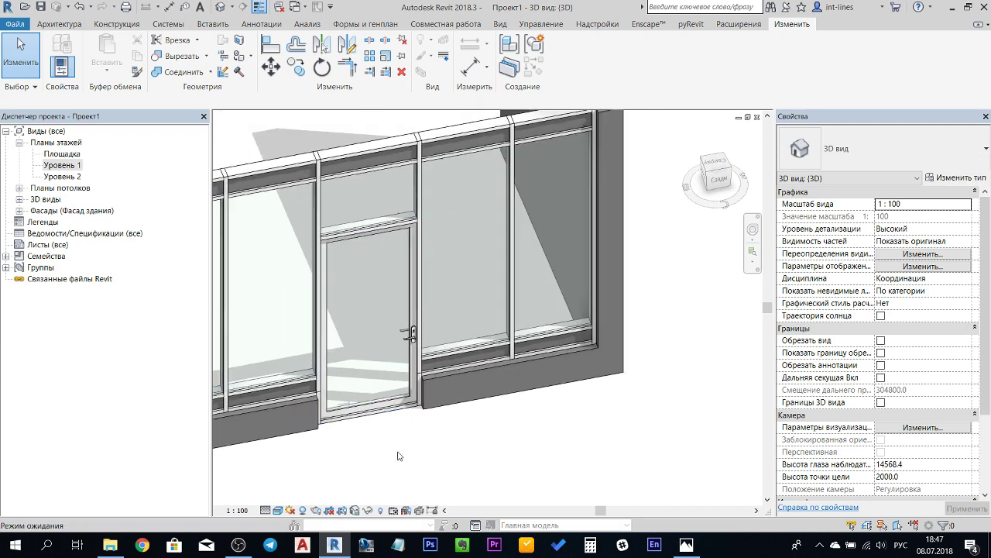
scroll(380, 376, "down", 5)
mouse_move(372, 414)
middle_mouse_down("shift")
mouse_move(387, 425)
mouse_move(480, 394)
middle_mouse_up("shift")
mouse_move(602, 408)
middle_mouse_down("shift")
mouse_move(649, 376)
mouse_move(611, 335)
middle_mouse_up("shift")
scroll(464, 333, "up", 3)
scroll(465, 333, "up", 3)
scroll(465, 333, "up", 3)
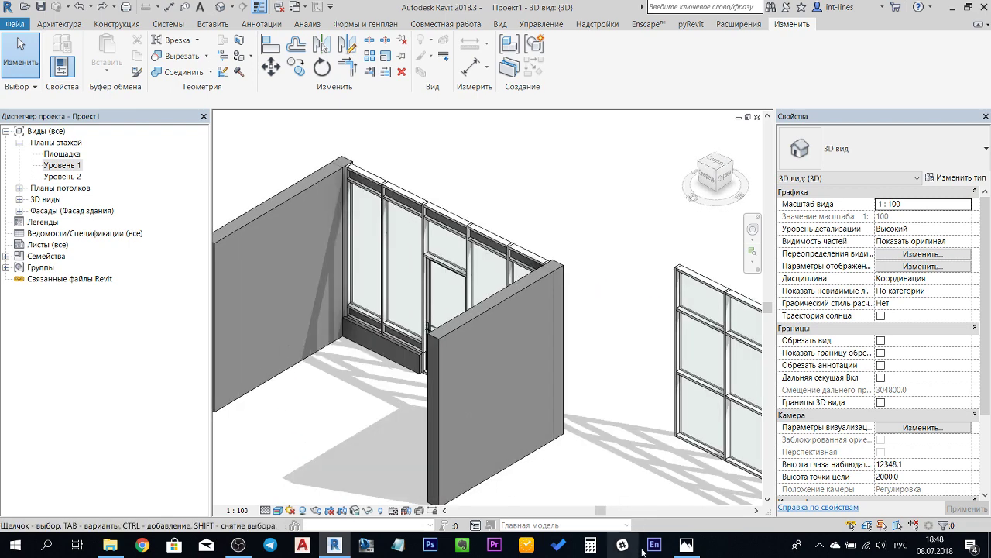
left_click(686, 544)
scroll(396, 286, "up", 3)
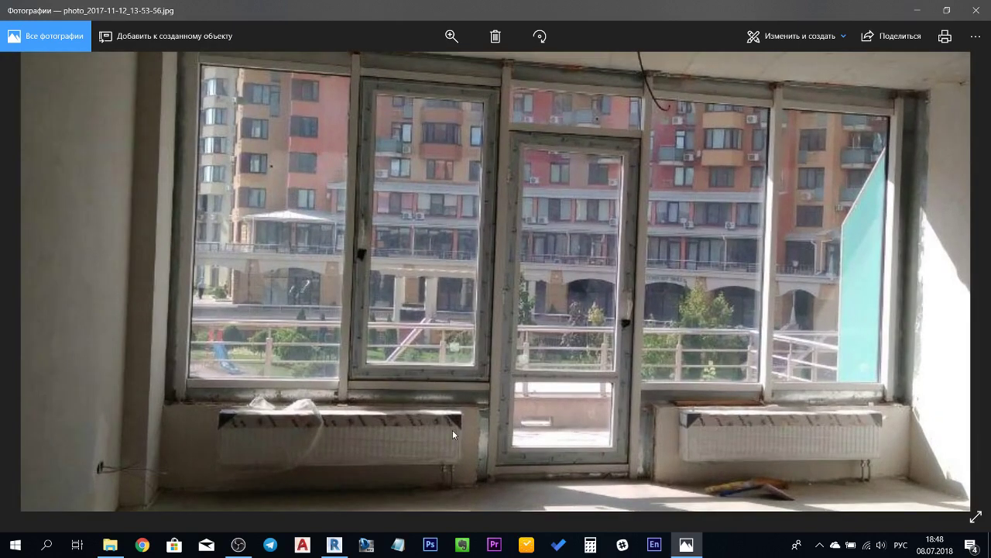
left_click(334, 544)
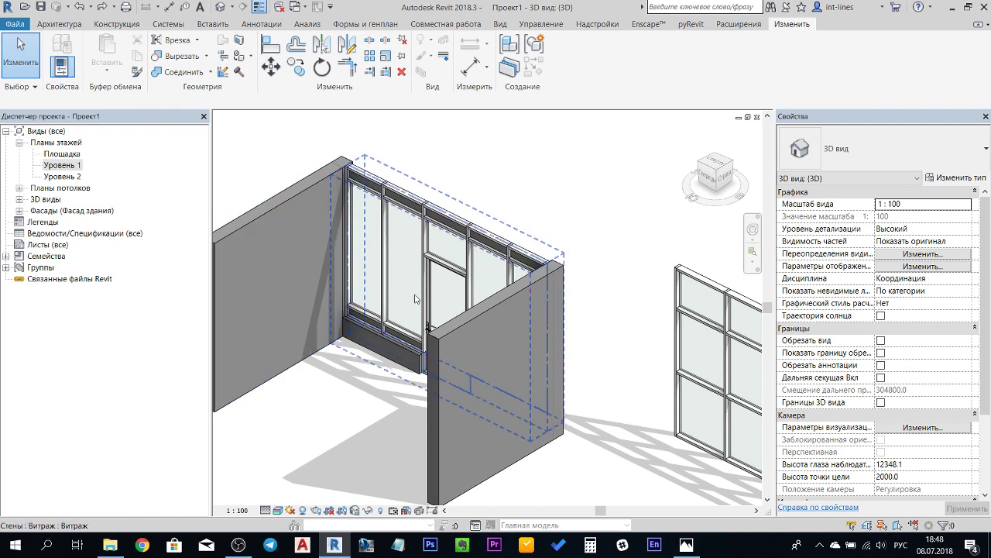
Create family Семейство1 from the Метрическая система, дверь - Витраж.rft template via Создать > Семейство.
scroll(415, 299, "up", 3)
scroll(415, 299, "up", 3)
scroll(326, 398, "up", 2)
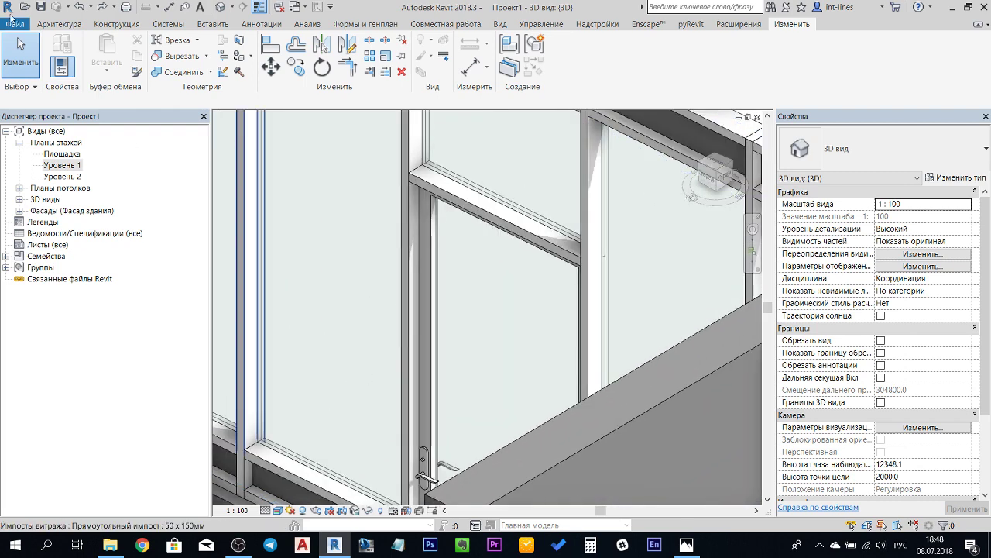
left_click(13, 24)
mouse_move(48, 75)
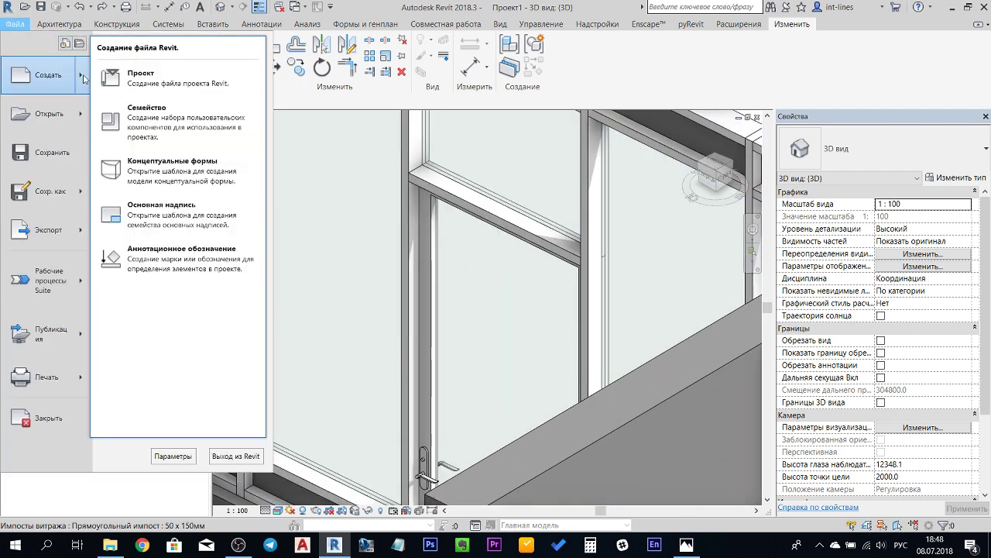
left_click(197, 124)
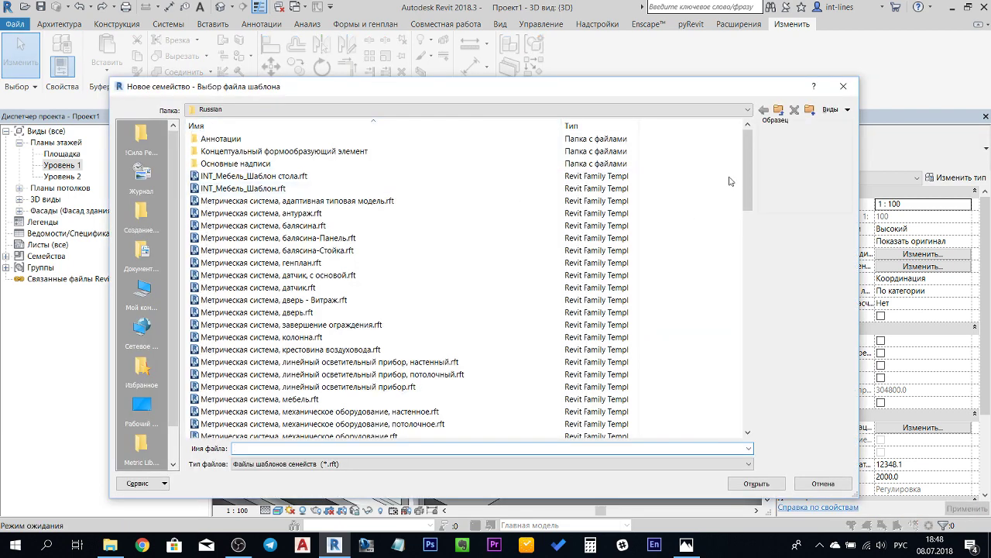
mouse_move(750, 155)
left_mouse_down()
mouse_move(757, 201)
mouse_move(760, 181)
left_mouse_up()
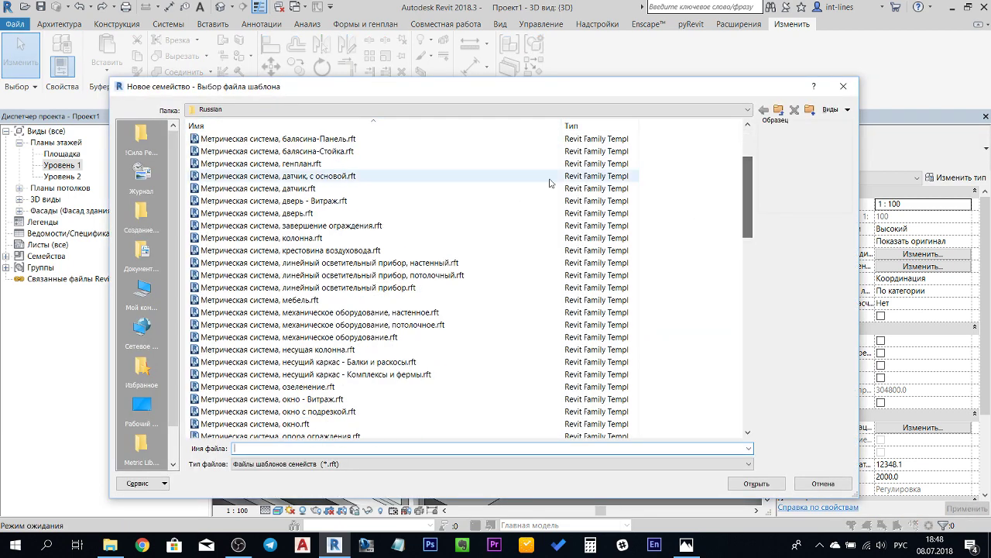
left_click(353, 205)
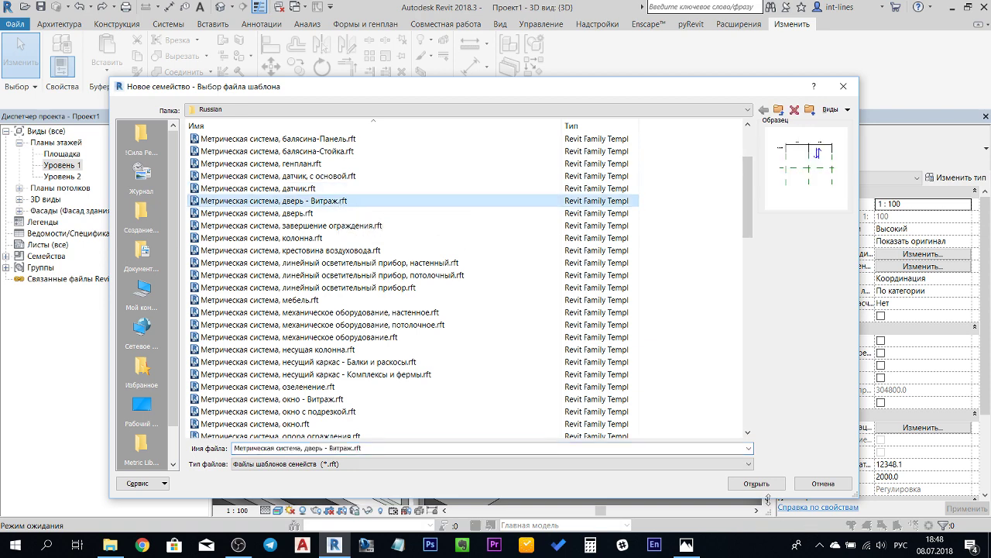
left_click(755, 482)
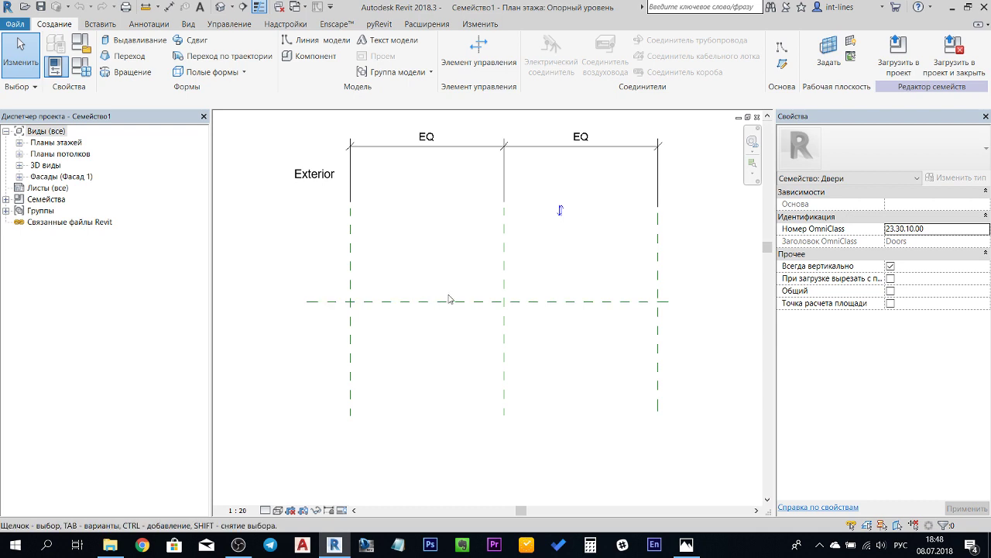
Draw a new horizontal reference plane across the plan.
mouse_move(456, 304)
middle_mouse_down()
mouse_move(378, 297)
mouse_move(385, 264)
middle_mouse_up()
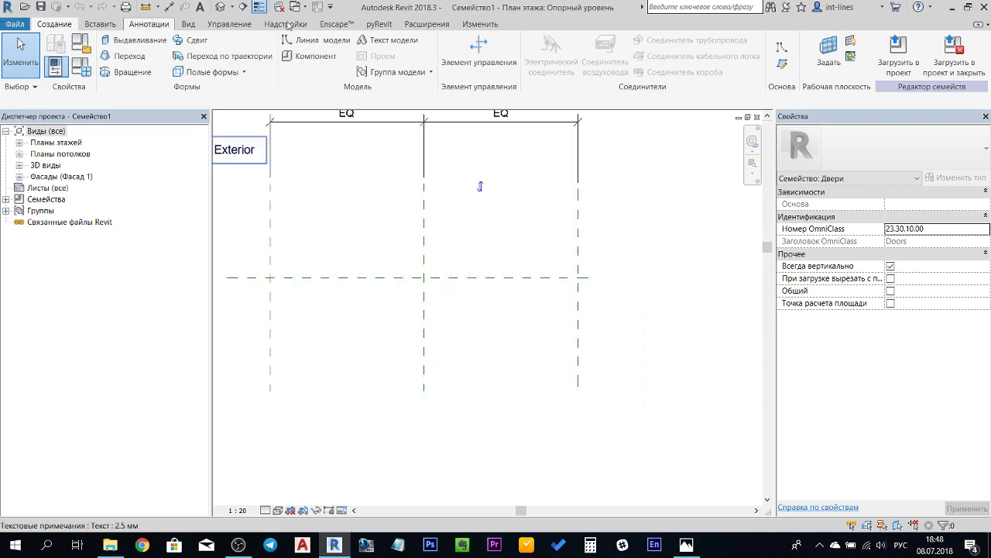
left_click(784, 67)
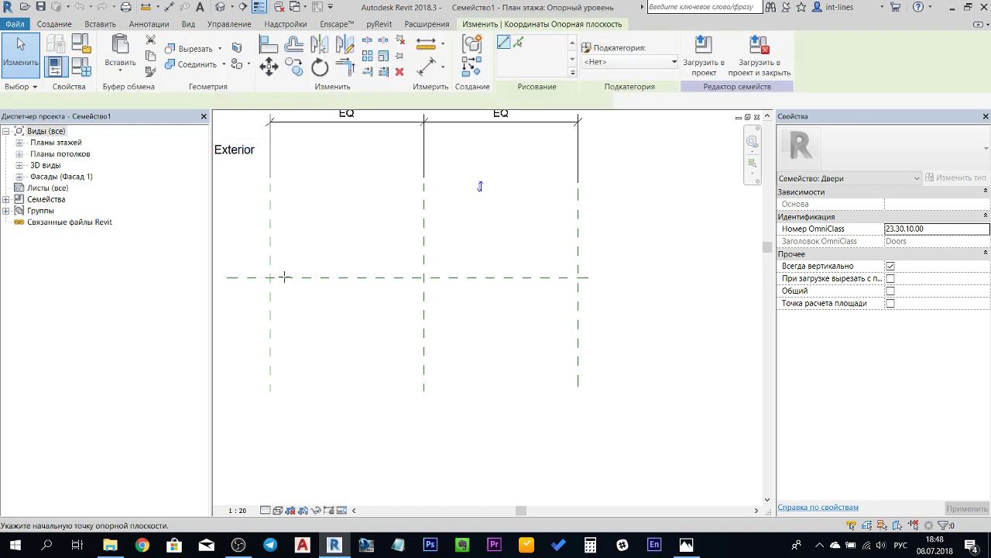
left_click(239, 292)
left_click(595, 292)
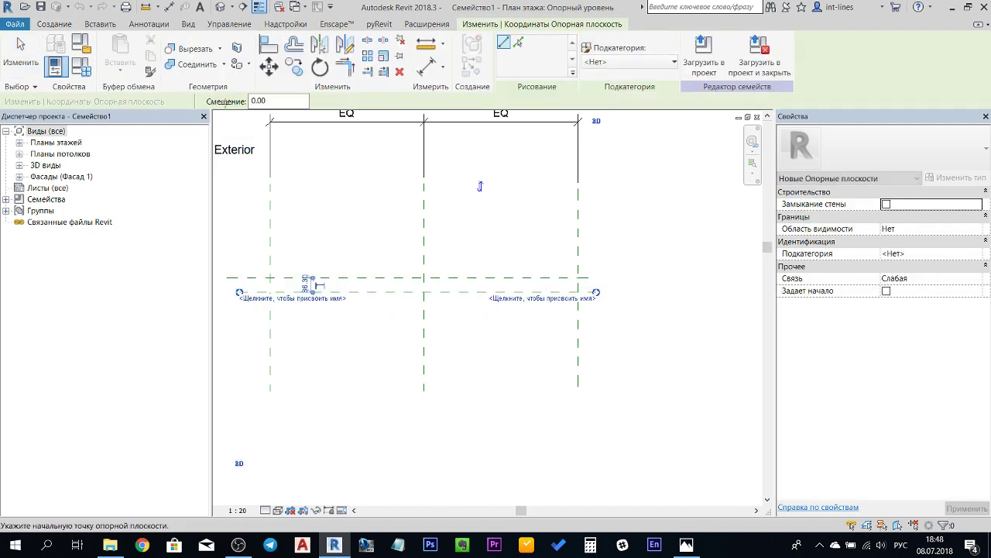
key("Escape")
key("Escape")
Add an aligned dimension (86.30) between the two horizontal reference planes.
left_click(169, 6)
scroll(250, 299, "up", 1)
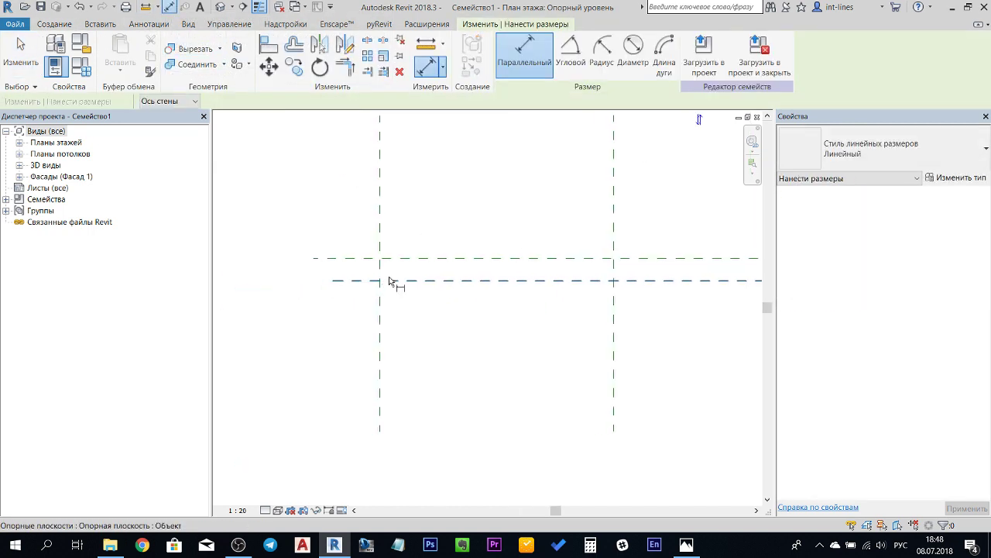
left_click(426, 258)
left_click(427, 282)
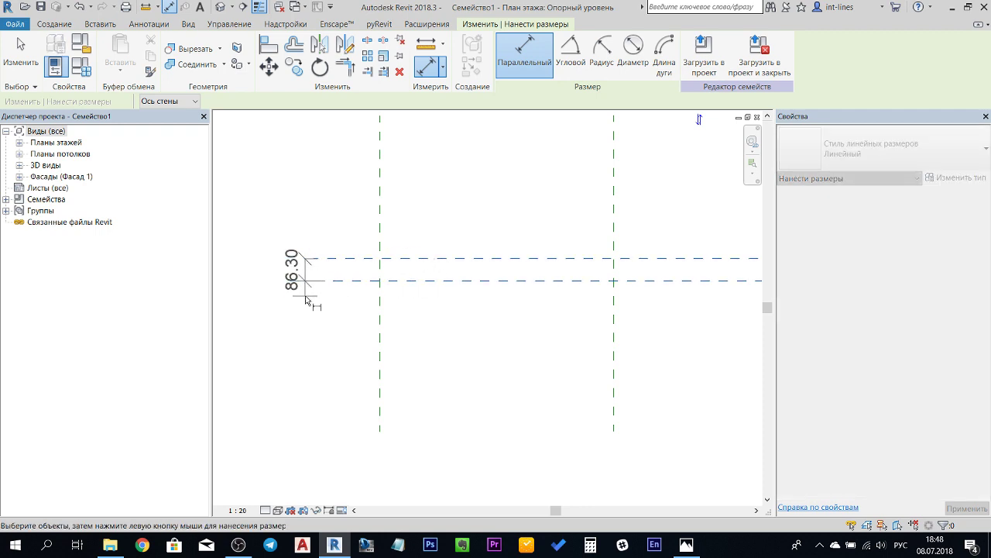
left_click(279, 294)
key("Escape")
key("Escape")
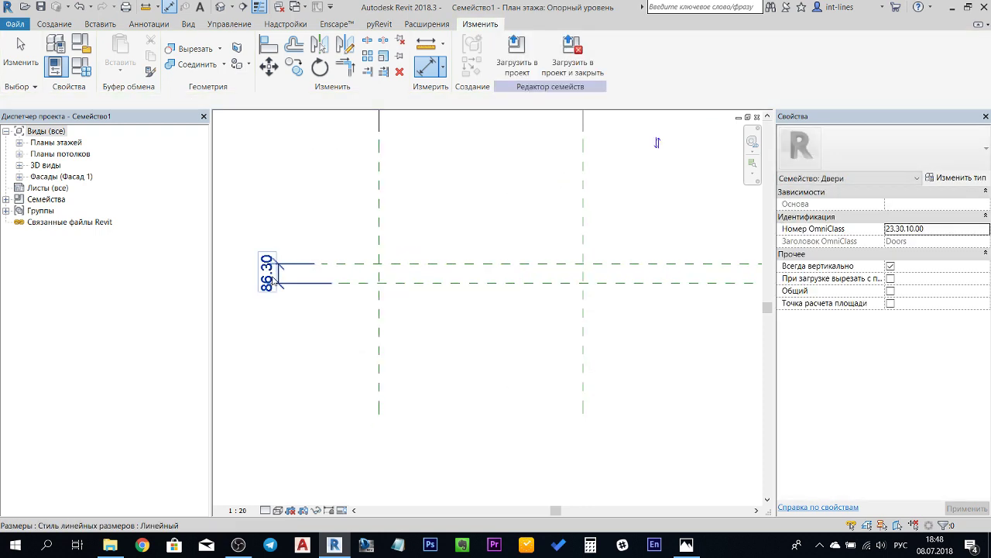
Change the plane spacing to 50.00 and lock the dimension.
left_click(274, 281)
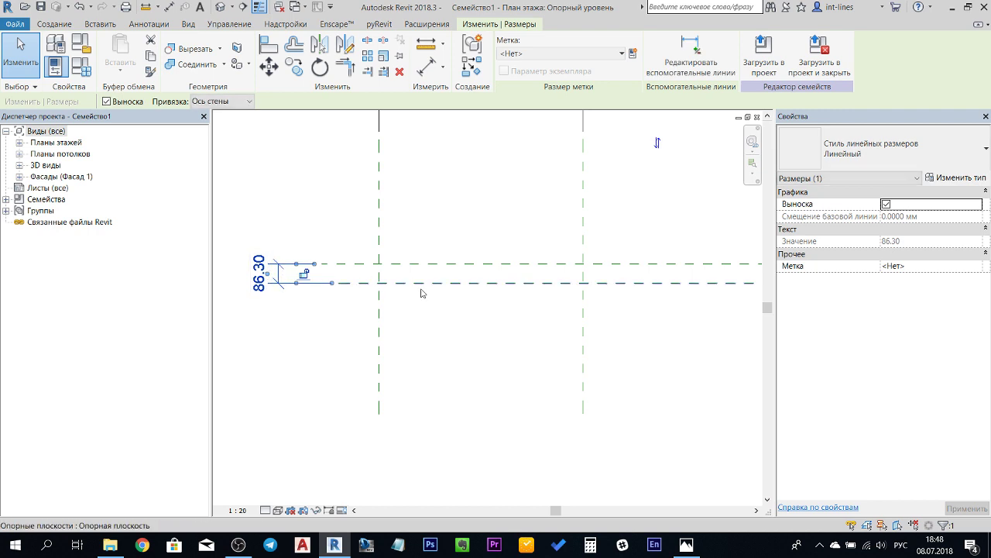
left_click(422, 283)
left_click(269, 269)
type("50")
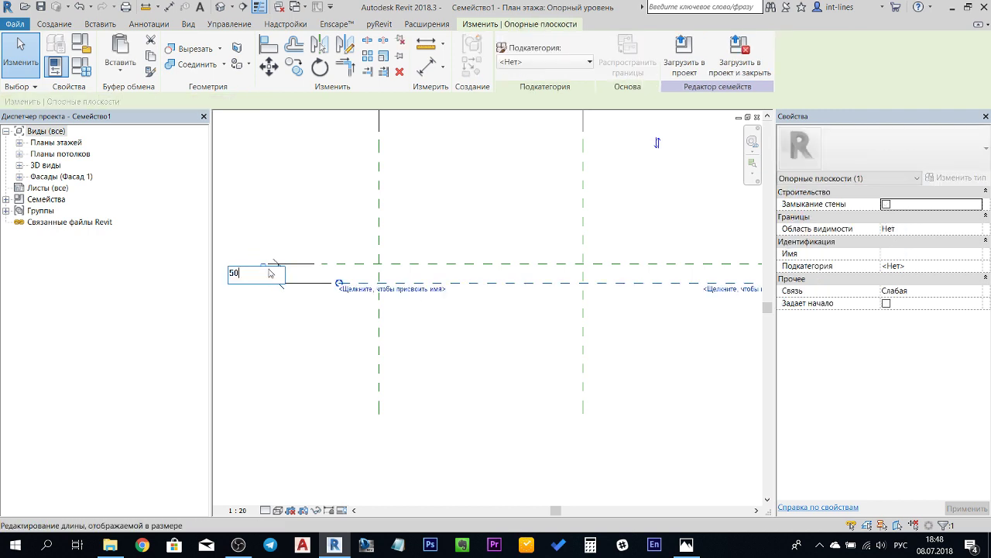
key("Return")
left_click(280, 274)
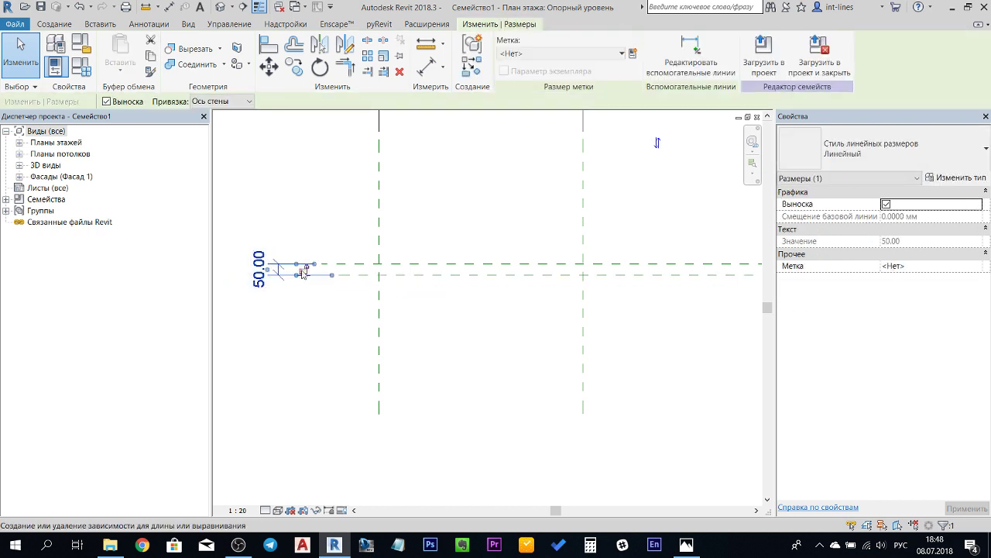
left_click(302, 271)
left_click(280, 271)
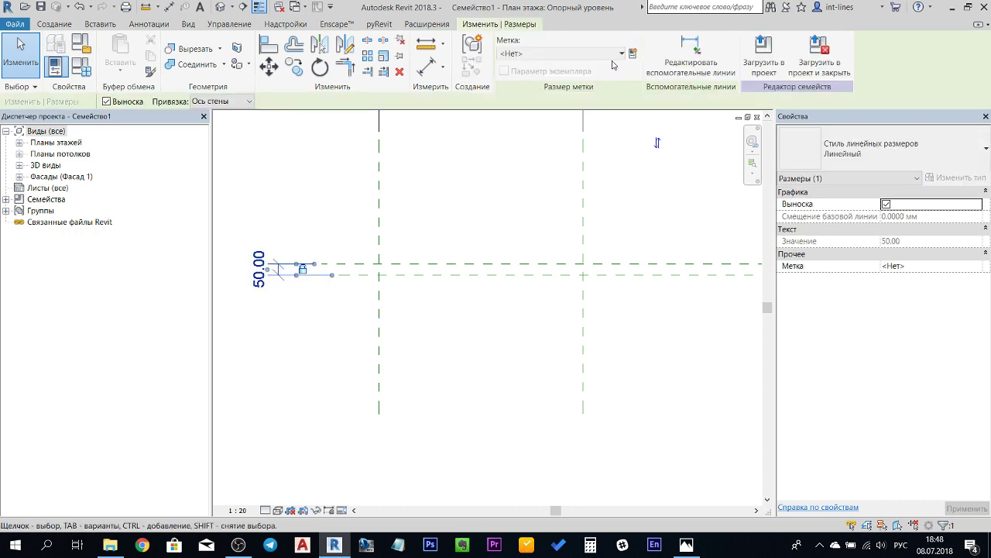
Label the 50.00 dimension with the Толщина parameter.
left_click(601, 60)
left_click(601, 60)
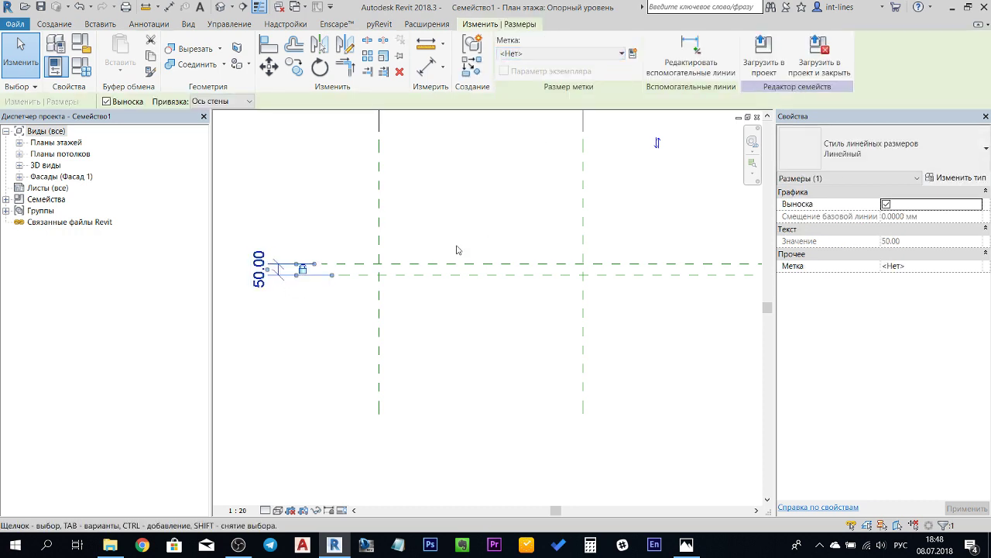
scroll(658, 142, "down", 2)
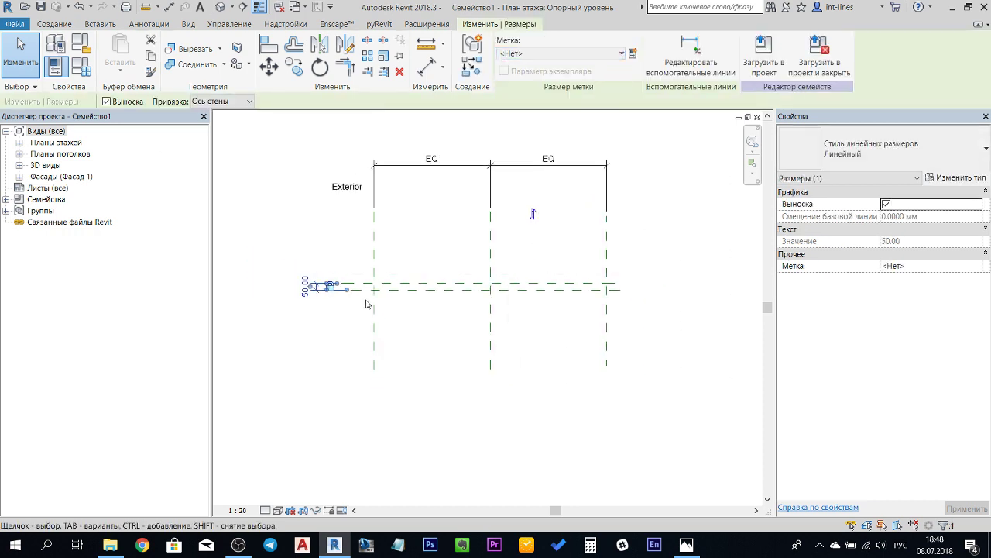
left_click(541, 54)
left_click(519, 99)
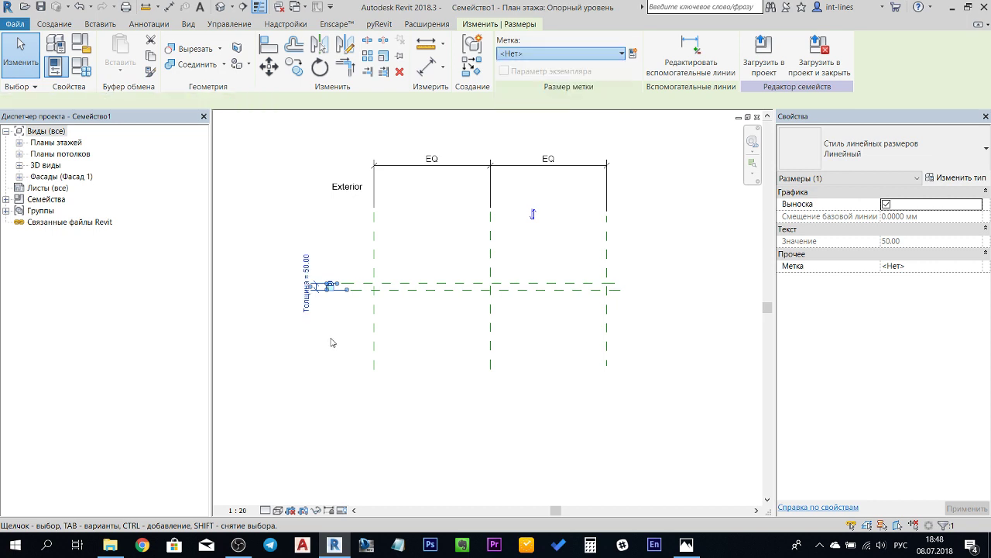
scroll(393, 305, "up", 2)
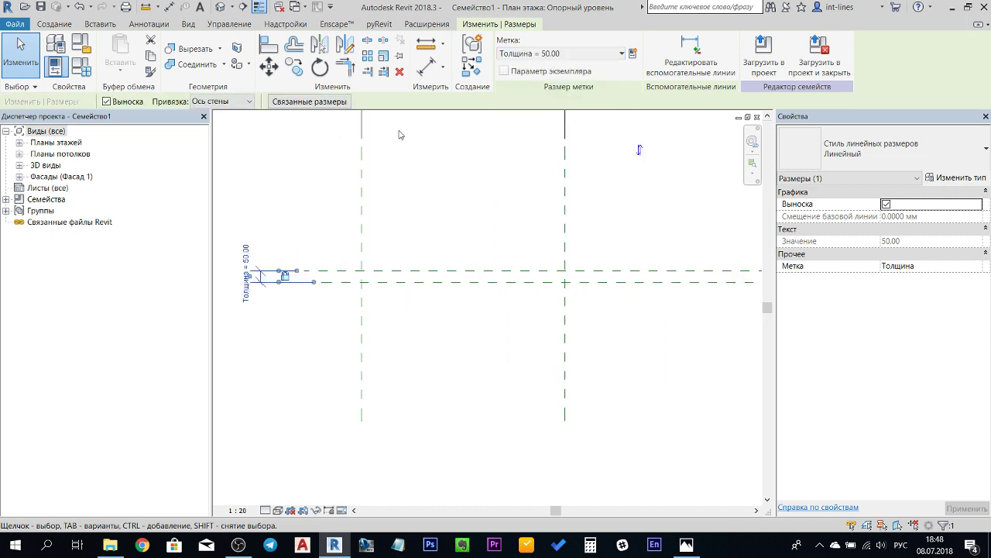
left_click(436, 336)
scroll(403, 328, "down", 2)
middle_click_drag(467, 341, 369, 325)
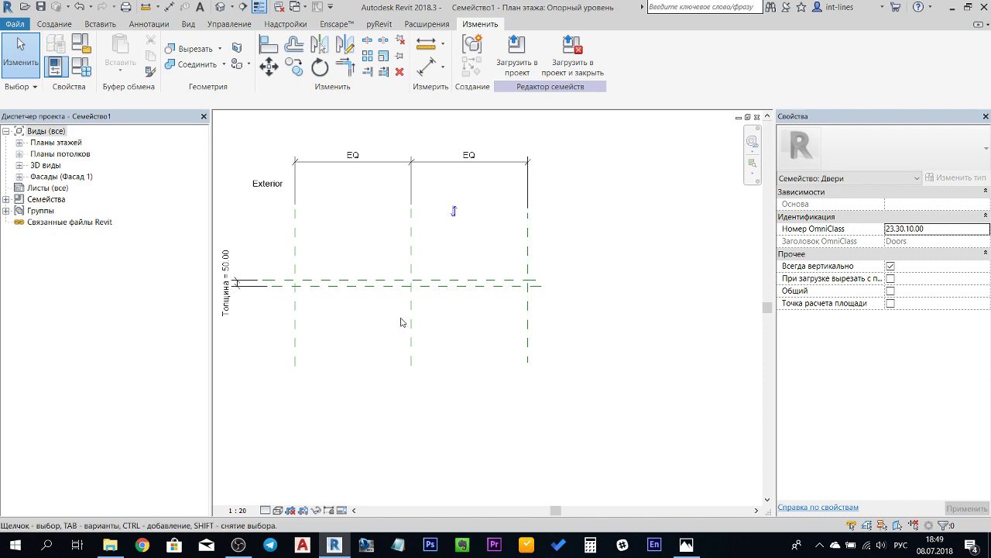
scroll(467, 337, "down", 1)
middle_click_drag(467, 336, 468, 339)
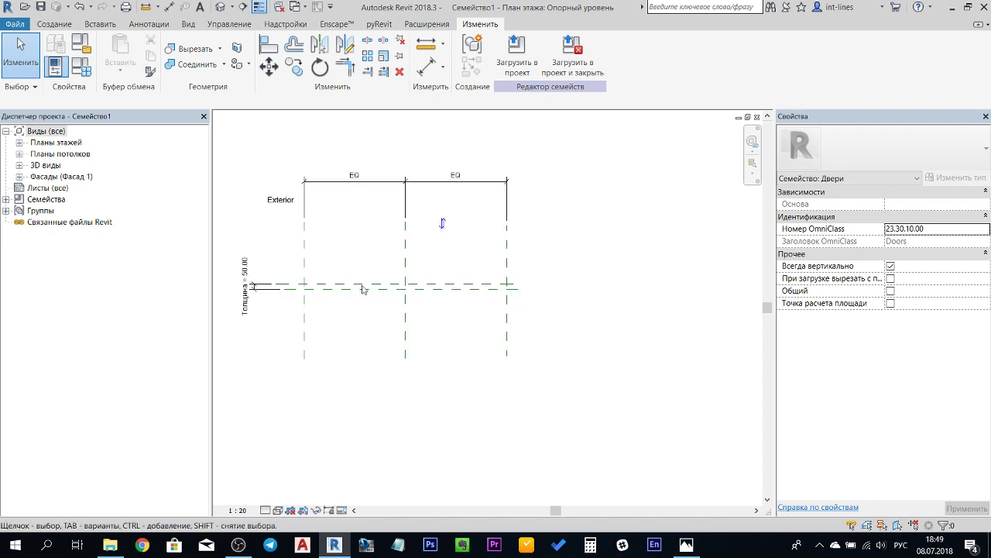
scroll(302, 322, "up", 1)
left_click(305, 318)
key("Escape")
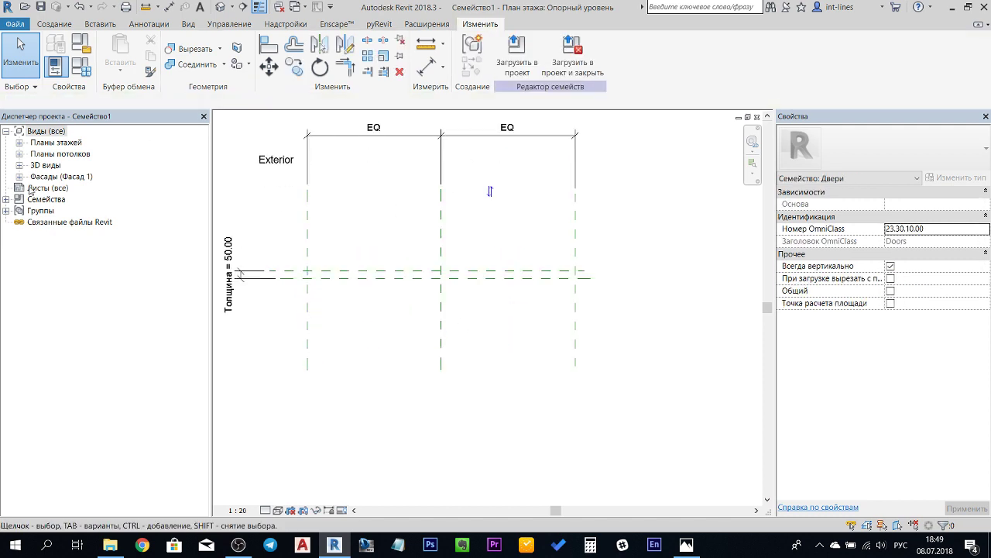
left_click(18, 177)
In the Внутренние elevation, draw an inner vertical reference plane on the left (RP).
double_click(72, 192)
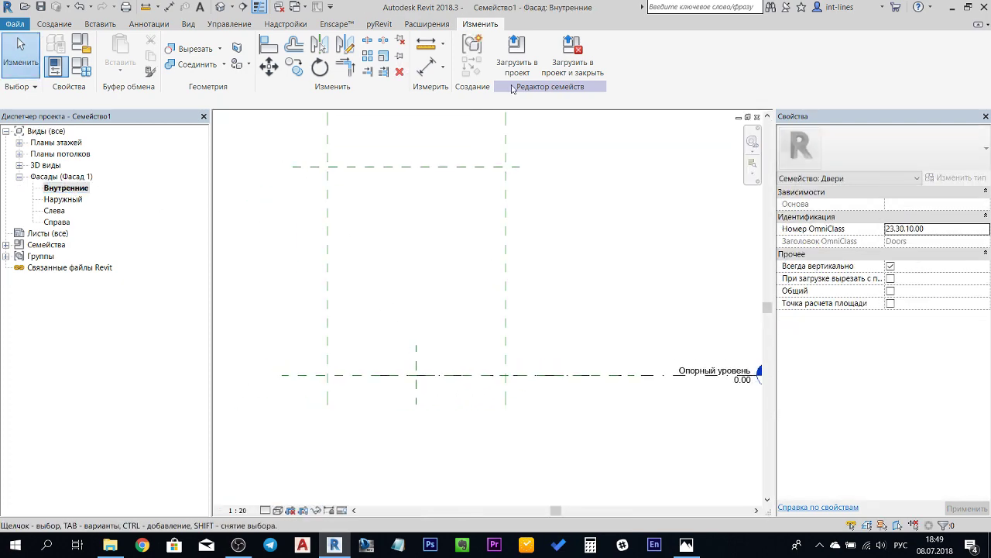
left_click(59, 25)
key("r")
key("p")
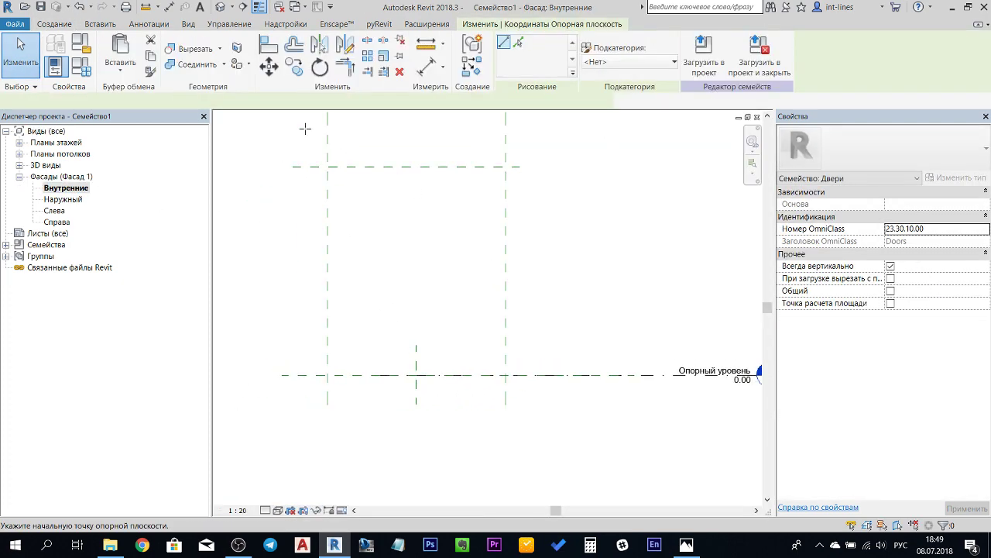
left_click(337, 146)
left_click(337, 414)
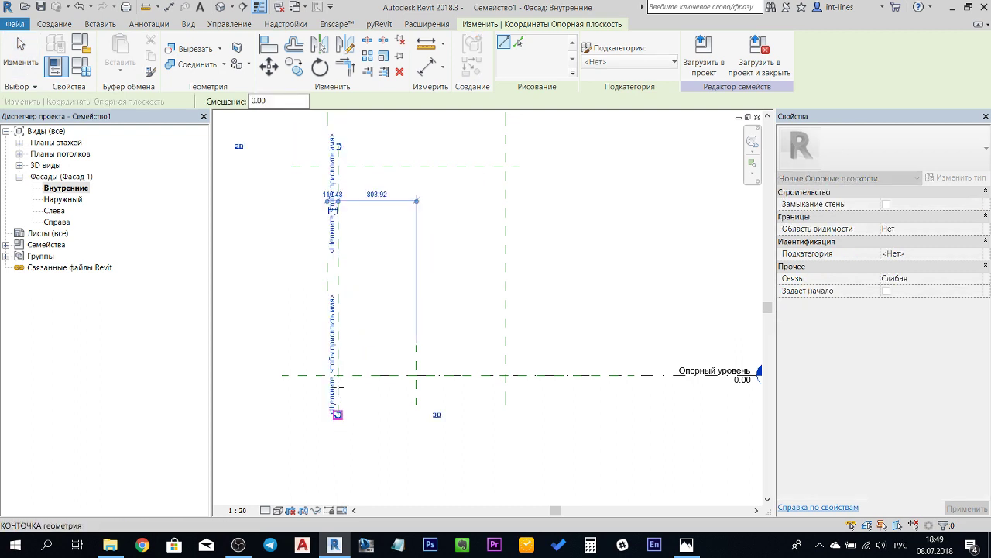
Draw inner reference planes along the top, right and bottom of the opening.
left_click(285, 178)
left_click(535, 178)
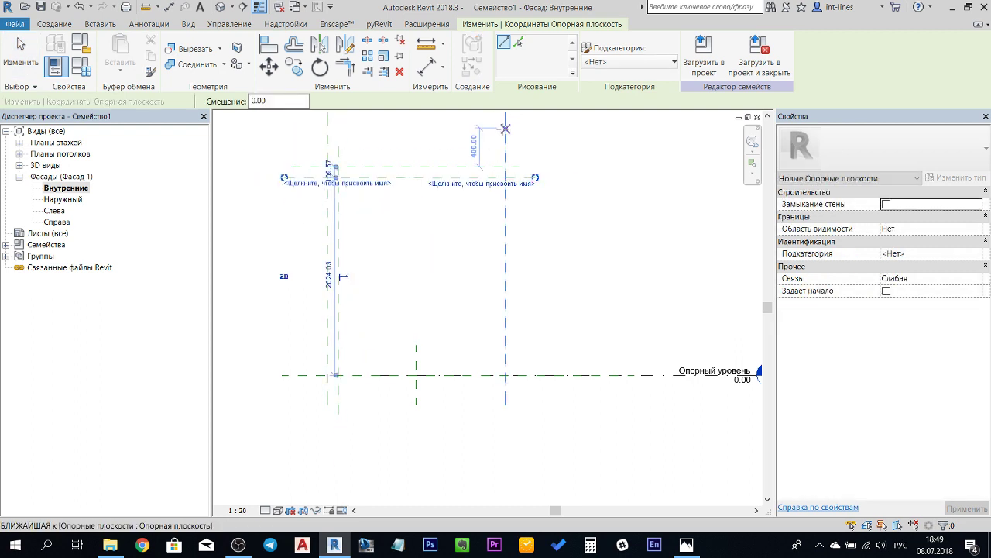
left_click(493, 122)
left_click(493, 414)
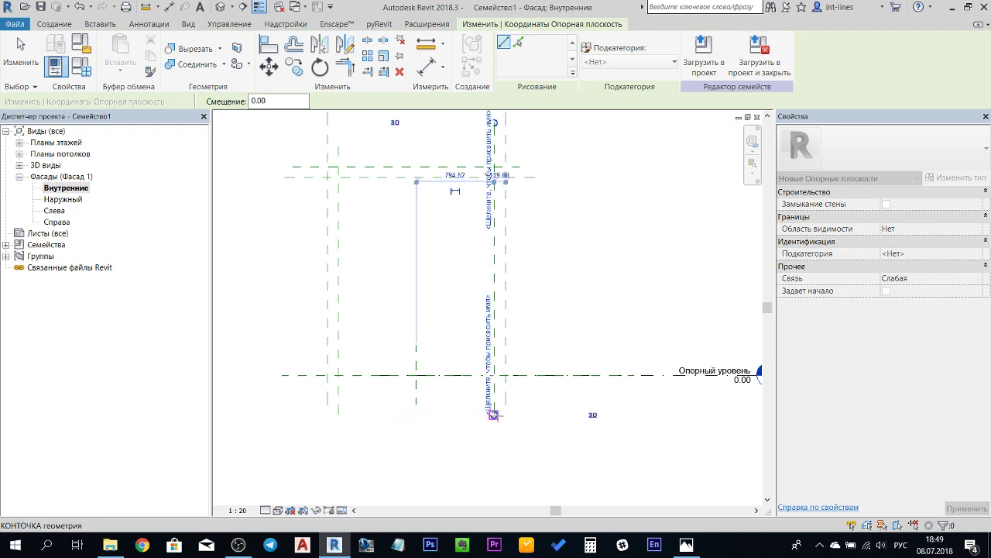
left_click(285, 366)
left_click(555, 366)
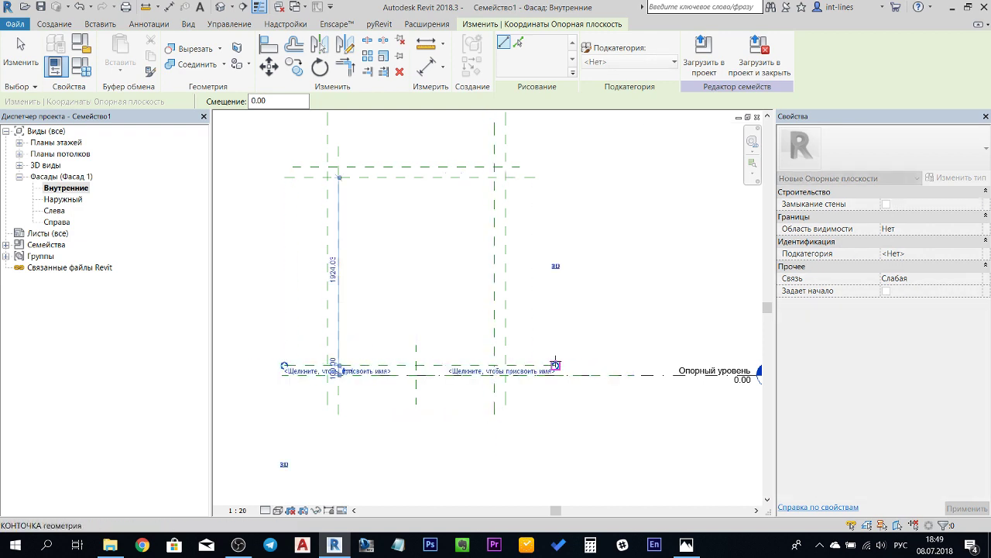
key("Escape")
key("Escape")
Place aligned dimensions across the frame's left, right, top and bottom thickness offsets.
left_click(169, 6)
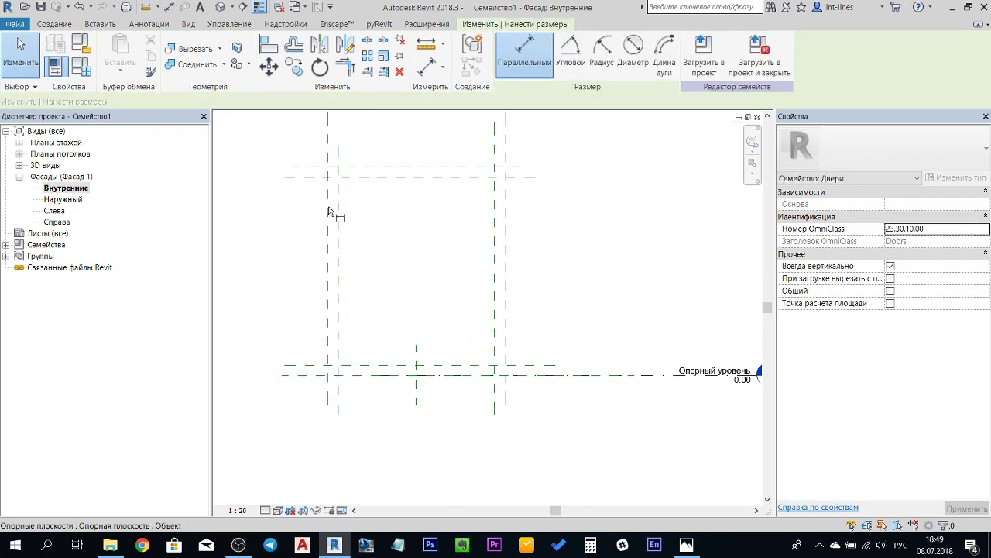
middle_click_drag(341, 128, 325, 225)
left_click(320, 227)
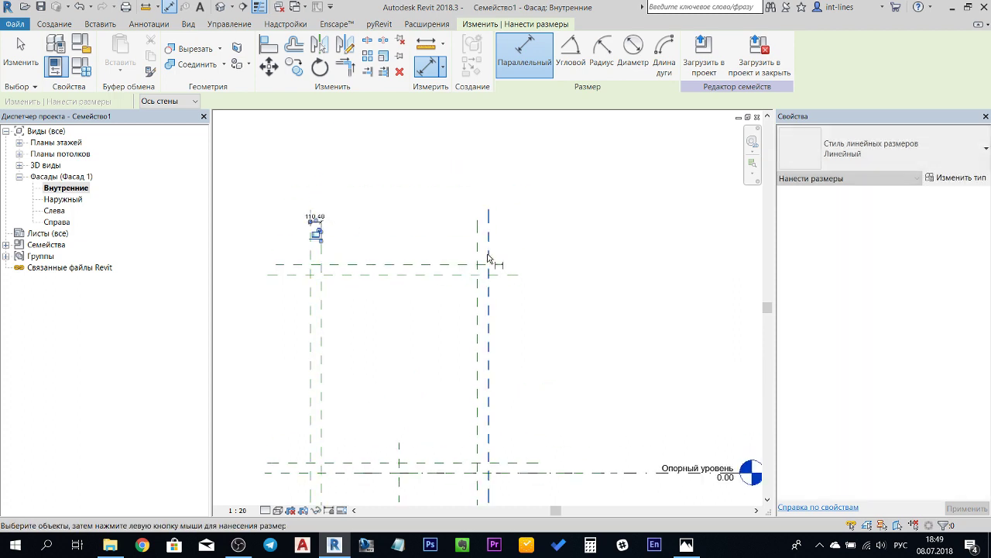
left_click(487, 248)
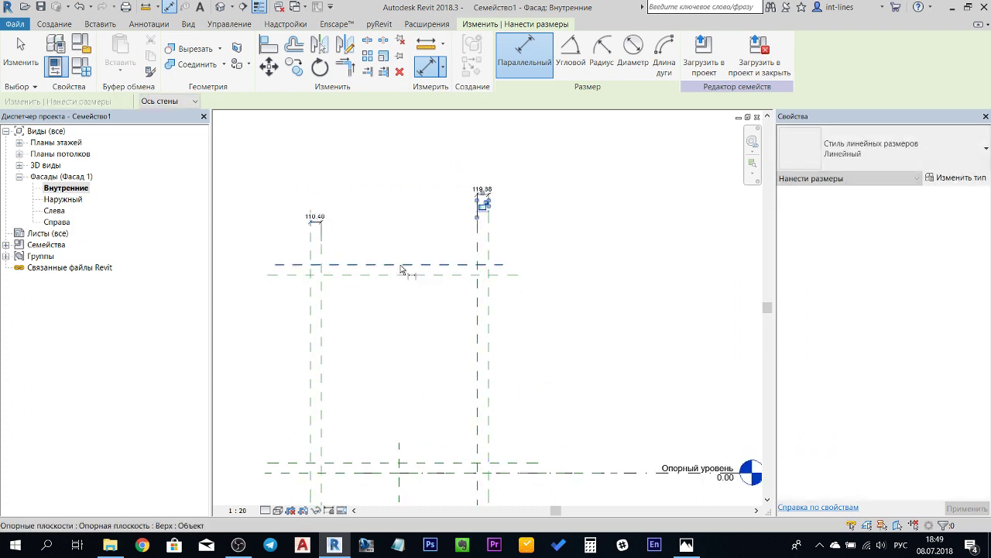
mouse_move(297, 380)
middle_mouse_down()
mouse_move(383, 211)
mouse_move(421, 166)
middle_mouse_up()
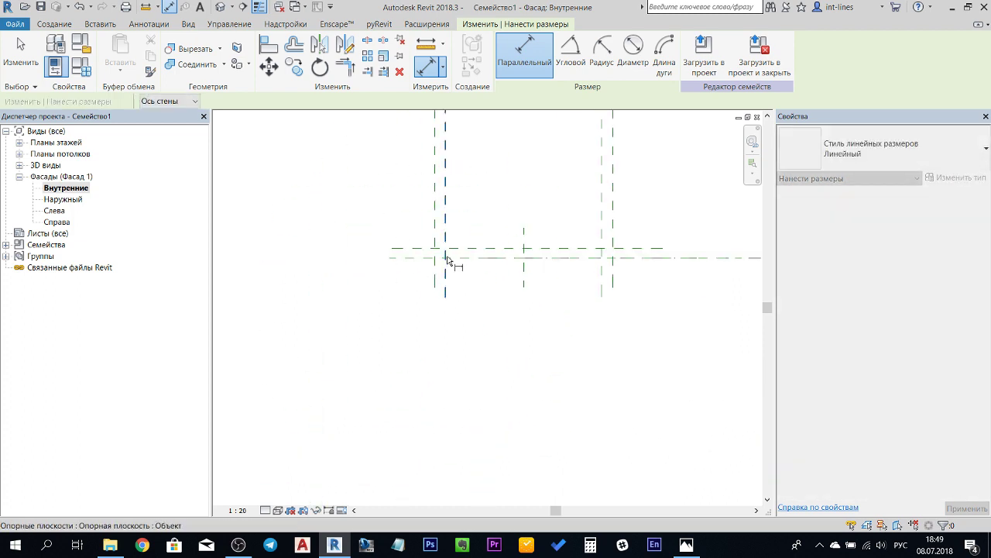
left_click(453, 248)
left_click(454, 258)
left_click(372, 290)
scroll(287, 427, "down", 2)
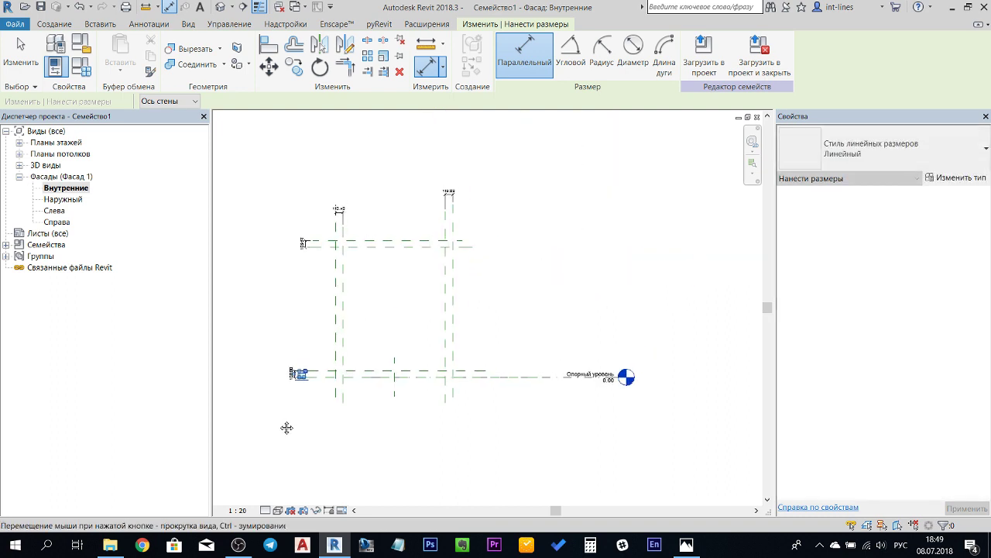
key("Escape")
key("Escape")
Label all four frame dimensions with a new type parameter 'Толщина каркаса'.
left_click(292, 369)
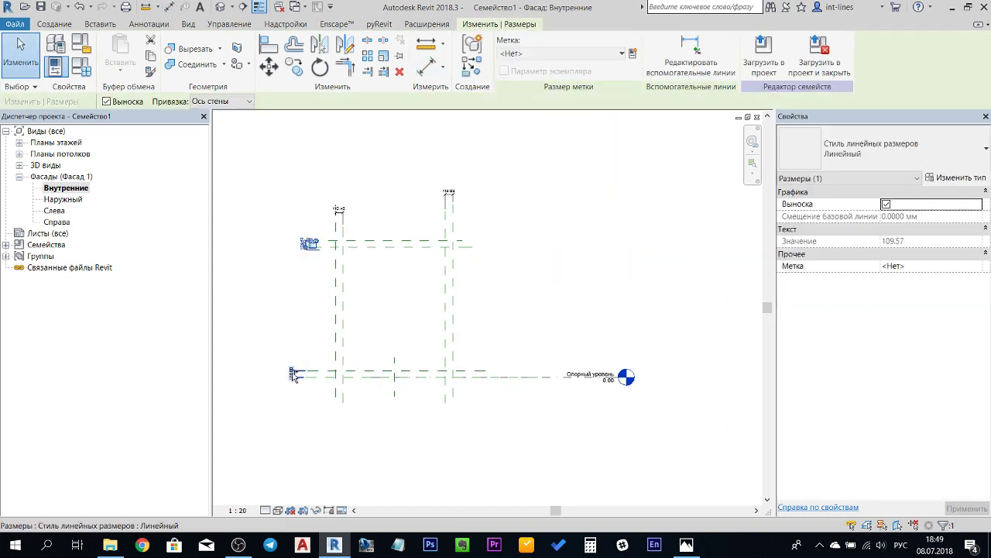
left_click(338, 209, "ctrl")
left_click(441, 196, "ctrl")
left_click(442, 196, "ctrl")
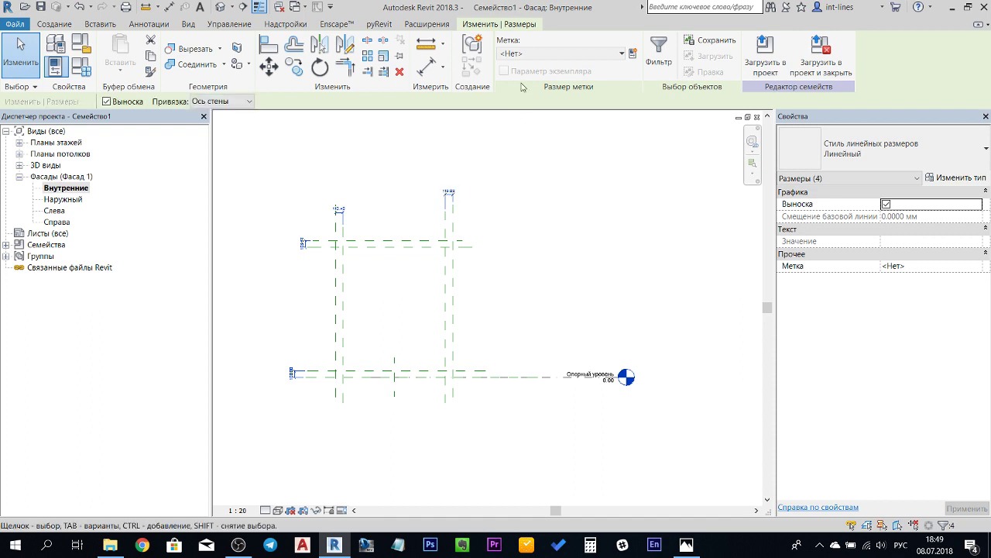
left_click(633, 54)
type("Толщина каркаса")
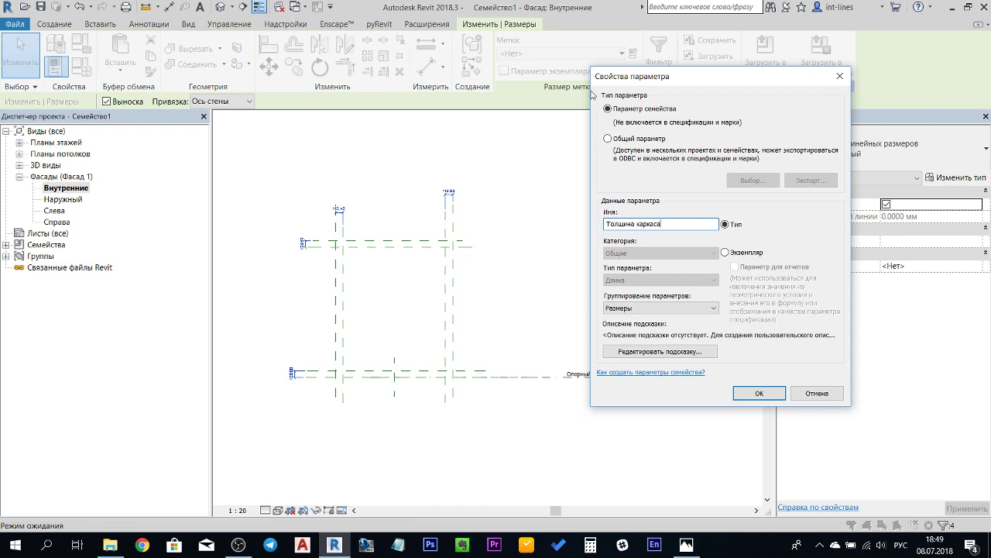
left_click(759, 393)
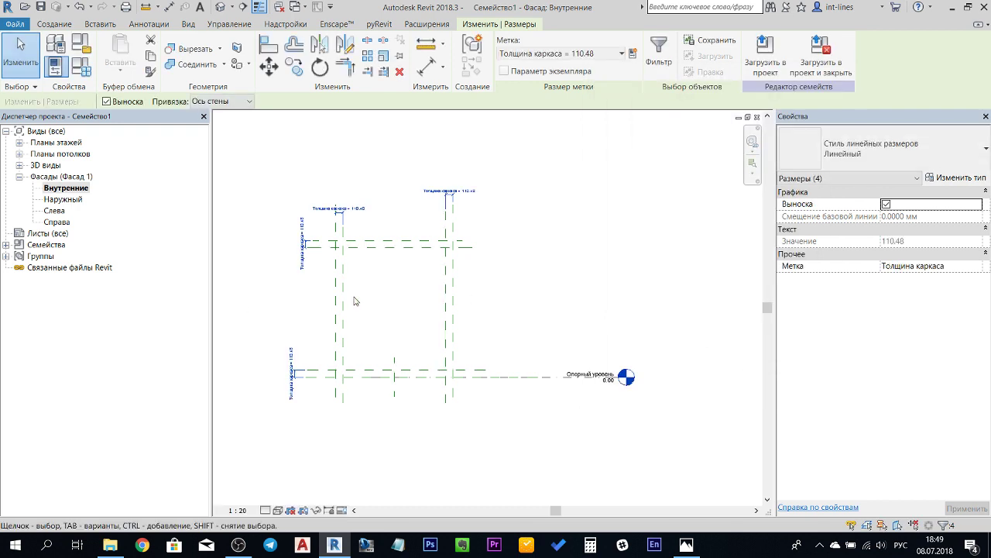
Set the Толщина каркаса frame thickness to 80.
scroll(336, 286, "up", 3)
left_click(361, 141)
left_click(353, 143)
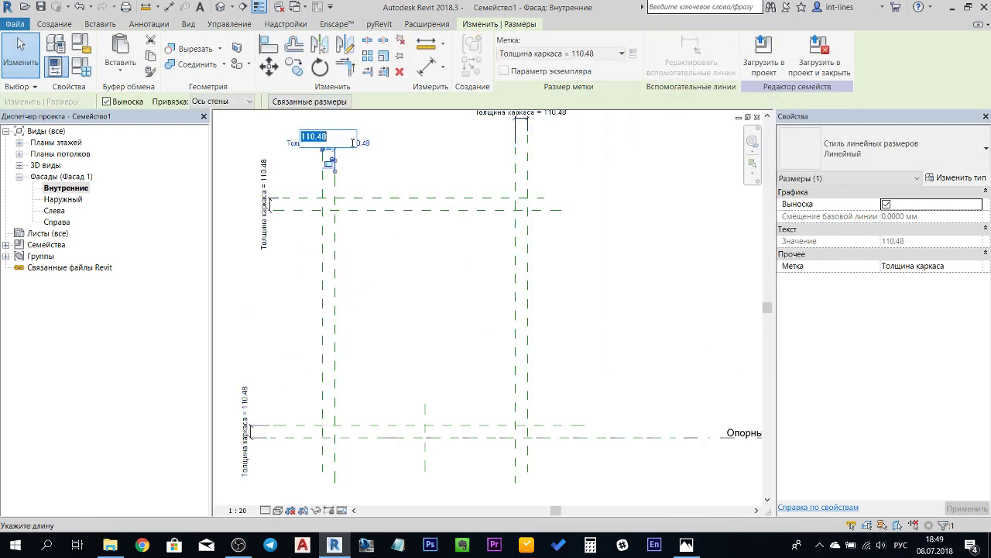
type("80")
key("Return")
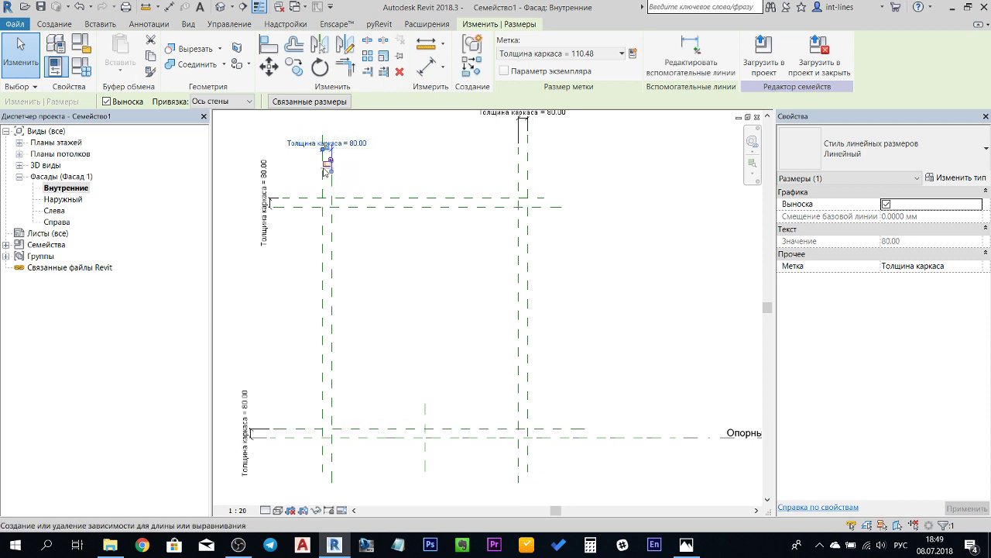
scroll(333, 175, "down", 2)
left_click(374, 294)
mouse_move(375, 294)
middle_mouse_down()
mouse_move(380, 271)
mouse_move(381, 299)
middle_mouse_up()
Start a new extrusion and pick the outer and inner frame planes and bottom level as sketch lines.
left_click(54, 24)
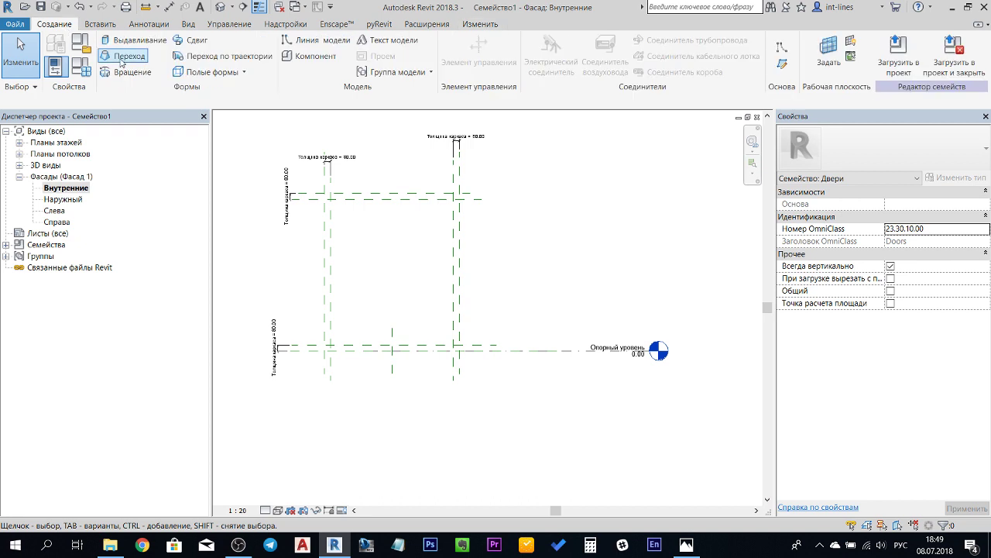
left_click(138, 45)
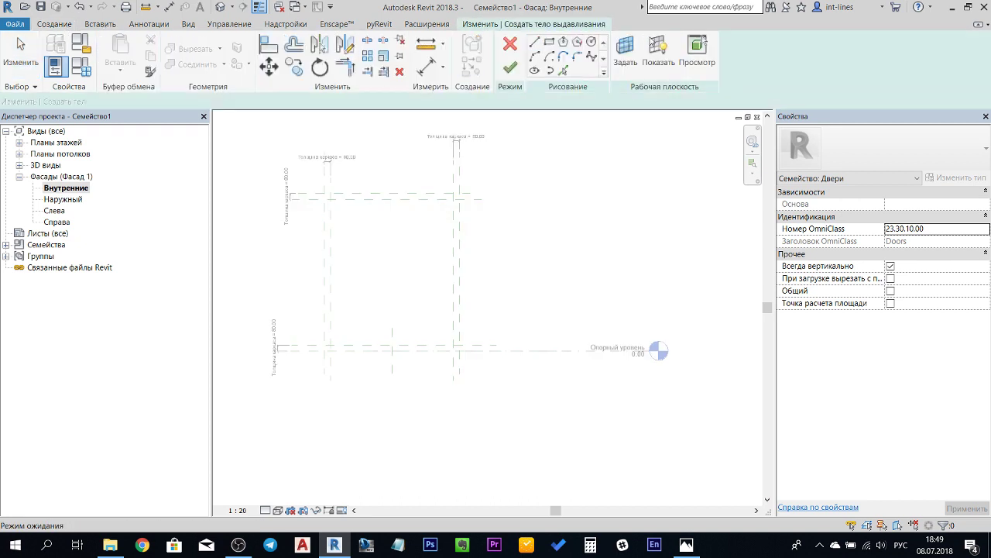
left_click(565, 71)
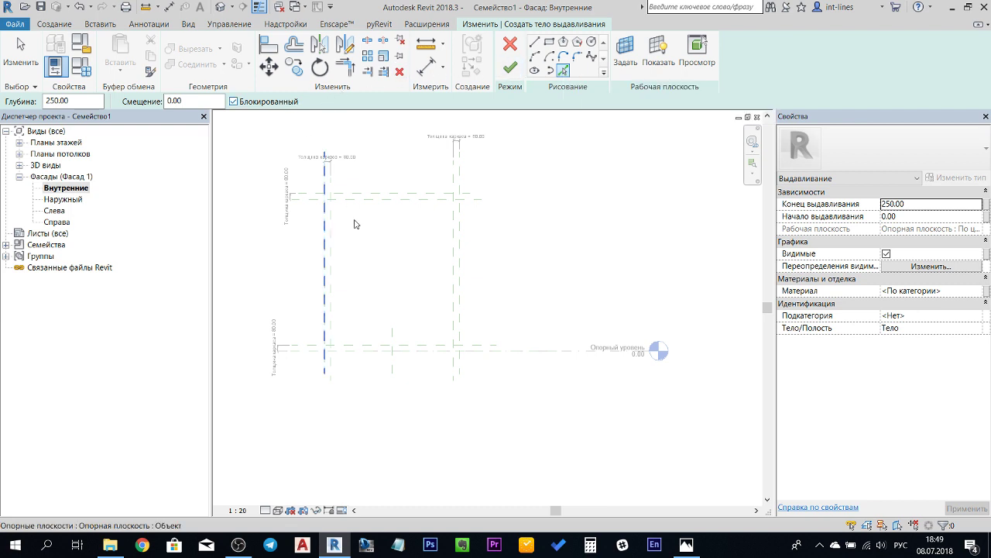
scroll(354, 224, "up", 2)
left_click(327, 217)
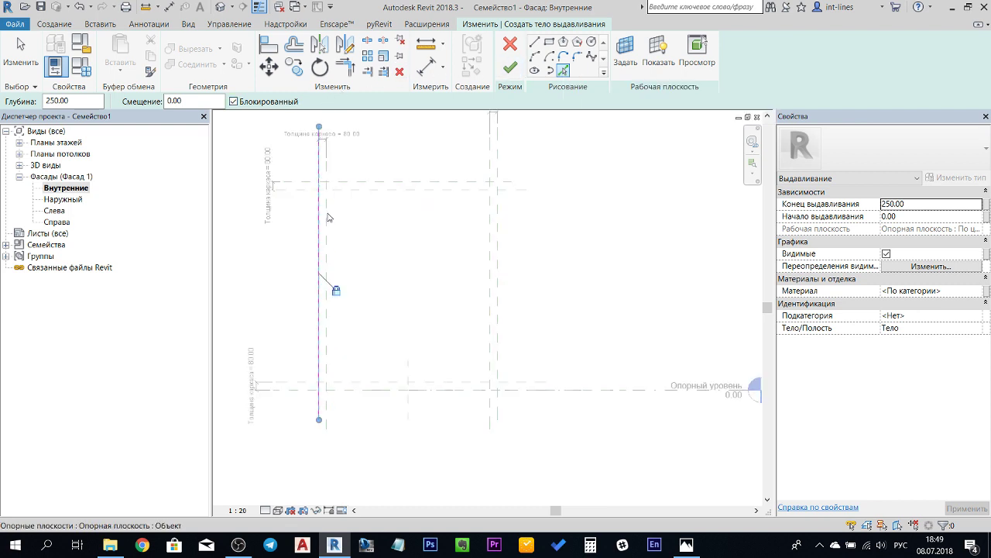
left_click(371, 184)
left_click(496, 213)
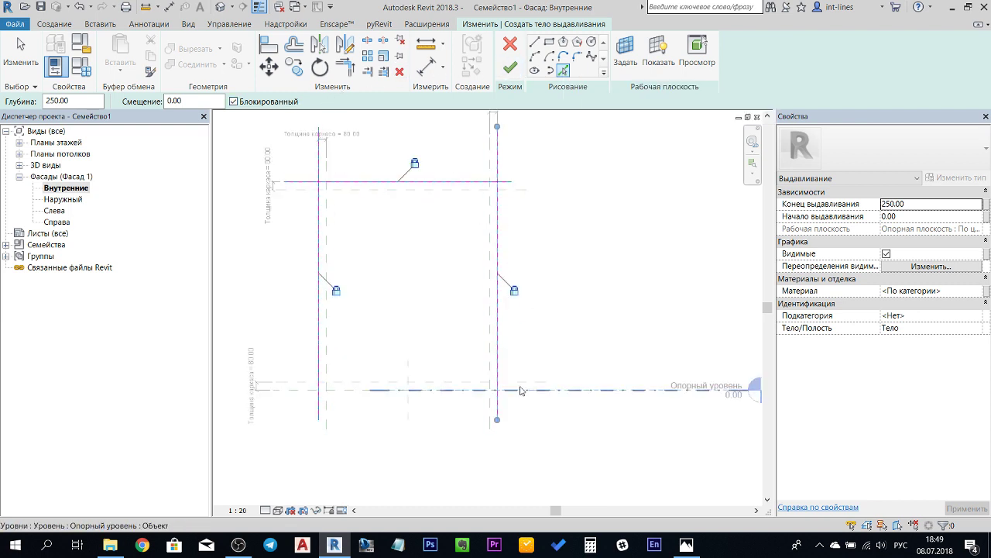
left_click(521, 389)
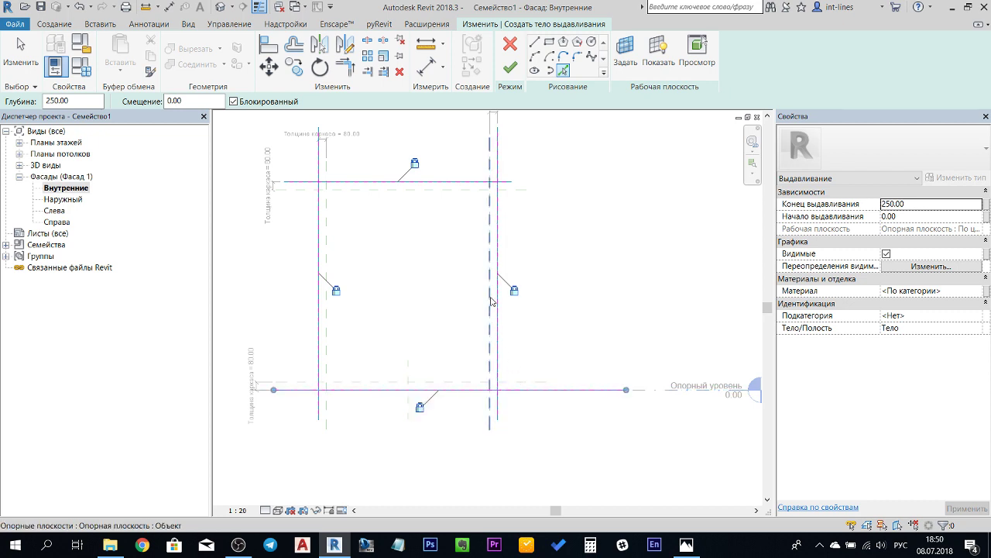
left_click(491, 302)
left_click(349, 190)
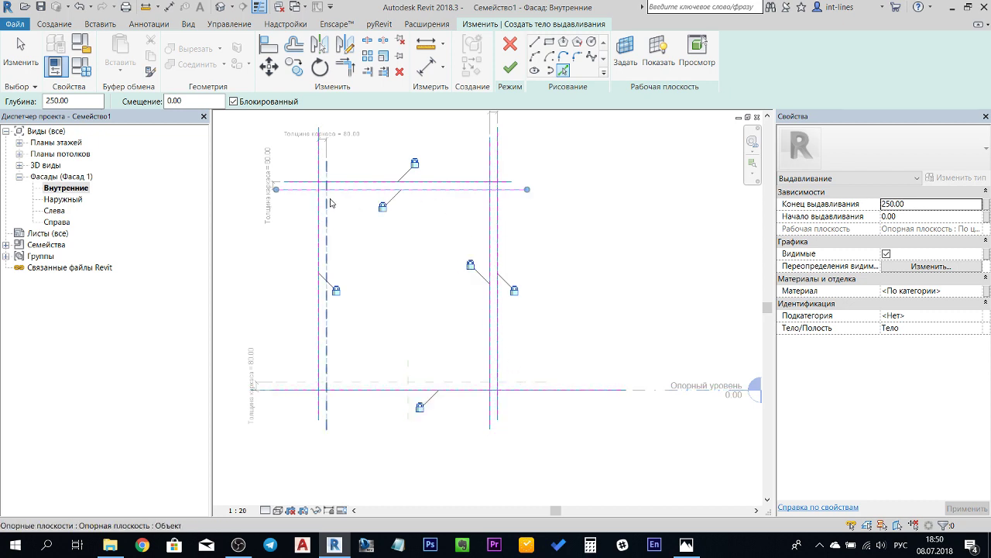
left_click(327, 203)
left_click(364, 381)
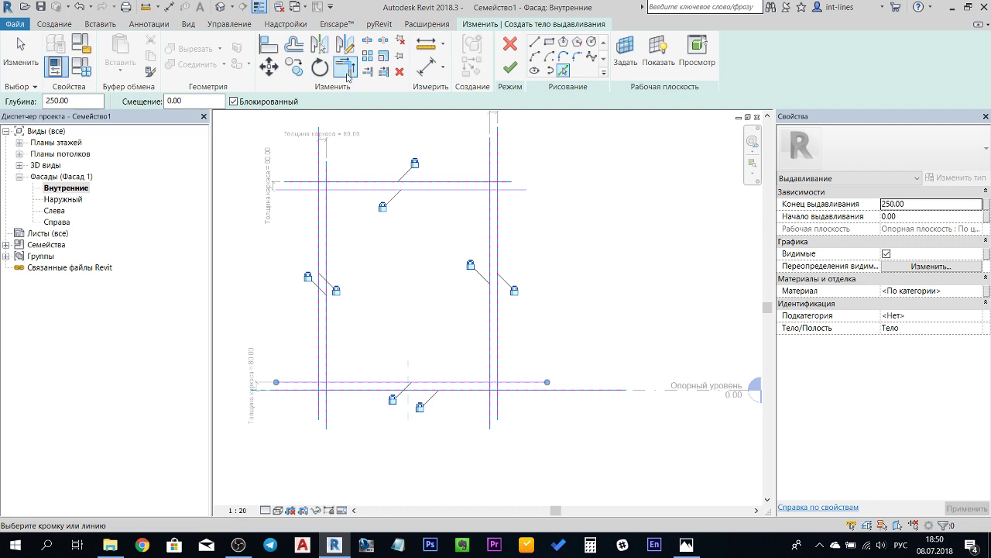
Trim the four inner corners of the frame sketch.
left_click(346, 70)
left_click(327, 358)
left_click(338, 381)
left_click(326, 294)
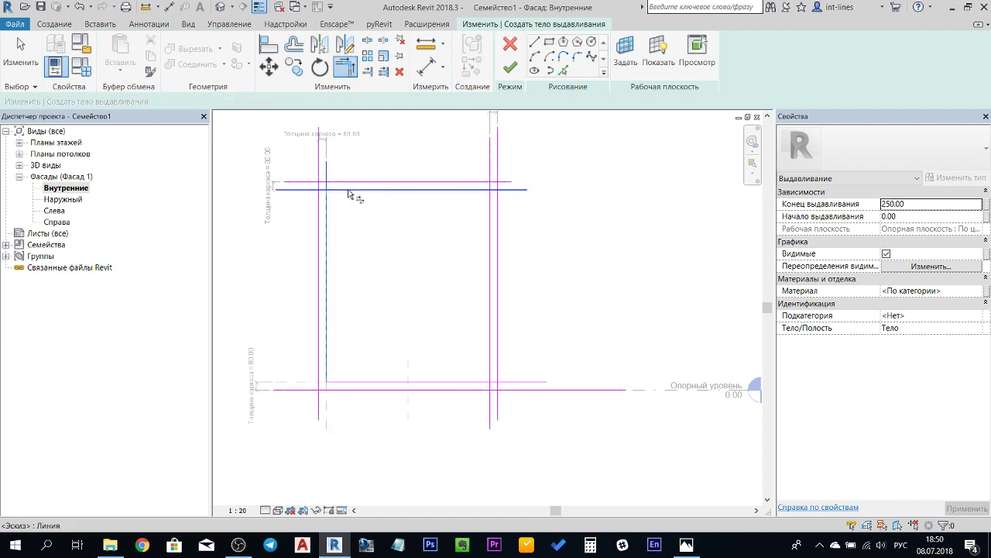
left_click(367, 193)
left_click(490, 209)
left_click(477, 190)
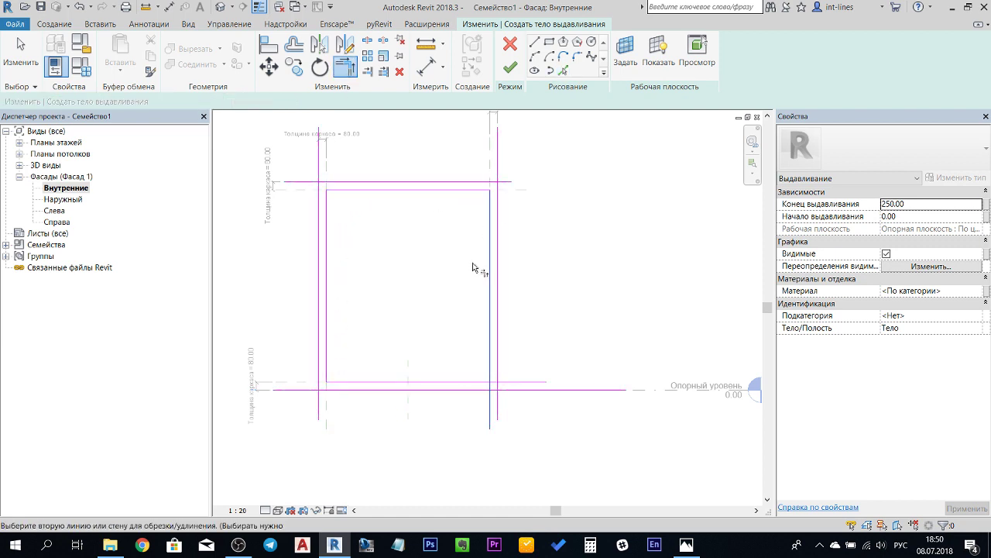
left_click(439, 383)
left_click(491, 372)
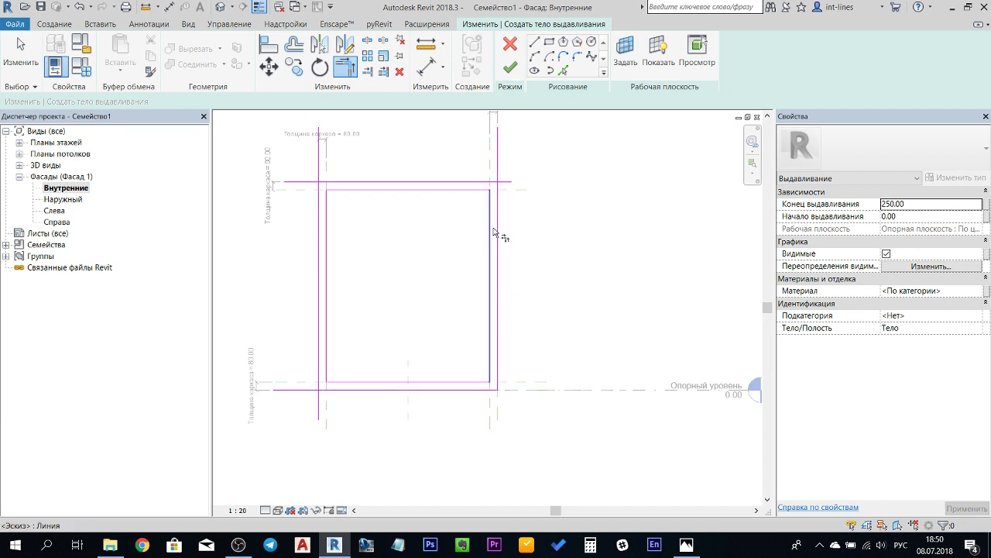
Trim the outer corners to close the frame outline.
left_click(496, 201)
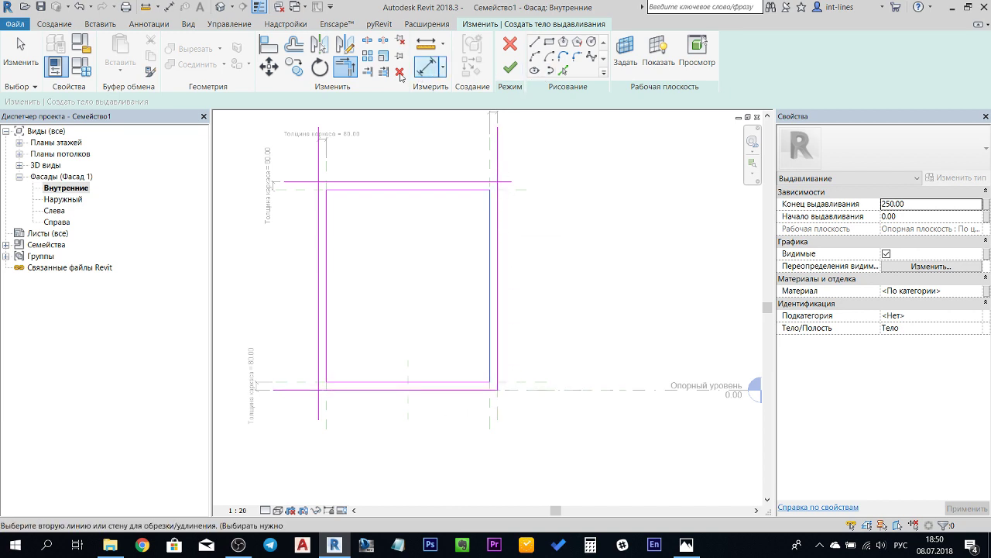
left_click(387, 184)
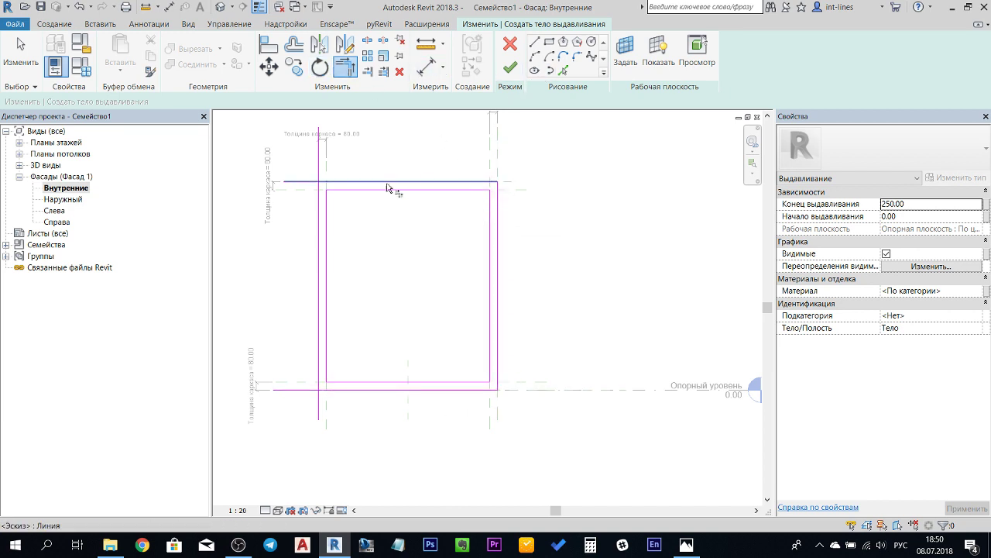
left_click(331, 186)
left_click(318, 199)
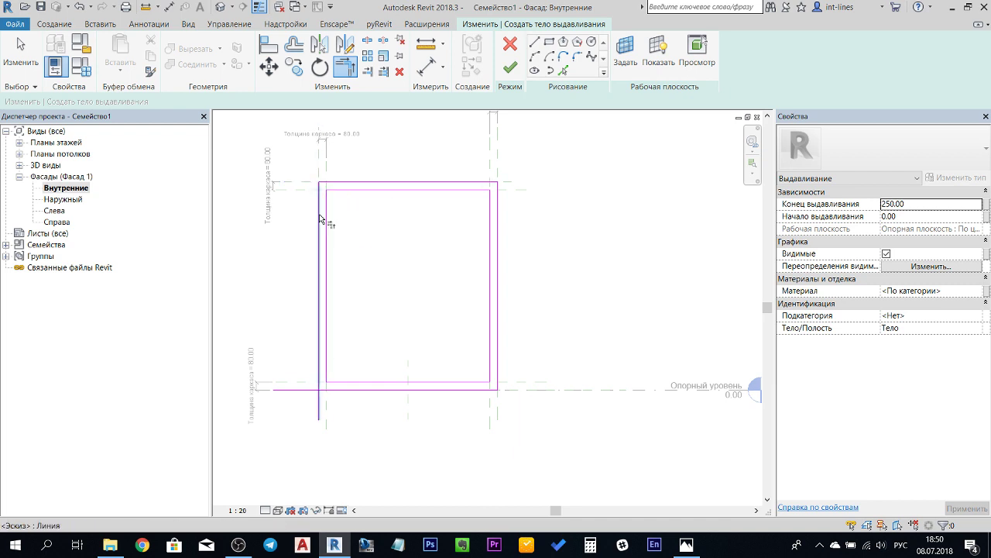
left_click(331, 370)
left_click(329, 389)
scroll(328, 398, "down", 2)
scroll(365, 436, "down", 2)
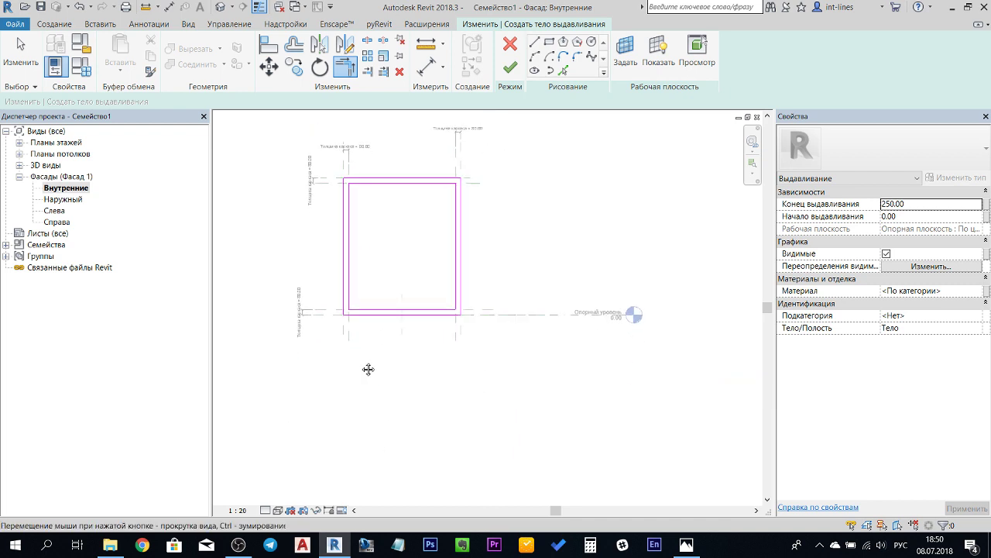
mouse_move(367, 369)
middle_mouse_down()
mouse_move(336, 386)
mouse_move(351, 385)
middle_mouse_up()
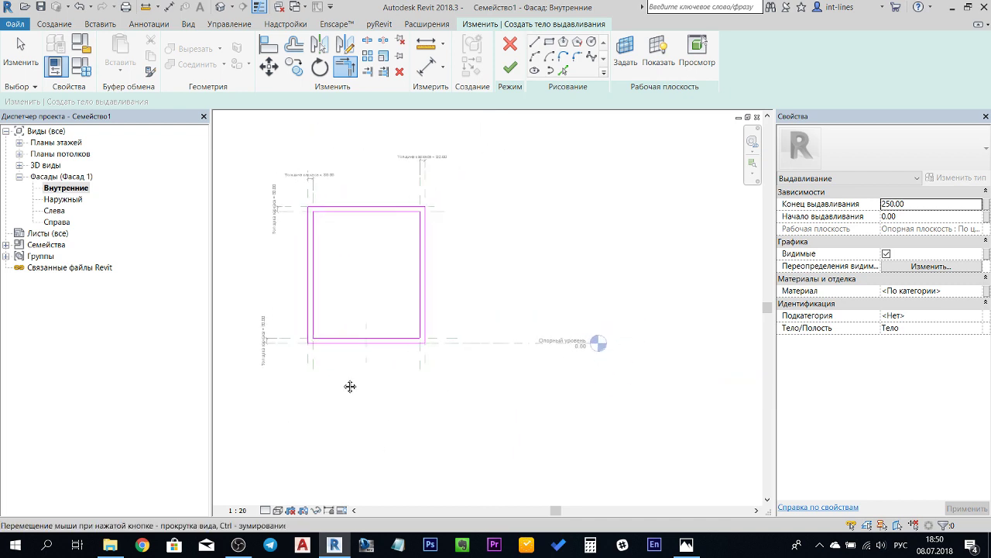
Link the extrusion material to a new Материал каркаса parameter and finish the extrusion.
left_click(986, 291)
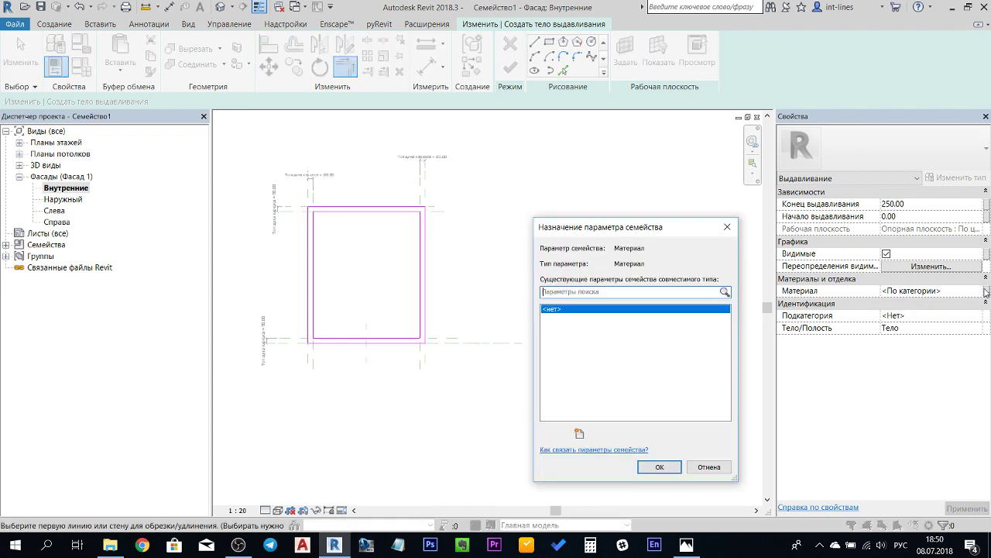
left_click(579, 433)
type("Материал каркаса")
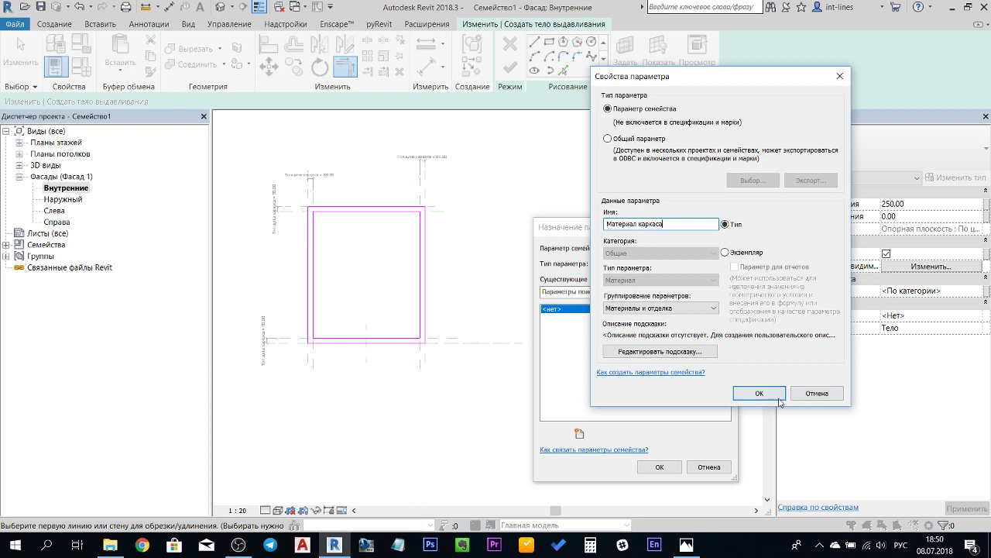
left_click(779, 398)
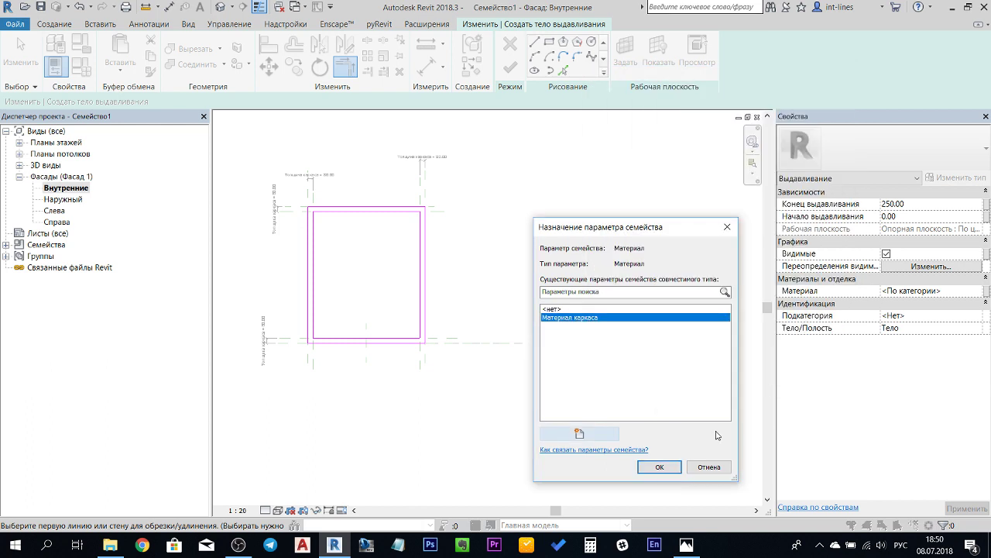
left_click(664, 467)
left_click(510, 66)
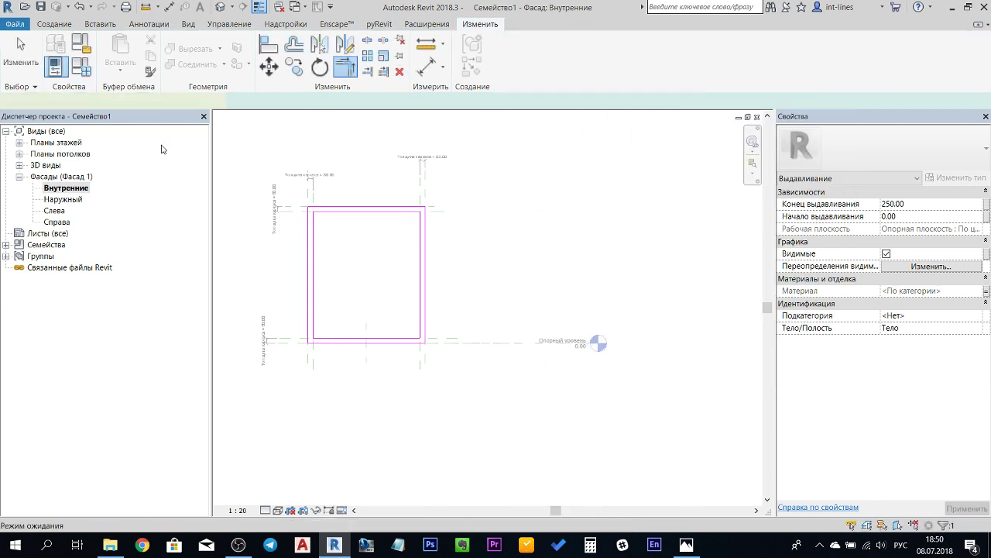
In the Опорный уровень plan, pull the frame extrusion to 50.00 depth, then reopen the Внутренние elevation.
left_click(19, 143)
double_click(78, 153)
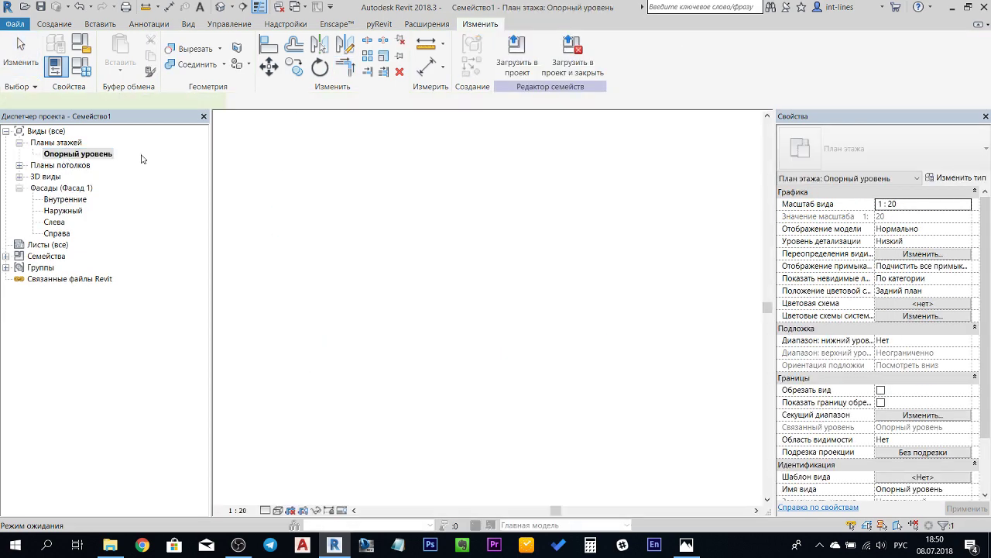
scroll(447, 286, "up", 3)
scroll(447, 290, "up", 1)
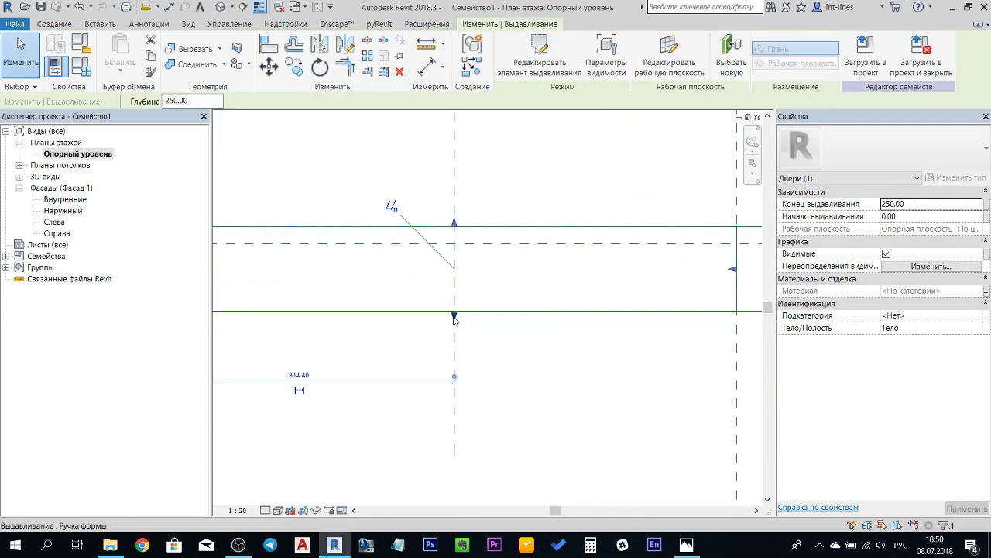
mouse_move(454, 312)
left_mouse_down()
mouse_move(448, 149)
mouse_move(453, 227)
left_mouse_up()
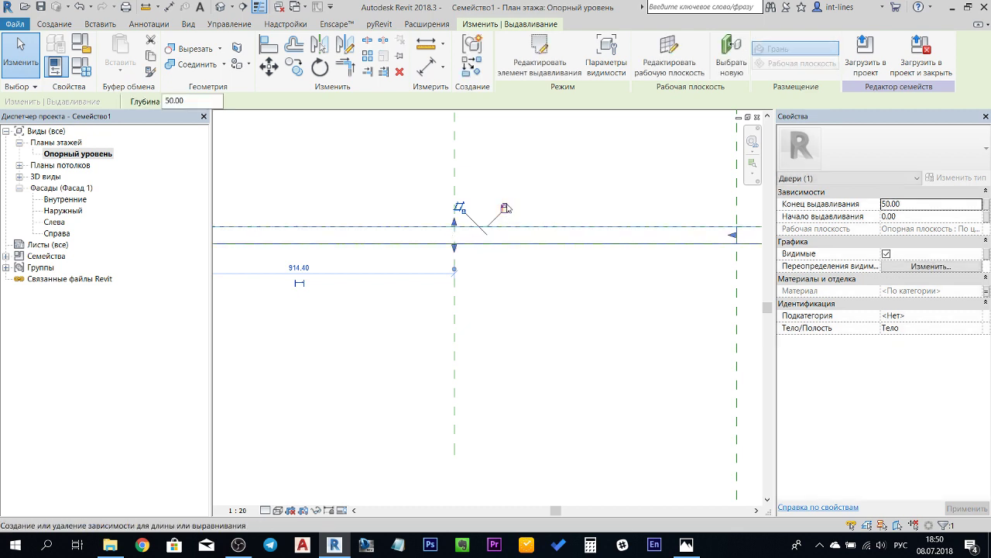
scroll(453, 230, "down", 2)
middle_click_drag(486, 286, 516, 309)
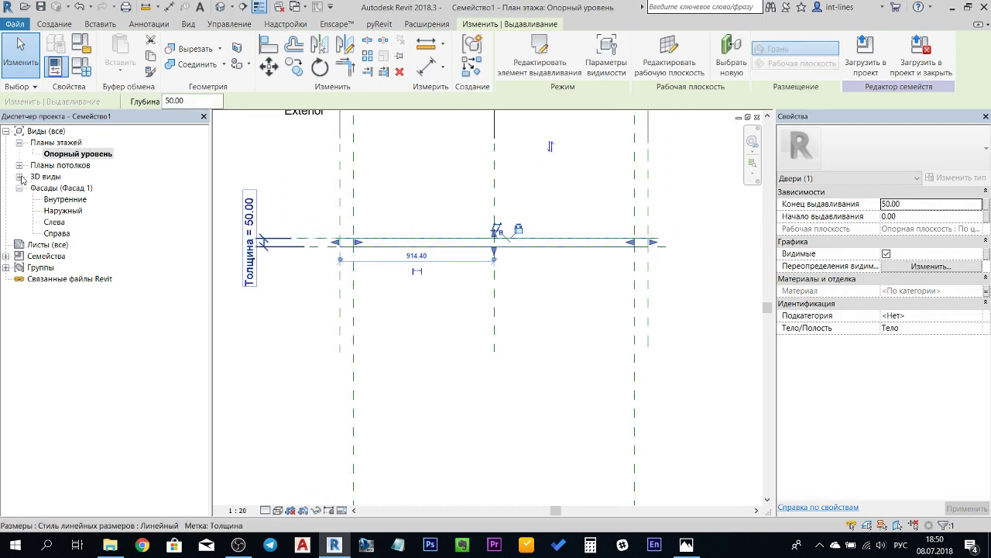
double_click(65, 199)
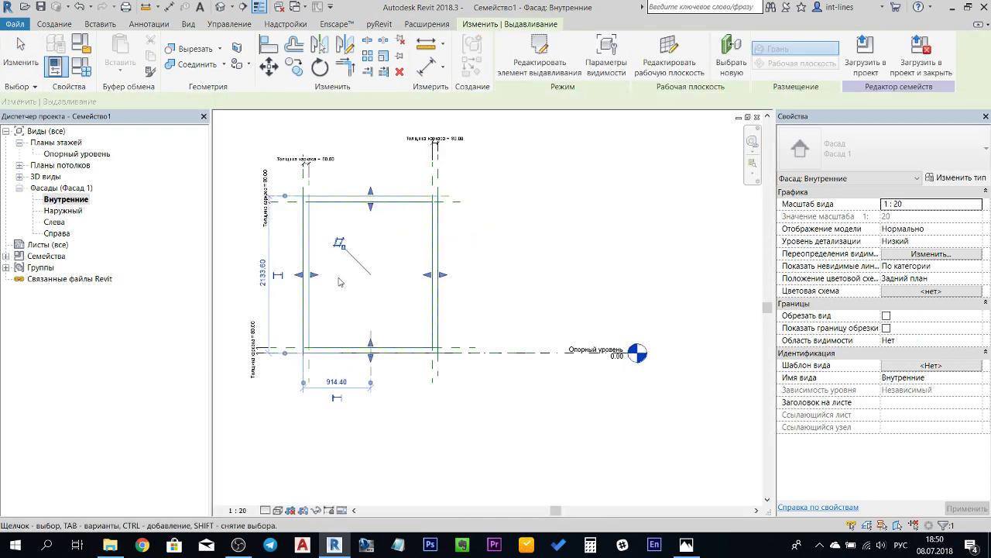
left_click(55, 24)
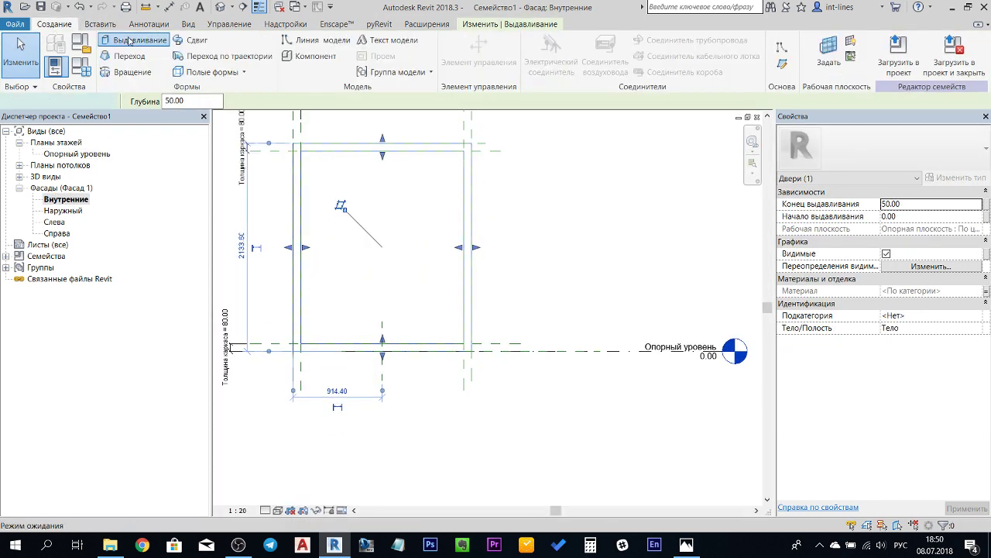
Sketch an extrusion on the four inner opening planes, trim its corners and finish it.
left_click(124, 39)
left_click(563, 70)
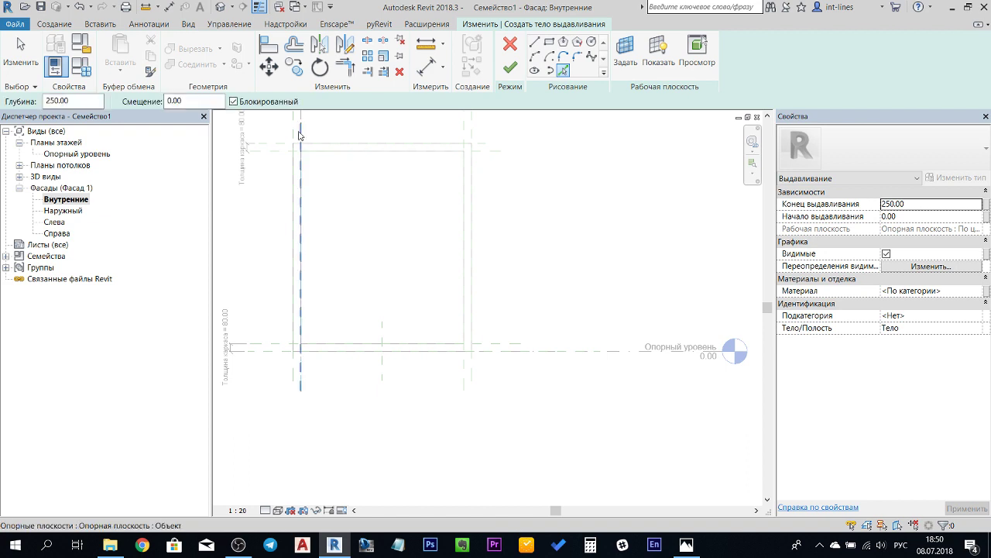
left_click(301, 129)
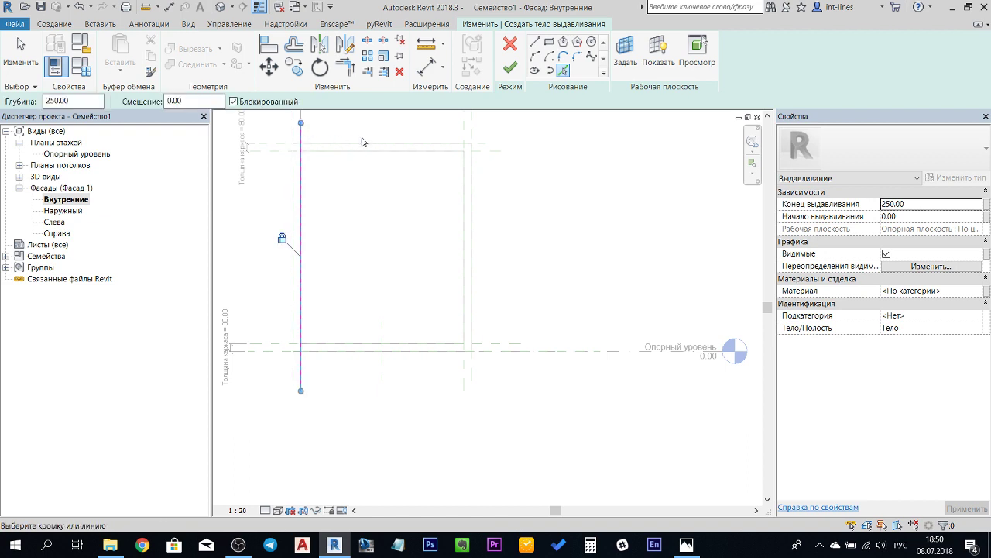
left_click(461, 130)
left_click(492, 150)
left_click(492, 344)
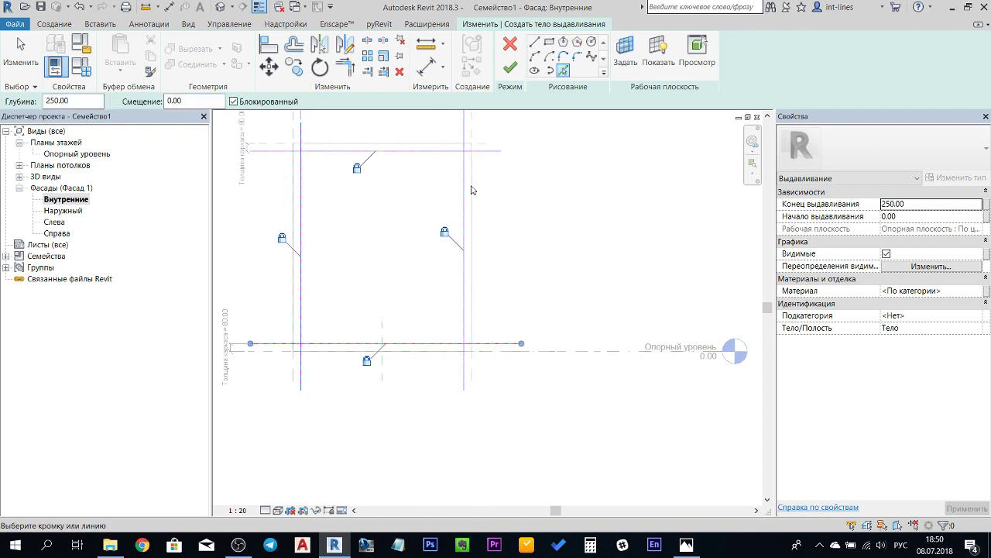
left_click(345, 67)
left_click(317, 151)
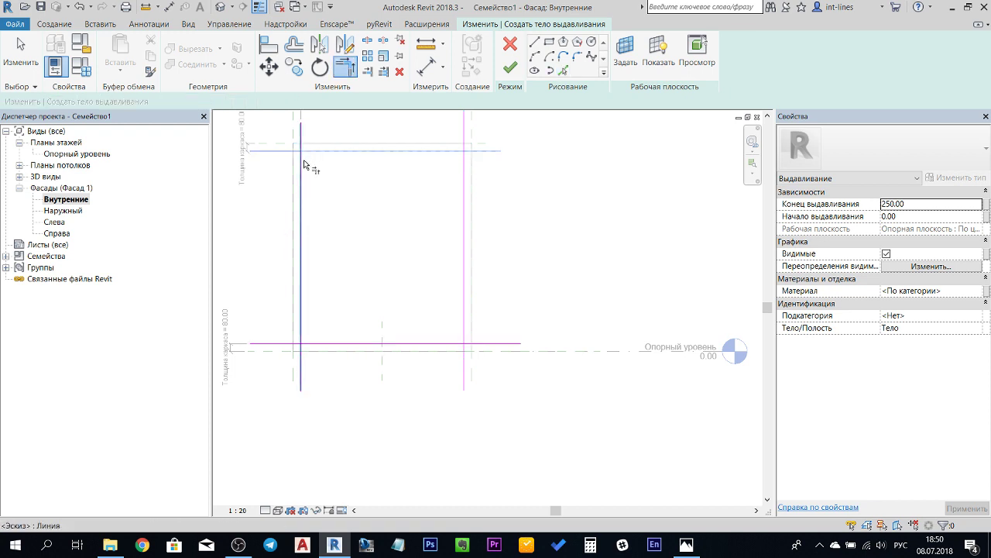
left_click(304, 160)
left_click(321, 343)
left_click(302, 333)
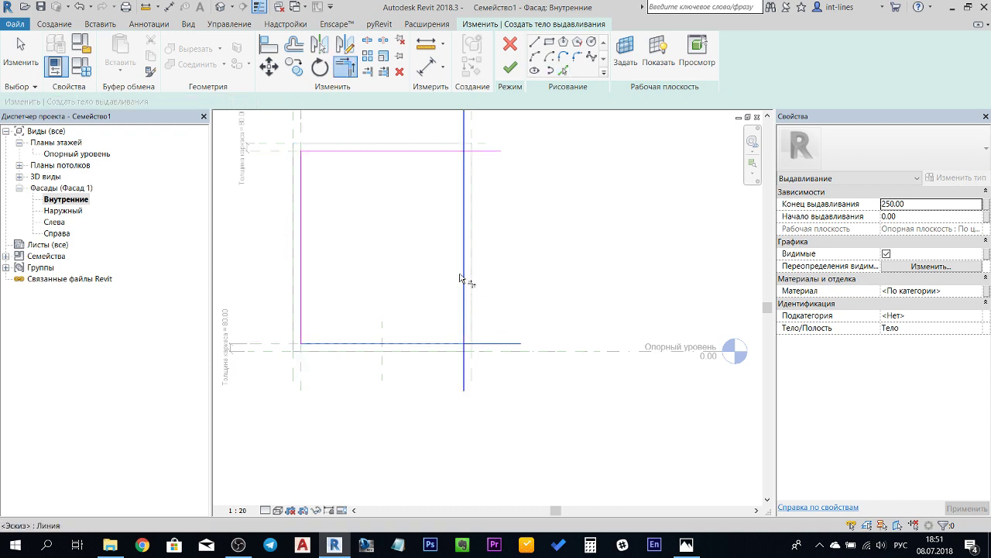
left_click(511, 68)
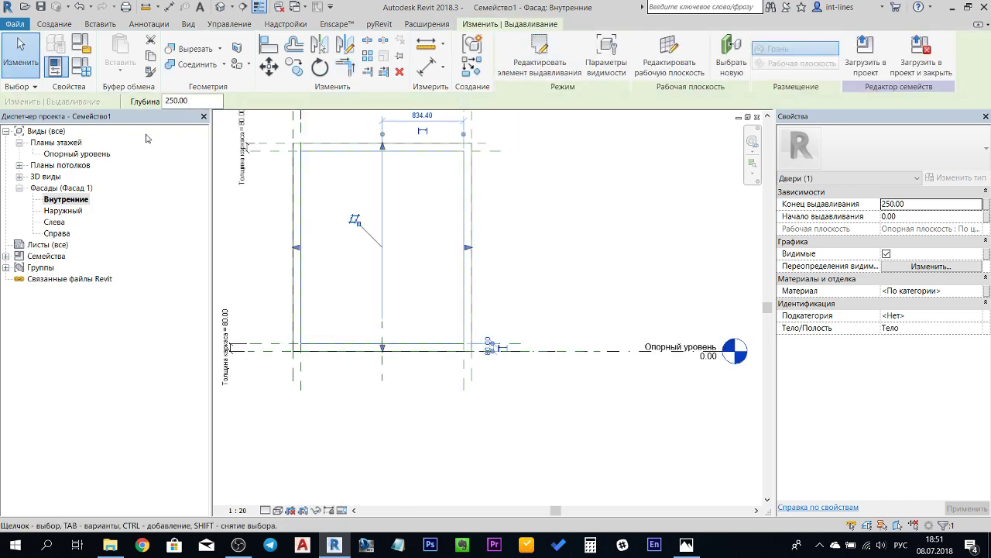
In the Опорный уровень plan, select the new panel extrusion and start a reference plane with RP.
double_click(87, 153)
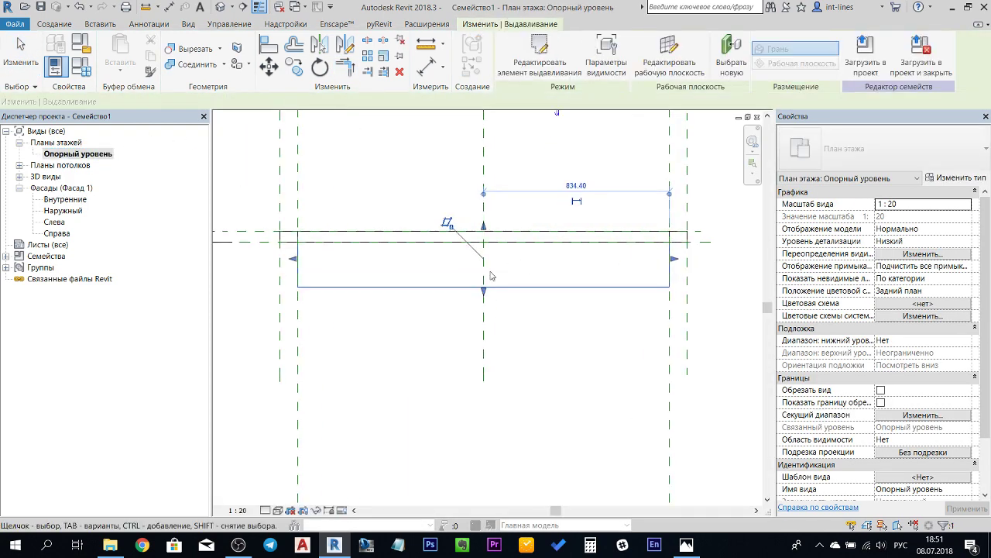
left_click(307, 248)
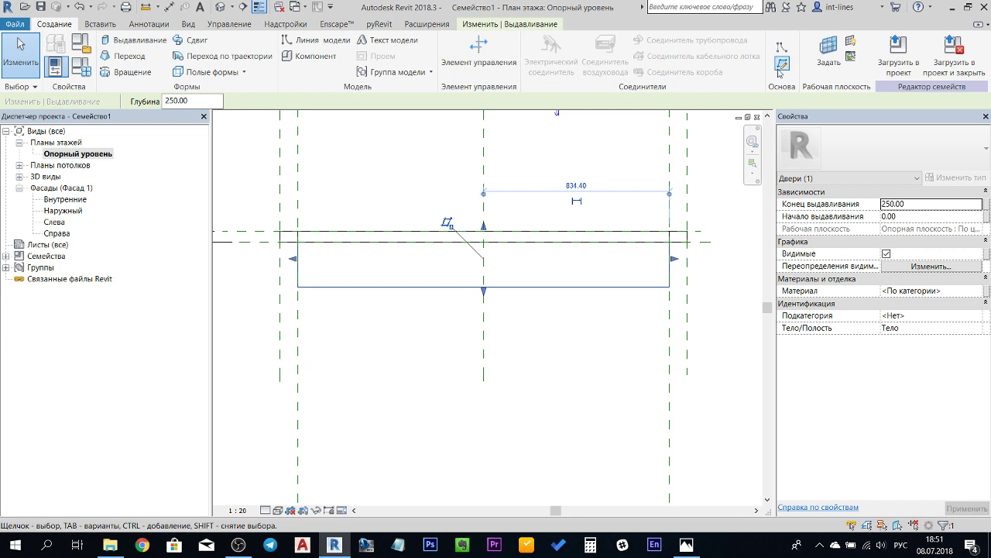
key("r")
key("p")
scroll(239, 239, "up", 3)
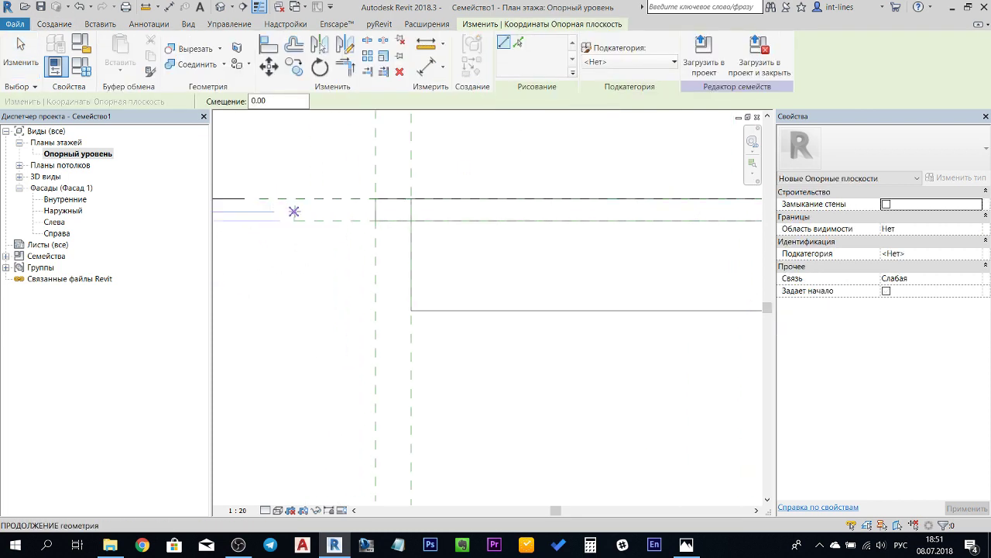
Draw a new reference plane across the frame thickness in plan.
left_click(294, 210)
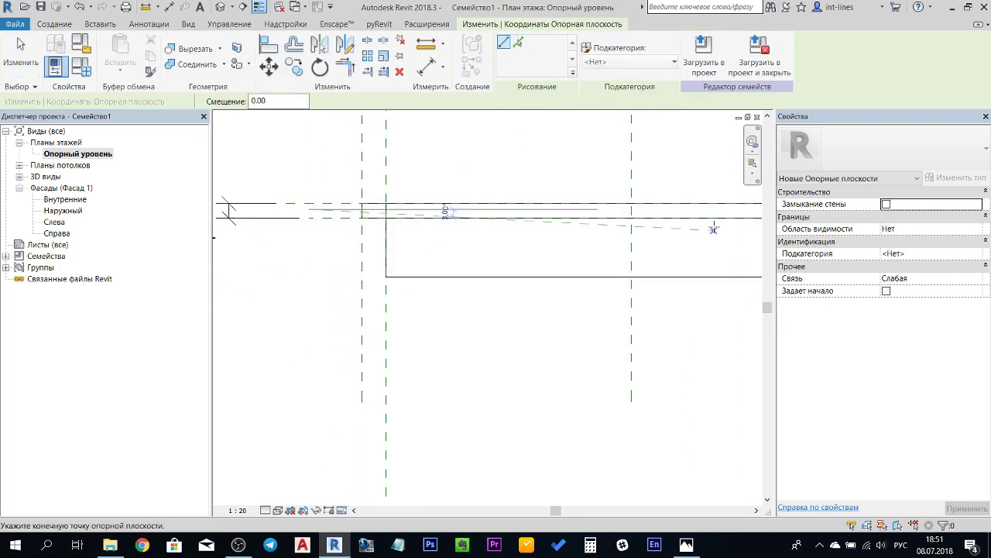
scroll(548, 237, "down", 2)
scroll(519, 246, "down", 2)
left_click(588, 248)
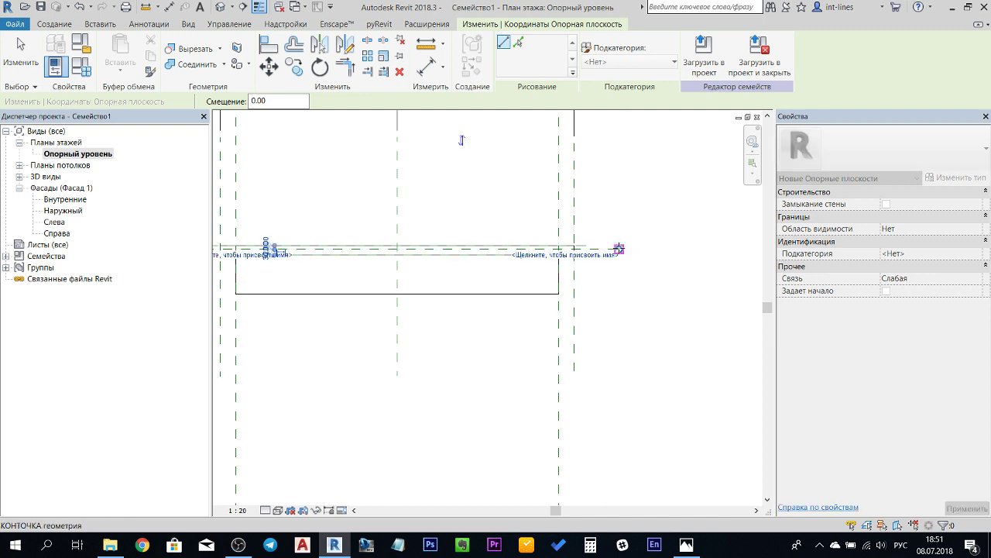
key("Escape")
key("Escape")
middle_click_drag(309, 321, 530, 295)
scroll(465, 232, "up", 3)
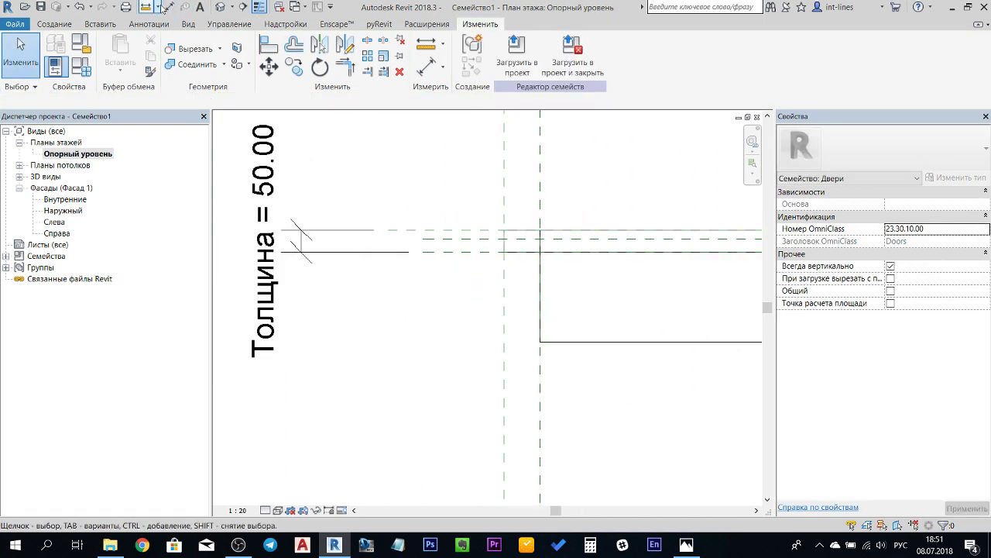
Add an aligned dimension between the outer face plane and the new plane.
left_click(166, 7)
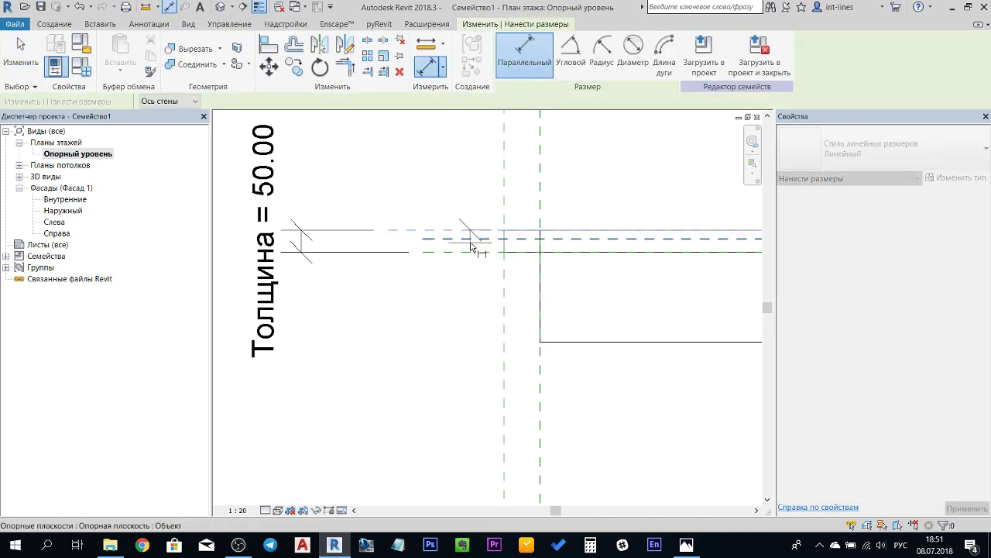
left_click(472, 249)
left_click(410, 321)
key("Escape")
key("Escape")
scroll(476, 246, "up", 1)
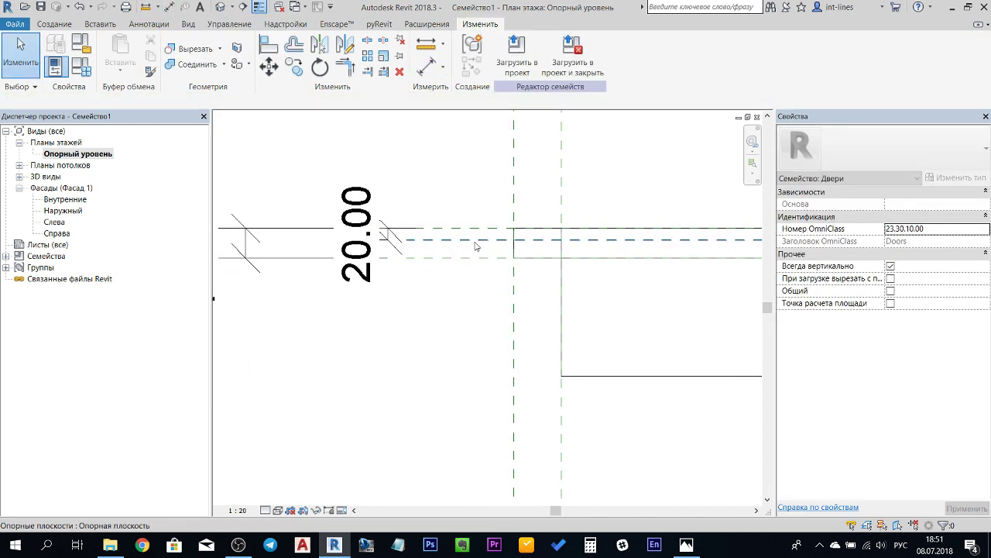
Edit the new plane's offset from the outer face and make the 7.00 distance permanent.
left_click(476, 246)
scroll(390, 237, "up", 1)
left_click(363, 230)
type("7")
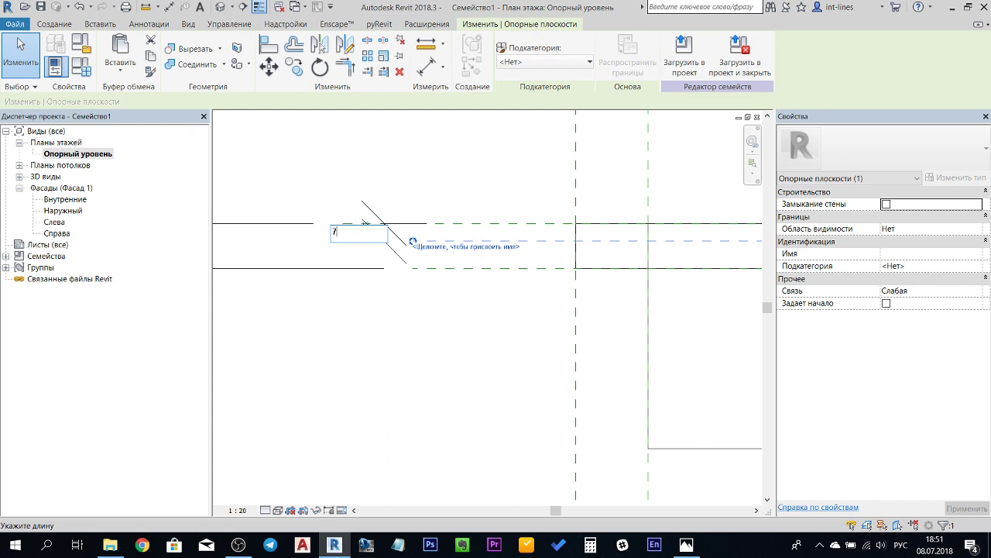
key("Return")
left_click(373, 226)
left_click(376, 218)
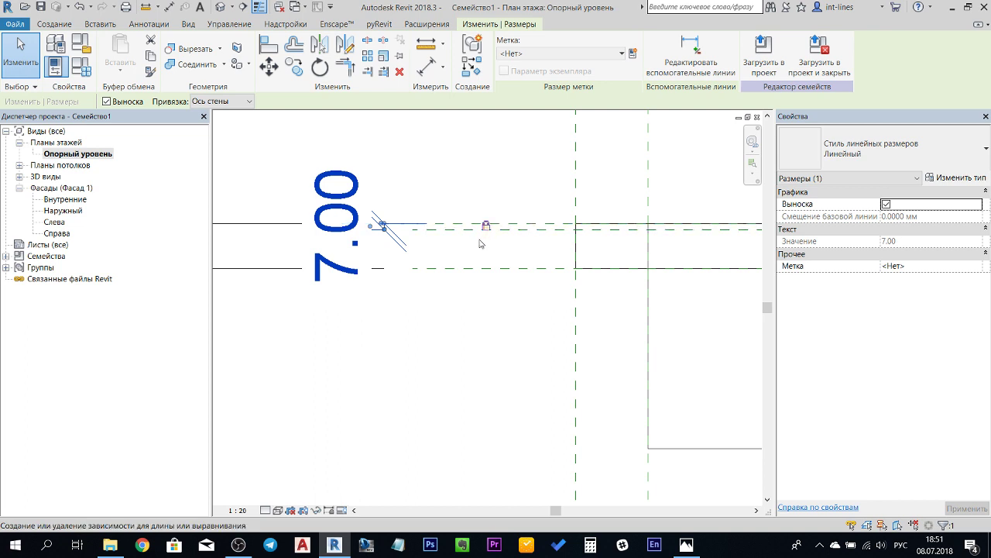
left_click(528, 242)
left_click(378, 227)
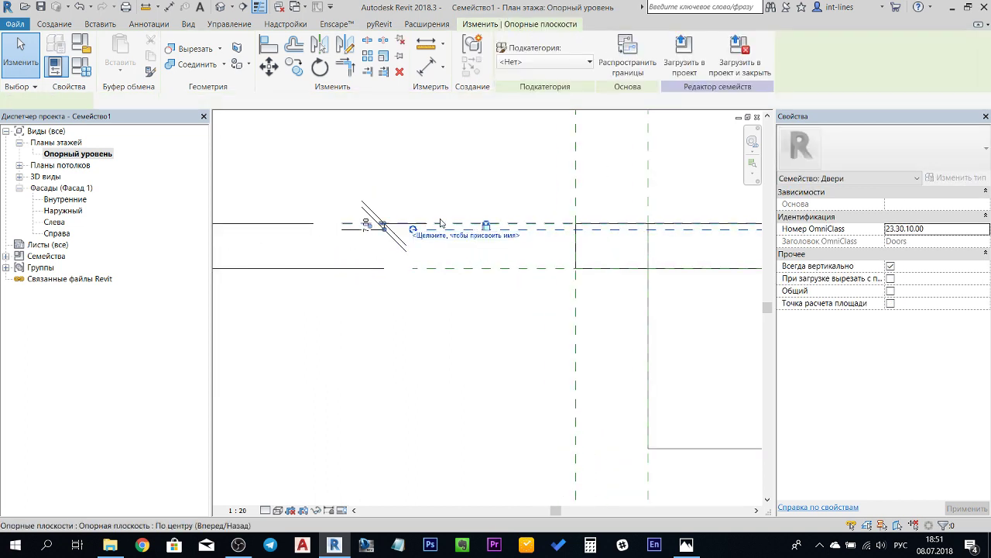
key("Escape")
Move the plane to 20.00 from the outer face and make that dimension permanent.
left_click(498, 232)
left_click(359, 224)
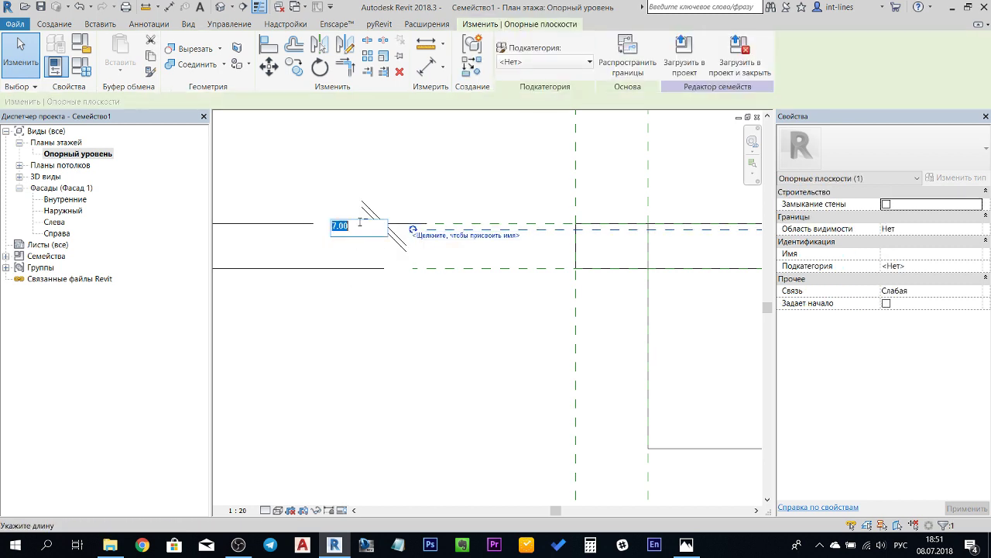
key("Return")
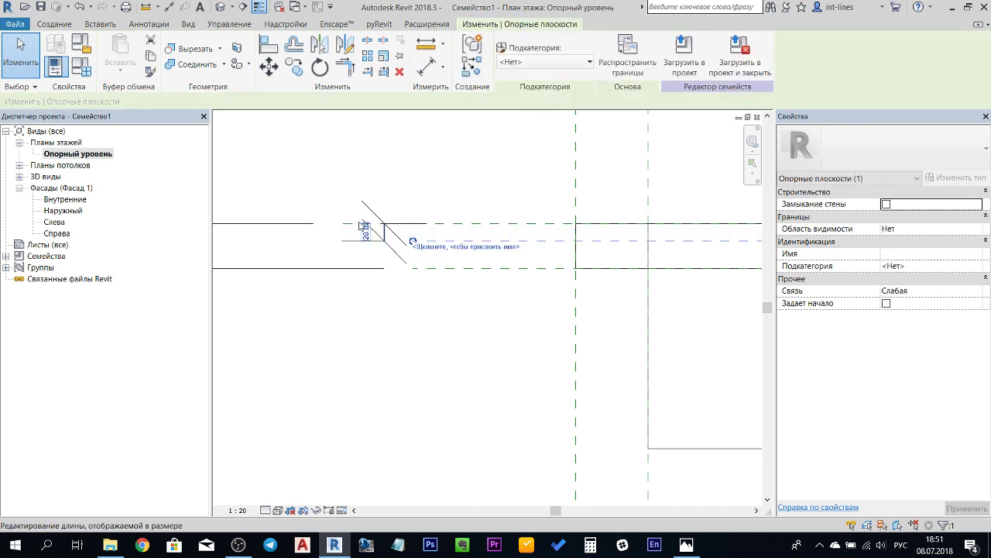
left_click(364, 226)
scroll(487, 238, "down", 2)
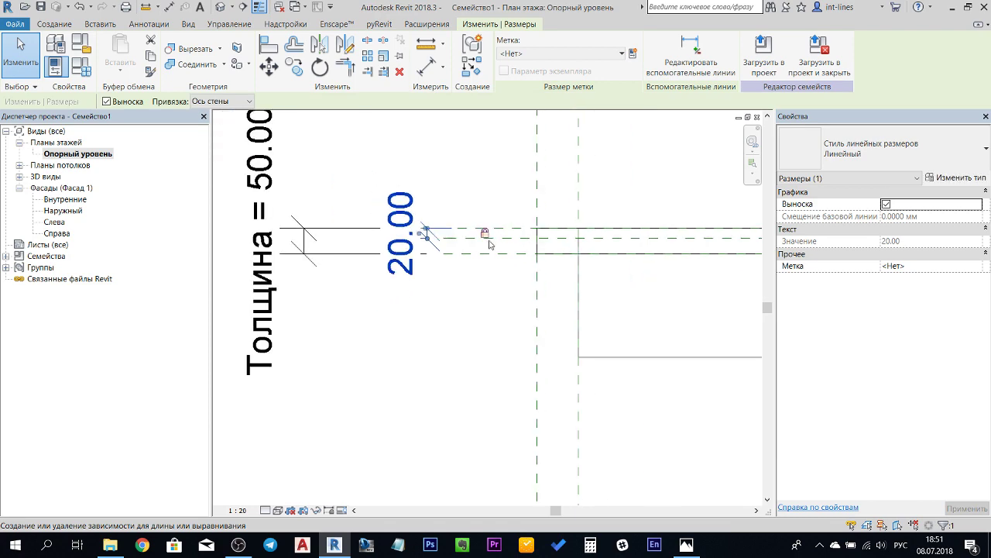
scroll(484, 236, "down", 2)
scroll(487, 310, "down", 2)
left_click(480, 322)
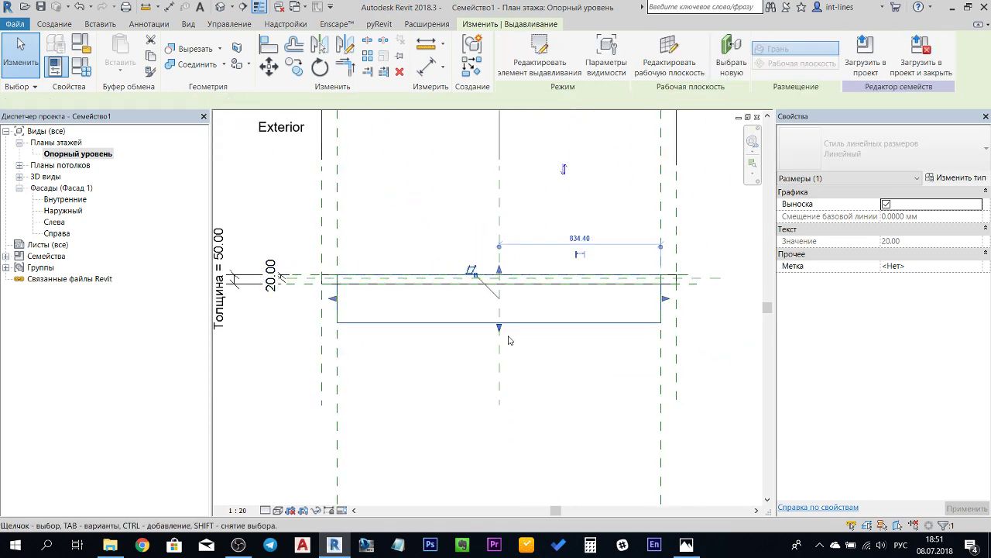
left_click_drag(499, 283, 453, 261)
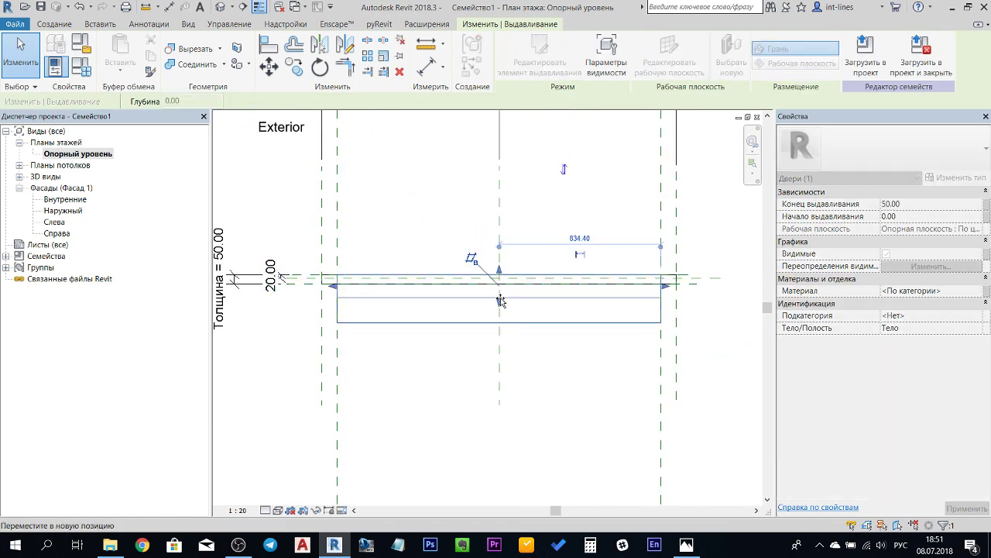
scroll(453, 240, "up", 3)
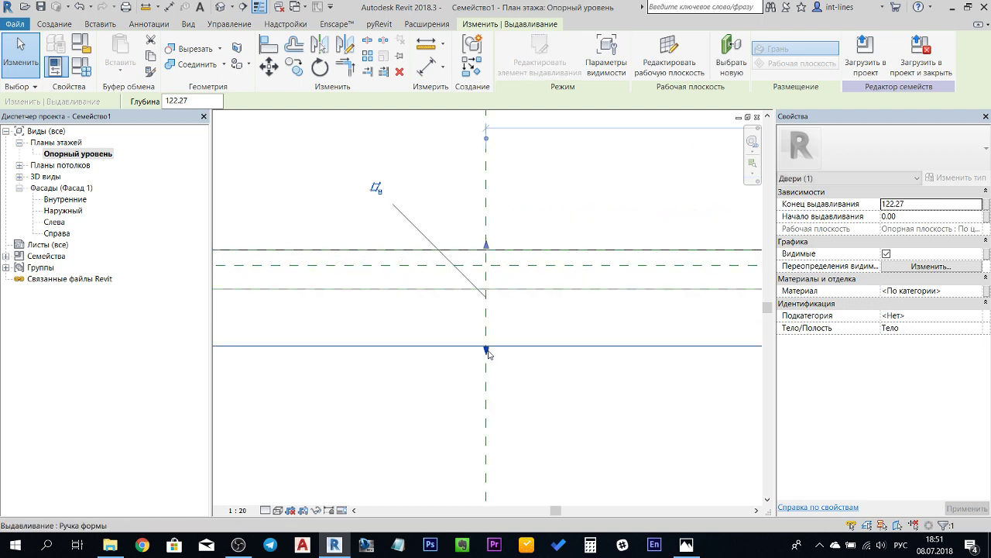
left_click_drag(486, 348, 478, 276)
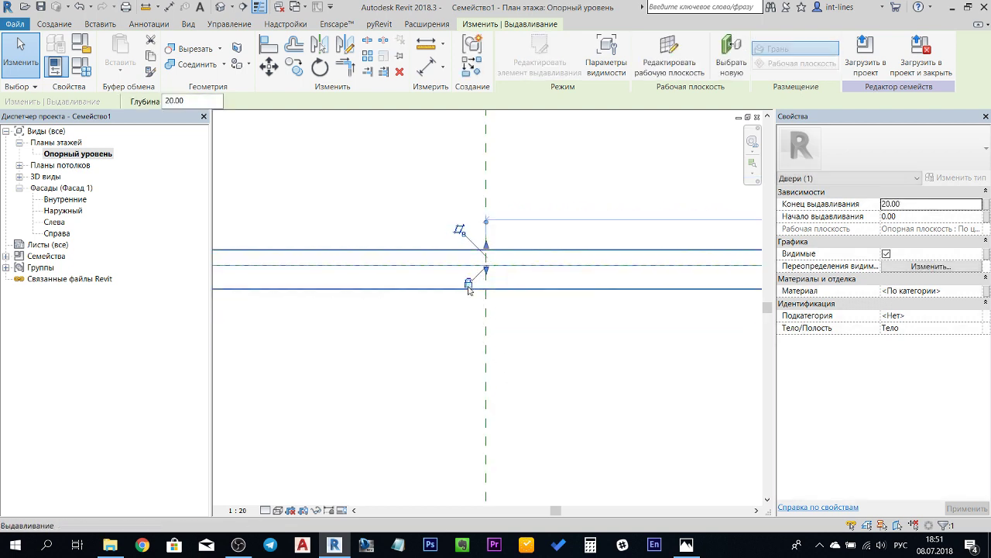
scroll(477, 279, "down", 2)
scroll(464, 294, "down", 2)
middle_click_drag(375, 379, 527, 369)
scroll(441, 341, "up", 2)
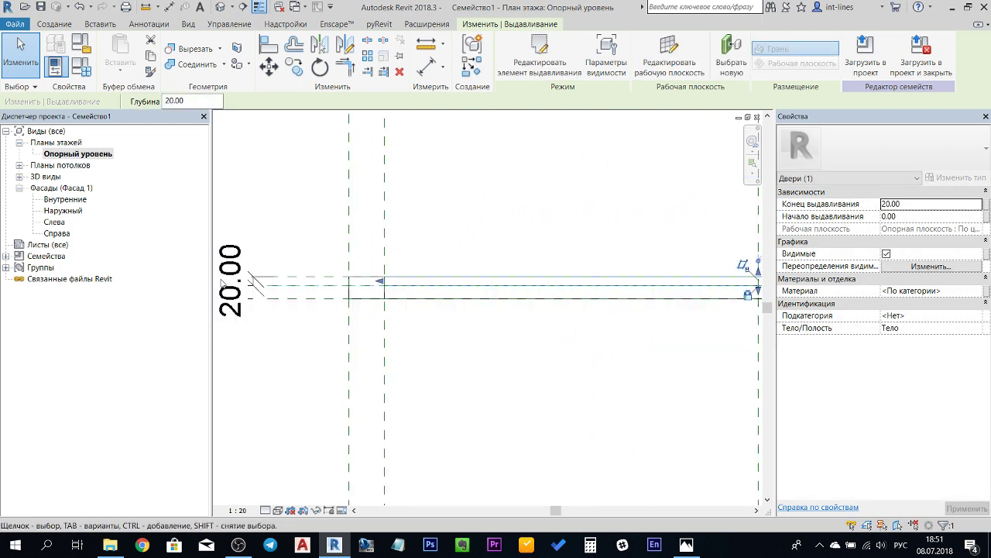
middle_click_drag(325, 316, 417, 289)
key("Escape")
left_click(416, 288)
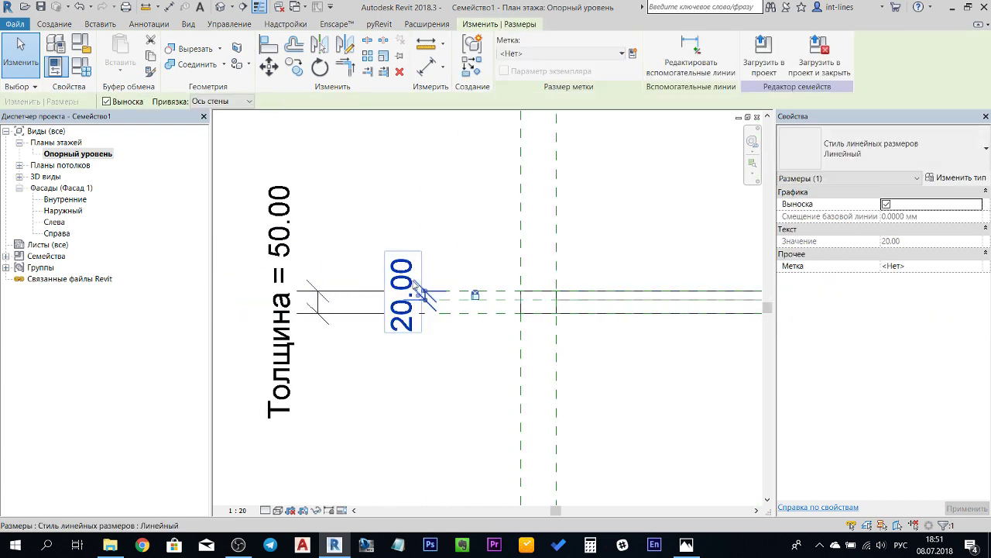
scroll(417, 288, "down", 3)
key("Escape")
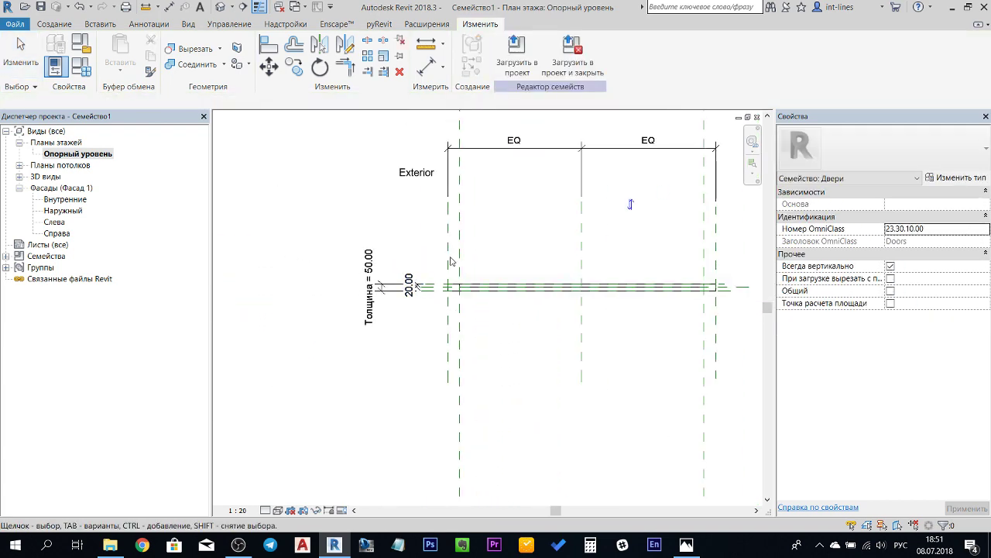
left_click(499, 288)
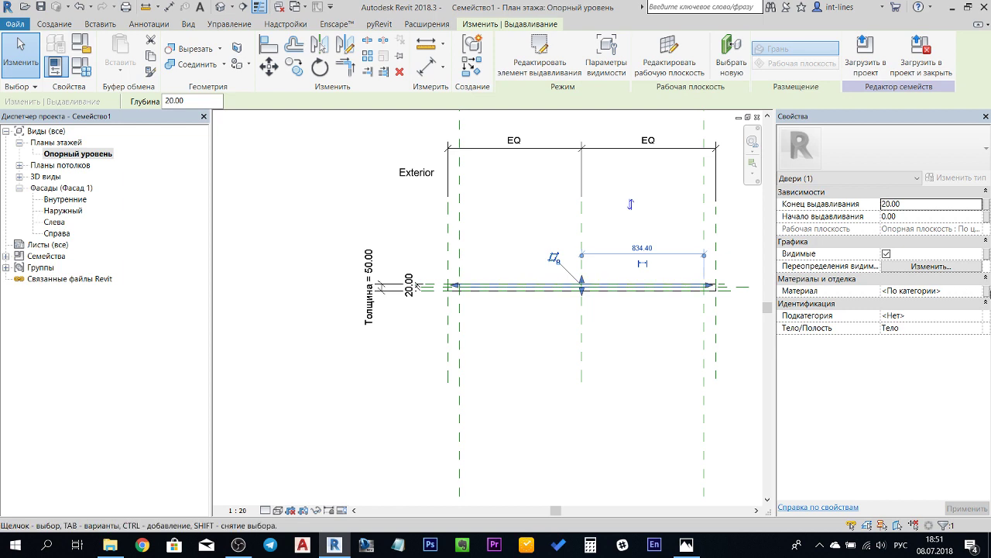
Link the glazing extrusion's material to a new Материал стекла type parameter.
left_click(988, 292)
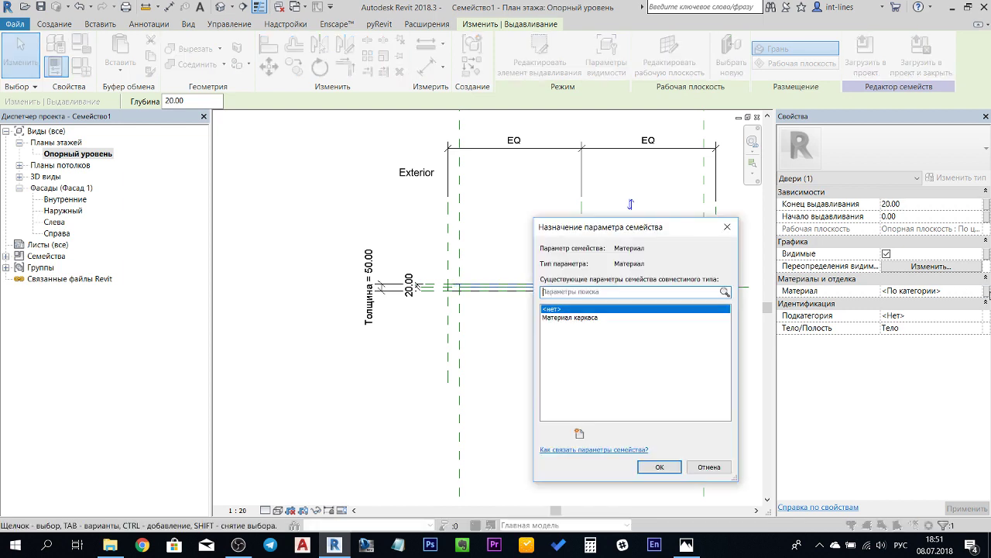
left_click(581, 432)
type("Материал стекла")
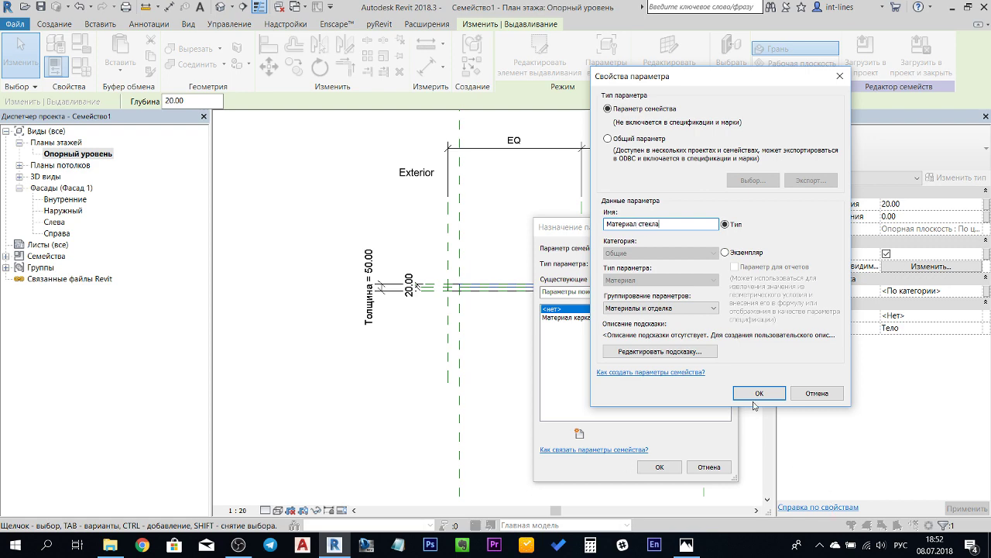
left_click(755, 399)
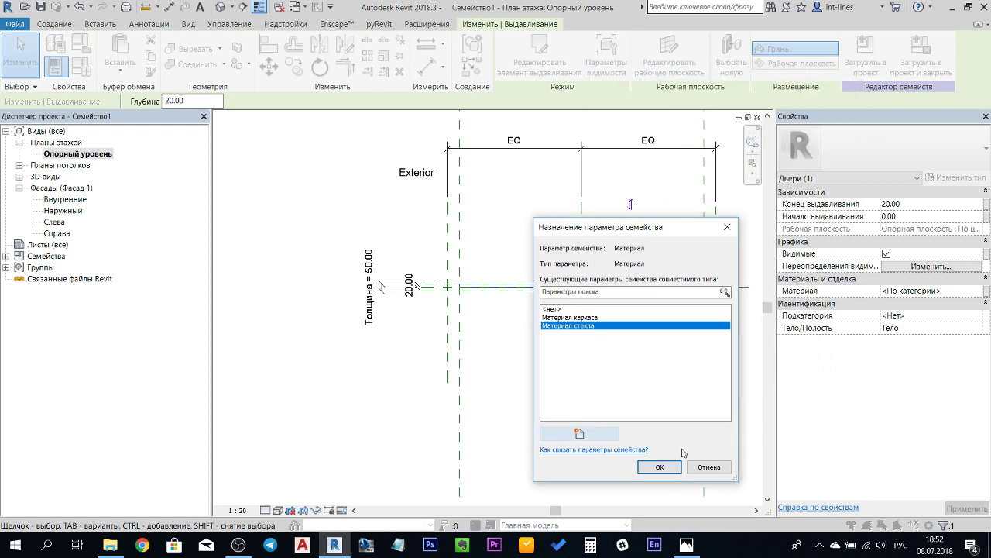
left_click(665, 467)
In Family Types, set Материал стекла to the Стекло material.
left_click(88, 73)
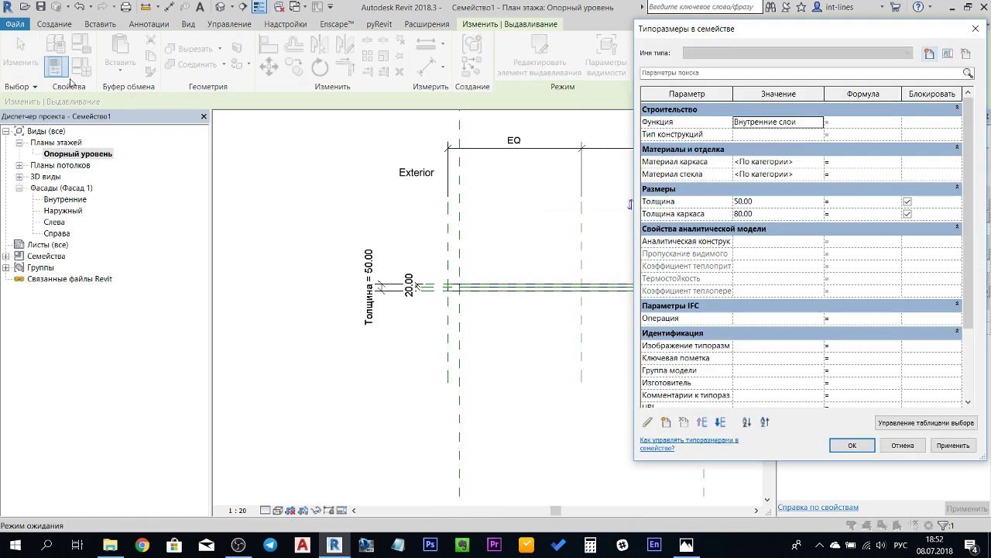
left_click(820, 174)
left_click(821, 175)
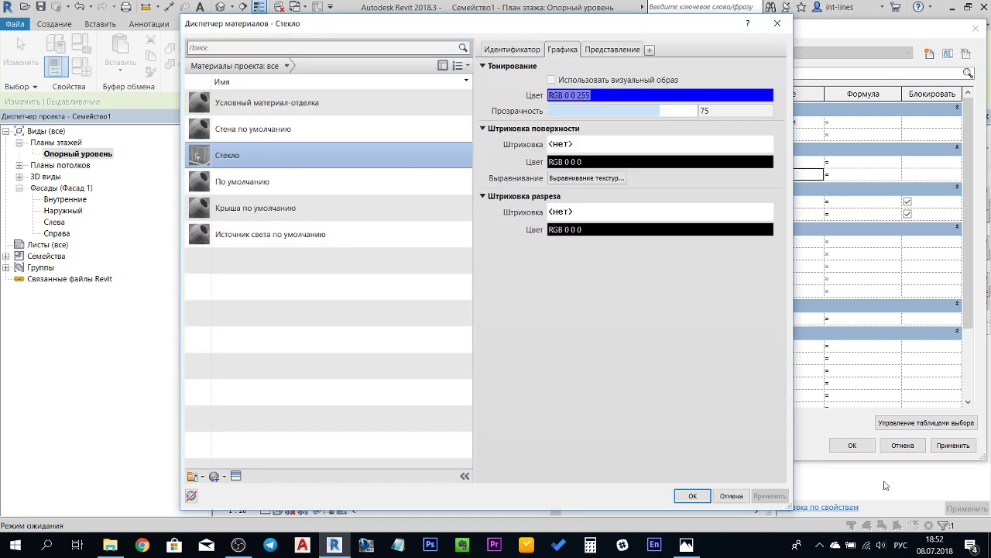
left_click(725, 497)
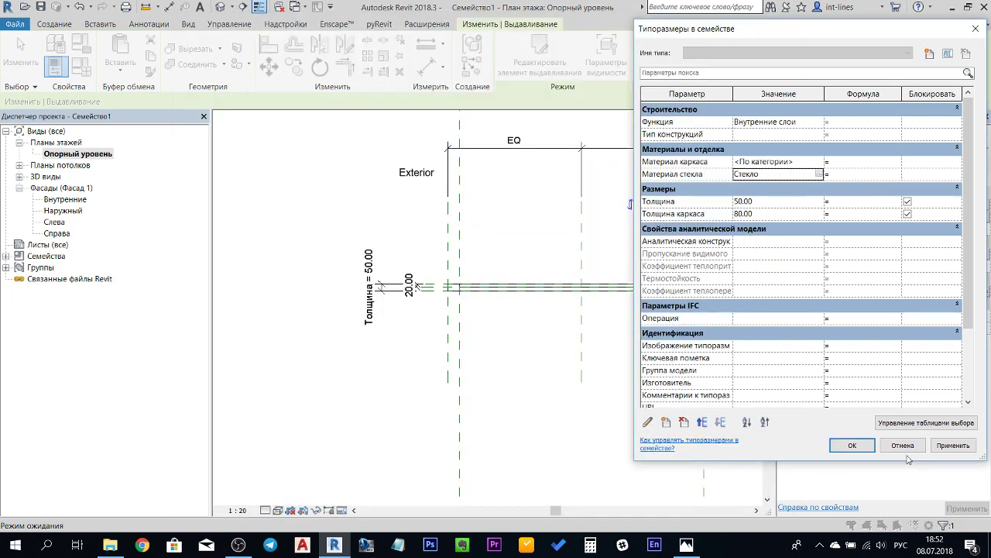
left_click(848, 445)
Show the family shaded in the default 3D view and save it as Окно-Витраж-Одинарное.rfa.
left_click(221, 7)
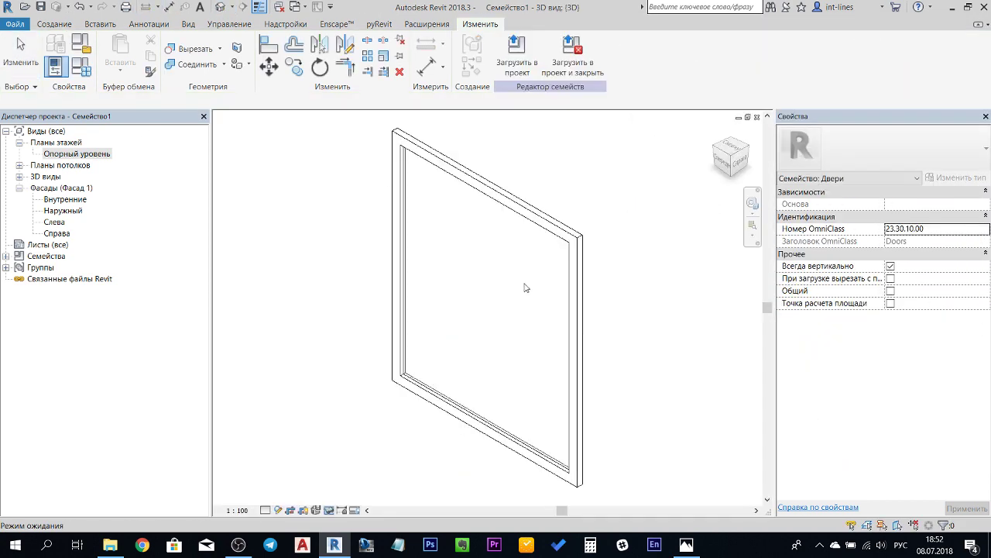
scroll(601, 416, "down", 1)
left_click(278, 510)
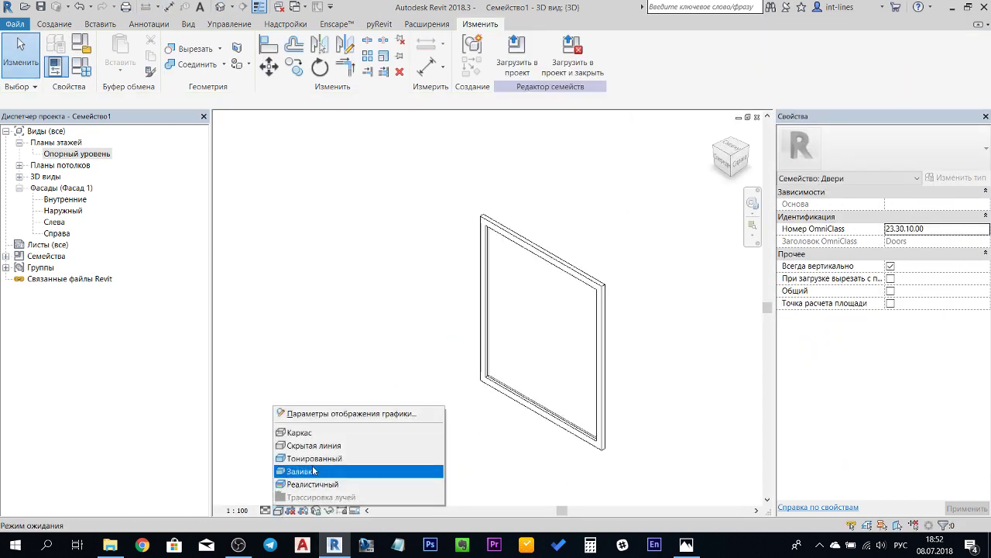
left_click(365, 409)
mouse_move(626, 394)
middle_mouse_down("shift")
mouse_move(784, 363)
mouse_move(509, 354)
mouse_move(808, 367)
middle_mouse_up("shift")
left_click(40, 7)
type("Окно-Витраж-Одинарное")
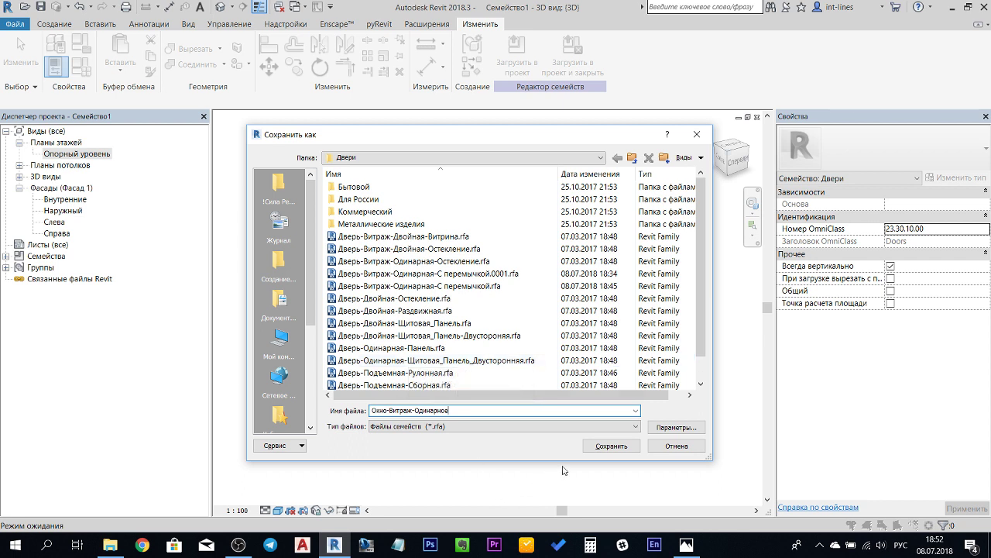
left_click(612, 446)
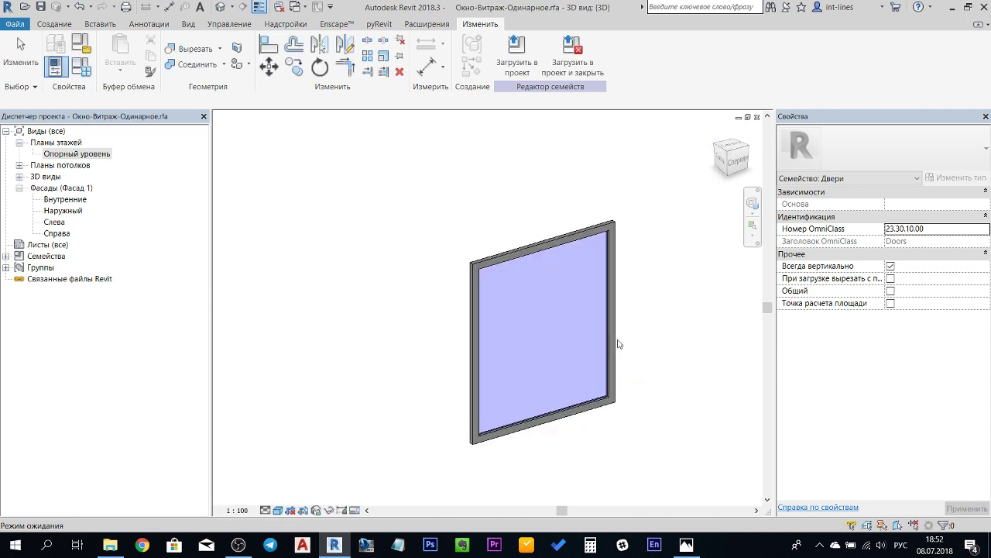
Load the window family into the open project Проект1.
left_click(516, 50)
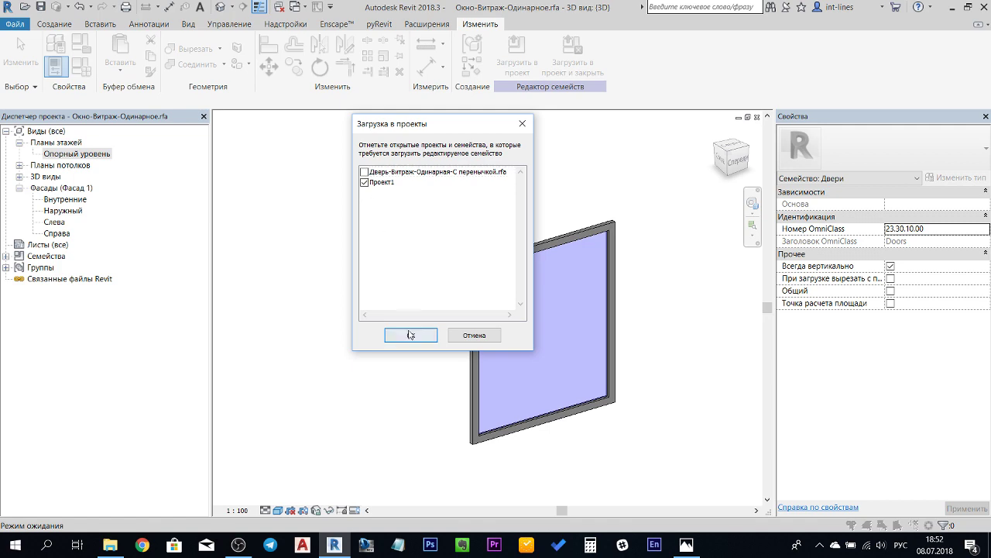
left_click(409, 332)
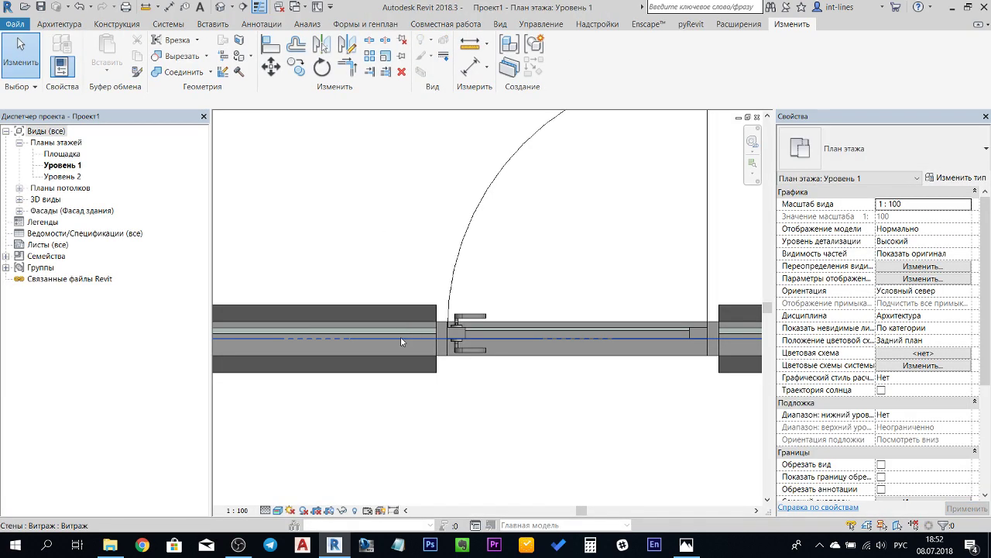
scroll(400, 336, "down", 3)
In the project's 3D view, swap one curtain-wall glazing panel for the Окно-Витраж-Одинарное window type.
left_click(220, 7)
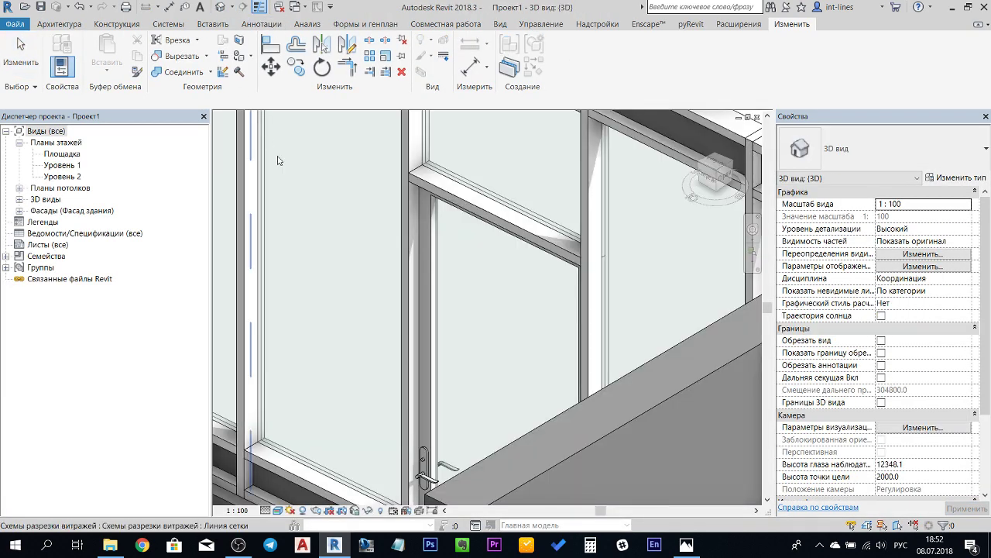
scroll(422, 250, "down", 5)
middle_click_drag(422, 251, 434, 140)
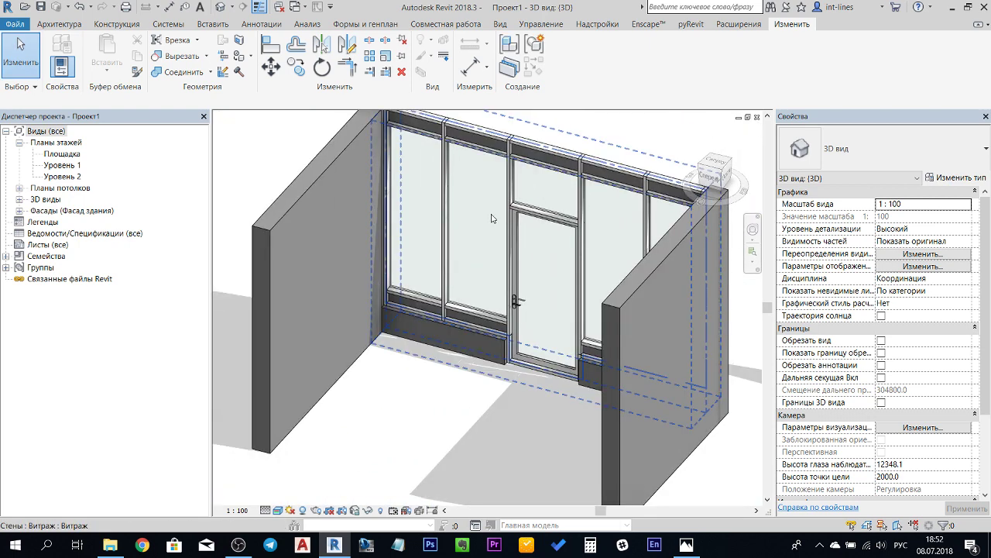
scroll(453, 288, "up", 2)
scroll(454, 288, "up", 2)
scroll(453, 288, "up", 1)
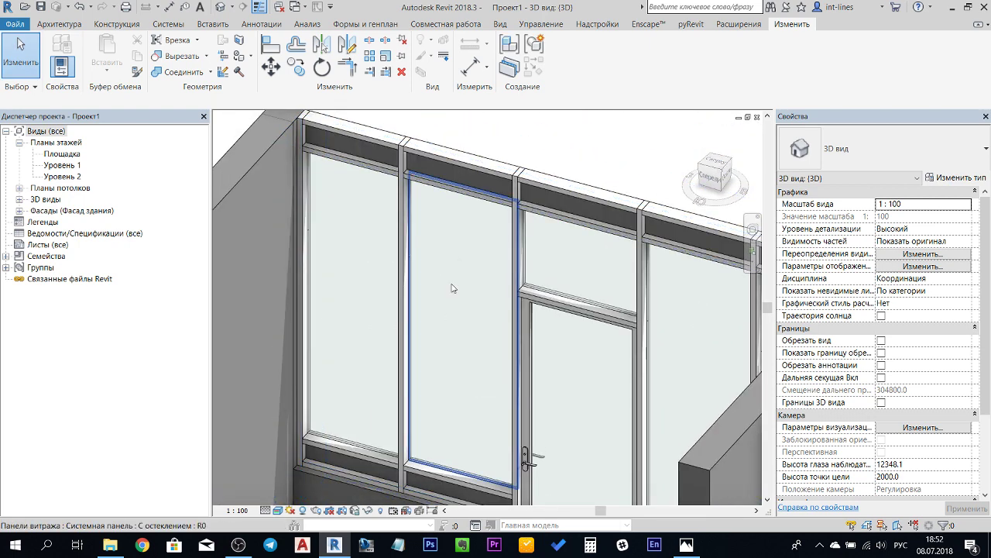
left_click(453, 288)
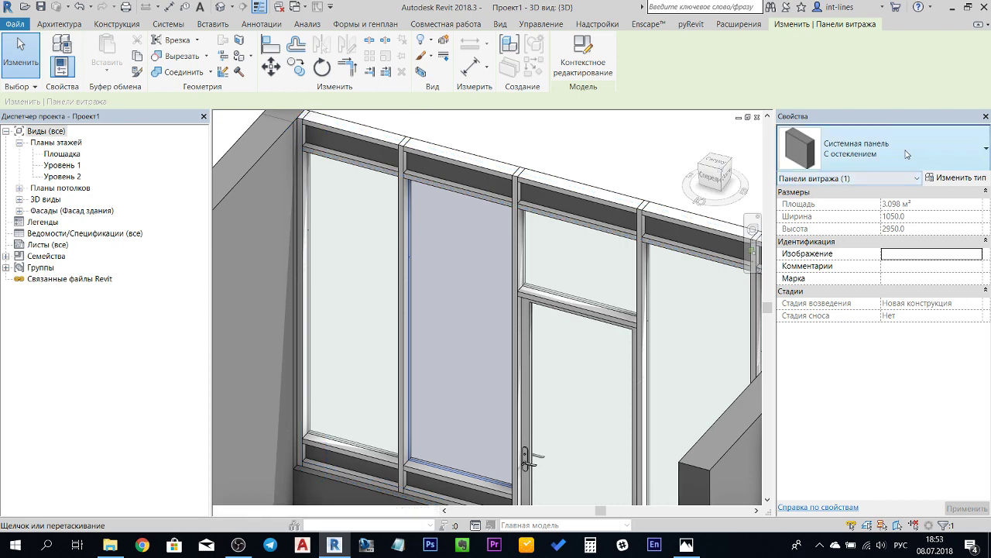
left_click(906, 154)
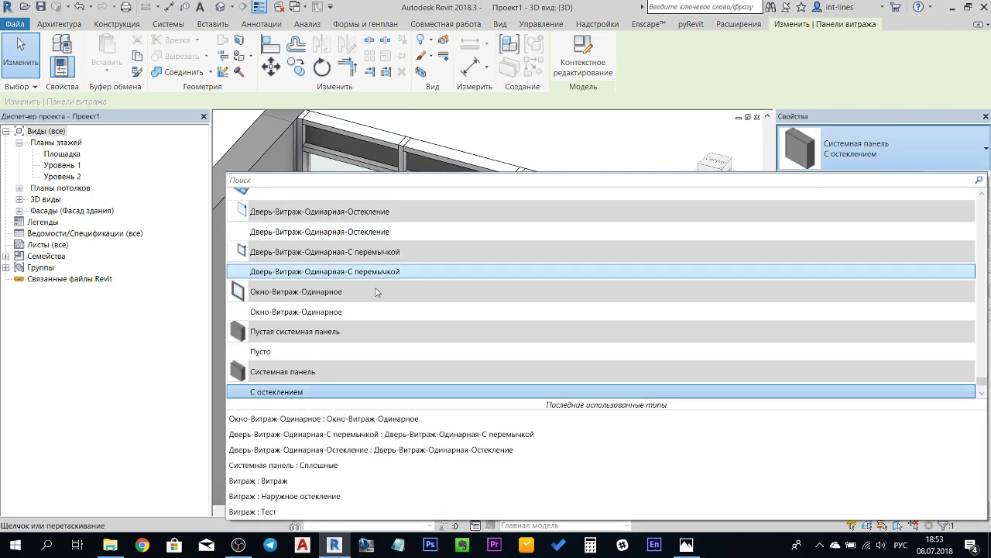
left_click(359, 313)
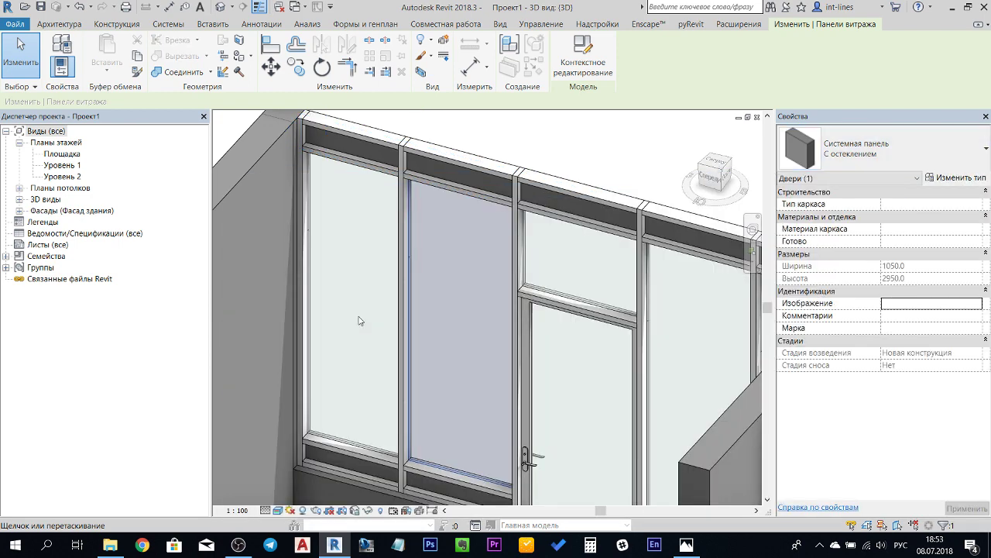
Deselect the new window panel and orbit to a frontal view of the curtain wall to check it.
left_click(600, 152)
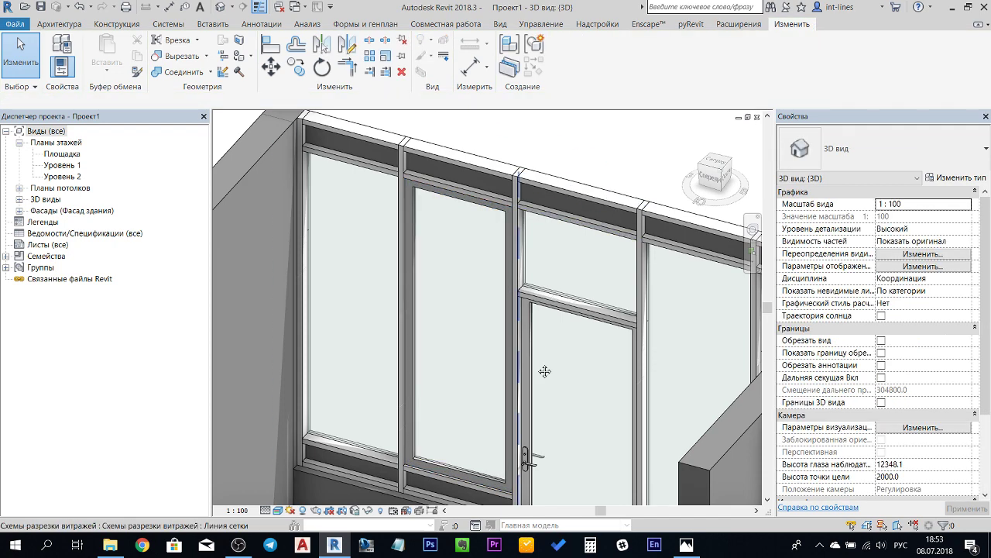
middle_click_drag(542, 249, 560, 244)
scroll(478, 406, "down", 5)
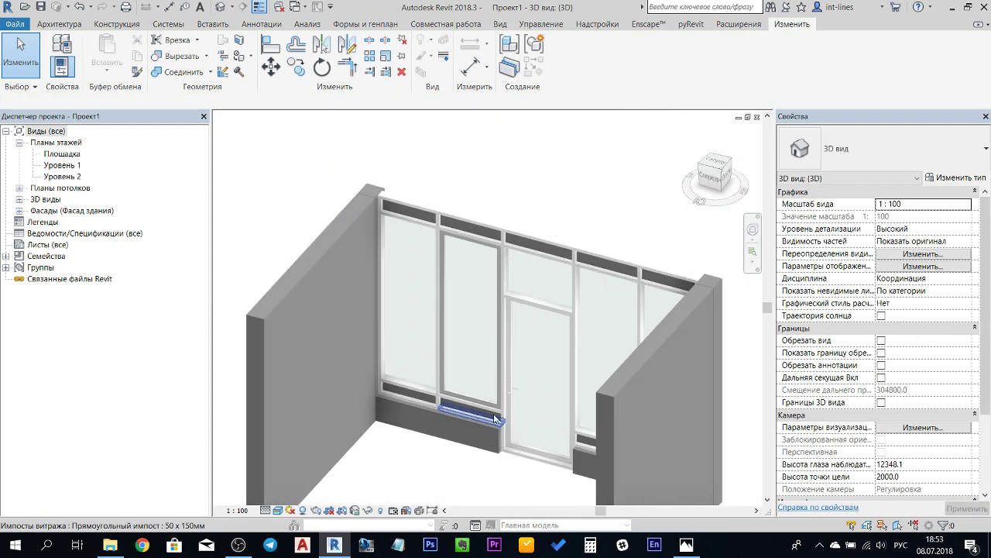
mouse_move(478, 407)
middle_mouse_down("shift")
mouse_move(597, 436)
mouse_move(579, 203)
mouse_move(622, 169)
mouse_move(604, 189)
middle_mouse_up("shift")
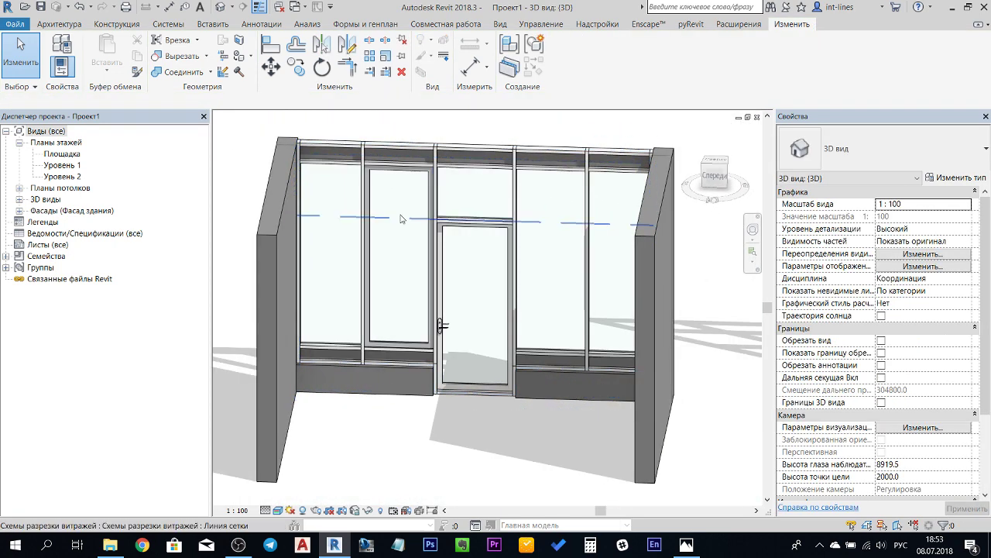
scroll(424, 332, "up", 4)
scroll(357, 411, "up", 2)
left_click(357, 410)
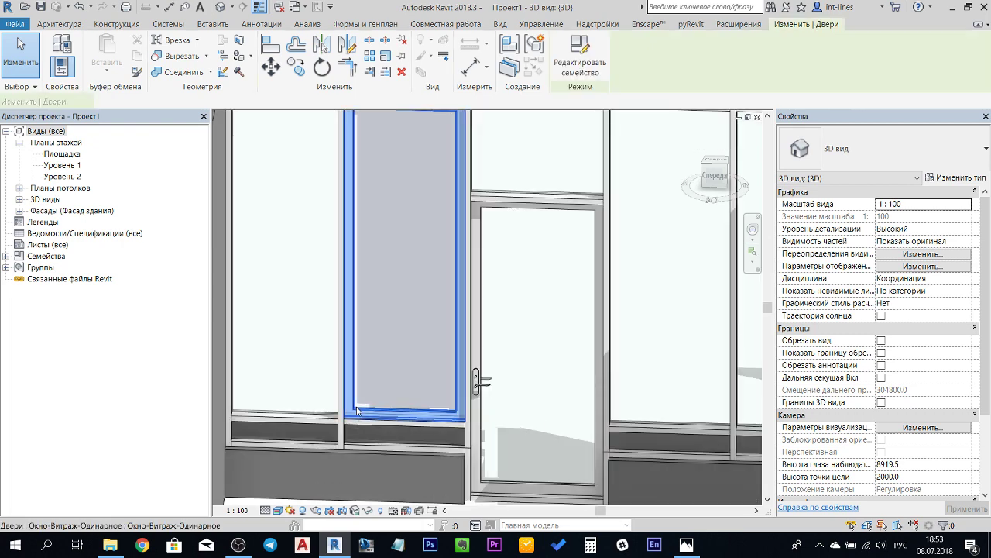
left_click(980, 177)
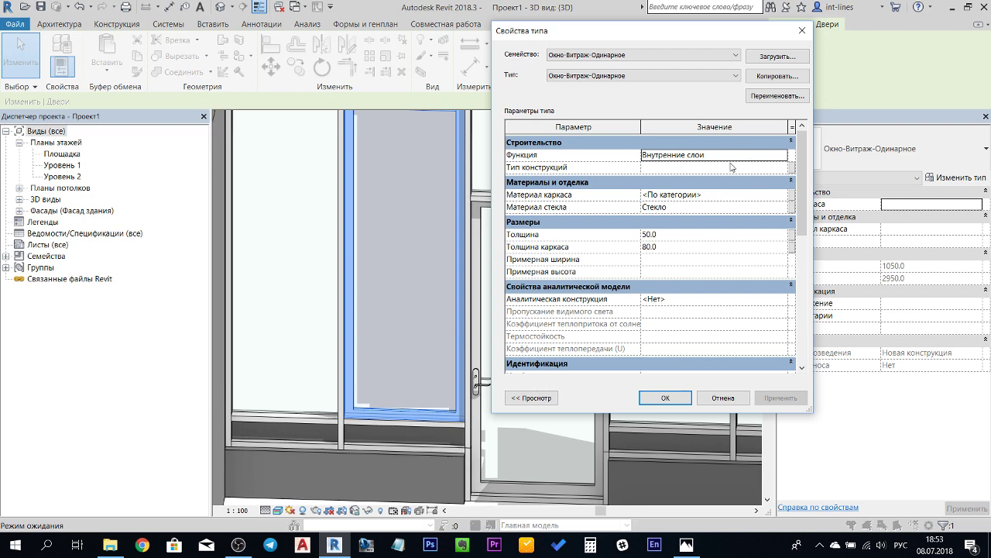
left_click(665, 398)
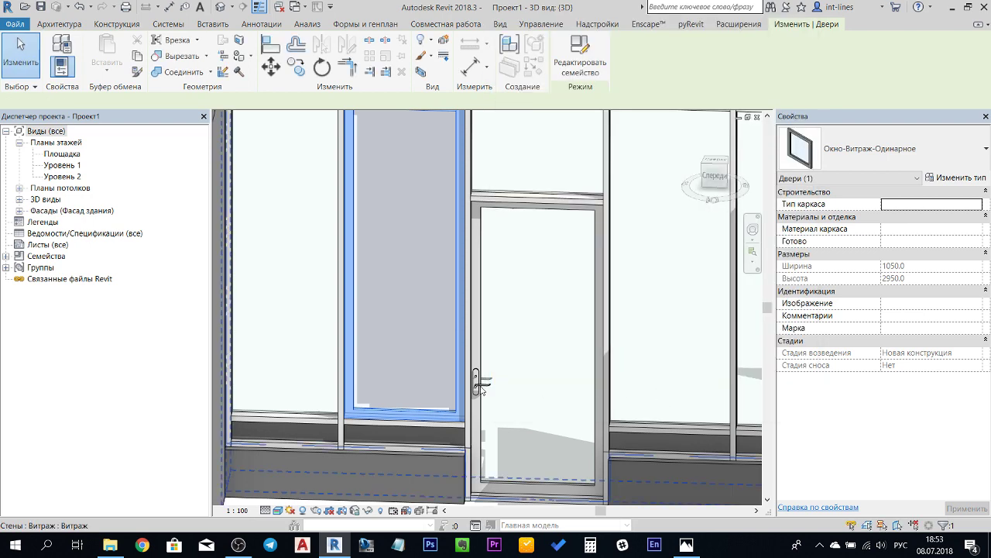
scroll(371, 386, "down", 3)
mouse_move(741, 349)
middle_mouse_down("shift")
mouse_move(723, 358)
mouse_move(693, 327)
middle_mouse_up("shift")
scroll(594, 350, "down", 3)
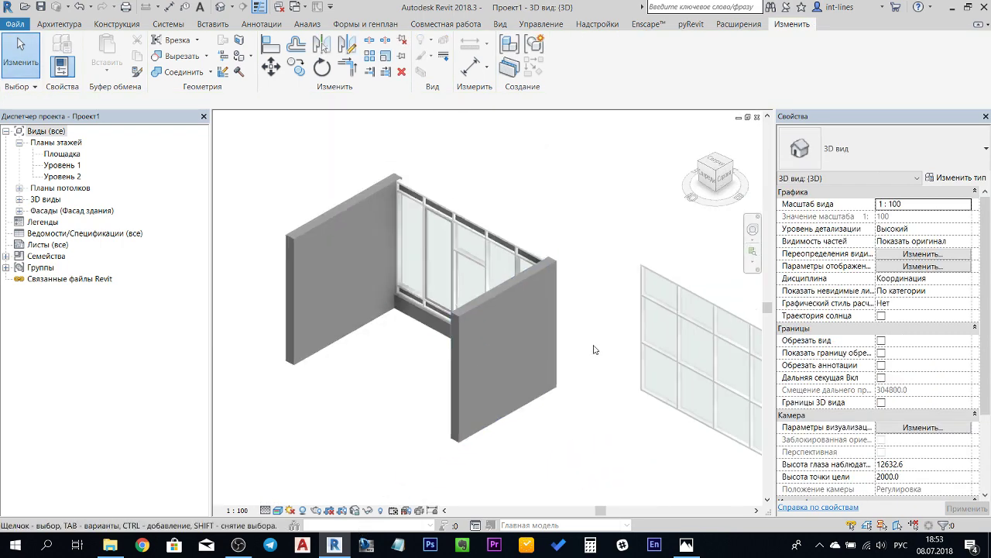
mouse_move(597, 358)
middle_mouse_down("shift")
mouse_move(732, 353)
mouse_move(511, 372)
mouse_move(514, 389)
mouse_move(622, 424)
middle_mouse_up("shift")
scroll(621, 425, "up", 3)
mouse_move(642, 387)
middle_mouse_down("shift")
mouse_move(471, 283)
mouse_move(642, 390)
mouse_move(449, 146)
middle_mouse_up("shift")
scroll(470, 283, "down", 3)
scroll(526, 140, "up", 2)
scroll(526, 140, "up", 2)
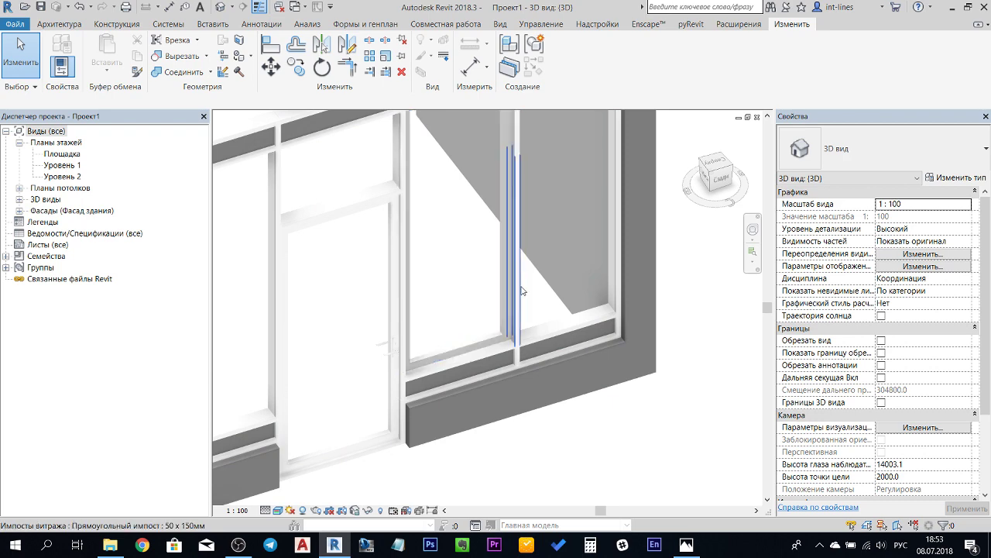
scroll(521, 290, "up", 1)
scroll(521, 290, "up", 1)
scroll(521, 291, "down", 2)
middle_click_drag(521, 290, 511, 255, "shift")
scroll(511, 256, "up", 2)
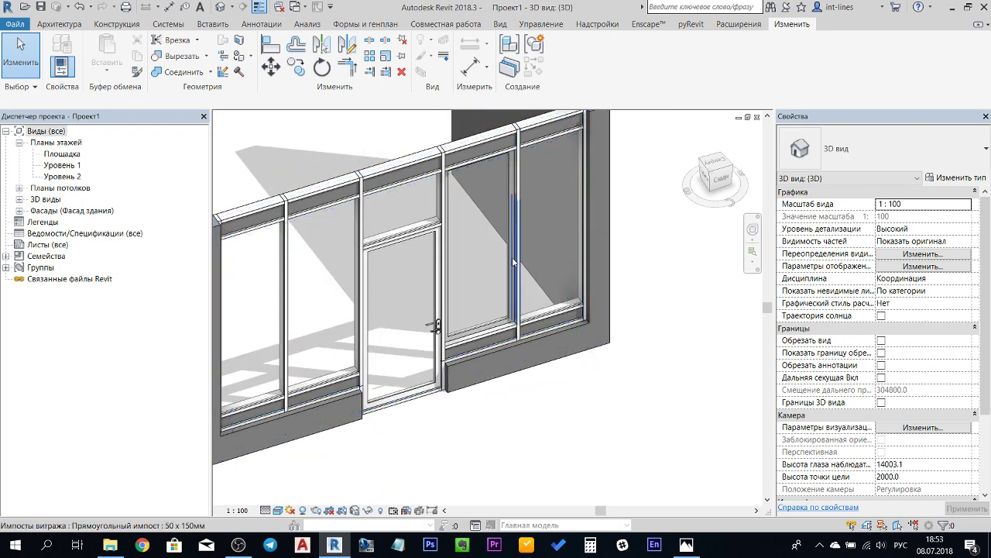